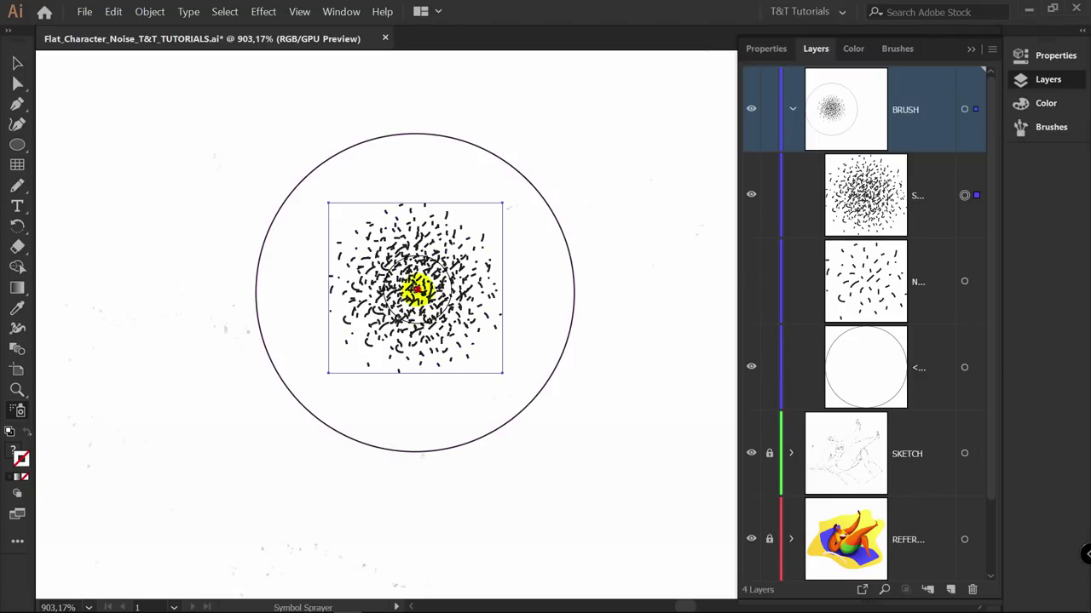
# Spray noise symbols into the circle's centre and scale the rotated copy of the set to about 55.48 × 54.98 pt
pyautogui.moveTo(416, 290)
pyautogui.mouseDown()
pyautogui.moveTo(445, 328)
pyautogui.moveTo(419, 299)
pyautogui.mouseUp()
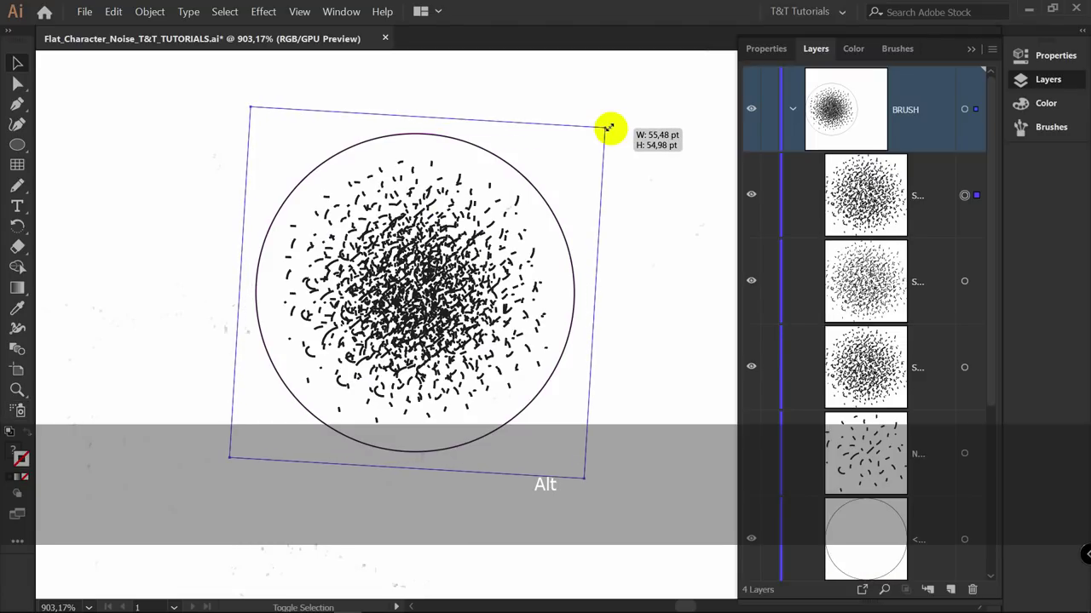
pyautogui.moveTo(604, 122); pyautogui.dragTo(604, 127)
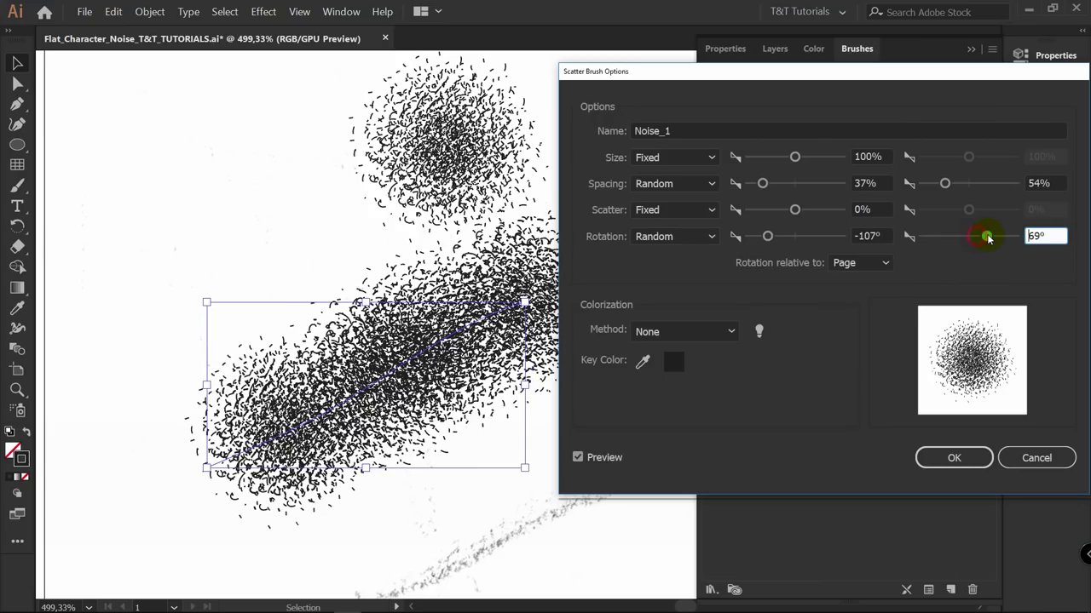
# Adjust the upper limit of the Noise_1 scatter brush's random rotation
pyautogui.moveTo(986, 236); pyautogui.dragTo(978, 237)
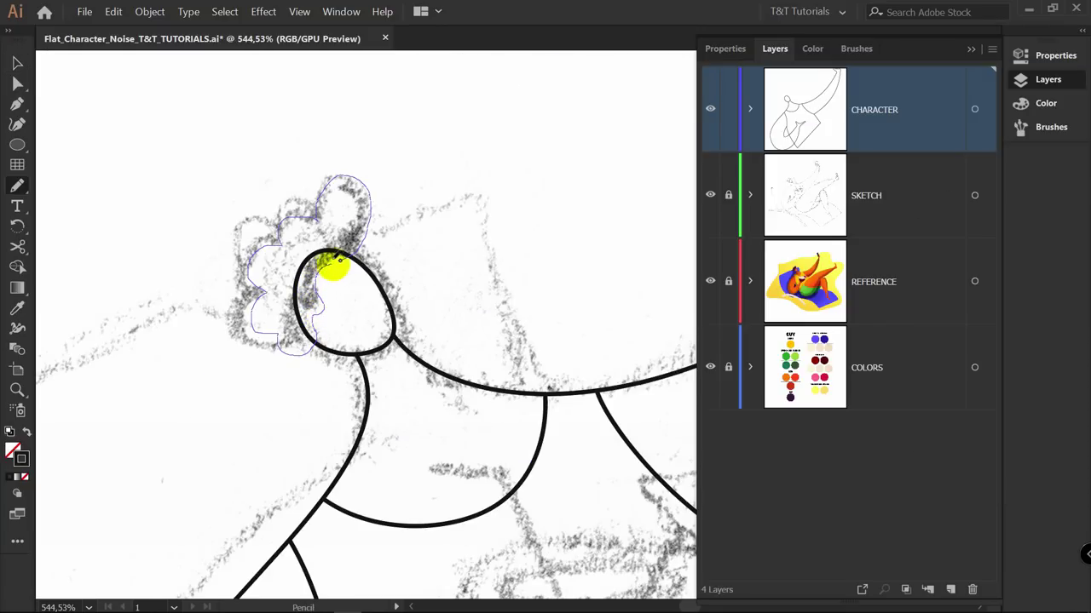
# Close the scalloped hair outline around the character's head with the Pencil tool
pyautogui.moveTo(328, 263); pyautogui.dragTo(369, 218)
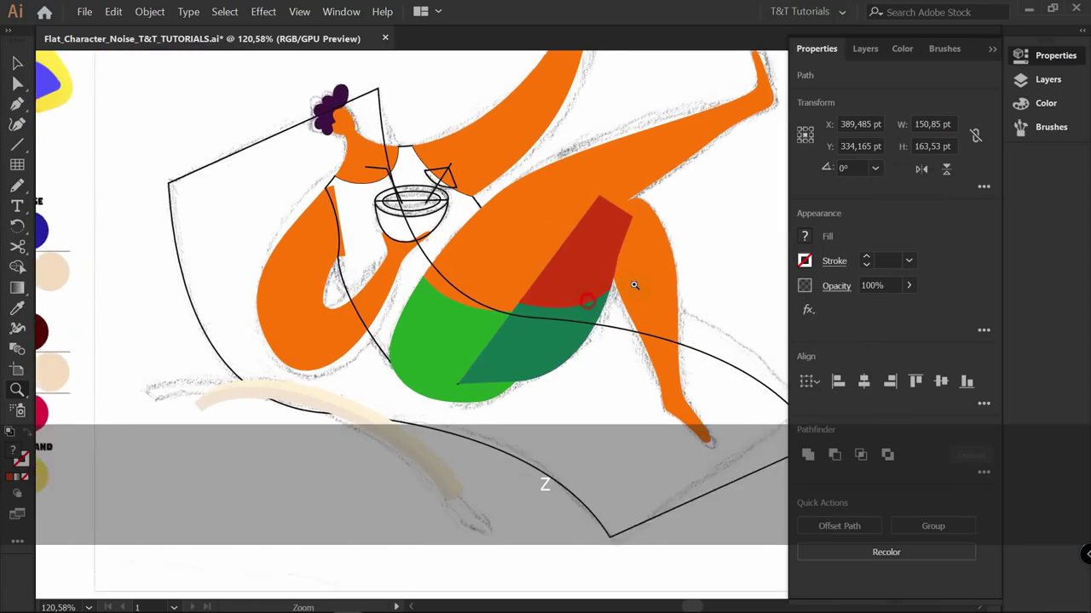
# Send the dark shadow shape on the thigh one level backward and activate the Shape Builder
pyautogui.hotkey('ctrl', '[')
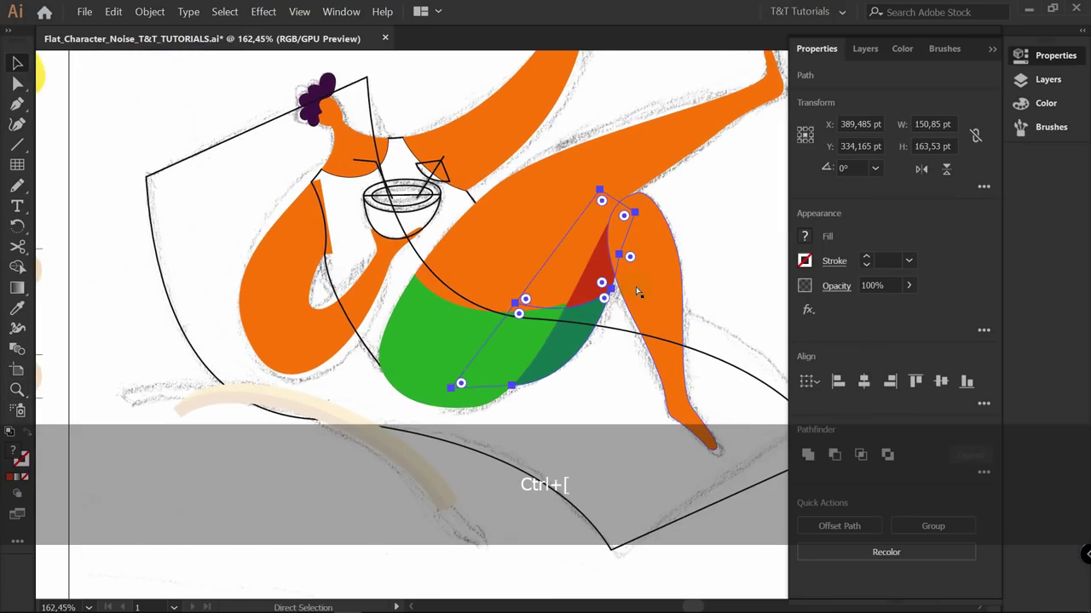
pyautogui.hotkey('shift', 'm')
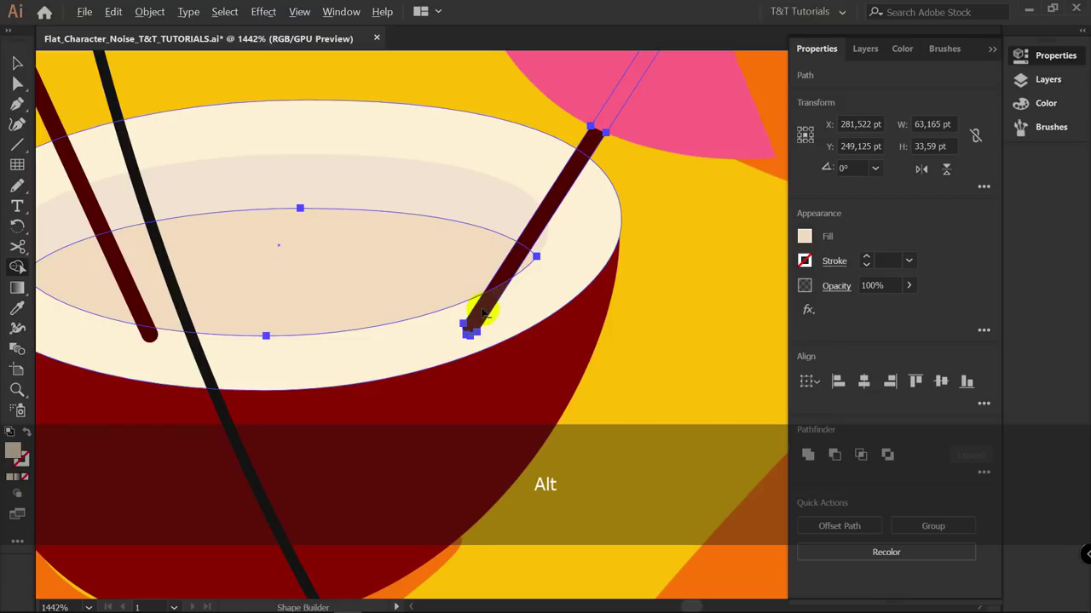
# Cut away the lower end of the umbrella stick inside the coconut cup with the Shape Builder
pyautogui.keyDown('alt'); pyautogui.click(483, 309); pyautogui.keyUp('alt')
pyautogui.press('v')
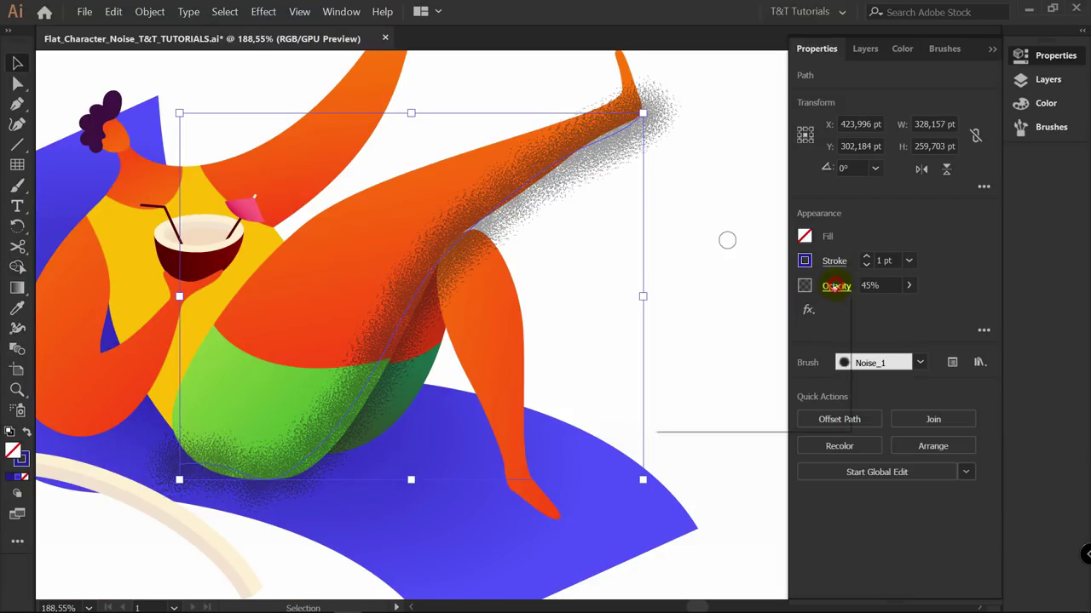
# Open the transparency settings of the Noise_1 brush stroke along the raised leg
pyautogui.click(835, 286)
# Reshape the noise stroke's path around the bent knee and down the shin by moving its anchor points
pyautogui.moveTo(449, 247); pyautogui.dragTo(456, 231)
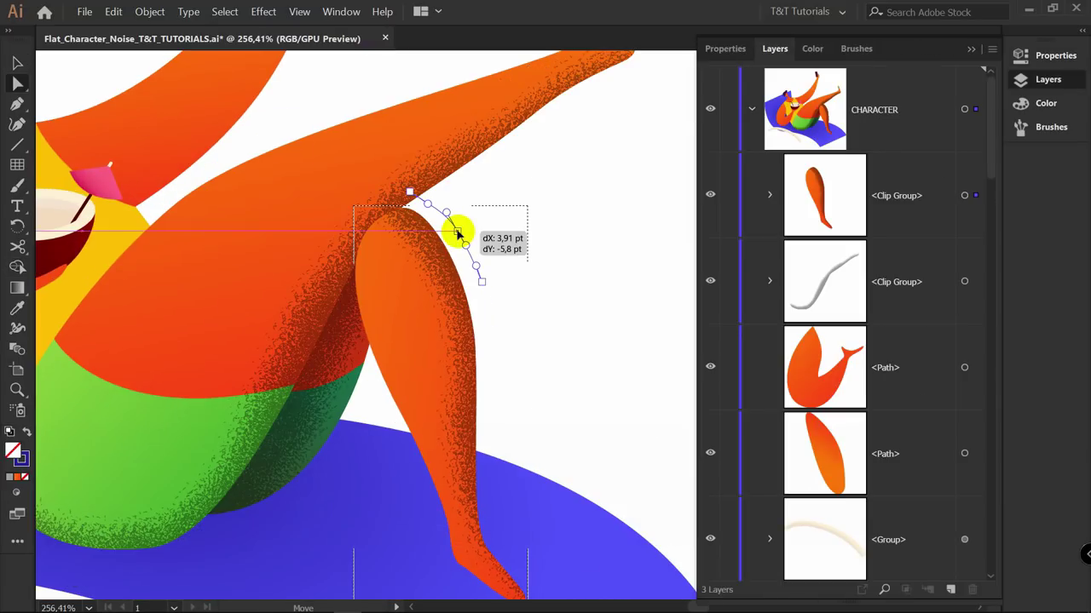
pyautogui.moveTo(409, 191); pyautogui.dragTo(394, 195)
pyautogui.moveTo(482, 282); pyautogui.dragTo(486, 275)
pyautogui.moveTo(492, 362); pyautogui.dragTo(504, 363)
pyautogui.moveTo(488, 419)
pyautogui.mouseDown()
pyautogui.moveTo(509, 419)
pyautogui.moveTo(511, 511)
pyautogui.mouseUp()
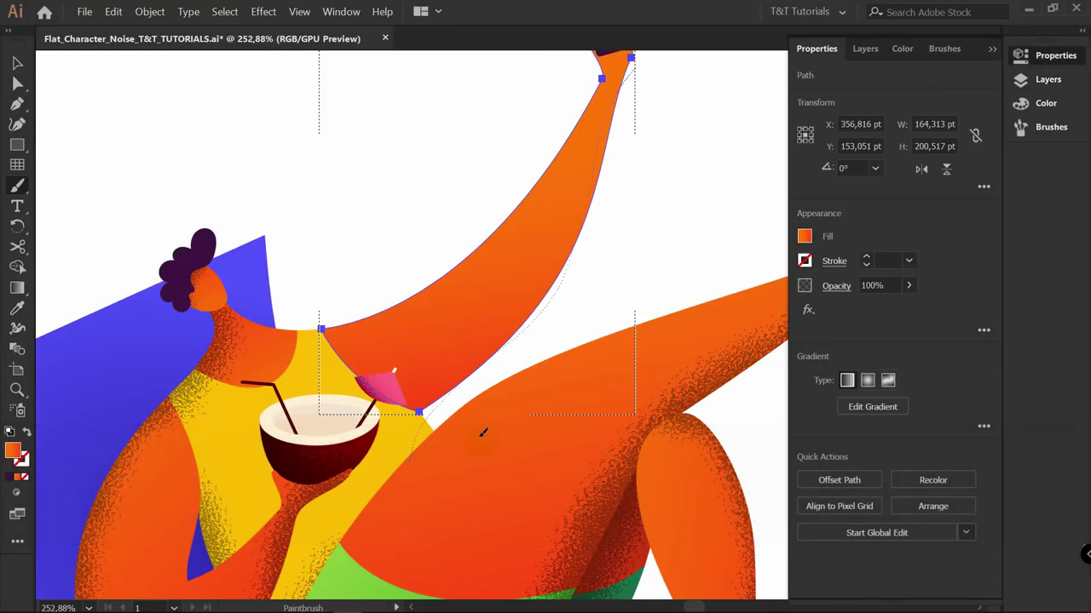
# Paint a noise brush stroke along the underside of the raised arm
pyautogui.click(574, 309)
pyautogui.press('v')
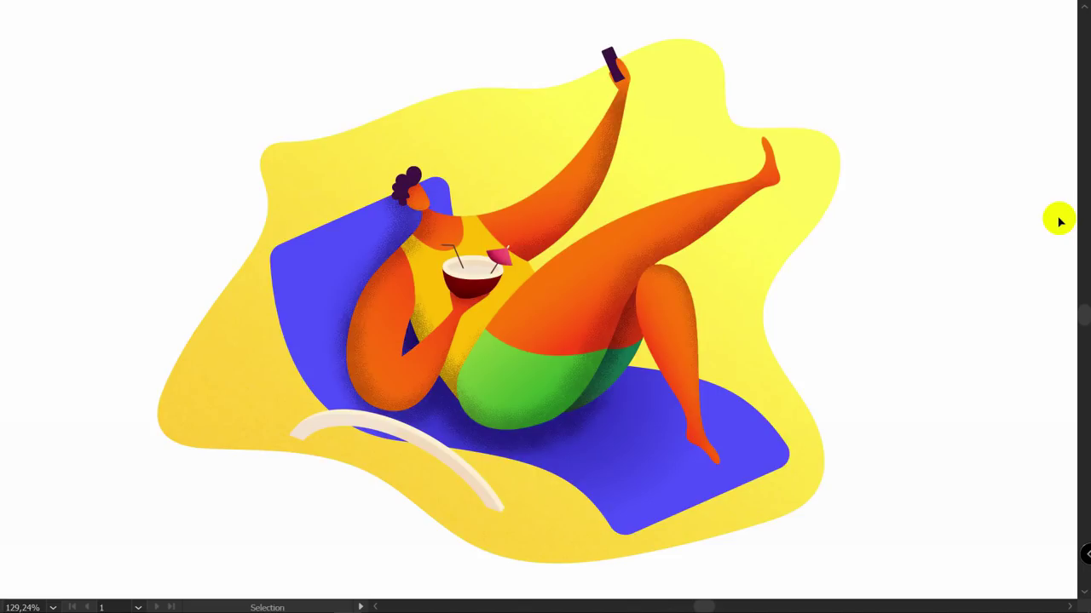
# Create a new A4 print document in landscape orientation with RGB Color mode
pyautogui.hotkey('ctrl', 'n')
pyautogui.click(606, 72)
pyautogui.click(390, 200)
pyautogui.click(877, 247)
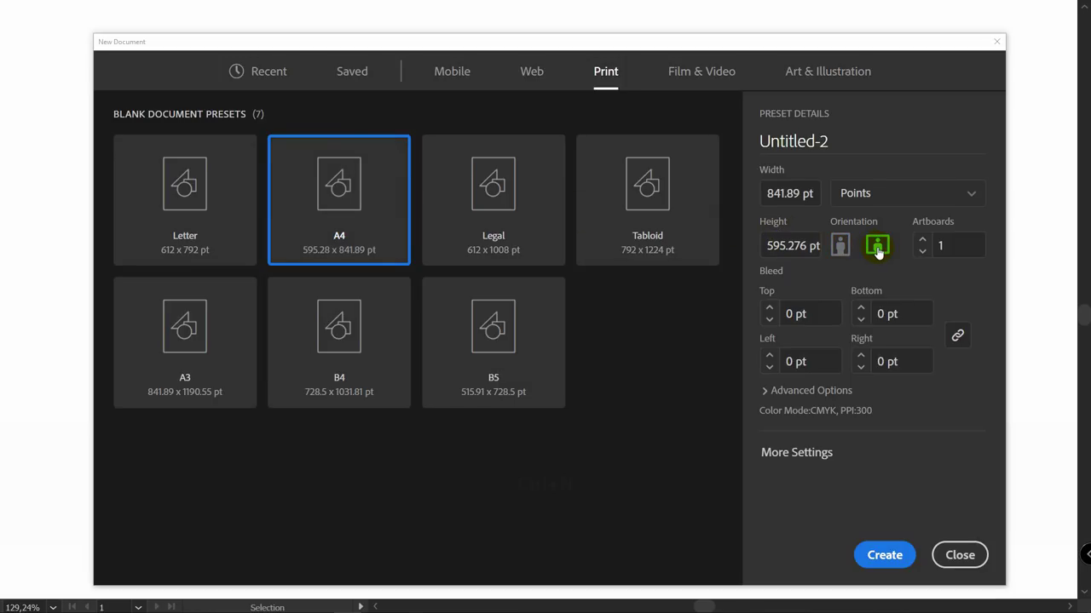
pyautogui.click(802, 392)
pyautogui.click(820, 366)
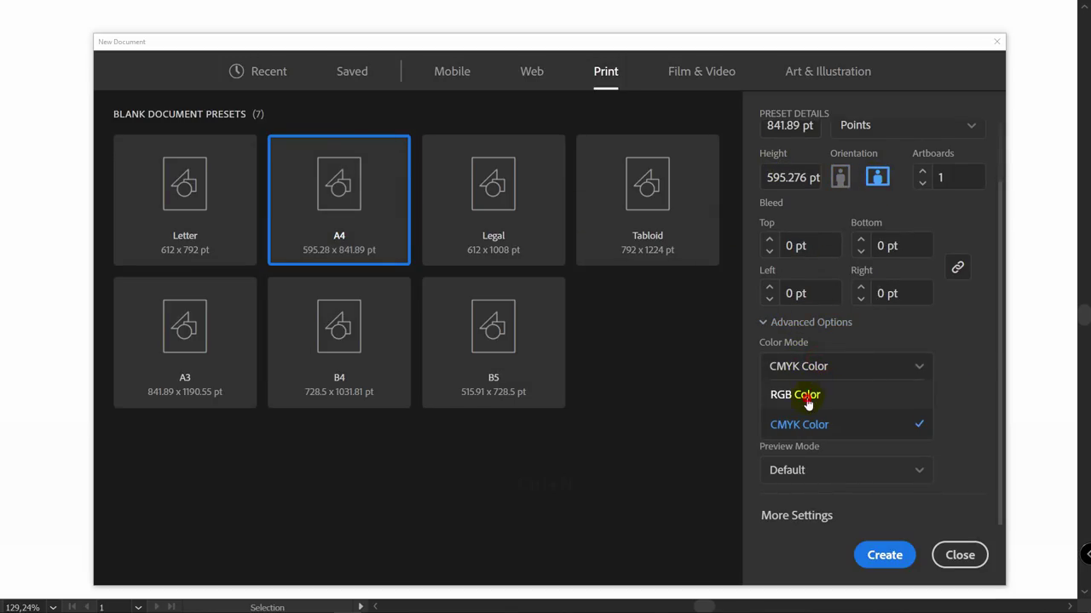
pyautogui.click(808, 398)
pyautogui.click(885, 556)
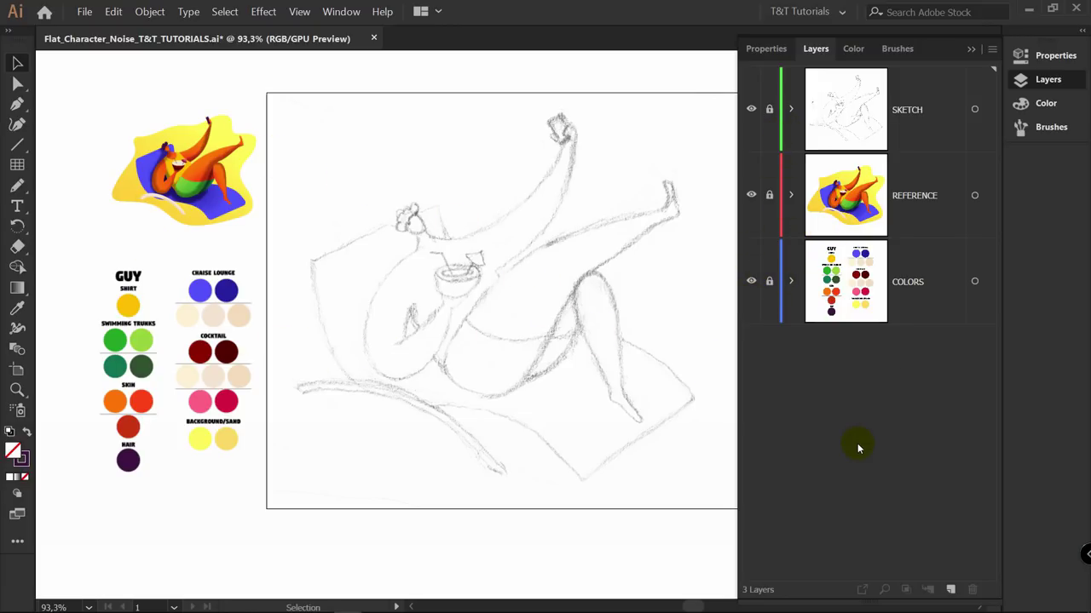
# Add a layer named BRUSH above the sketch and draw a small circle on it near the artboard's upper-left corner
pyautogui.click(950, 590)
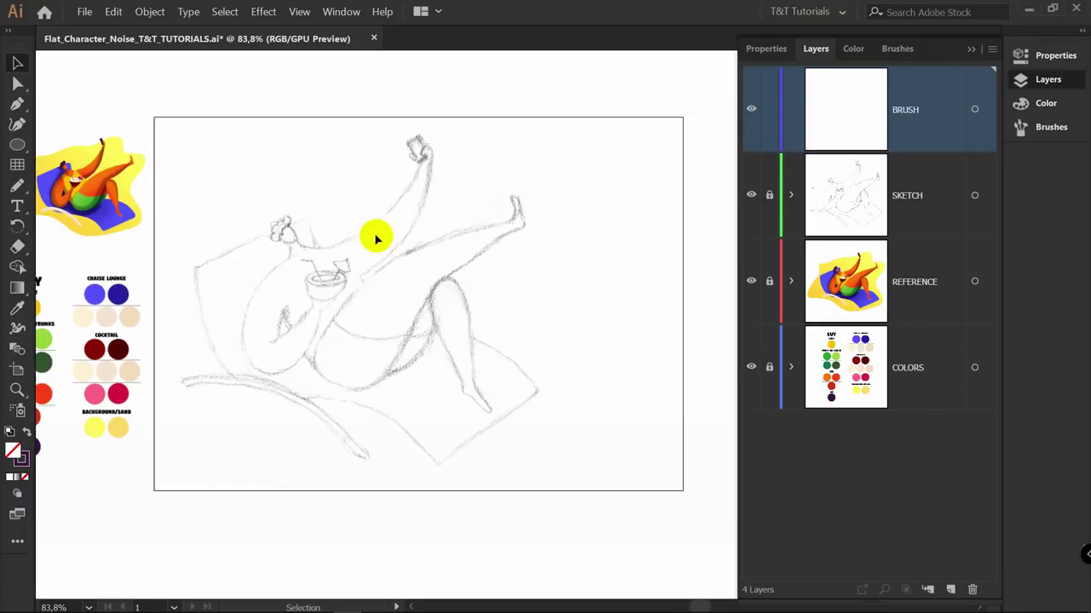
pyautogui.press('l')
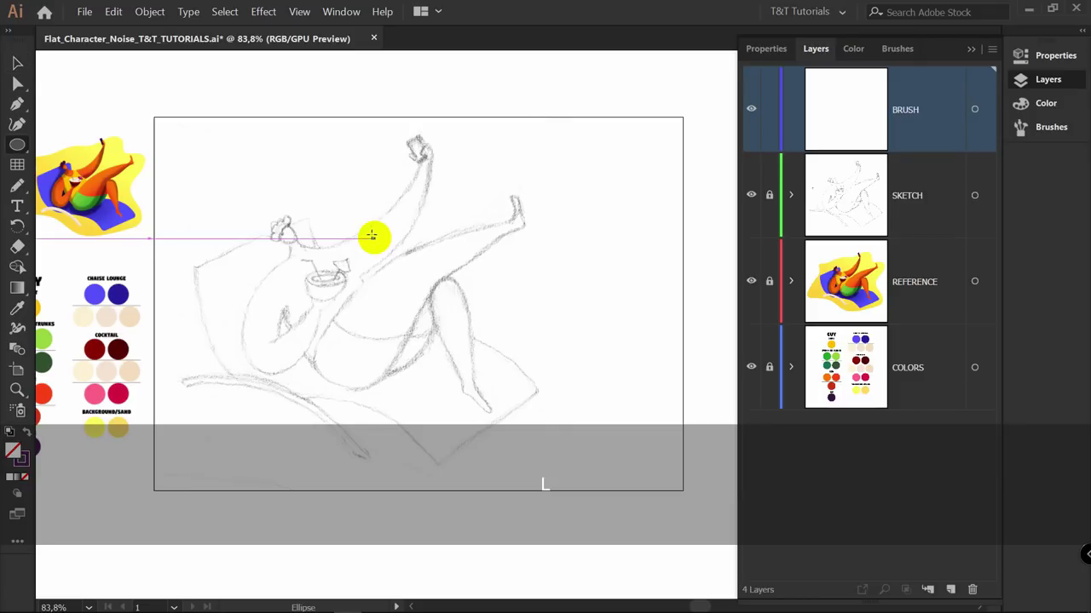
pyautogui.moveTo(222, 145); pyautogui.dragTo(328, 171)
pyautogui.press('v')
pyautogui.press('z')
pyautogui.press('space')
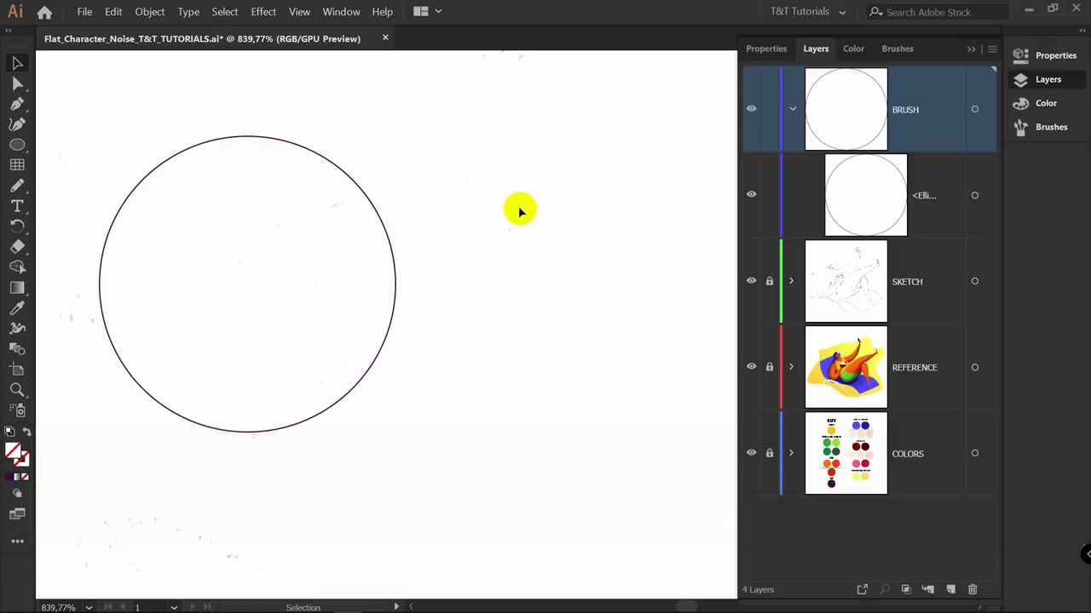
# Draw a loose cluster of short straight and curved dashes beside the circle with the Pencil, using a 0,25 pt stroke without fill
pyautogui.press('n')
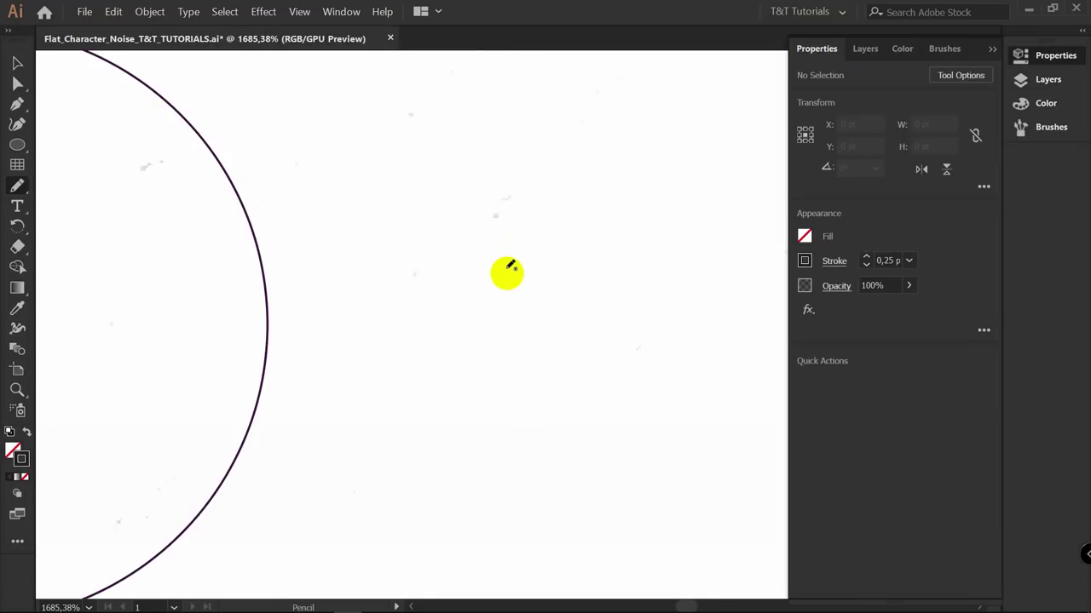
pyautogui.moveTo(488, 285)
pyautogui.mouseDown()
pyautogui.moveTo(504, 273)
pyautogui.moveTo(509, 297)
pyautogui.moveTo(532, 292)
pyautogui.mouseUp()
pyautogui.moveTo(523, 274); pyautogui.dragTo(536, 260)
pyautogui.moveTo(530, 254); pyautogui.dragTo(529, 247)
pyautogui.moveTo(497, 258); pyautogui.dragTo(486, 257)
pyautogui.moveTo(483, 274)
pyautogui.mouseDown()
pyautogui.moveTo(473, 278)
pyautogui.moveTo(486, 305)
pyautogui.mouseUp()
pyautogui.moveTo(547, 290)
pyautogui.mouseDown()
pyautogui.moveTo(547, 301)
pyautogui.moveTo(549, 267)
pyautogui.mouseUp()
pyautogui.moveTo(513, 244); pyautogui.dragTo(552, 248)
pyautogui.moveTo(537, 234)
pyautogui.mouseDown()
pyautogui.moveTo(545, 227)
pyautogui.moveTo(492, 238)
pyautogui.mouseUp()
pyautogui.moveTo(467, 257); pyautogui.dragTo(460, 262)
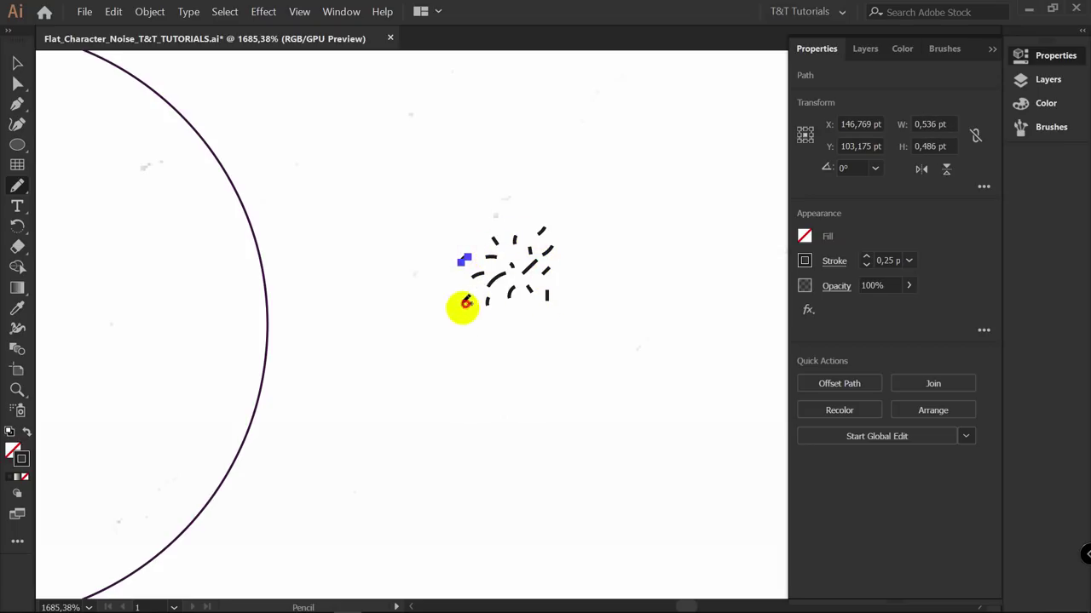
pyautogui.moveTo(465, 304); pyautogui.dragTo(475, 317)
pyautogui.moveTo(510, 317); pyautogui.dragTo(514, 323)
pyautogui.moveTo(525, 310)
pyautogui.mouseDown()
pyautogui.moveTo(528, 319)
pyautogui.moveTo(558, 309)
pyautogui.mouseUp()
pyautogui.moveTo(561, 286); pyautogui.dragTo(570, 282)
pyautogui.moveTo(570, 261); pyautogui.dragTo(574, 258)
pyautogui.moveTo(468, 238); pyautogui.dragTo(470, 239)
pyautogui.moveTo(442, 247); pyautogui.dragTo(438, 259)
pyautogui.moveTo(517, 202)
pyautogui.mouseDown()
pyautogui.moveTo(581, 232)
pyautogui.moveTo(588, 268)
pyautogui.mouseUp()
pyautogui.moveTo(583, 283); pyautogui.dragTo(564, 332)
pyautogui.click(507, 337)
# Check the dashes' stroke options and add more sparse dashes around the outer edge of the cluster
pyautogui.click(833, 261)
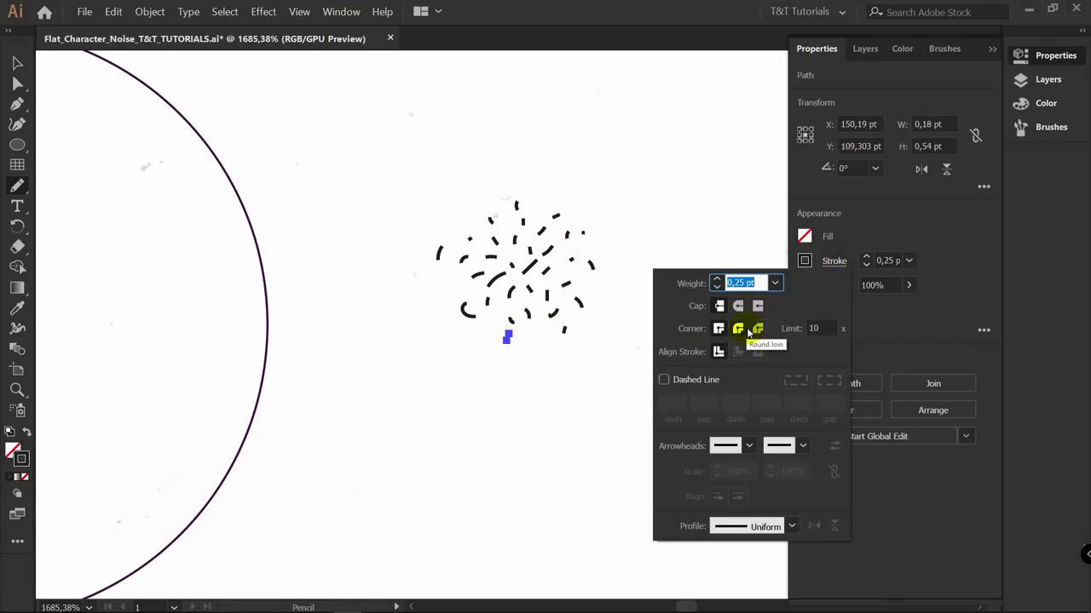
pyautogui.click(887, 239)
pyautogui.moveTo(543, 192); pyautogui.dragTo(542, 200)
pyautogui.moveTo(469, 203); pyautogui.dragTo(472, 211)
pyautogui.moveTo(437, 291); pyautogui.dragTo(438, 295)
pyautogui.moveTo(466, 349); pyautogui.dragTo(468, 354)
pyautogui.moveTo(538, 337)
pyautogui.mouseDown()
pyautogui.moveTo(592, 314)
pyautogui.moveTo(595, 323)
pyautogui.moveTo(606, 299)
pyautogui.mouseUp()
pyautogui.moveTo(584, 207); pyautogui.dragTo(582, 224)
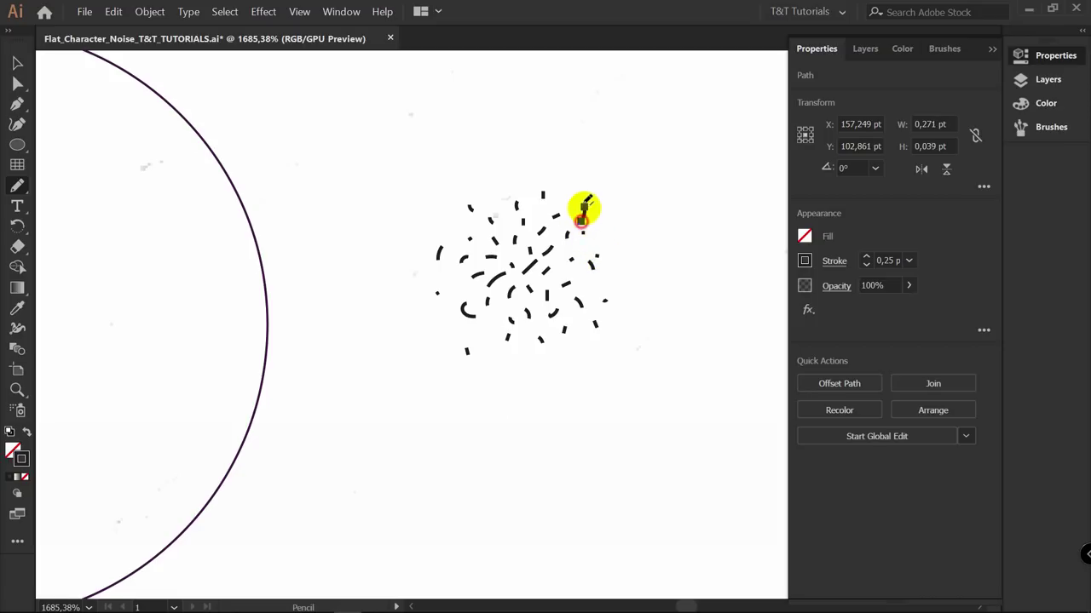
pyautogui.moveTo(492, 195); pyautogui.dragTo(503, 195)
# Save the whole cluster of dashes as a dynamic movie clip symbol named NOISE
pyautogui.press('v')
pyautogui.moveTo(361, 153)
pyautogui.mouseDown()
pyautogui.moveTo(746, 446)
pyautogui.moveTo(740, 438)
pyautogui.mouseUp()
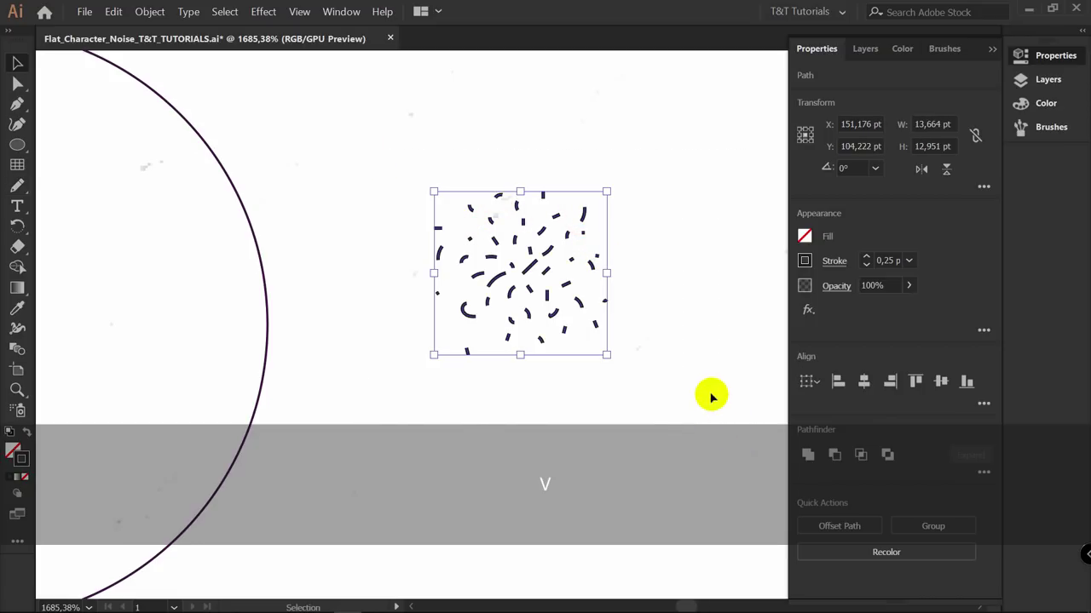
pyautogui.click(349, 12)
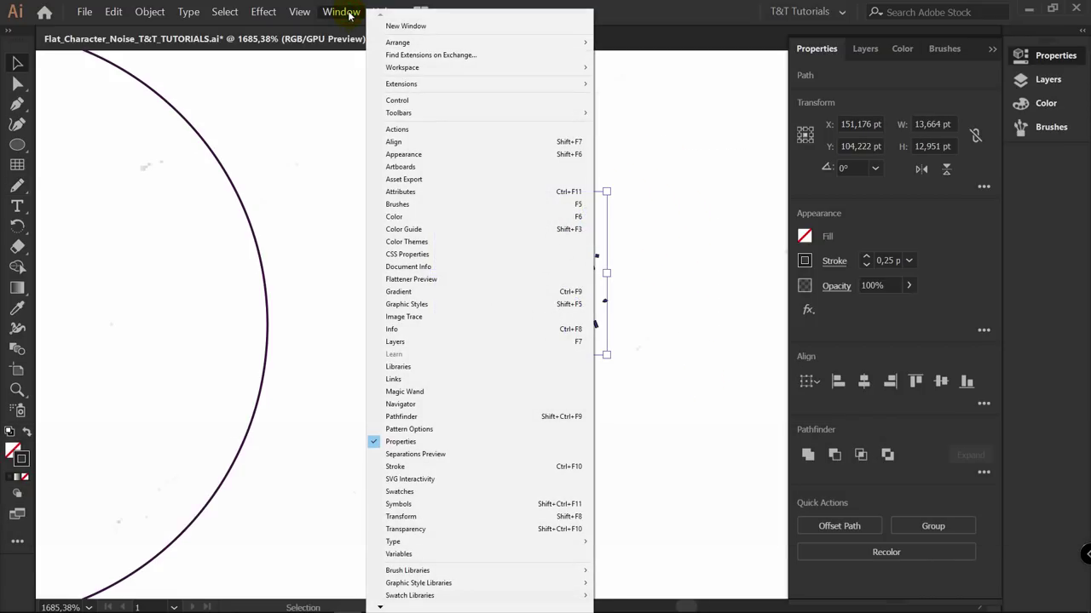
pyautogui.click(417, 505)
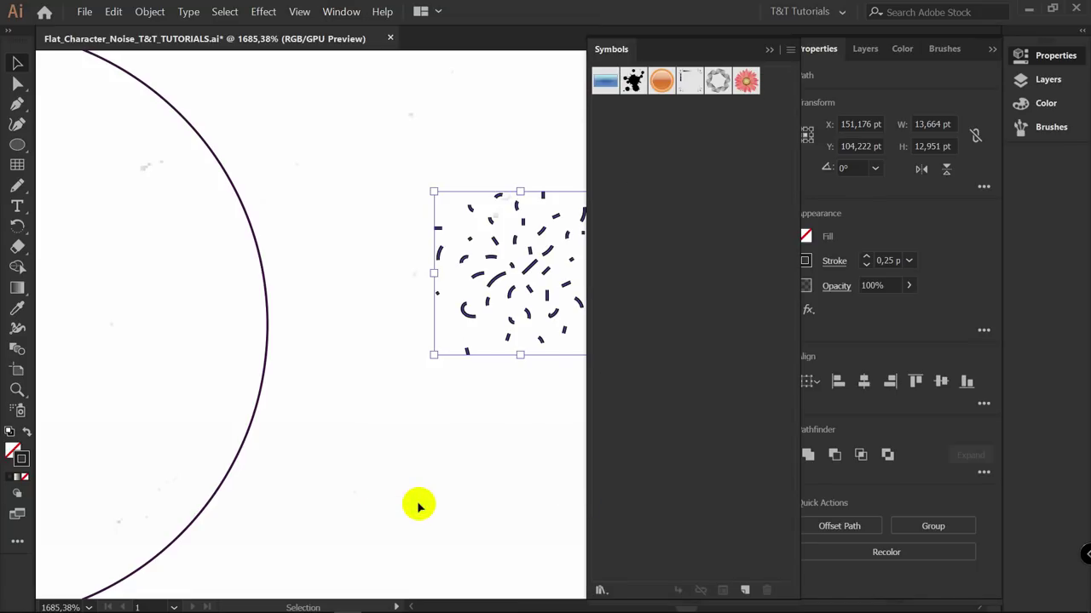
pyautogui.click(746, 590)
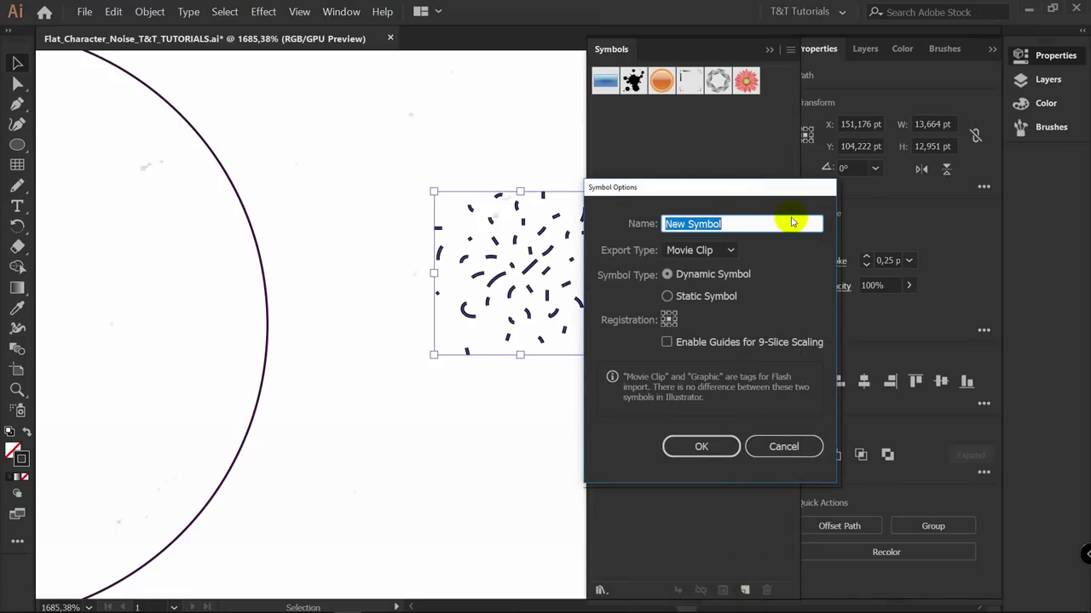
pyautogui.write('NOISE')
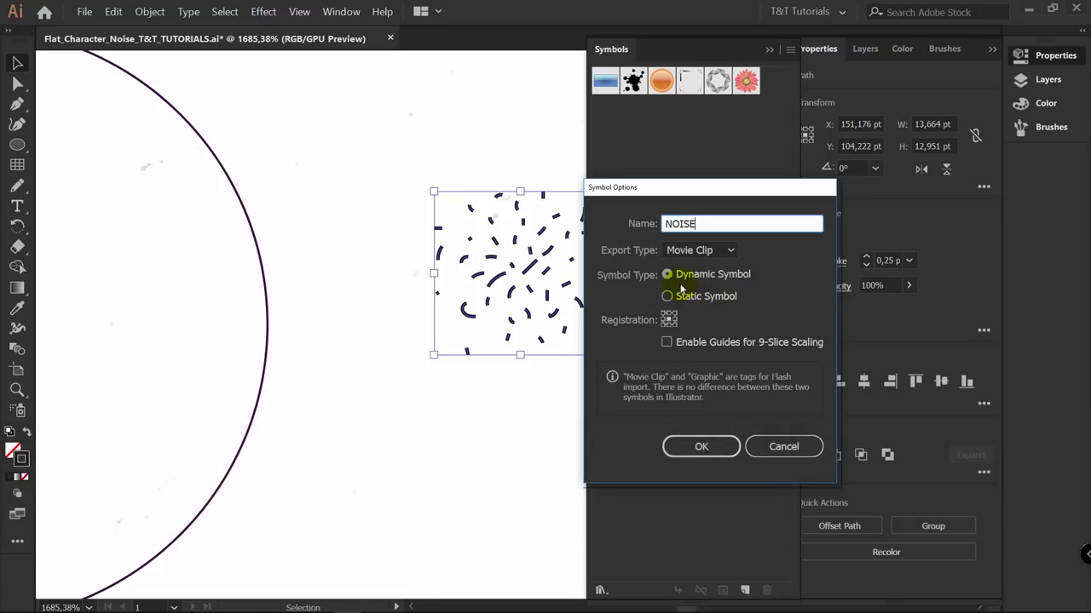
pyautogui.click(701, 450)
# Deselect the dashes and hide the NOISE symbol instance in the BRUSH layer
pyautogui.click(404, 151)
pyautogui.click(1048, 80)
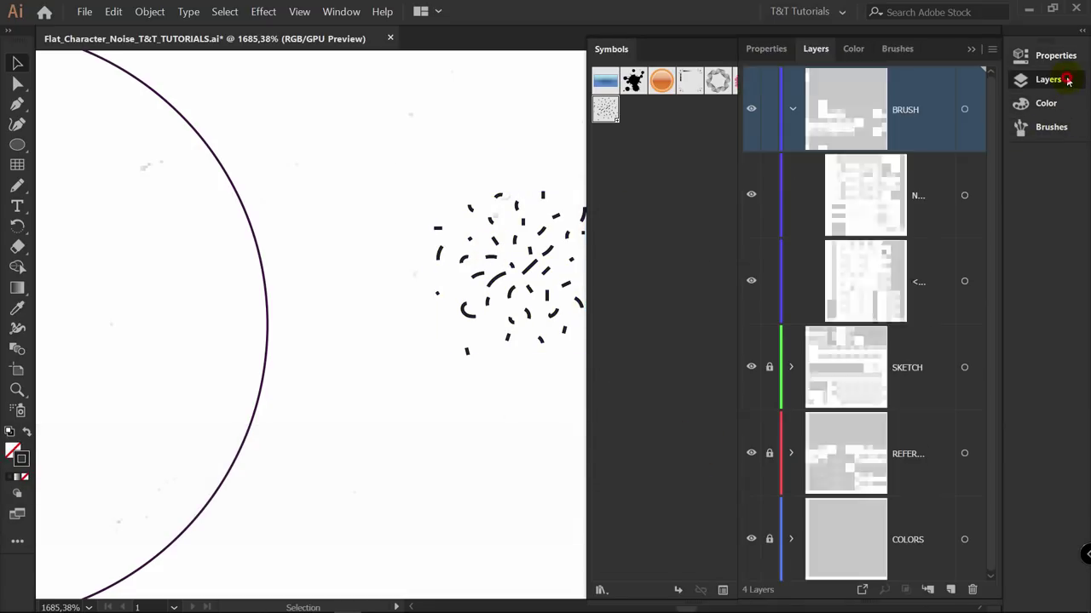
pyautogui.click(751, 195)
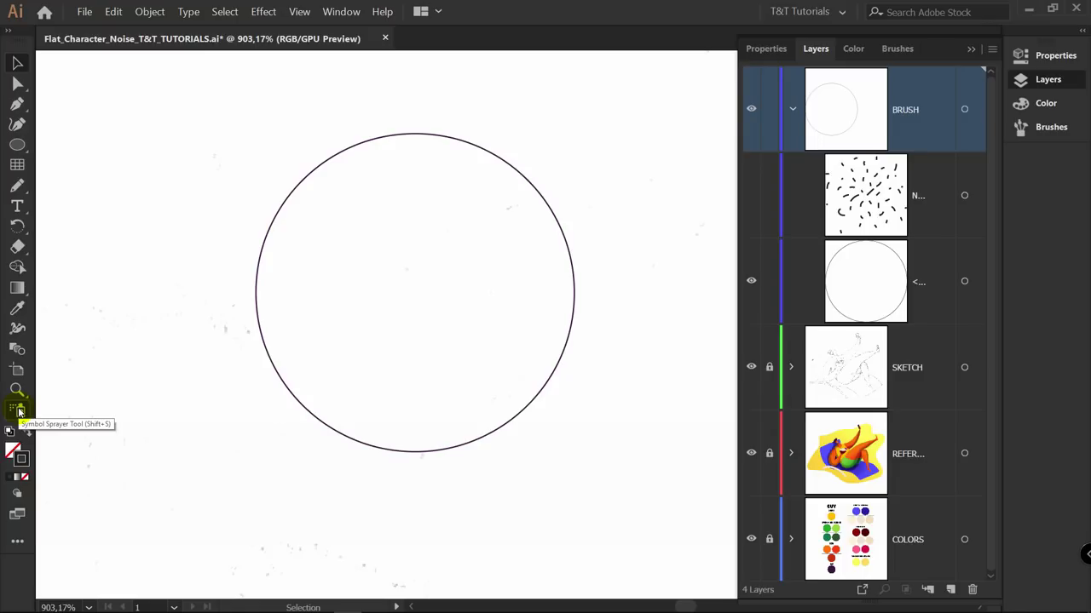
# Set up the Symbol Sprayer with a diameter of 11,74 pt, intensity 10 and symbol set density 10
pyautogui.hotkey('shift', 's')
pyautogui.press(']')
pyautogui.press('[')
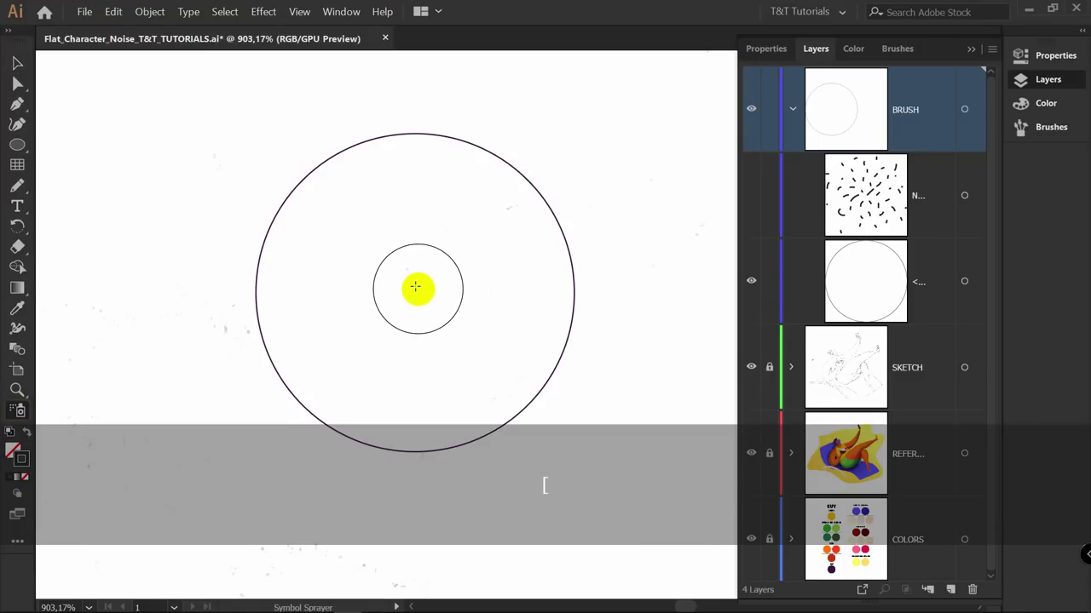
pyautogui.press('[')
pyautogui.press('Return')
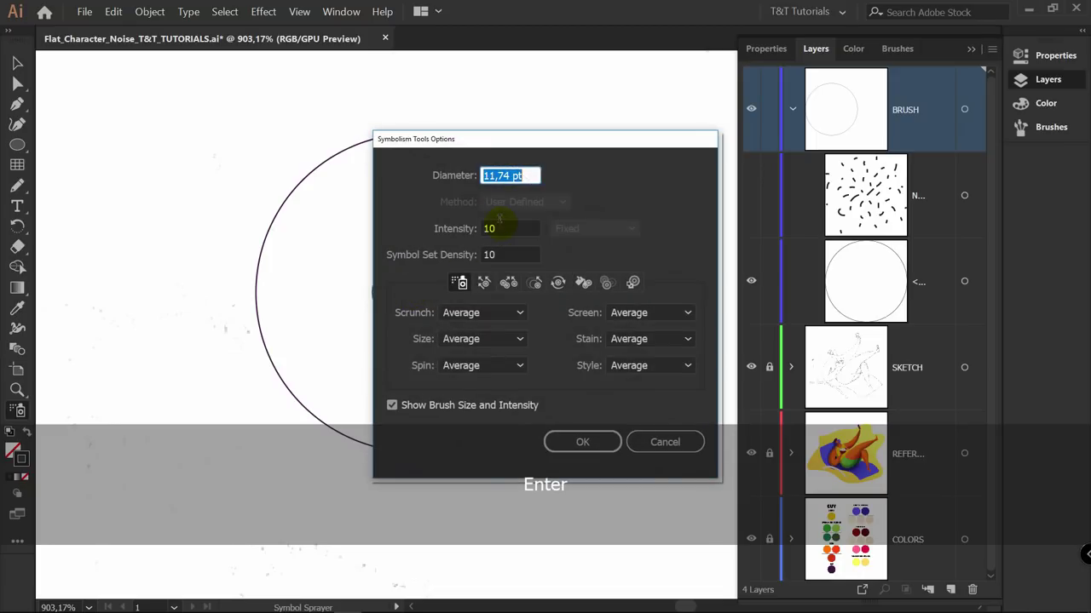
pyautogui.click(499, 228)
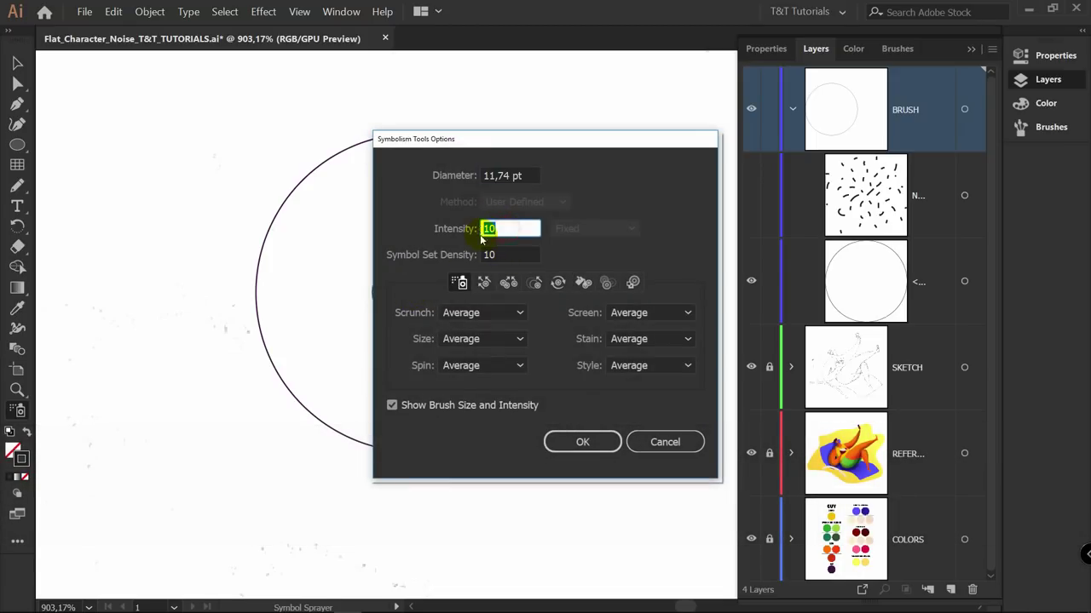
pyautogui.click(498, 253)
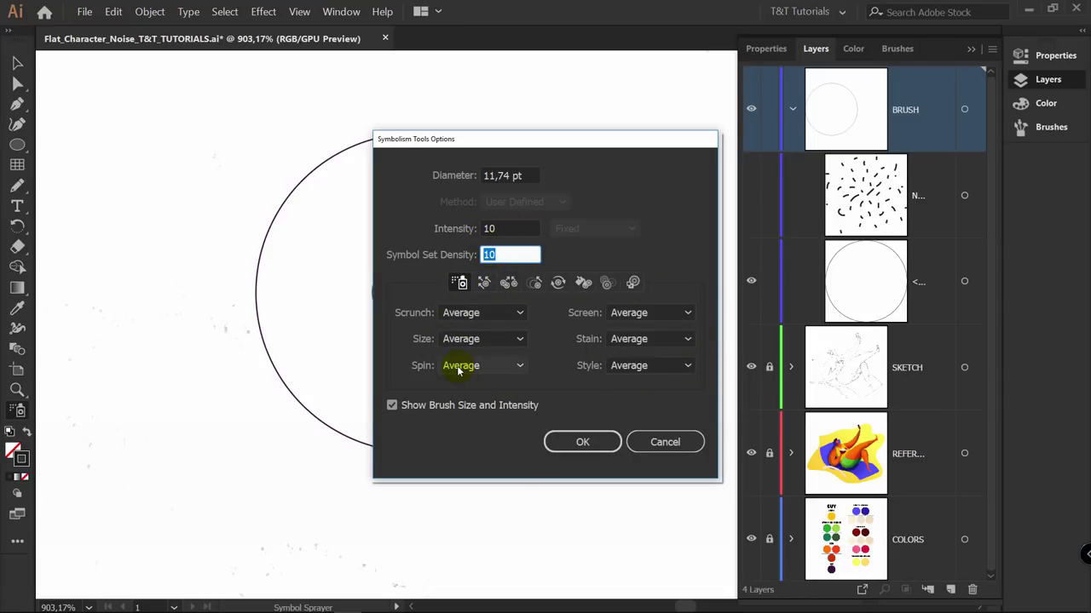
pyautogui.press('Return')
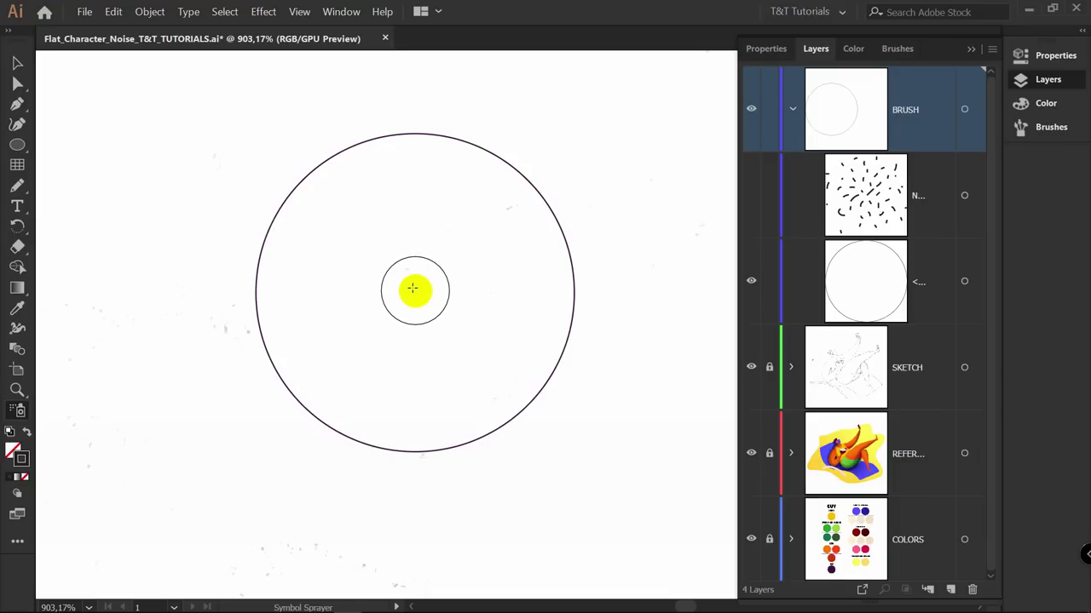
# Spray NOISE symbols around the circle's centre and scale the symbol set down slightly, keeping it centred
pyautogui.moveTo(413, 287); pyautogui.dragTo(435, 317)
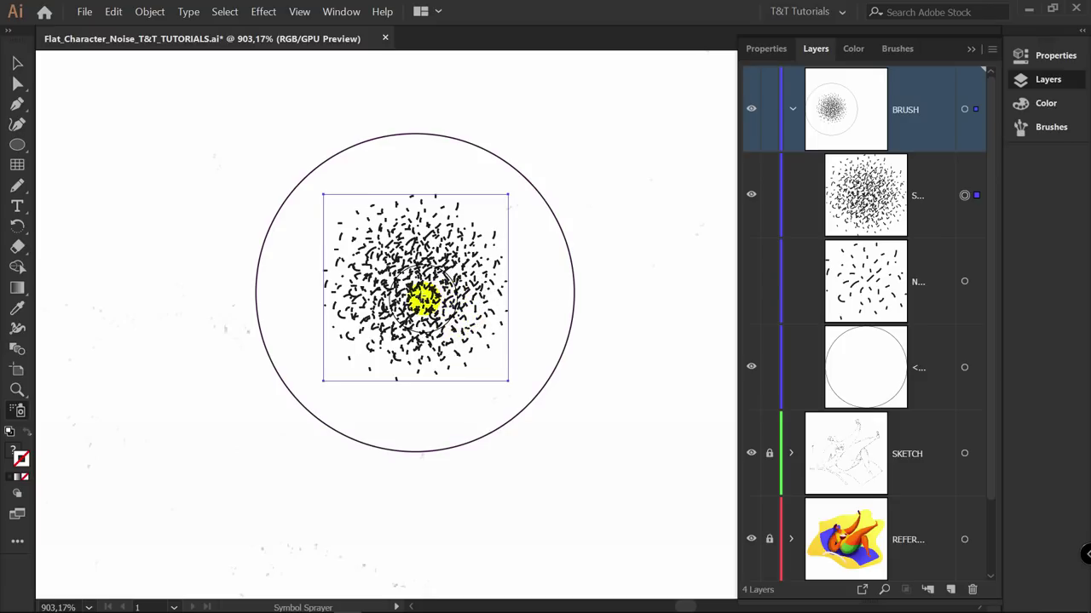
pyautogui.press('v')
pyautogui.moveTo(509, 194)
pyautogui.mouseDown()
pyautogui.moveTo(519, 178)
pyautogui.moveTo(498, 207)
pyautogui.mouseUp()
pyautogui.moveTo(438, 290); pyautogui.dragTo(454, 295)
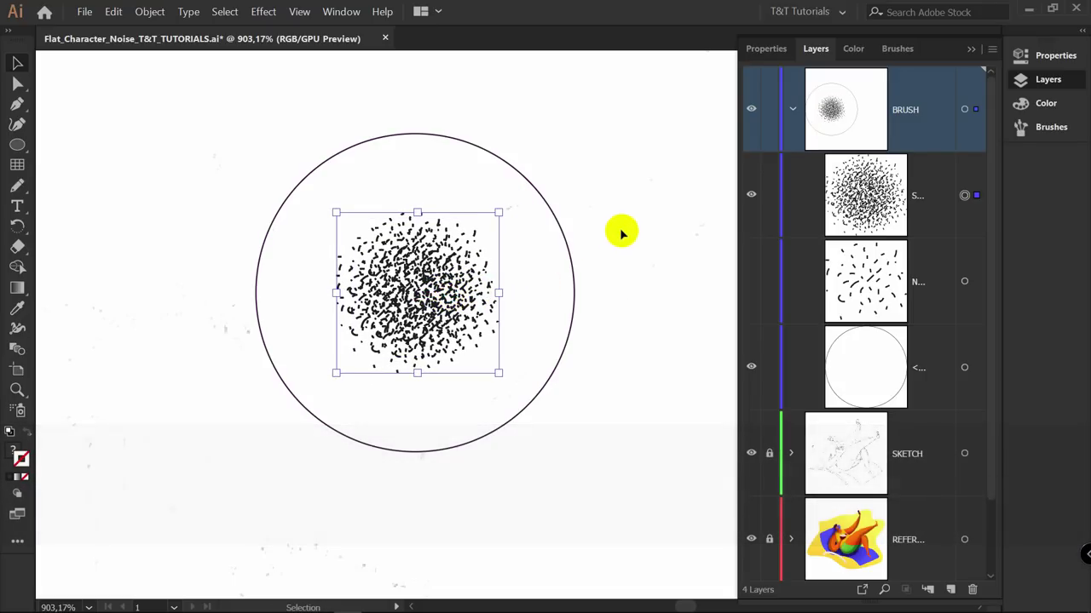
# Paste two copies of the sprayed symbol set in front, enlarging and slightly rotating them around the circle's centre to fill it
pyautogui.press('ctrl')
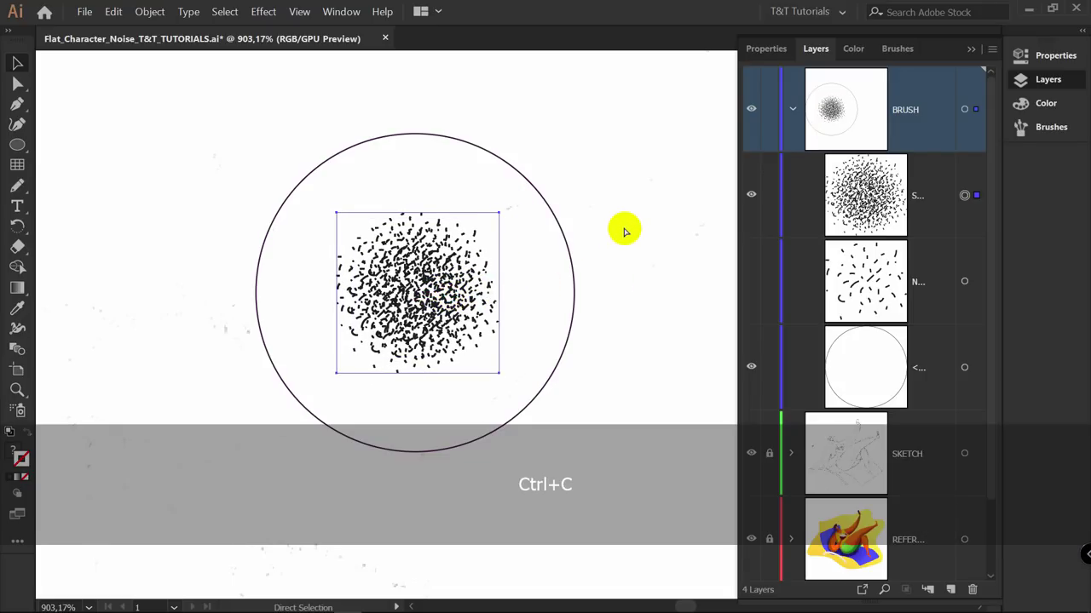
pyautogui.hotkey('ctrl', 'f')
pyautogui.moveTo(502, 215); pyautogui.dragTo(561, 168)
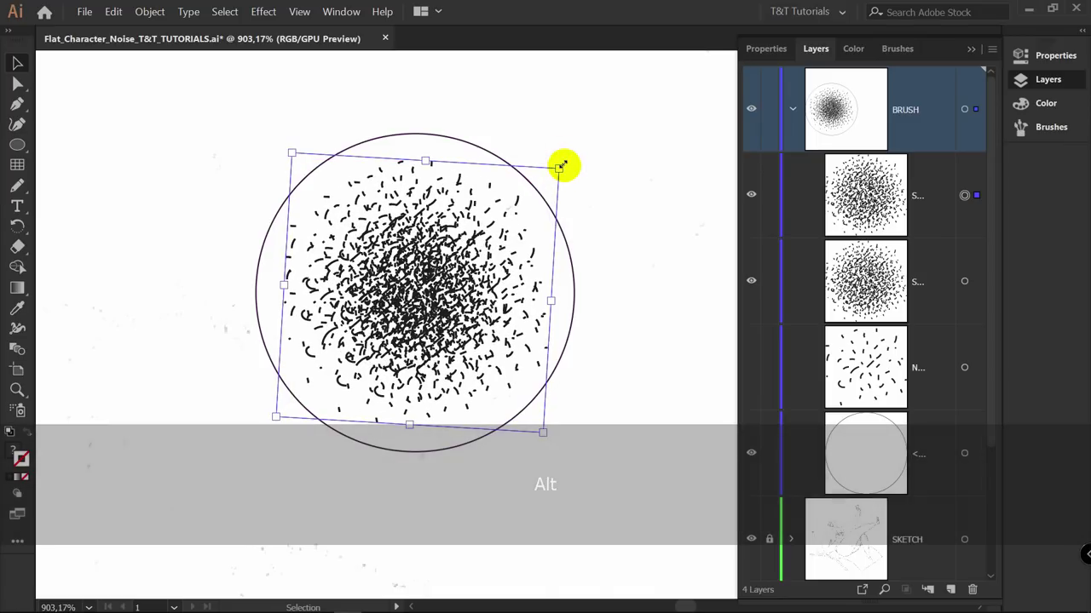
pyautogui.press('ctrl')
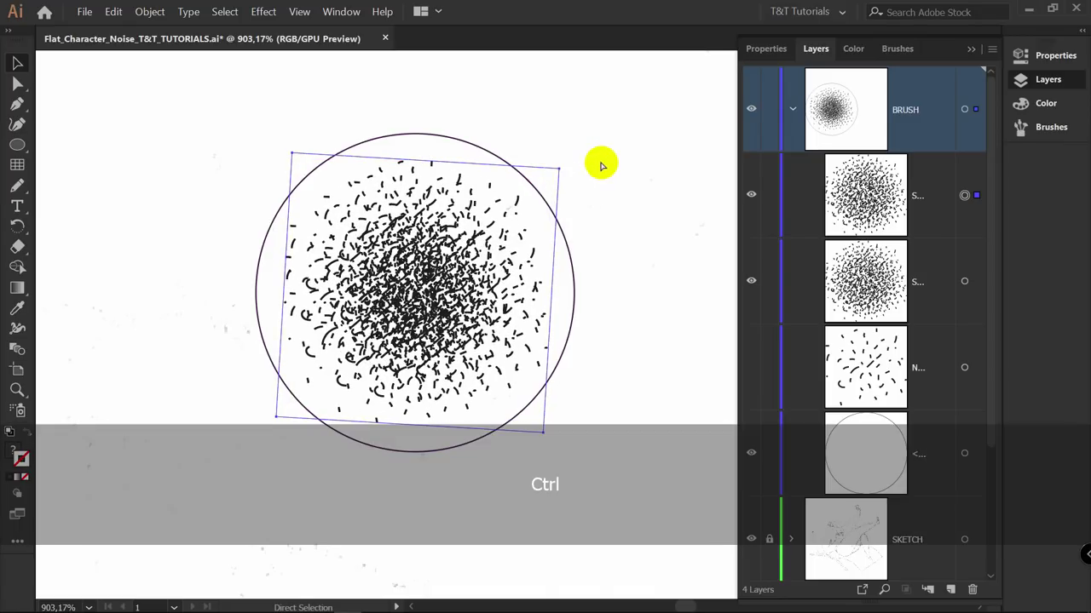
pyautogui.hotkey('ctrl', 'f')
pyautogui.moveTo(558, 168); pyautogui.dragTo(599, 131)
# Adjust the size and rotation of the inner symbol sets around the centre, and delete the guide circle
pyautogui.keyDown('alt'); pyautogui.click(784, 339); pyautogui.keyUp('alt')
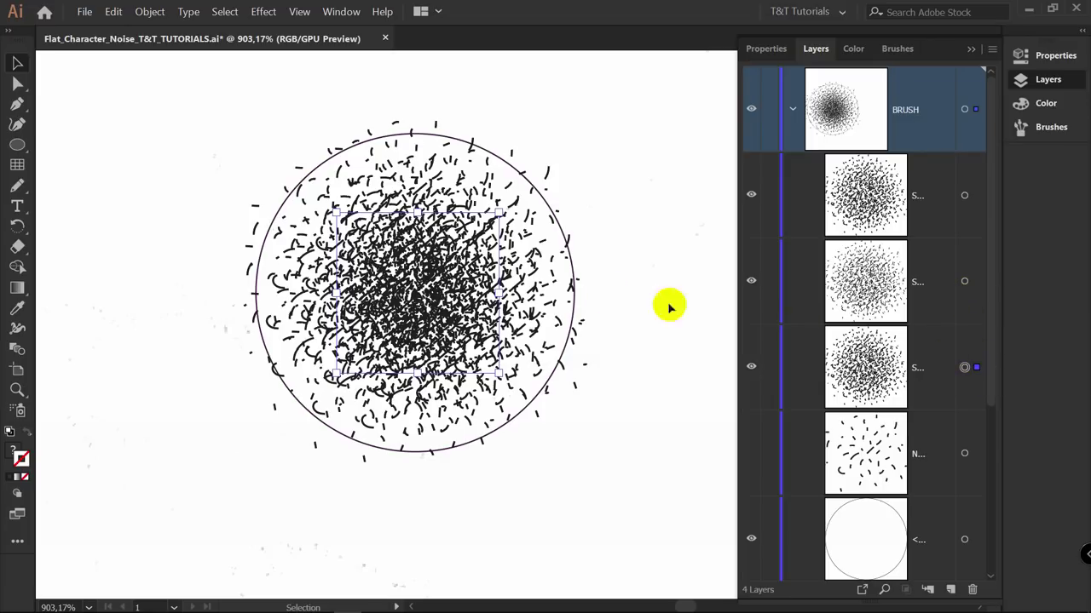
pyautogui.moveTo(500, 211); pyautogui.dragTo(570, 158)
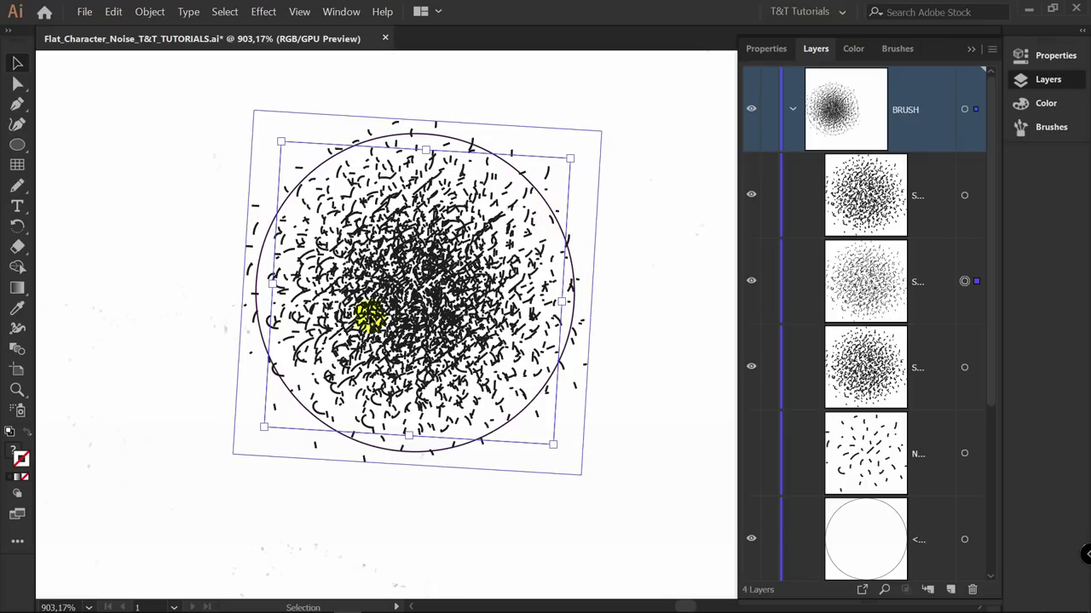
pyautogui.click(903, 545)
pyautogui.press('Delete')
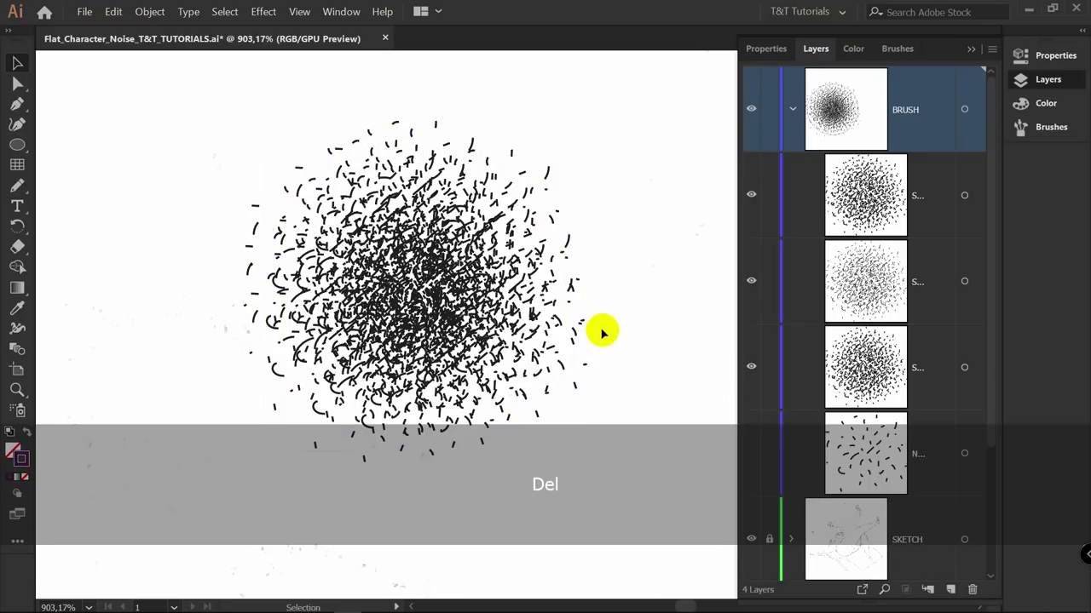
# Expand the largest symbol set in the BRUSH layer twice to turn its dashes into editable shapes
pyautogui.click(973, 196)
pyautogui.click(149, 12)
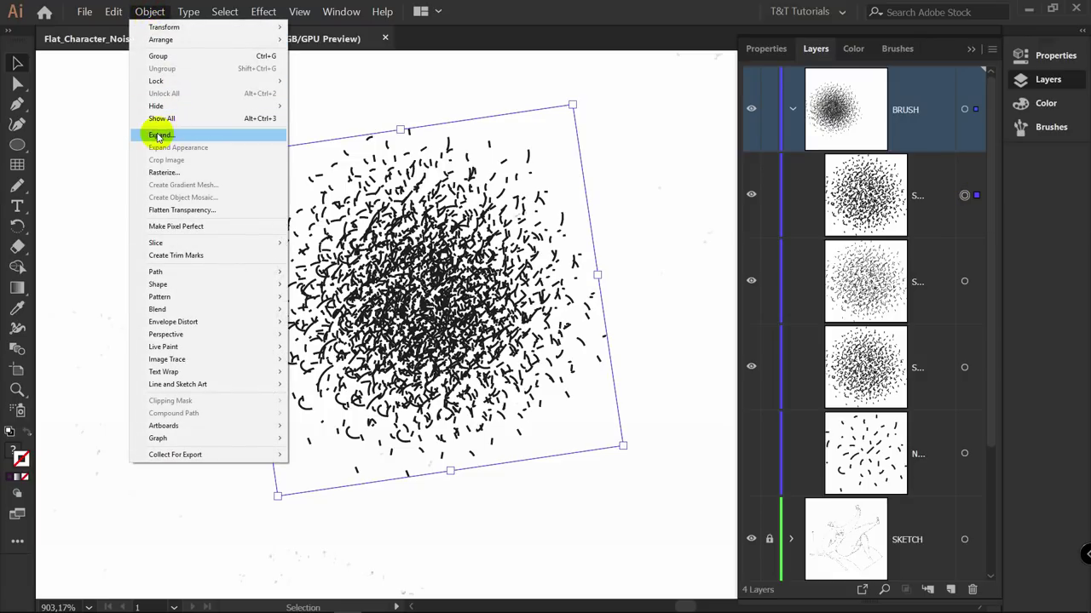
pyautogui.click(158, 135)
pyautogui.click(503, 407)
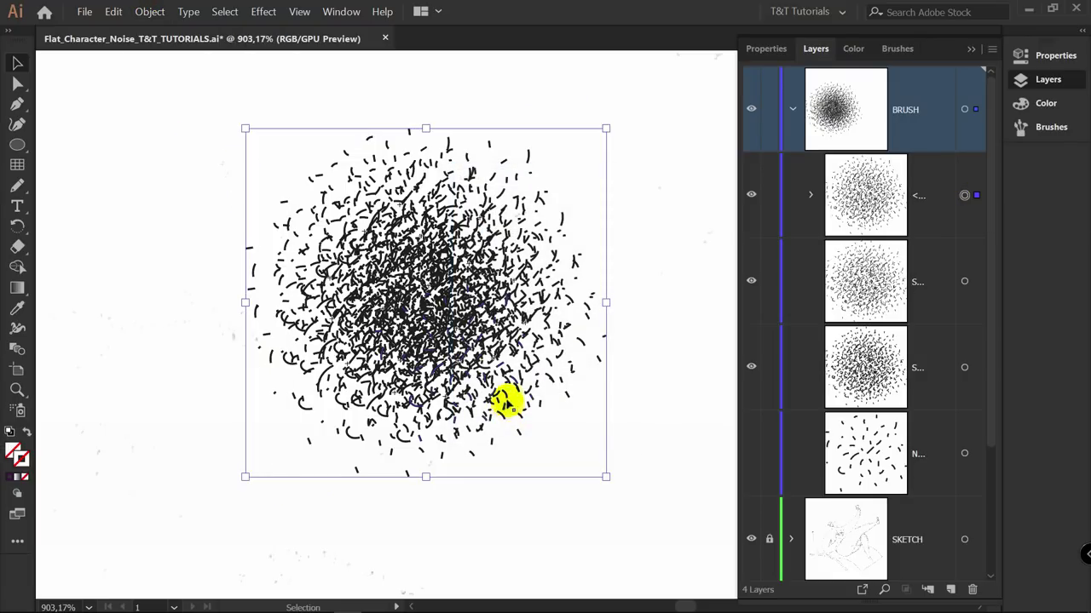
pyautogui.click(149, 12)
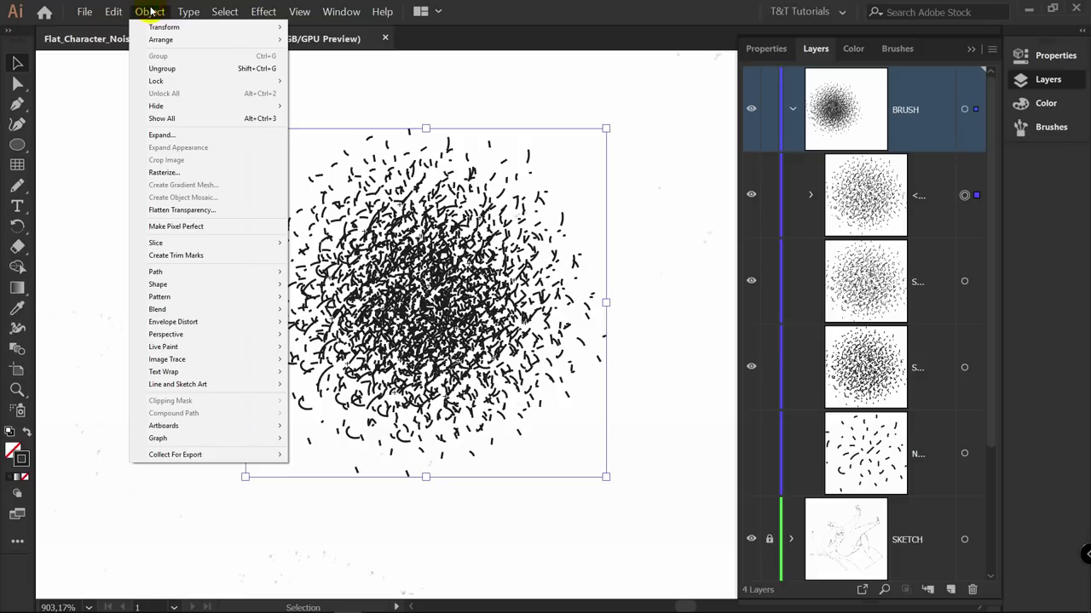
pyautogui.click(155, 134)
pyautogui.click(502, 408)
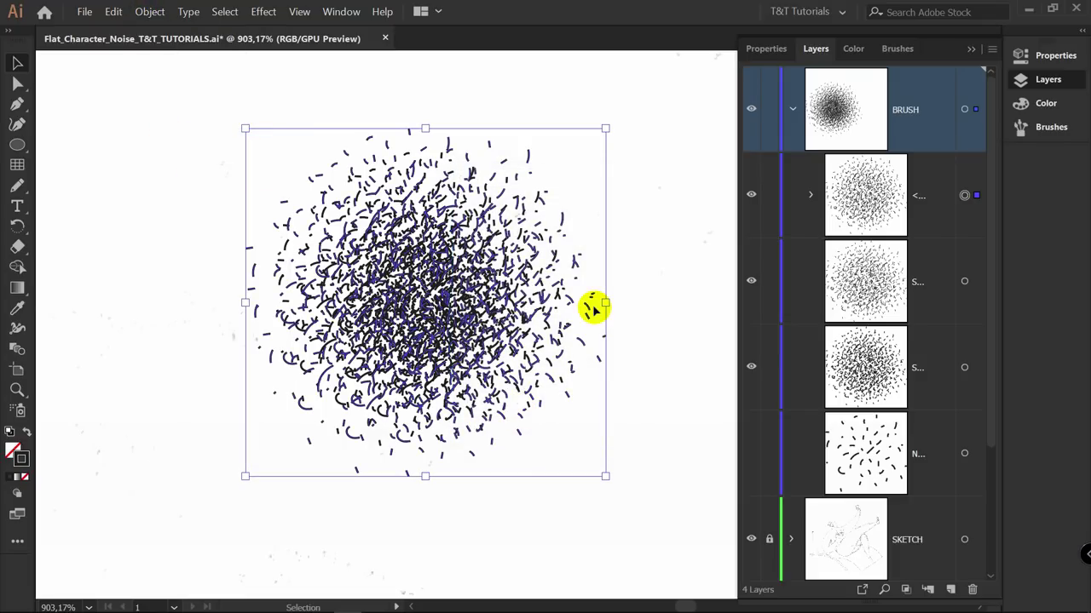
# Set the Eraser size to 15 pt and erase the central dashes of the expanded set, leaving an outer ring
pyautogui.hotkey('shift', 'e')
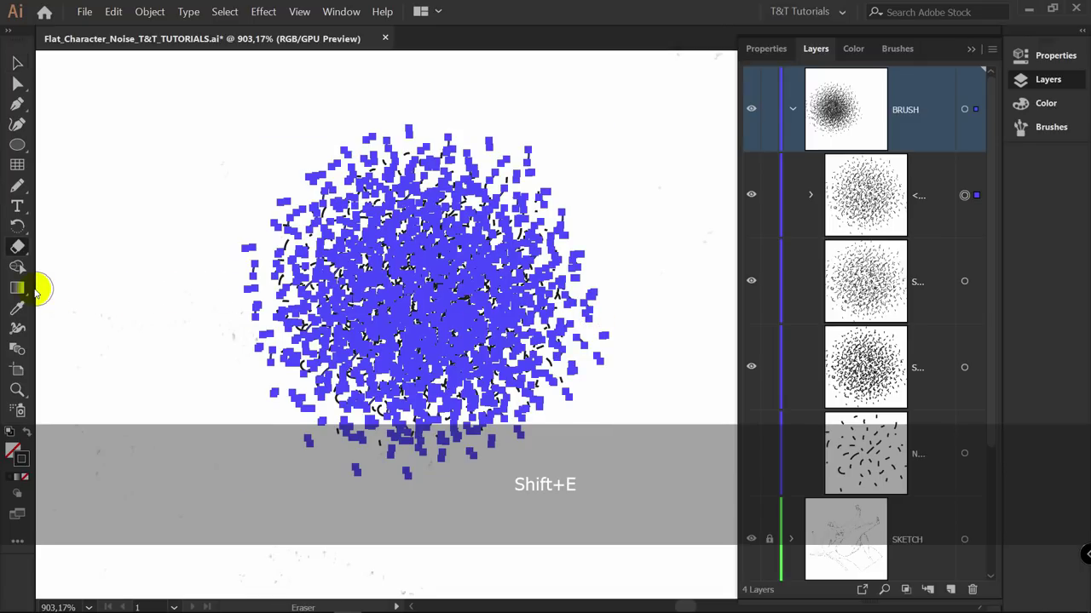
pyautogui.press('Return')
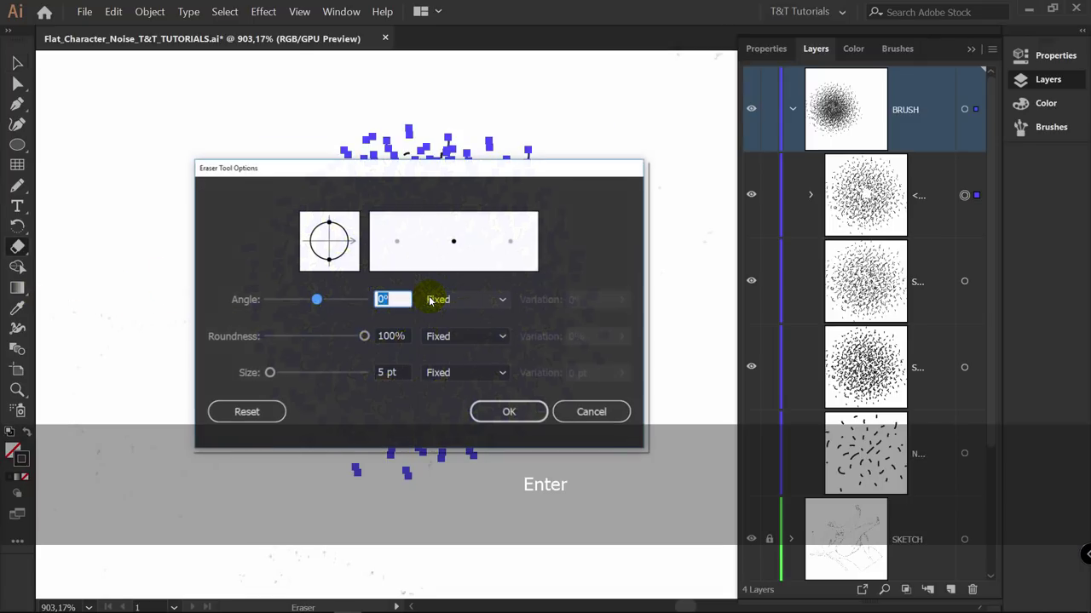
pyautogui.moveTo(270, 373); pyautogui.dragTo(270, 380)
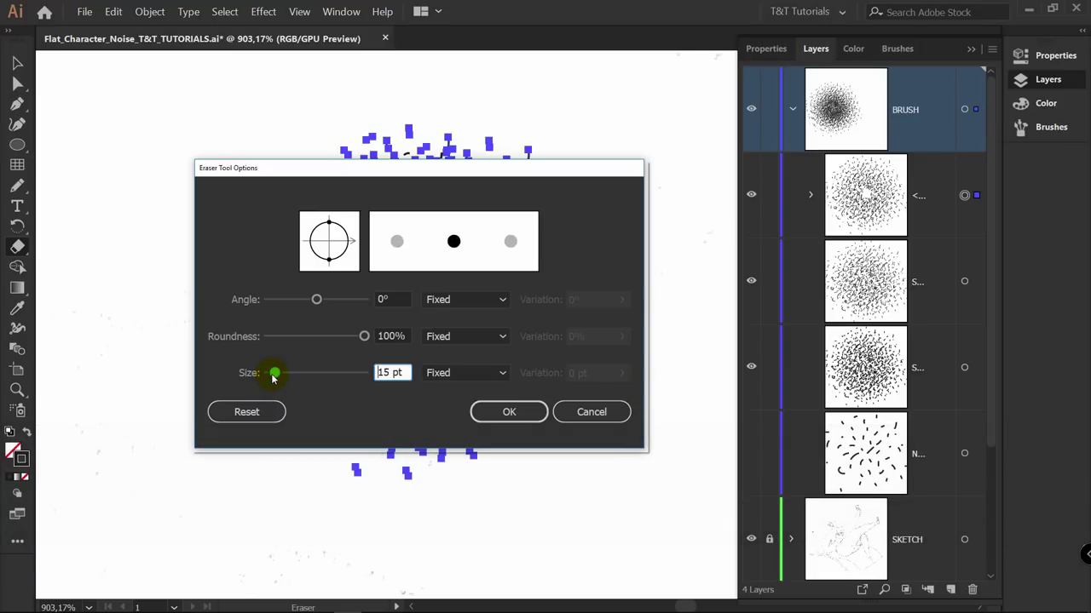
pyautogui.click(509, 412)
pyautogui.moveTo(426, 292)
pyautogui.mouseDown()
pyautogui.moveTo(439, 271)
pyautogui.moveTo(440, 310)
pyautogui.moveTo(438, 284)
pyautogui.moveTo(399, 285)
pyautogui.moveTo(426, 313)
pyautogui.moveTo(441, 295)
pyautogui.moveTo(409, 284)
pyautogui.moveTo(411, 318)
pyautogui.moveTo(450, 286)
pyautogui.moveTo(387, 276)
pyautogui.moveTo(390, 312)
pyautogui.moveTo(446, 318)
pyautogui.moveTo(447, 286)
pyautogui.moveTo(384, 341)
pyautogui.mouseUp()
pyautogui.press('v')
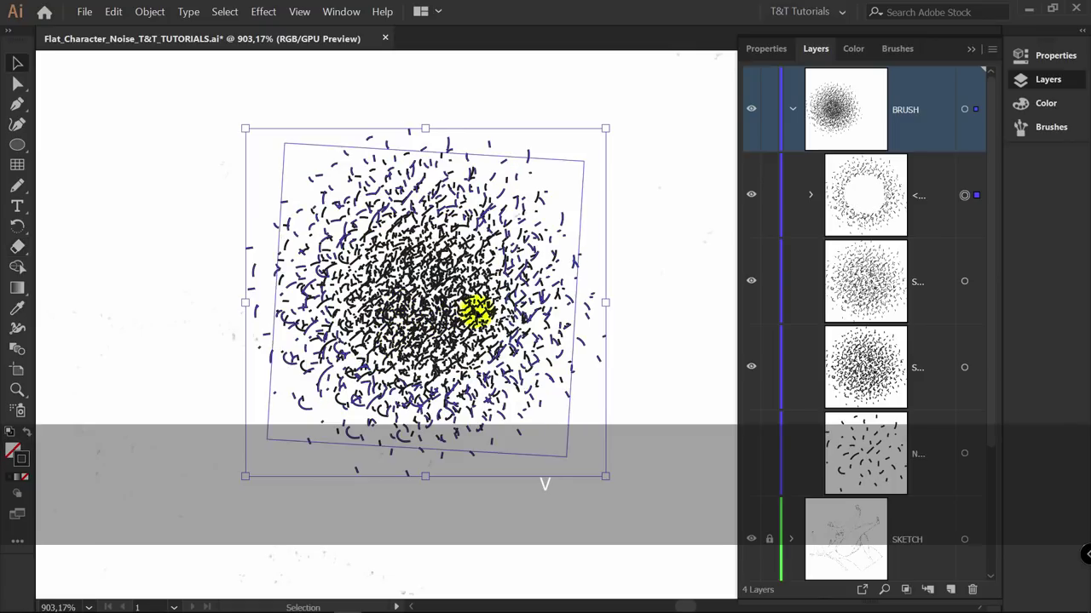
# Delete the hidden NOISE symbol instance and select all remaining artwork in the BRUSH layer
pyautogui.click(916, 472)
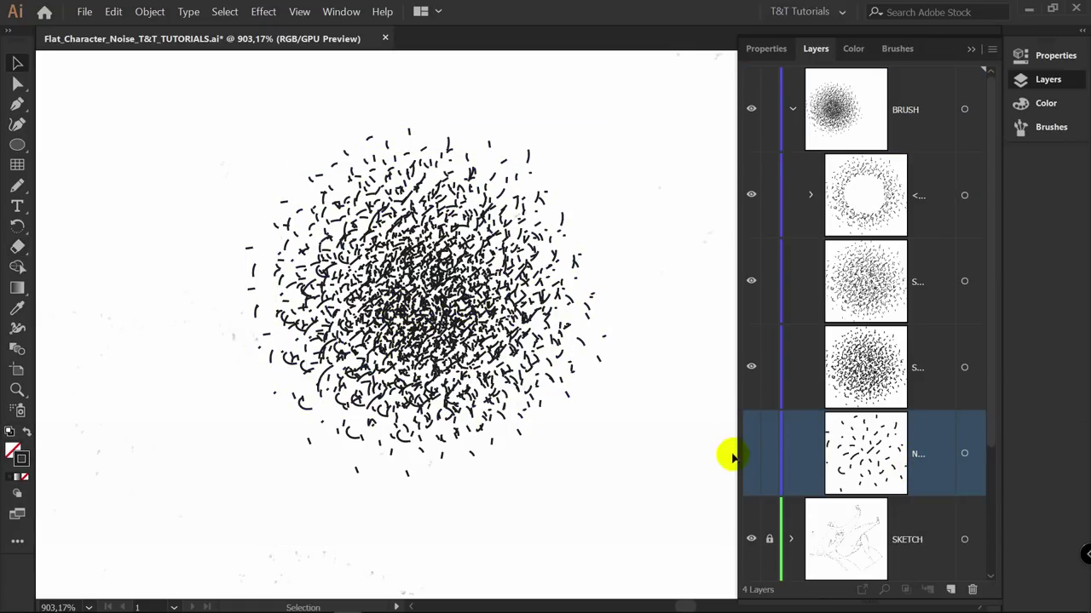
pyautogui.moveTo(736, 453); pyautogui.dragTo(697, 452)
pyautogui.scroll(-2, 937, 512)
pyautogui.click(972, 589)
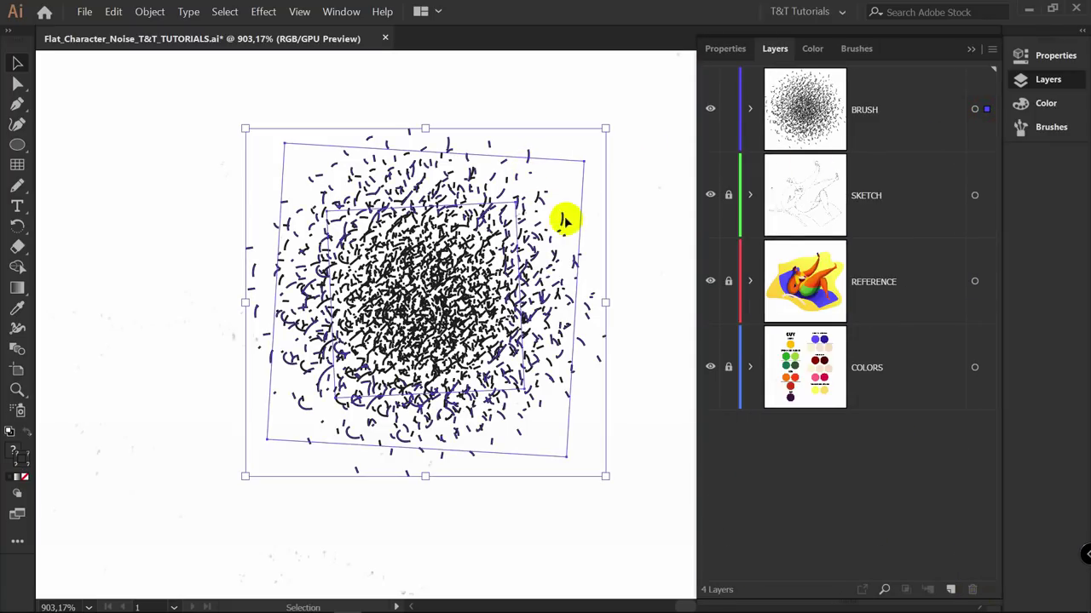
# Delete all unused brushes from the document
pyautogui.click(342, 12)
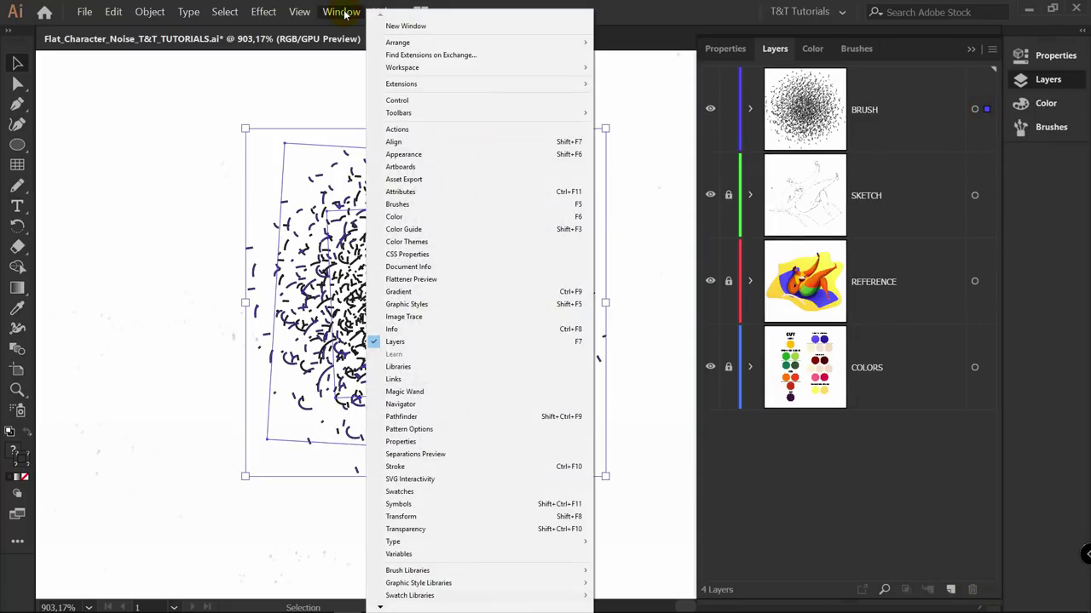
pyautogui.click(397, 204)
pyautogui.click(992, 51)
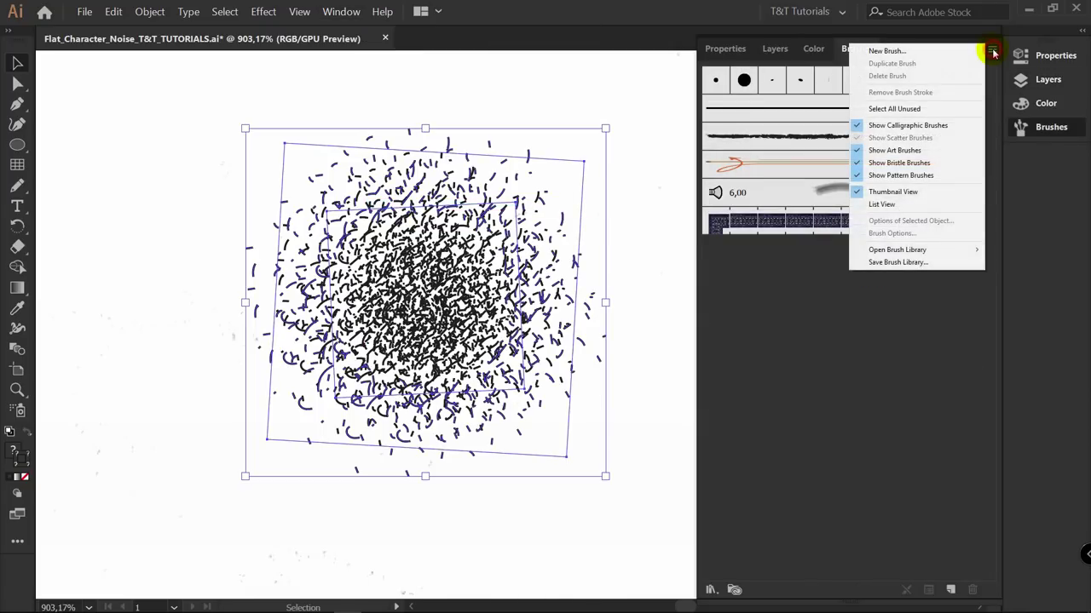
pyautogui.click(914, 109)
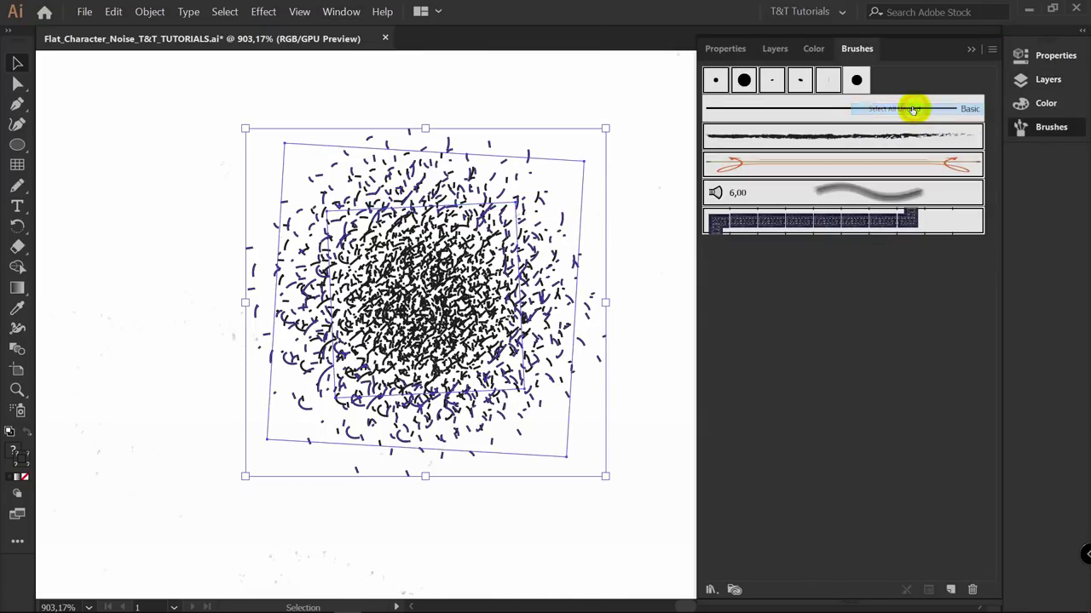
pyautogui.click(972, 590)
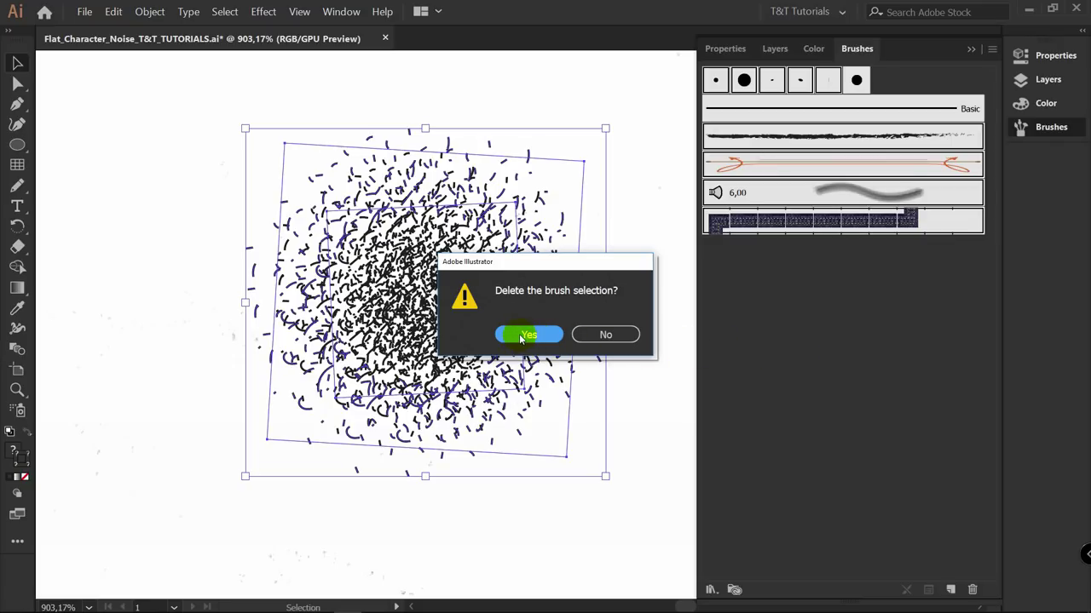
pyautogui.click(524, 336)
# Create a scatter brush named Noise_1 from the selected noise artwork, keeping the default options
pyautogui.click(951, 590)
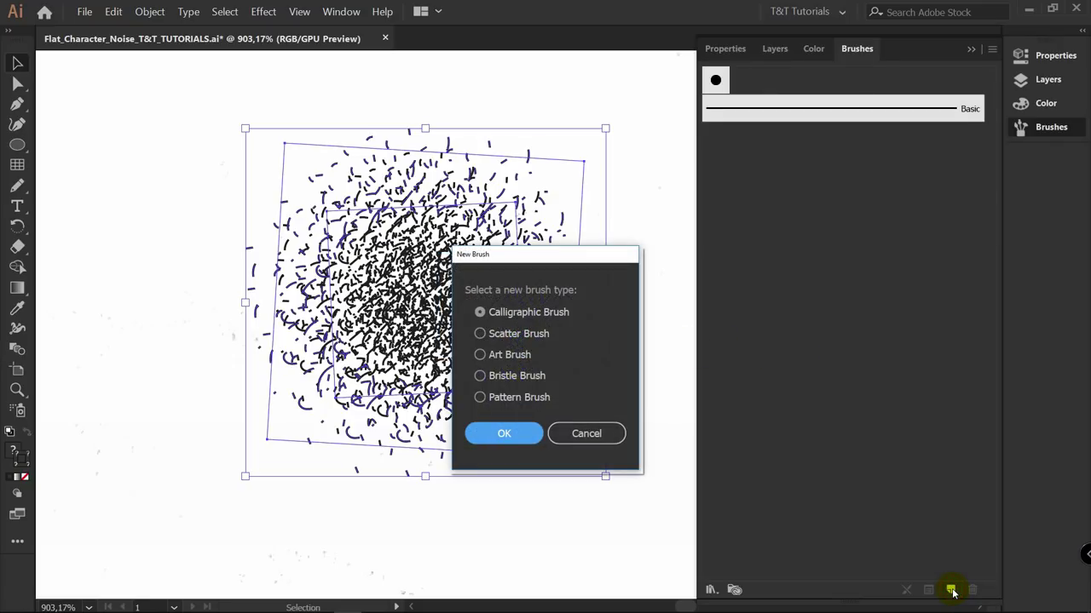
pyautogui.click(480, 335)
pyautogui.click(504, 434)
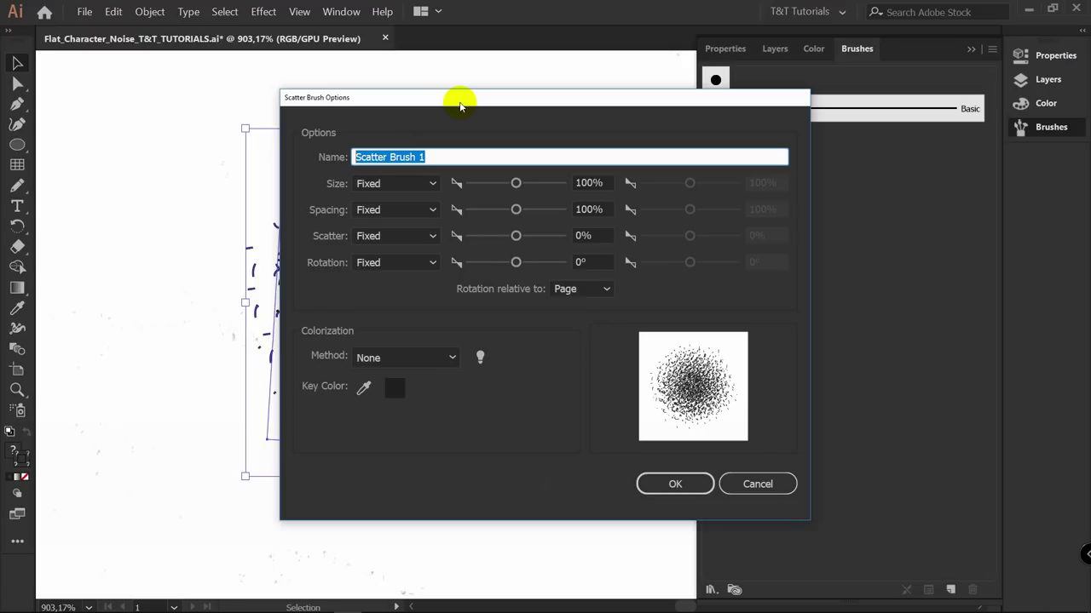
pyautogui.write('Noise_1')
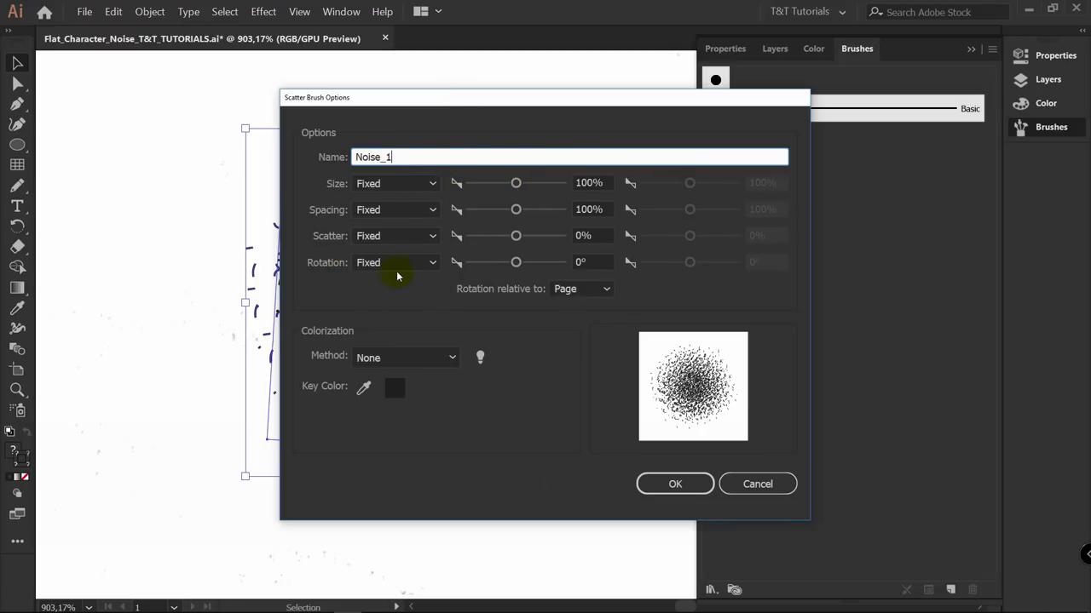
pyautogui.click(676, 486)
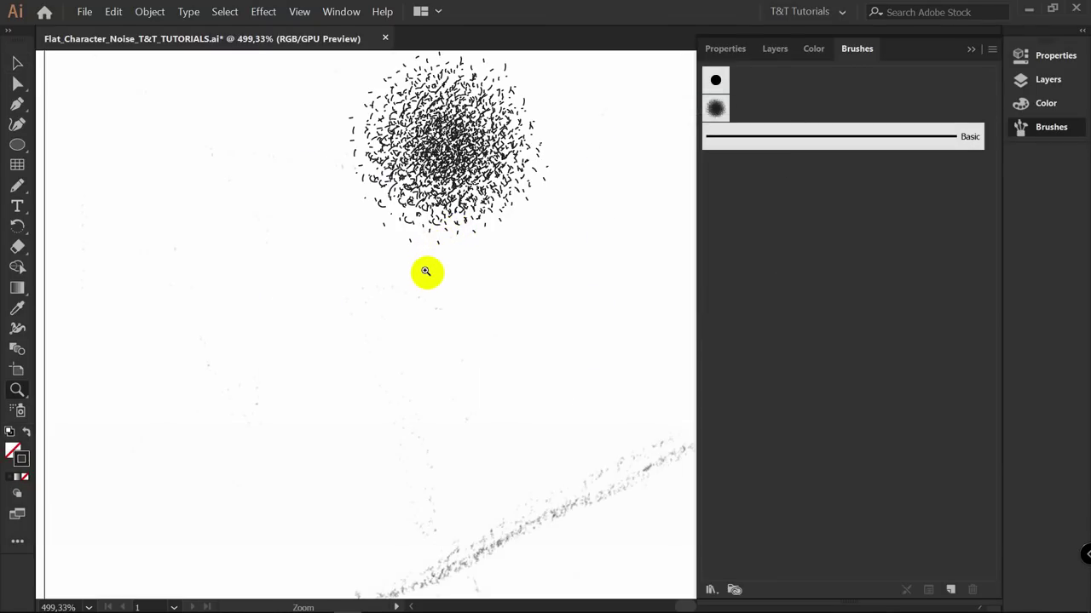
# Paint a diagonal test stroke with the Noise_1 brush below the noise artwork and select it
pyautogui.press('b')
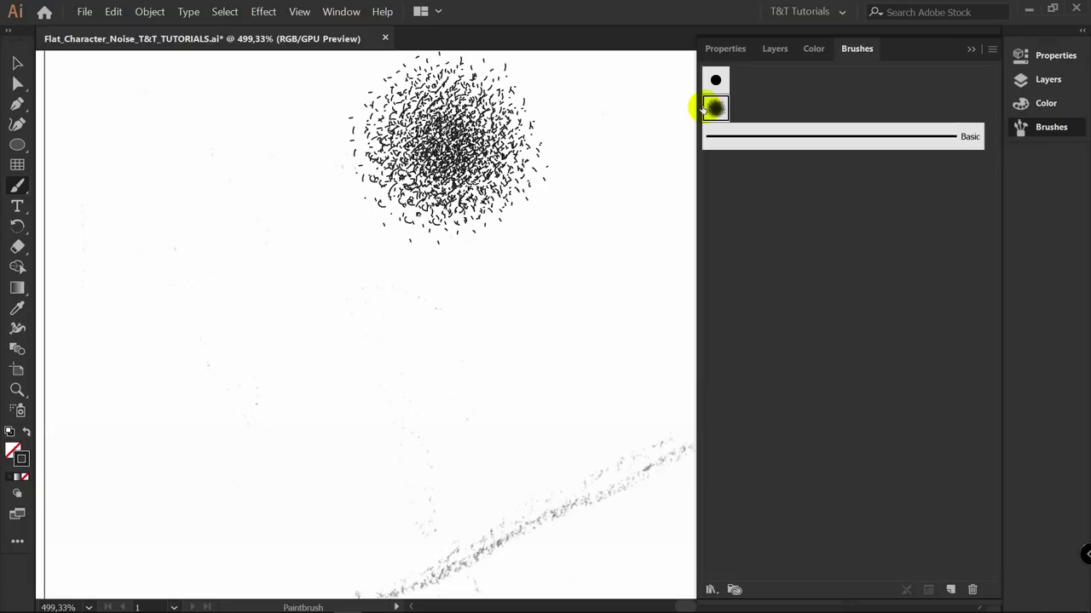
pyautogui.moveTo(529, 282); pyautogui.dragTo(217, 443)
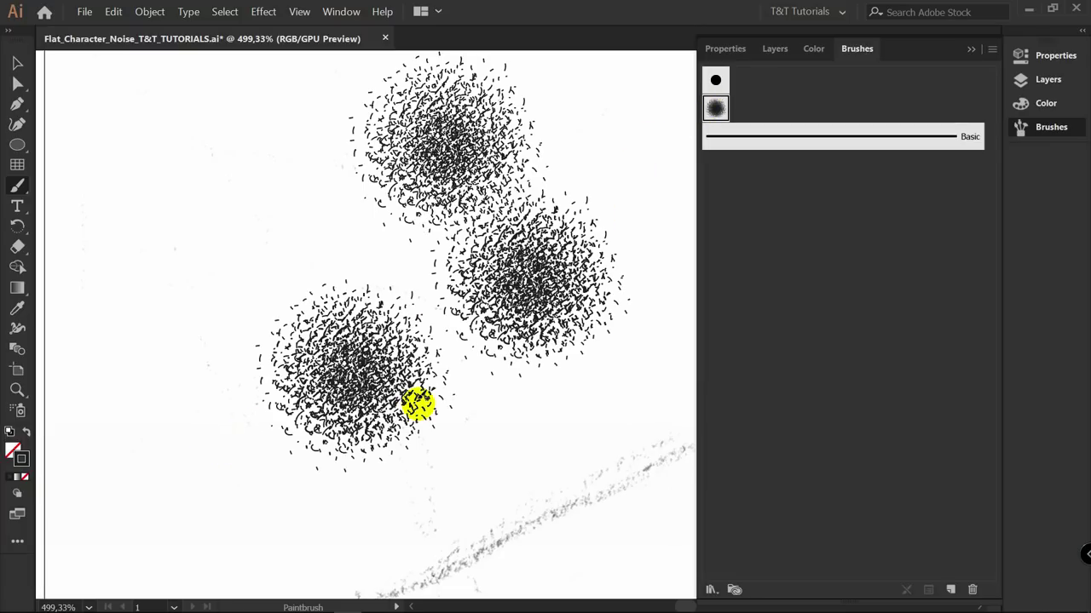
pyautogui.press('v')
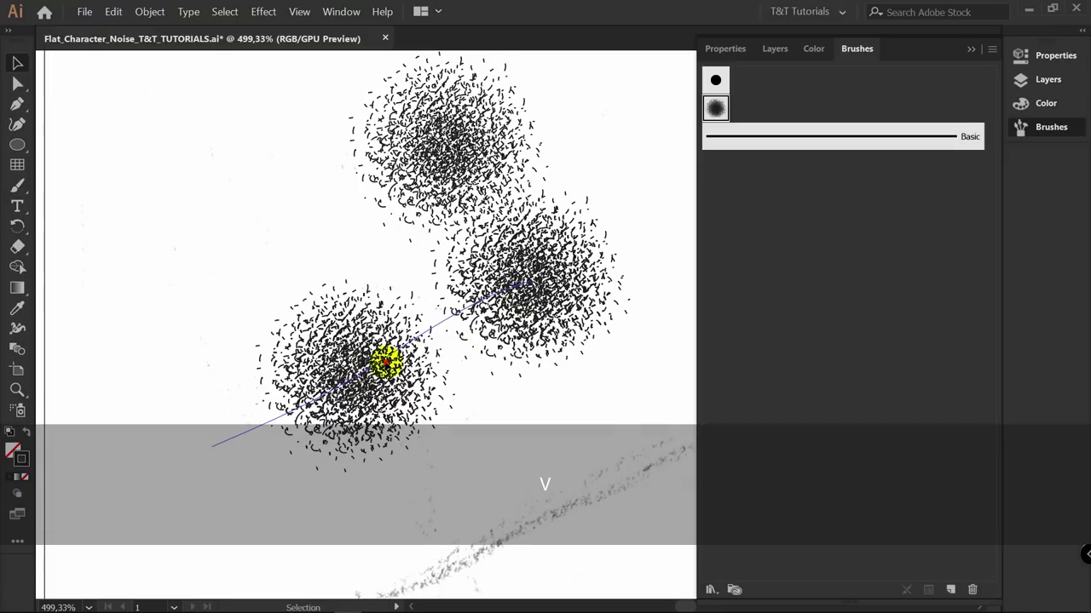
pyautogui.click(408, 418)
# With preview on, set the Noise_1 brush to random spacing from 37% to 54% and random rotation from -107° to 38°
pyautogui.click(715, 108)
pyautogui.doubleClick(715, 108)
pyautogui.click(586, 459)
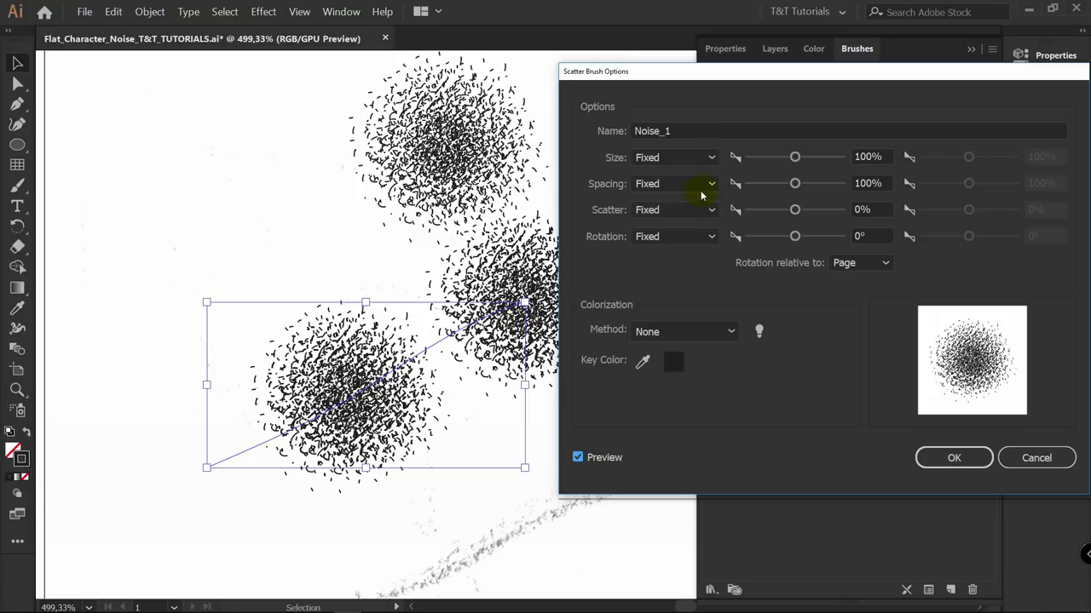
pyautogui.moveTo(794, 183); pyautogui.dragTo(778, 183)
pyautogui.moveTo(968, 183); pyautogui.dragTo(954, 183)
pyautogui.moveTo(778, 183); pyautogui.dragTo(763, 183)
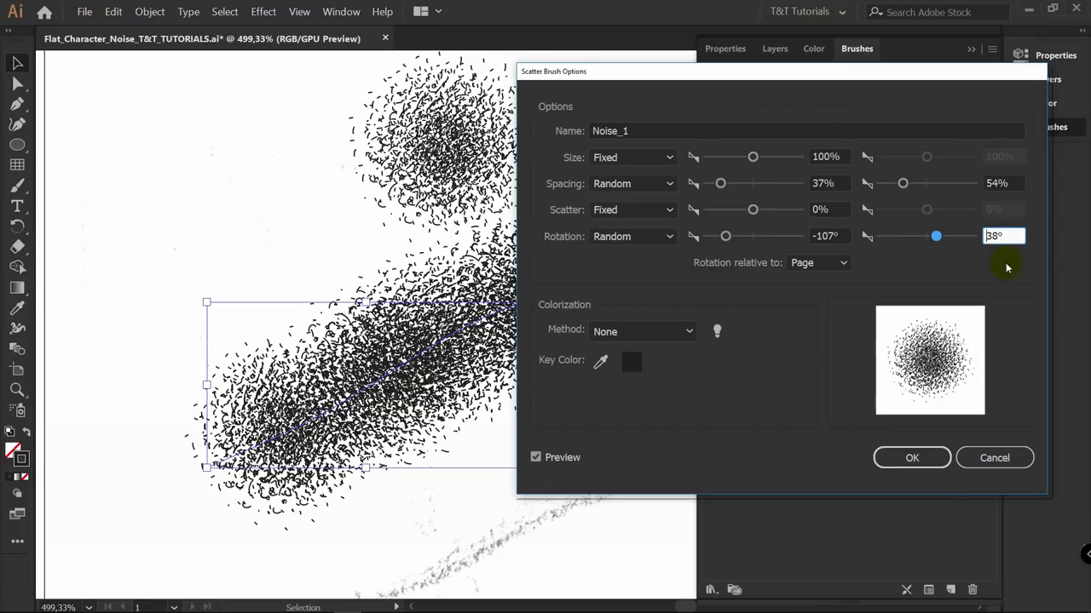
pyautogui.moveTo(761, 76)
pyautogui.mouseDown()
pyautogui.moveTo(821, 73)
pyautogui.moveTo(785, 69)
pyautogui.mouseUp()
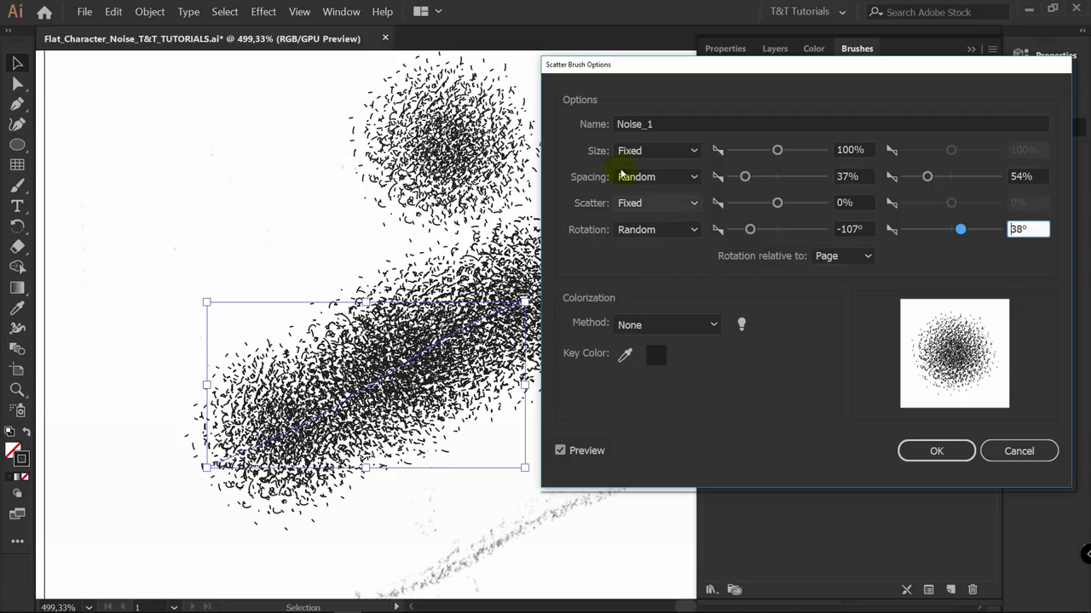
# Check the test stroke up close, delete it, and hide the BRUSH layer
pyautogui.press('z')
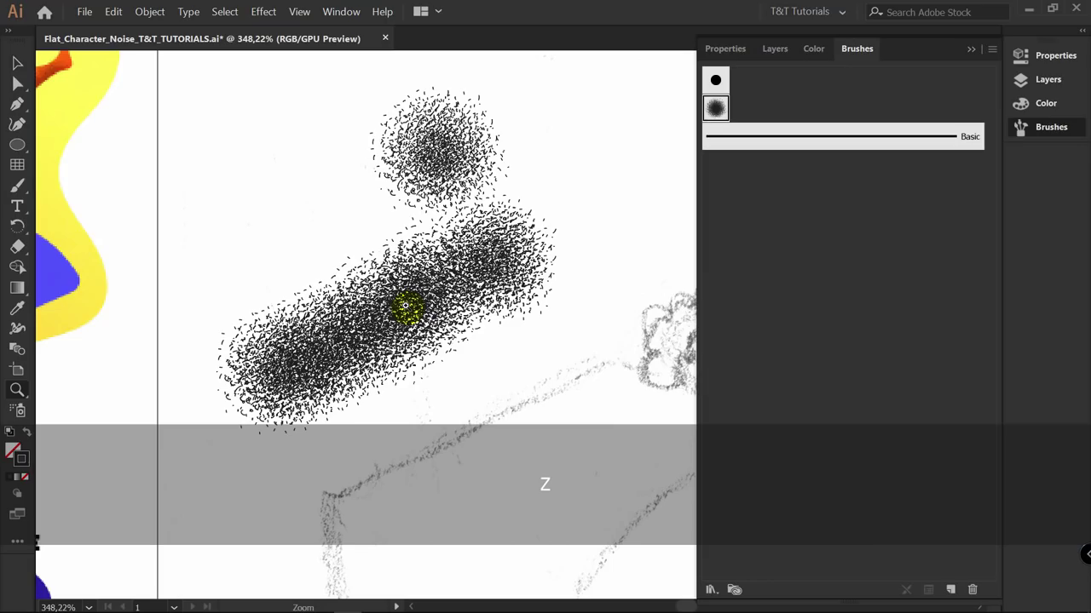
pyautogui.moveTo(409, 308); pyautogui.dragTo(487, 287)
pyautogui.press('v')
pyautogui.click(487, 317)
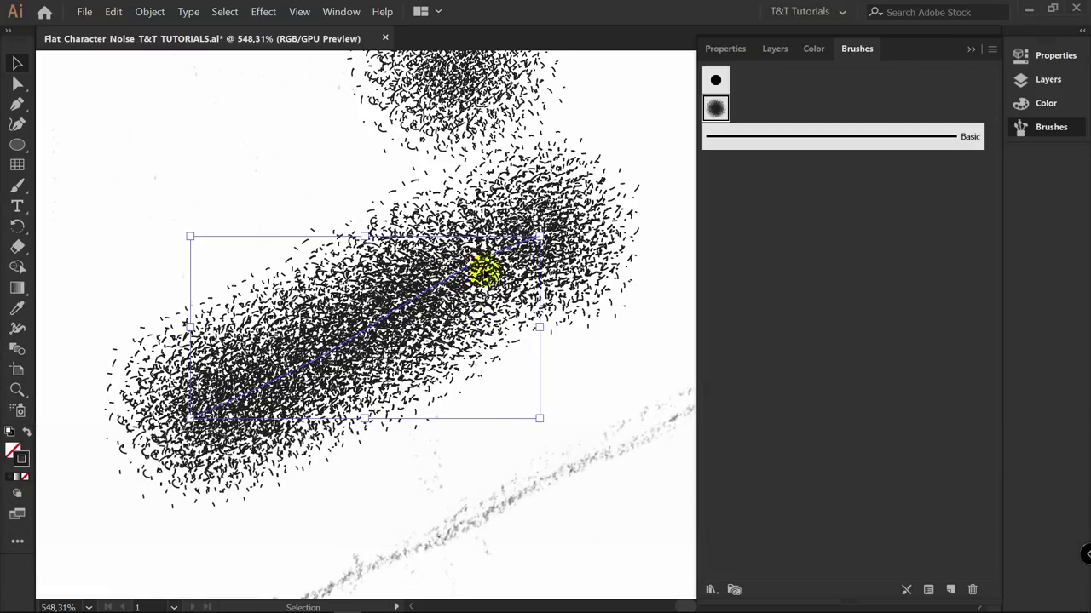
pyautogui.click(715, 108)
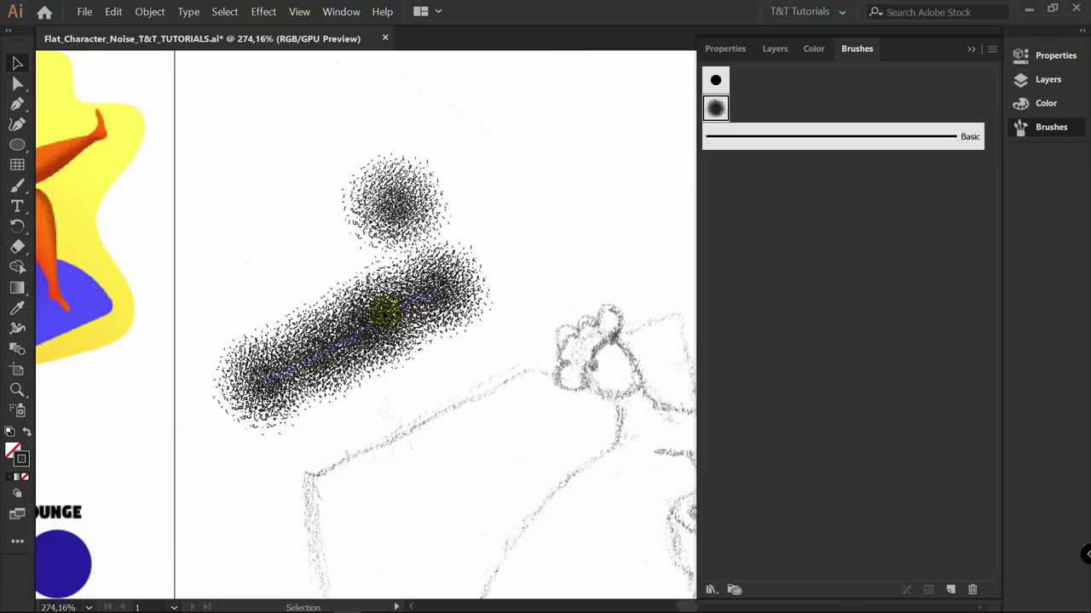
pyautogui.click(384, 320)
pyautogui.press('Delete')
pyautogui.click(774, 48)
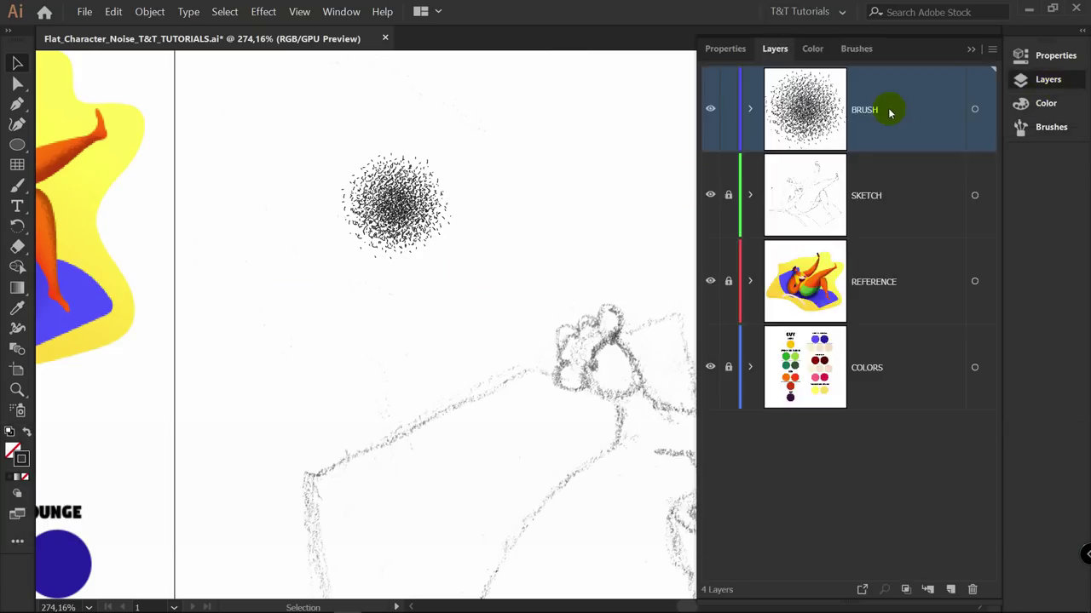
pyautogui.click(708, 110)
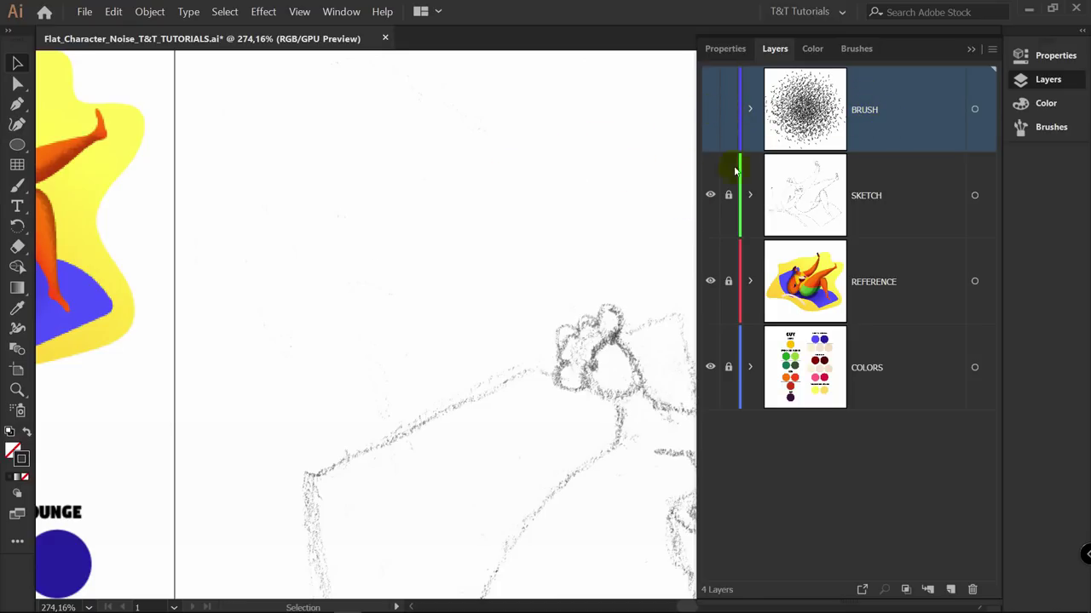
# Delete the BRUSH layer and add a new layer named CHARACTER above the SKETCH layer
pyautogui.moveTo(887, 115)
pyautogui.mouseDown()
pyautogui.moveTo(972, 528)
pyautogui.moveTo(972, 588)
pyautogui.mouseUp()
pyautogui.moveTo(387, 249)
pyautogui.mouseDown()
pyautogui.moveTo(390, 290)
pyautogui.moveTo(380, 282)
pyautogui.mouseUp()
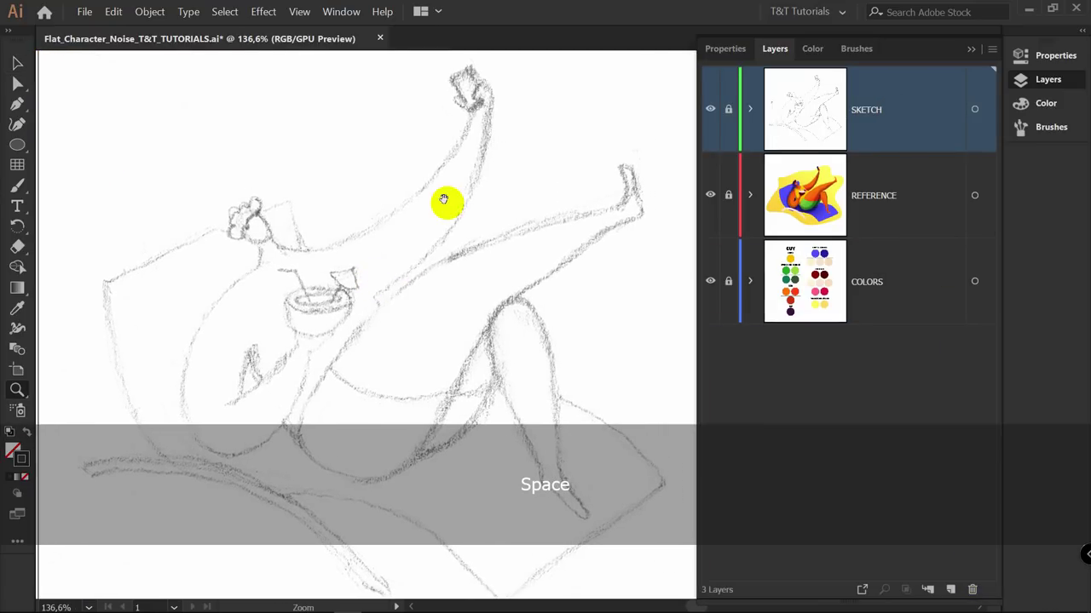
pyautogui.click(952, 591)
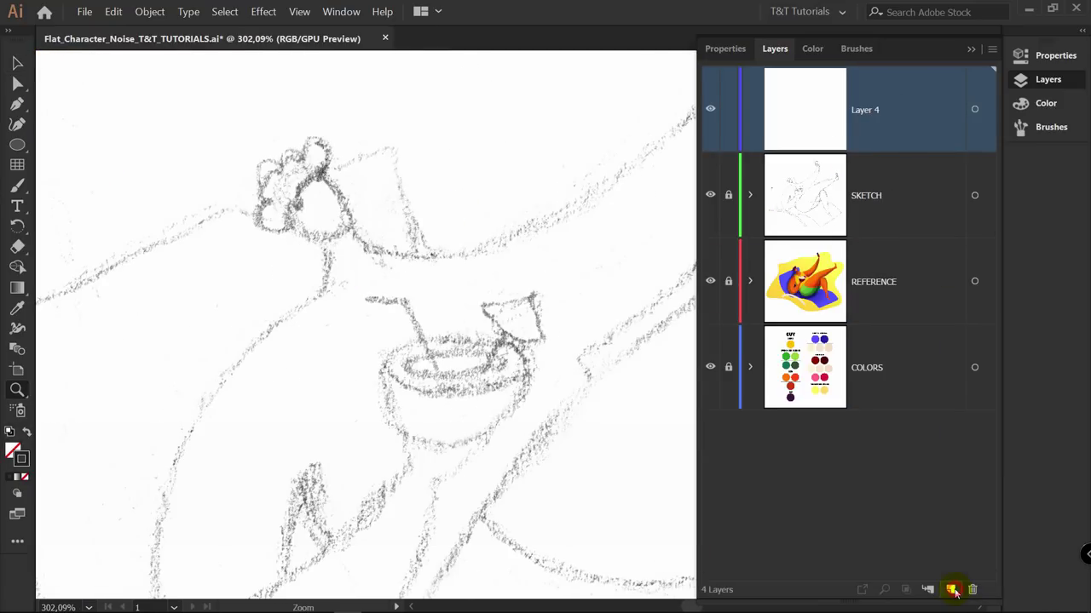
pyautogui.doubleClick(878, 115)
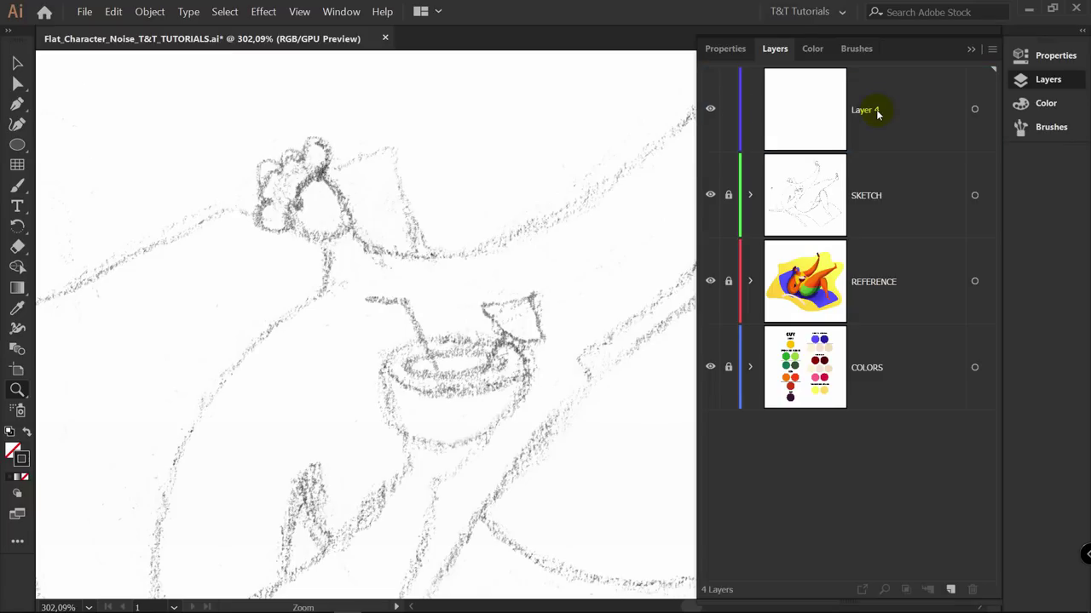
pyautogui.doubleClick(878, 115)
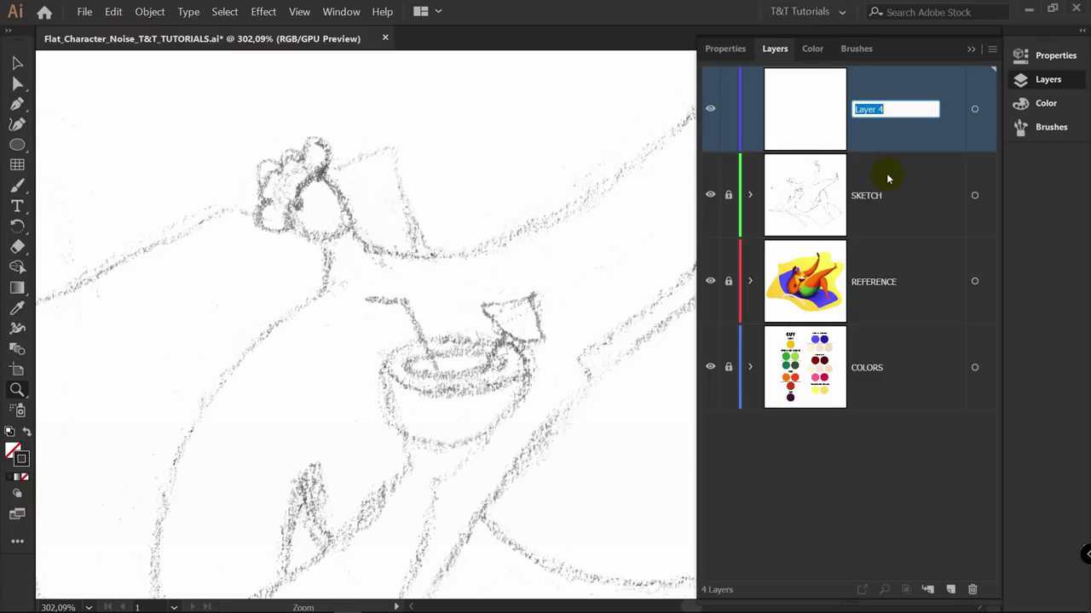
# Draw an ellipse for the sketched head, and move and rotate it to match the head's tilt
pyautogui.press('l')
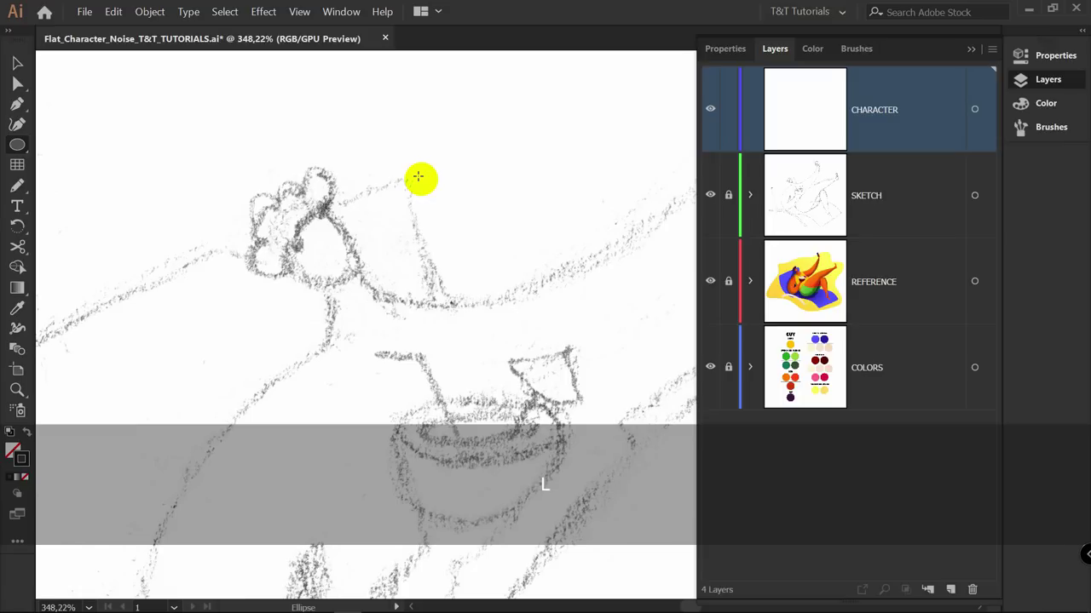
pyautogui.moveTo(382, 186); pyautogui.dragTo(433, 260)
pyautogui.press('v')
pyautogui.scroll(5, 366, 227)
pyautogui.moveTo(505, 180); pyautogui.dragTo(324, 221)
pyautogui.moveTo(339, 179); pyautogui.dragTo(336, 243)
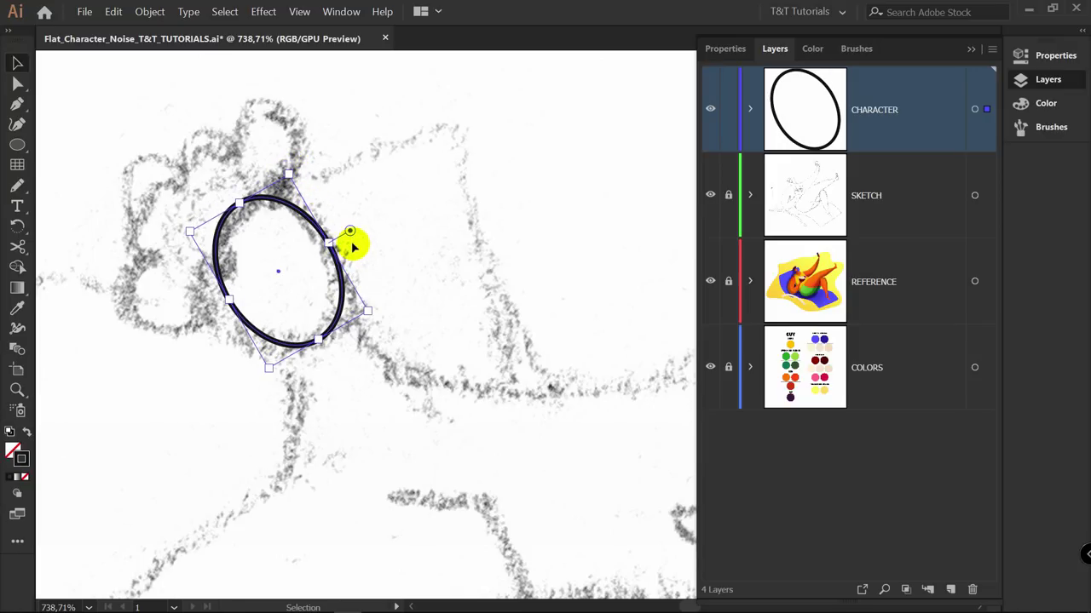
# Reshape the head ellipse into an egg form by adjusting its individual anchor points to the sketch
pyautogui.press('a')
pyautogui.moveTo(330, 244); pyautogui.dragTo(324, 244)
pyautogui.moveTo(239, 203); pyautogui.dragTo(231, 206)
pyautogui.moveTo(229, 300); pyautogui.dragTo(223, 308)
pyautogui.moveTo(322, 339); pyautogui.dragTo(321, 333)
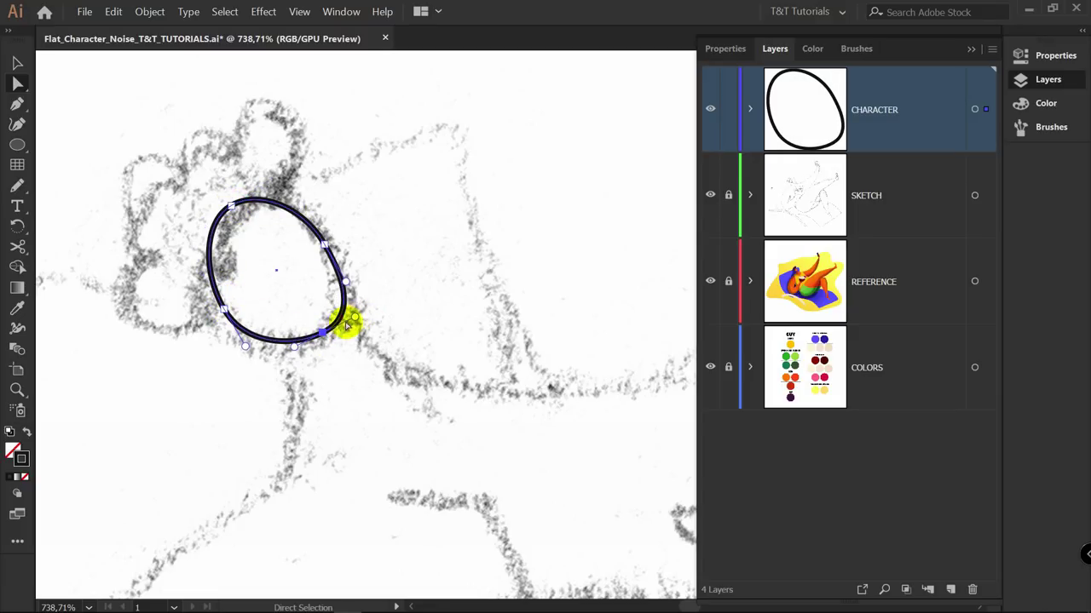
pyautogui.click(228, 306)
pyautogui.moveTo(324, 244); pyautogui.dragTo(321, 247)
pyautogui.click(324, 332)
pyautogui.click(424, 150)
# Trace the body with the Pen tool from the chin down the back and around to the forearm below the glass
pyautogui.moveTo(425, 149); pyautogui.dragTo(371, 215)
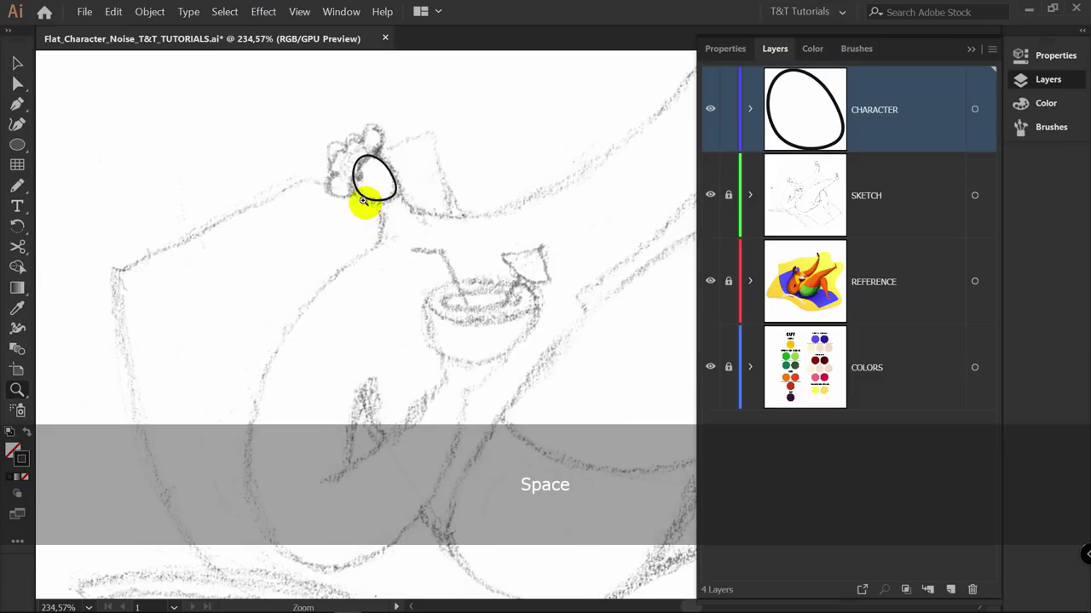
pyautogui.press('p')
pyautogui.moveTo(379, 200); pyautogui.dragTo(390, 225)
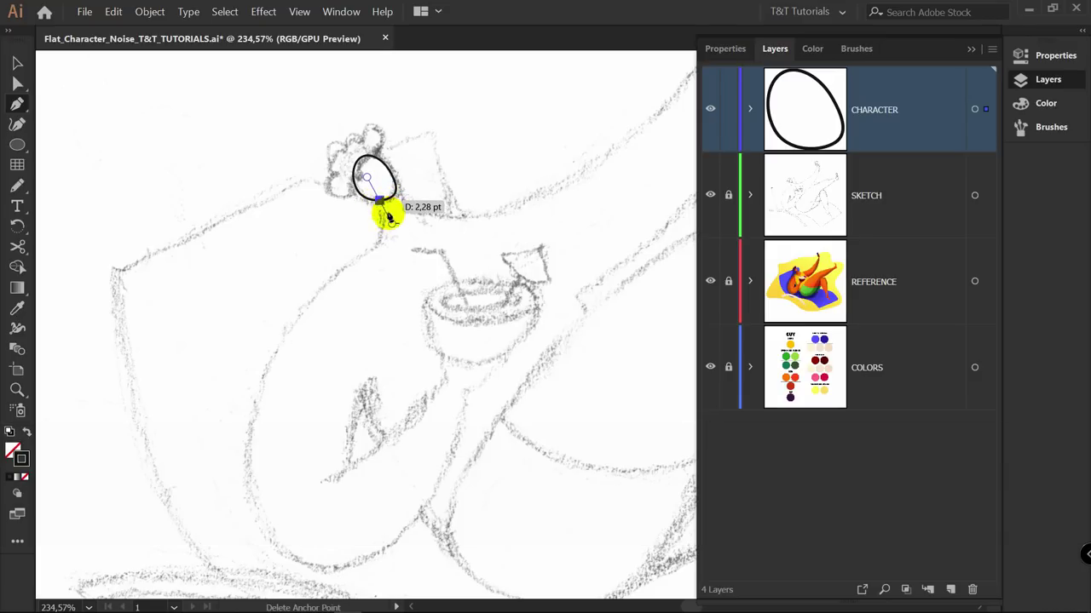
pyautogui.moveTo(351, 265); pyautogui.dragTo(329, 278)
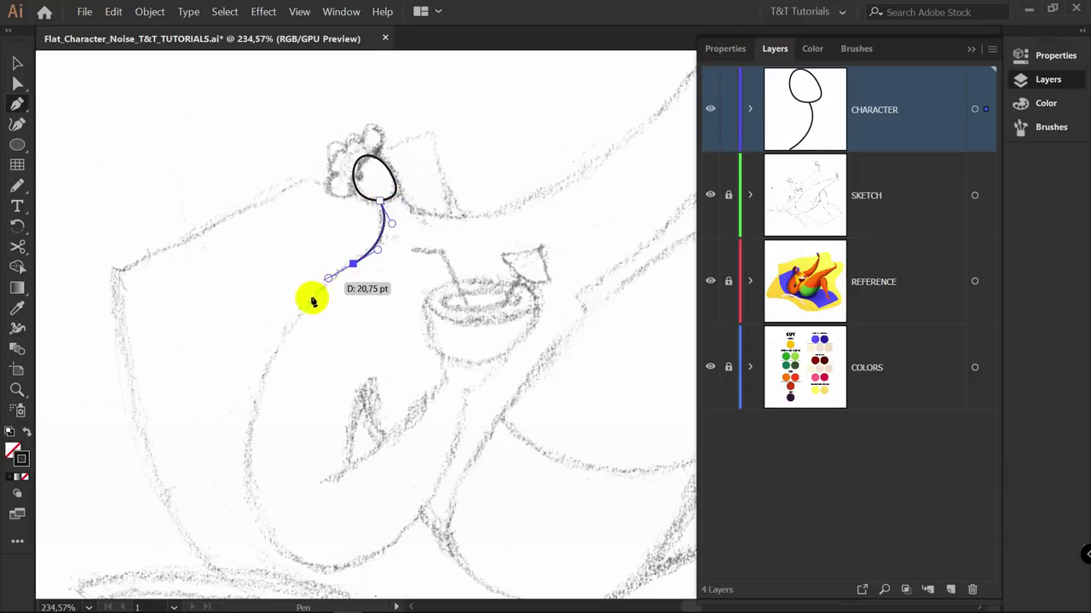
pyautogui.moveTo(283, 550); pyautogui.dragTo(406, 372)
pyautogui.press('space')
pyautogui.moveTo(475, 148); pyautogui.dragTo(440, 278)
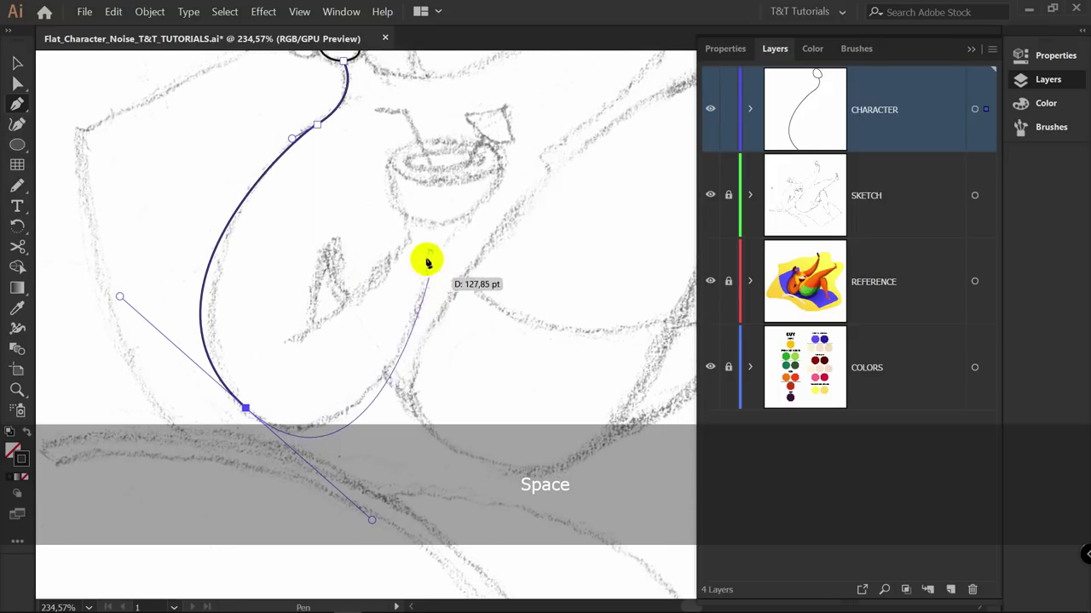
pyautogui.click(428, 260)
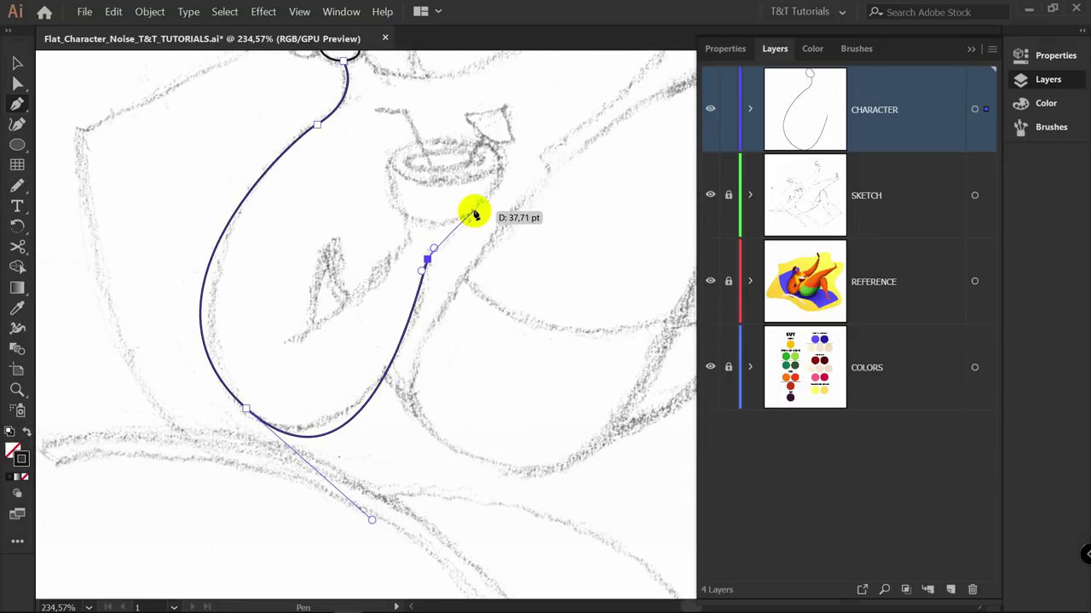
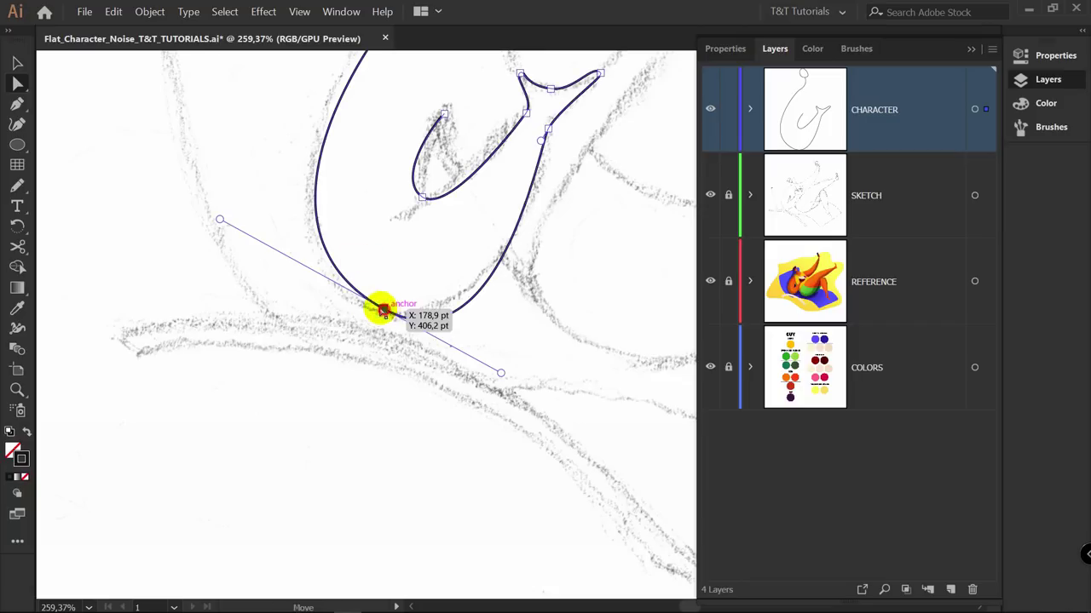
# Fit the body outline to the sketch by adjusting the handles of its lowest anchor and reshaping the upper-back anchor
pyautogui.moveTo(218, 222); pyautogui.dragTo(210, 244)
pyautogui.moveTo(506, 357); pyautogui.dragTo(493, 340)
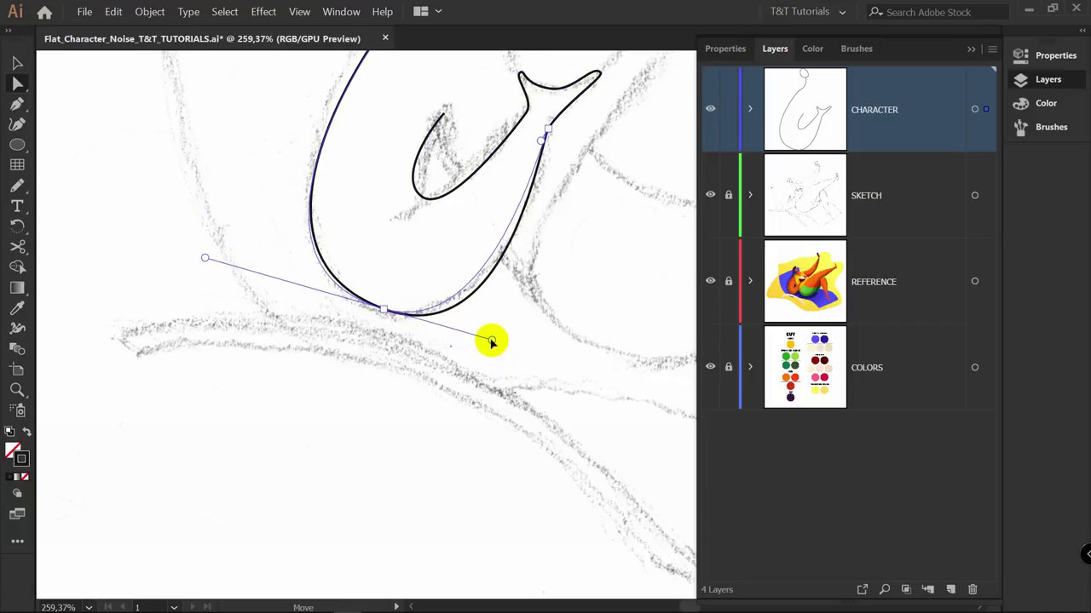
pyautogui.moveTo(542, 198); pyautogui.dragTo(480, 304)
pyautogui.click(364, 87)
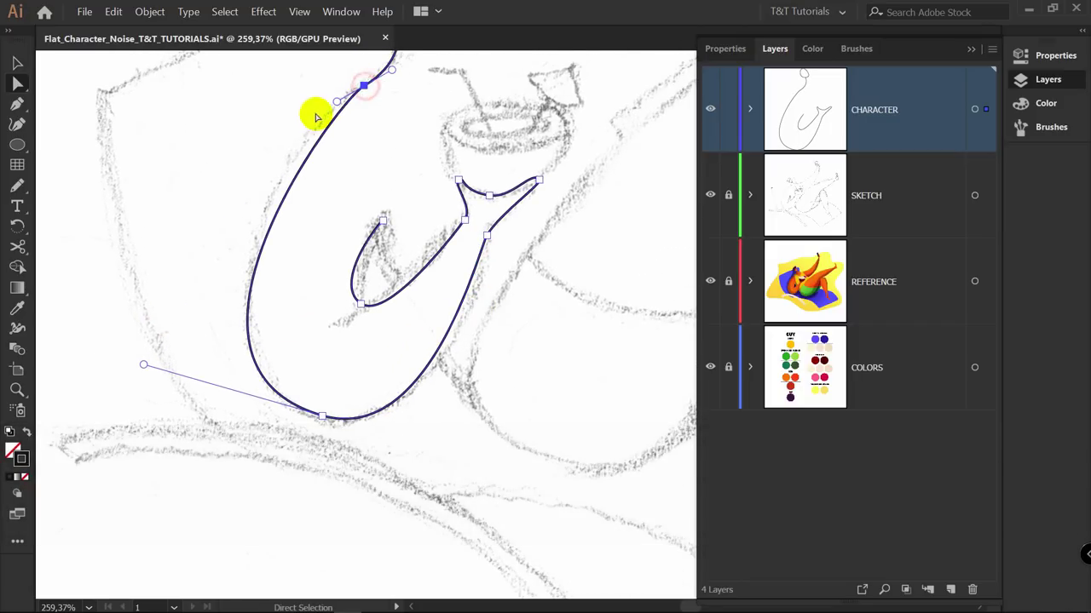
pyautogui.moveTo(339, 102); pyautogui.dragTo(342, 210)
pyautogui.moveTo(359, 152); pyautogui.dragTo(360, 146)
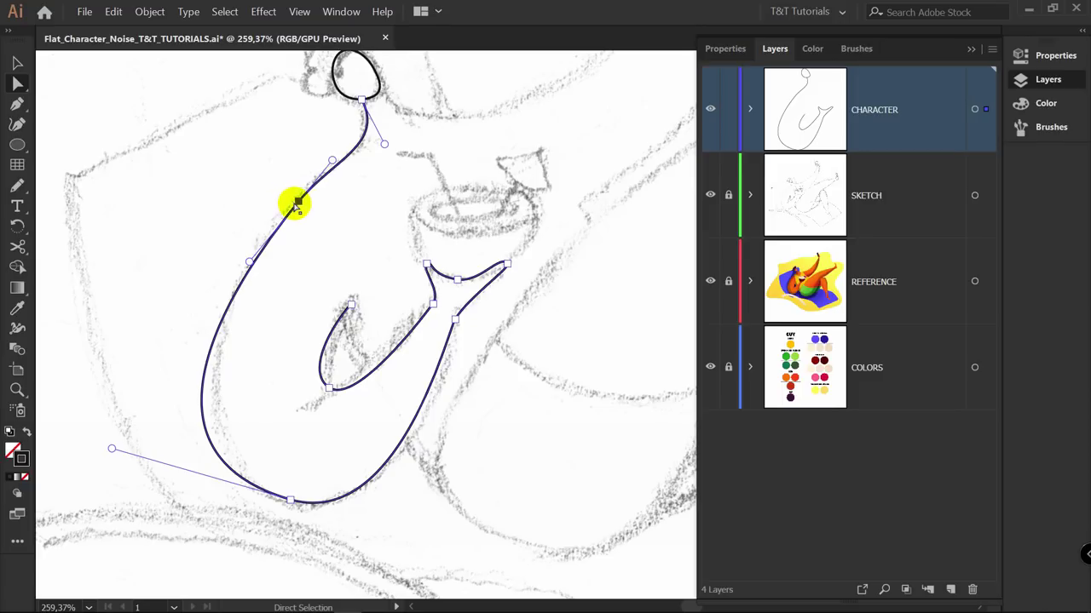
# Remove the upper-back anchor and reshape the long back curve using the neck handle and the lower-back anchor
pyautogui.press('p')
pyautogui.click(298, 204)
pyautogui.press('a')
pyautogui.moveTo(112, 449); pyautogui.dragTo(70, 385)
pyautogui.moveTo(385, 147); pyautogui.dragTo(408, 178)
pyautogui.moveTo(73, 383); pyautogui.dragTo(71, 328)
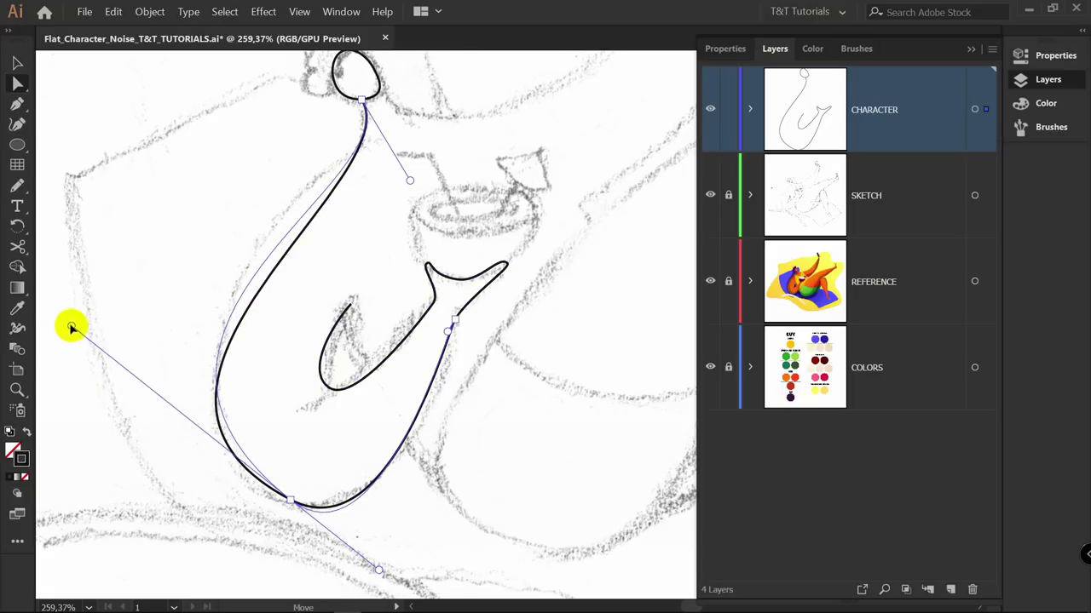
pyautogui.moveTo(290, 501); pyautogui.dragTo(228, 451)
# Smooth the back and underside curves by adjusting the handles of the lower-back anchor and the forearm anchor
pyautogui.press('space')
pyautogui.moveTo(175, 278); pyautogui.dragTo(273, 274)
pyautogui.moveTo(102, 277); pyautogui.dragTo(272, 181)
pyautogui.moveTo(547, 334); pyautogui.dragTo(540, 498)
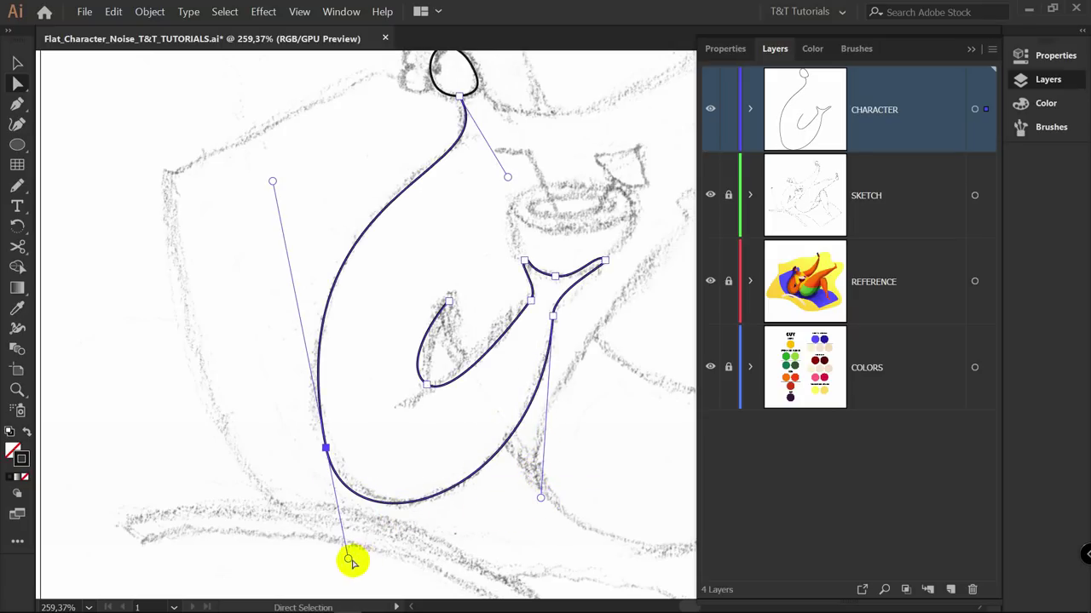
pyautogui.moveTo(349, 560); pyautogui.dragTo(352, 550)
pyautogui.moveTo(327, 449); pyautogui.dragTo(334, 451)
pyautogui.moveTo(265, 188); pyautogui.dragTo(230, 229)
pyautogui.click(308, 209)
# Fine-tune the lower-back anchor's position and handles to follow the sketched back, and deselect the outline
pyautogui.click(334, 451)
pyautogui.moveTo(380, 546)
pyautogui.mouseDown()
pyautogui.moveTo(389, 565)
pyautogui.moveTo(393, 539)
pyautogui.mouseUp()
pyautogui.moveTo(196, 249); pyautogui.dragTo(229, 260)
pyautogui.click(213, 267)
pyautogui.click(506, 444)
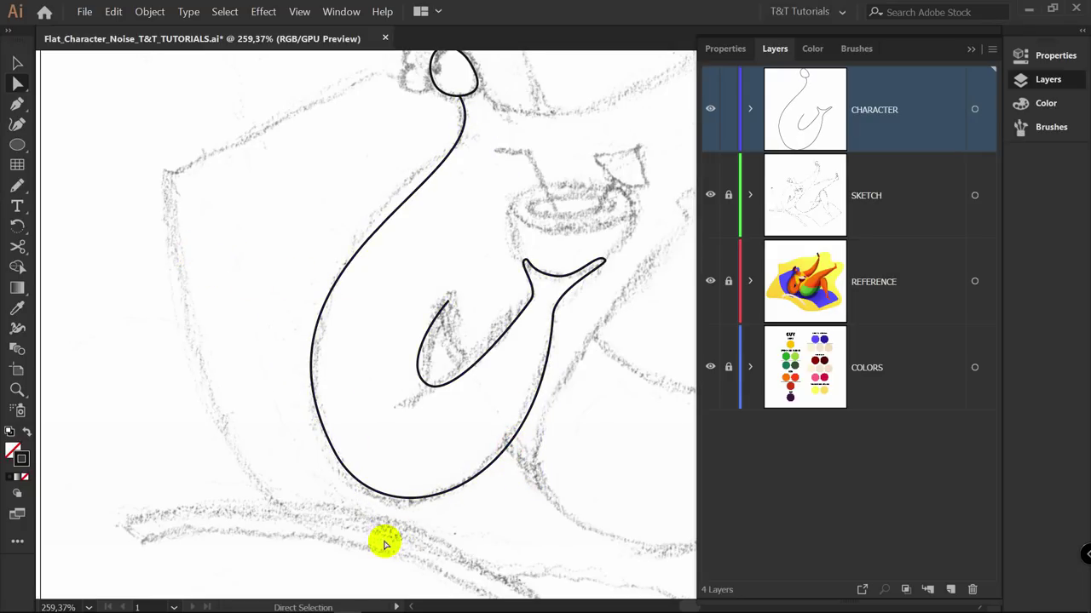
pyautogui.click(335, 451)
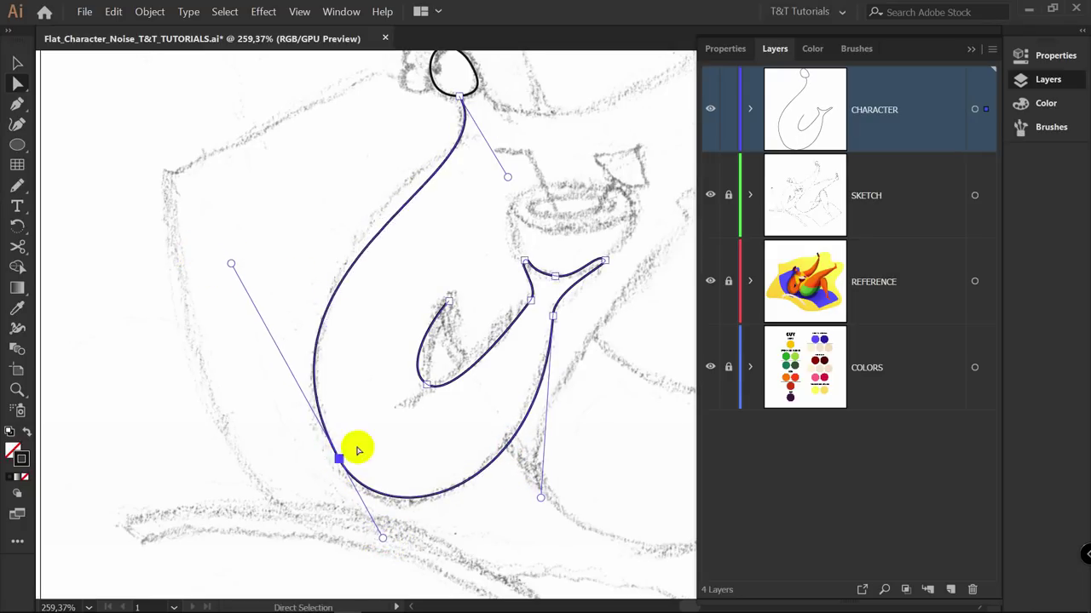
pyautogui.click(465, 437)
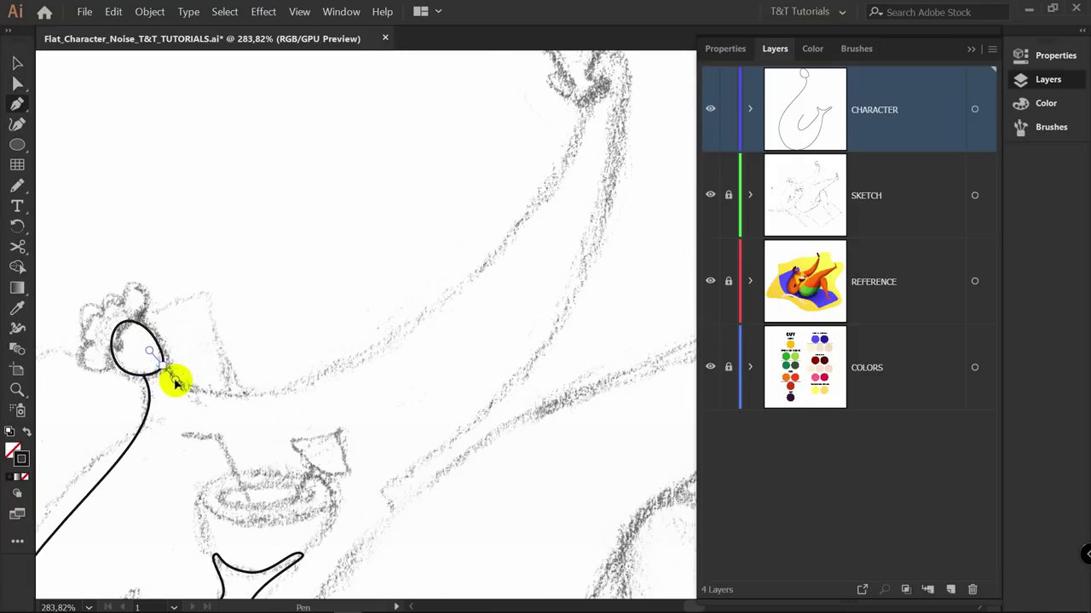
# Trace the upper edge of the raised arm as a single curve from the chin to the wrist
pyautogui.moveTo(162, 364); pyautogui.dragTo(592, 86)
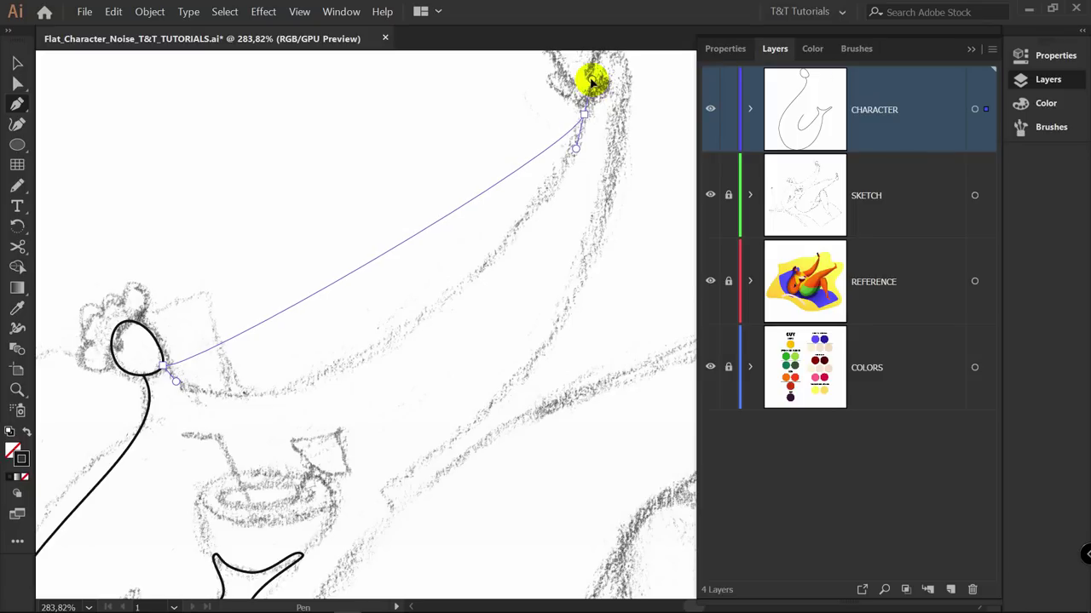
pyautogui.moveTo(591, 86); pyautogui.dragTo(459, 425)
pyautogui.moveTo(177, 382); pyautogui.dragTo(207, 429)
pyautogui.moveTo(458, 426); pyautogui.dragTo(426, 416)
pyautogui.moveTo(576, 183); pyautogui.dragTo(479, 356)
pyautogui.click(482, 294)
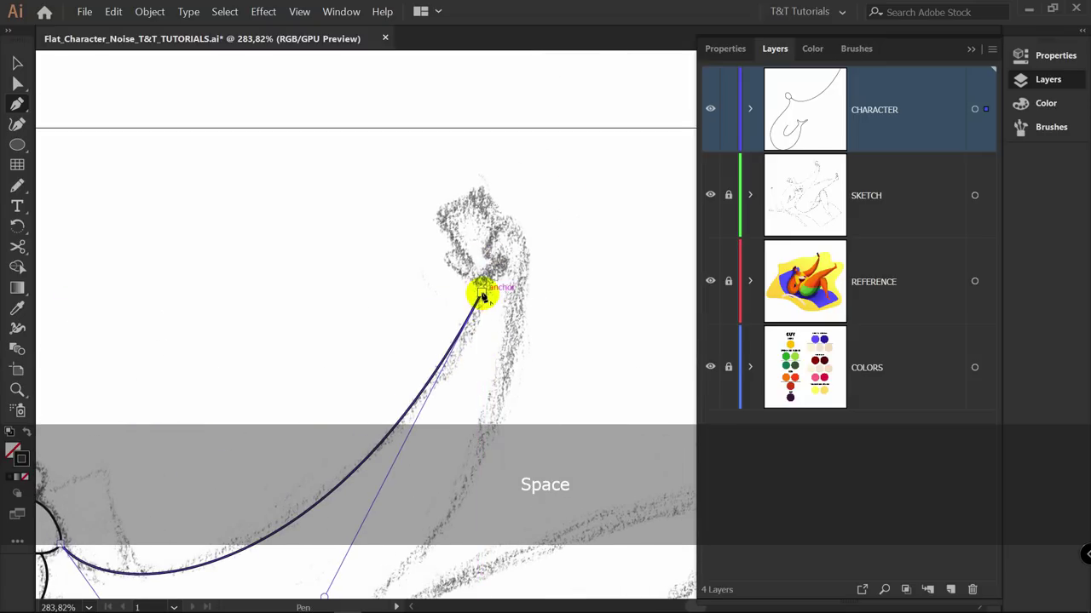
# Trace the lower edge of the raised arm from the hand down toward the top of the thigh
pyautogui.moveTo(451, 256); pyautogui.dragTo(316, 440)
pyautogui.keyDown('ctrl'); pyautogui.click(525, 266); pyautogui.keyUp('ctrl')
pyautogui.press('space')
pyautogui.press('a')
pyautogui.moveTo(347, 394); pyautogui.dragTo(544, 294)
pyautogui.press('space')
pyautogui.moveTo(604, 146); pyautogui.dragTo(554, 252)
# Refine the raised arm's lower edge by adjusting its anchor and handles near the hand
pyautogui.press('a')
pyautogui.moveTo(515, 145); pyautogui.dragTo(506, 152)
pyautogui.moveTo(506, 173); pyautogui.dragTo(504, 207)
pyautogui.click(551, 253)
pyautogui.press('space')
pyautogui.moveTo(307, 516); pyautogui.dragTo(415, 165)
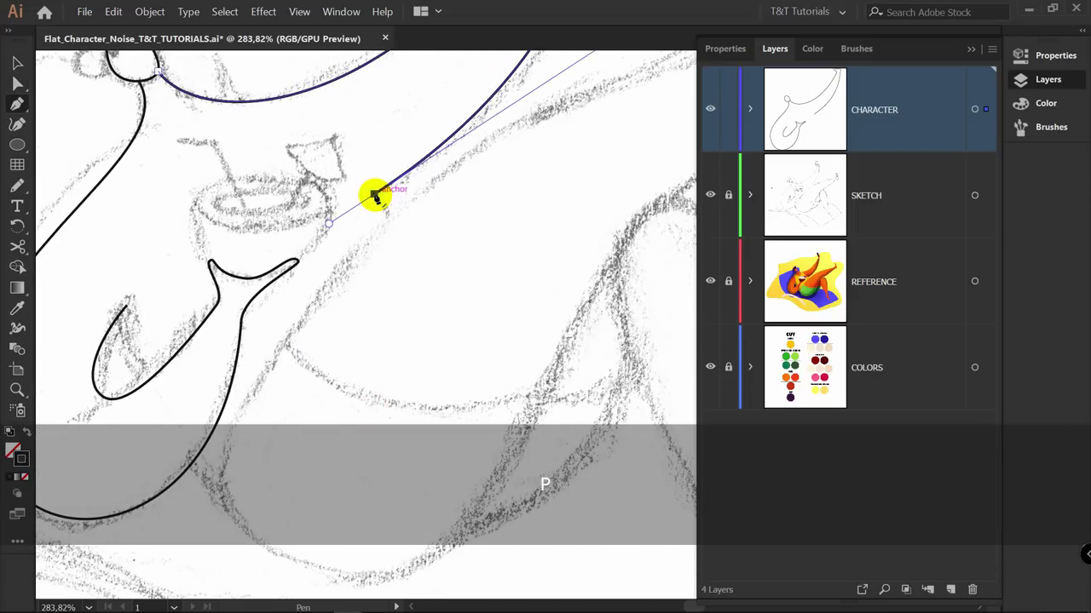
# Extend the arm path with straight segments across the thigh to the hip and join it to the bent arm's open end
pyautogui.press('p')
pyautogui.moveTo(388, 215); pyautogui.dragTo(434, 277)
pyautogui.click(433, 275)
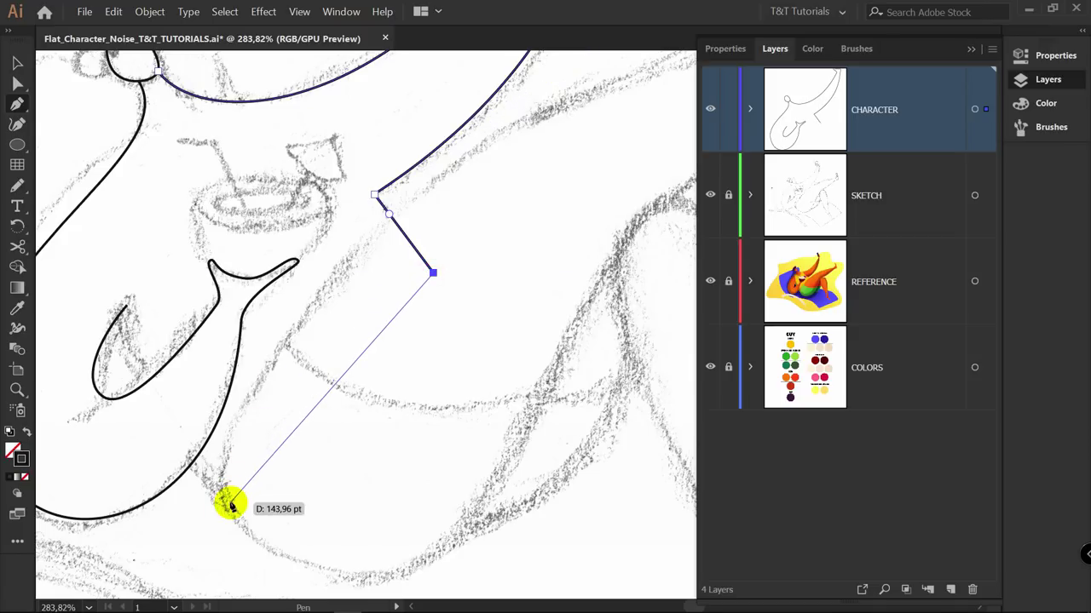
pyautogui.click(224, 496)
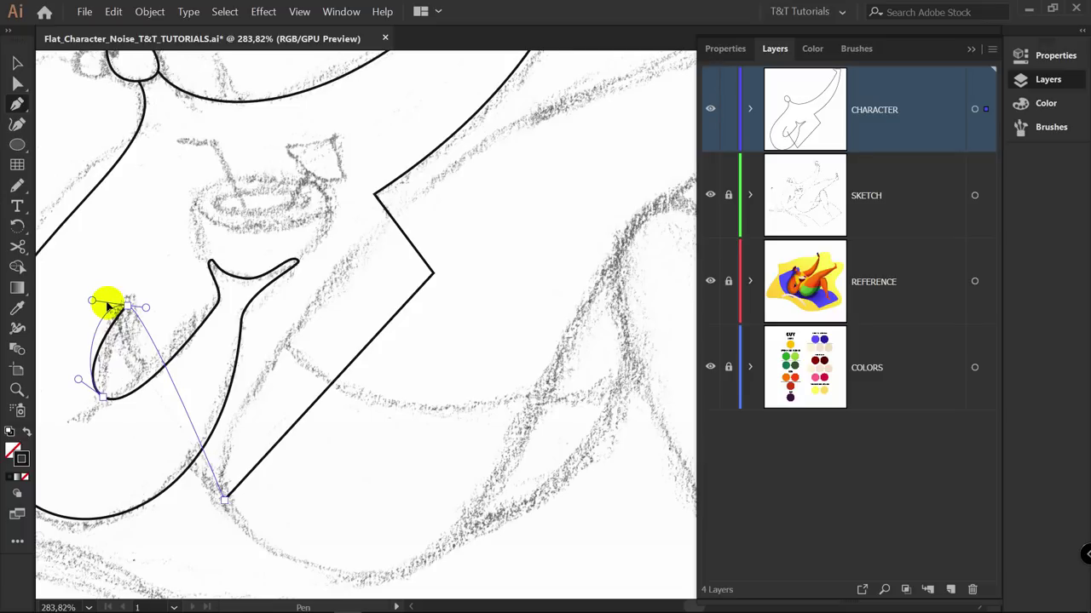
pyautogui.moveTo(108, 305); pyautogui.dragTo(110, 306)
pyautogui.hotkey('ctrl', 'z')
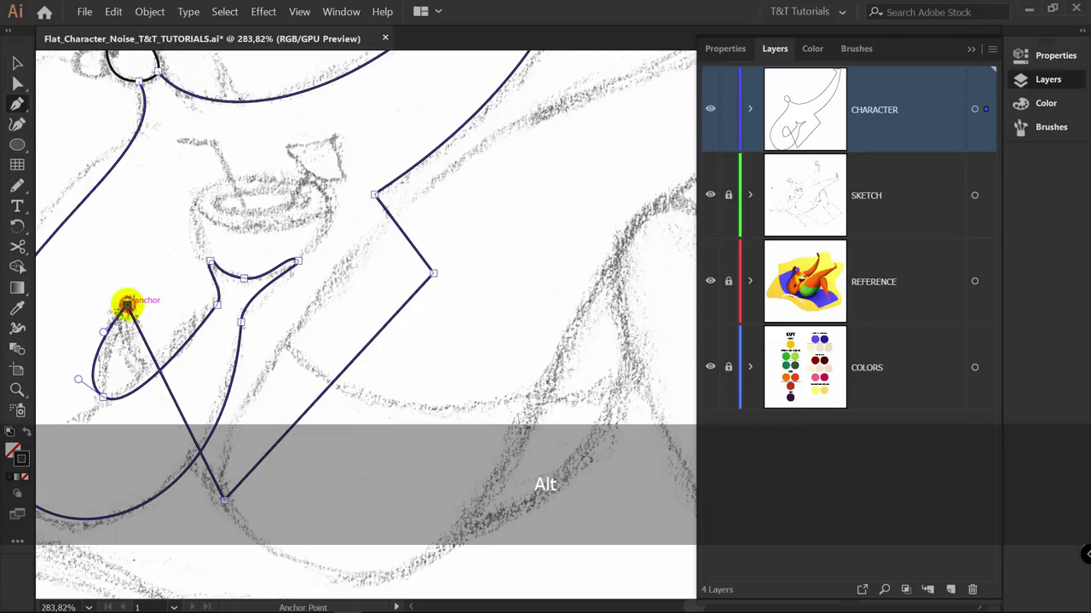
# Curve the closing segment between the bent arm's inner tip and the hip, and deselect the outline
pyautogui.moveTo(128, 307); pyautogui.dragTo(204, 192)
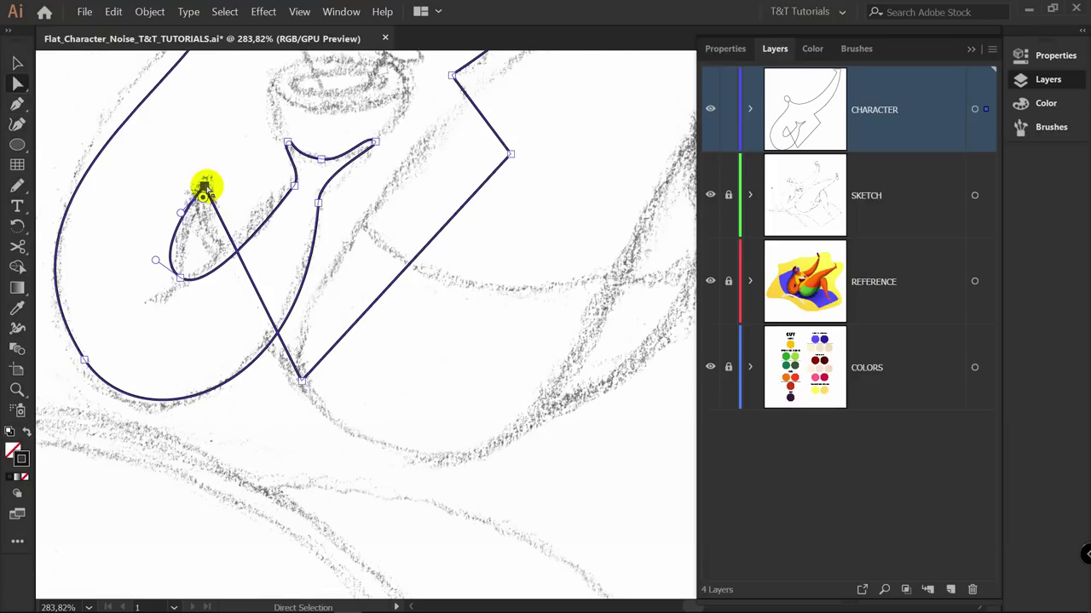
pyautogui.press('p')
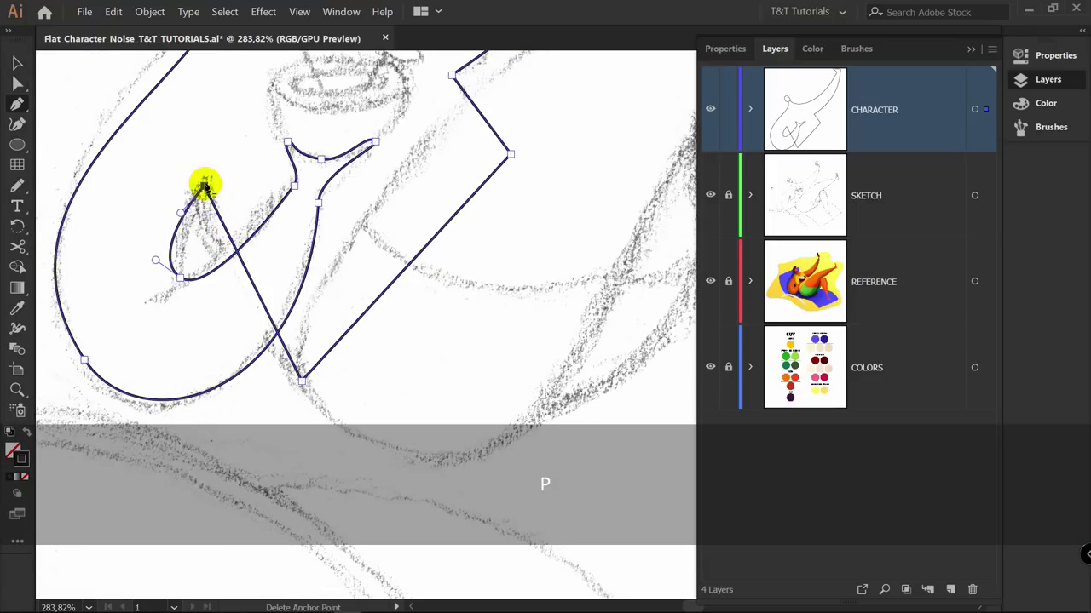
pyautogui.moveTo(204, 189); pyautogui.dragTo(340, 201)
pyautogui.press('a')
pyautogui.click(185, 242)
# Cut the body outline at the bent arm's inner tip with Scissors, test-move the cut end, and undo that move
pyautogui.press('z')
pyautogui.press('v')
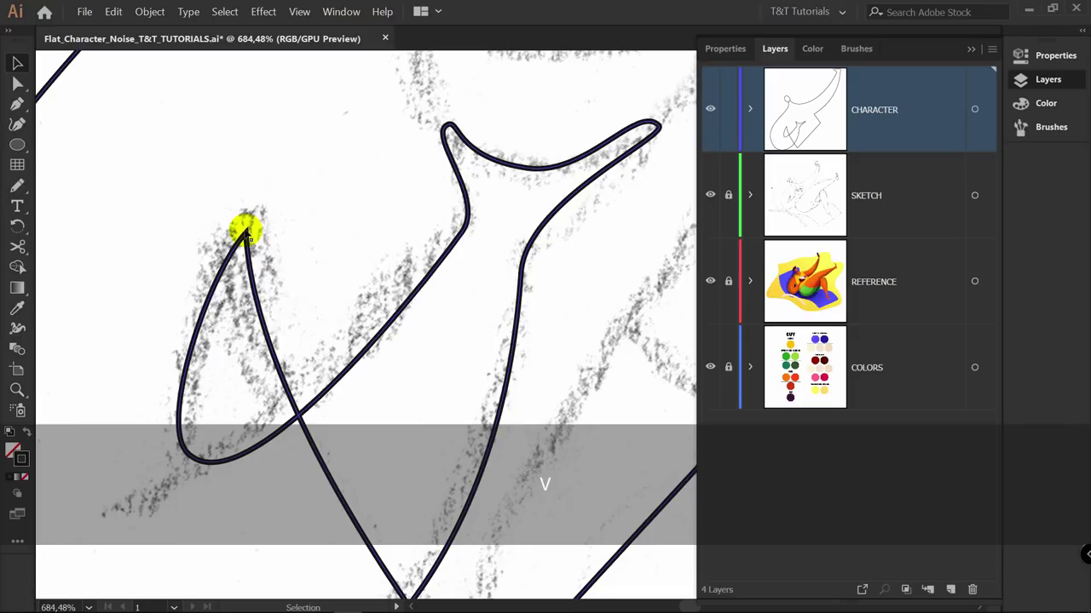
pyautogui.click(241, 234)
pyautogui.press('c')
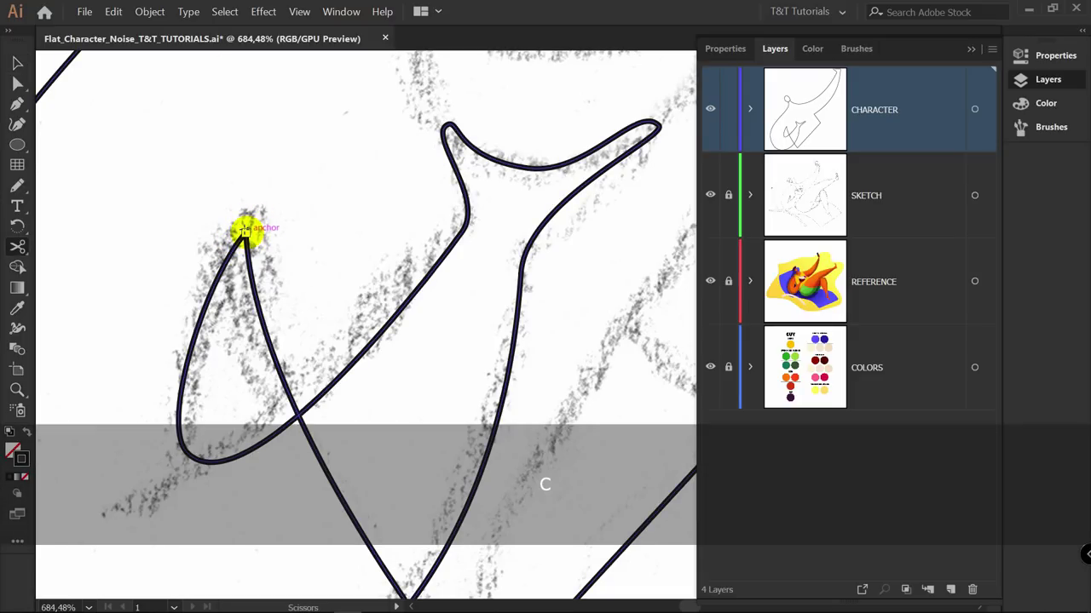
pyautogui.click(243, 230)
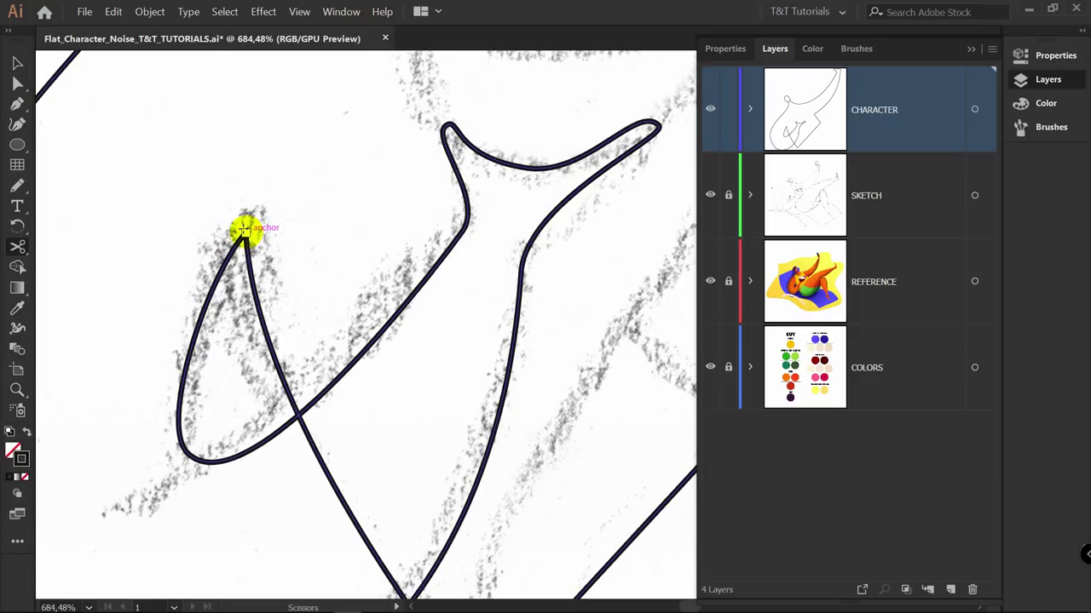
pyautogui.press('ctrl')
pyautogui.moveTo(259, 231); pyautogui.dragTo(262, 240)
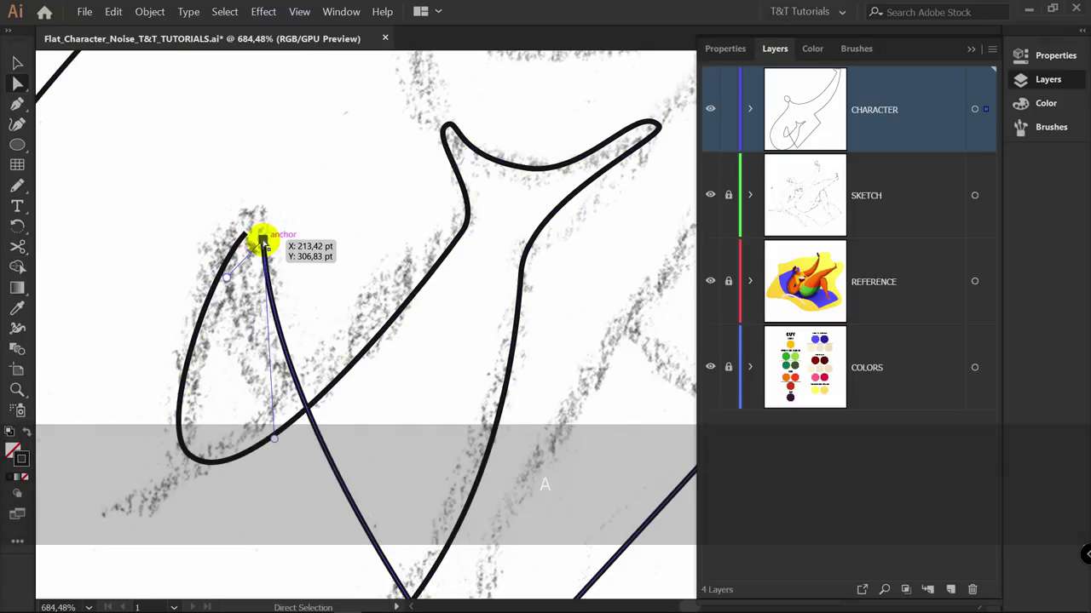
pyautogui.hotkey('ctrl', 'z')
pyautogui.click(338, 231)
# Draw a curved neckline from the back just below the neck to the shoulder line, and deselect it
pyautogui.press('p')
pyautogui.scroll(-4, 401, 228)
pyautogui.moveTo(360, 72); pyautogui.dragTo(304, 171)
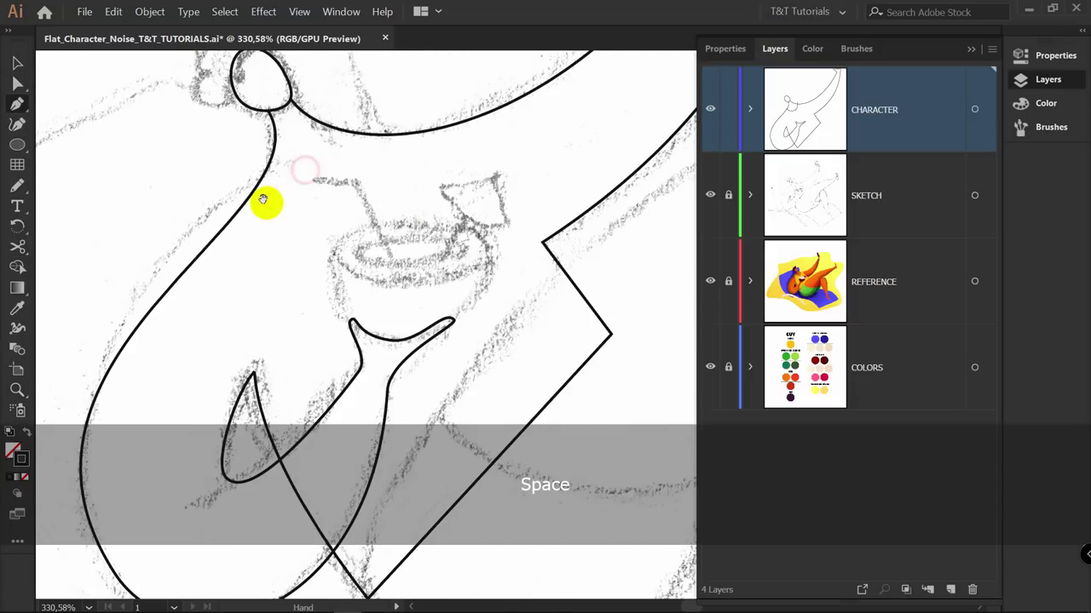
pyautogui.moveTo(248, 198); pyautogui.dragTo(277, 219)
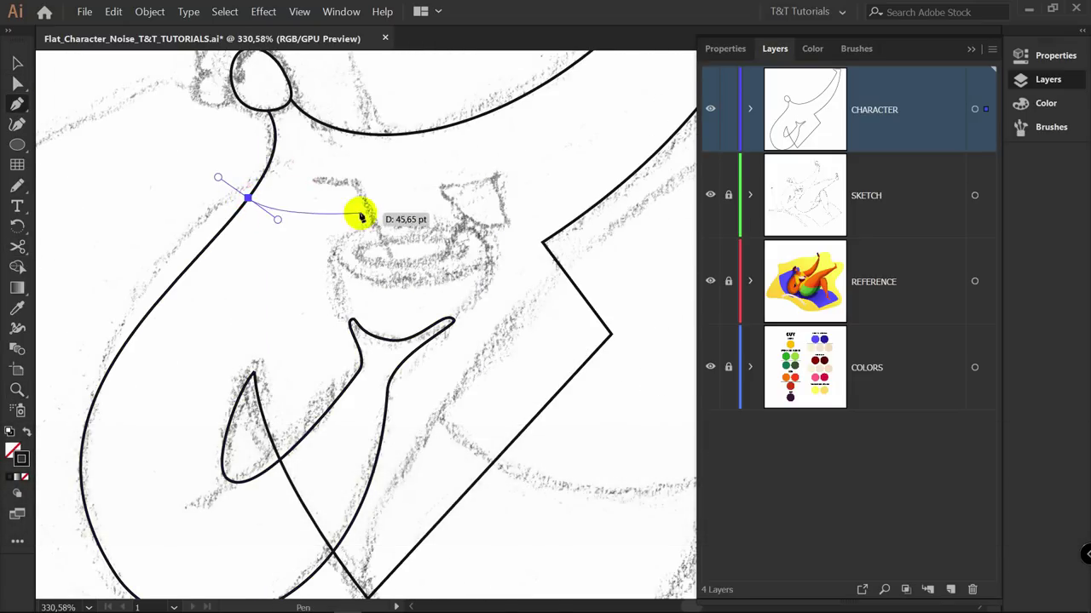
pyautogui.moveTo(356, 218); pyautogui.dragTo(368, 195)
pyautogui.hotkey('ctrl', 'z')
pyautogui.moveTo(383, 133); pyautogui.dragTo(384, 109)
pyautogui.press('v')
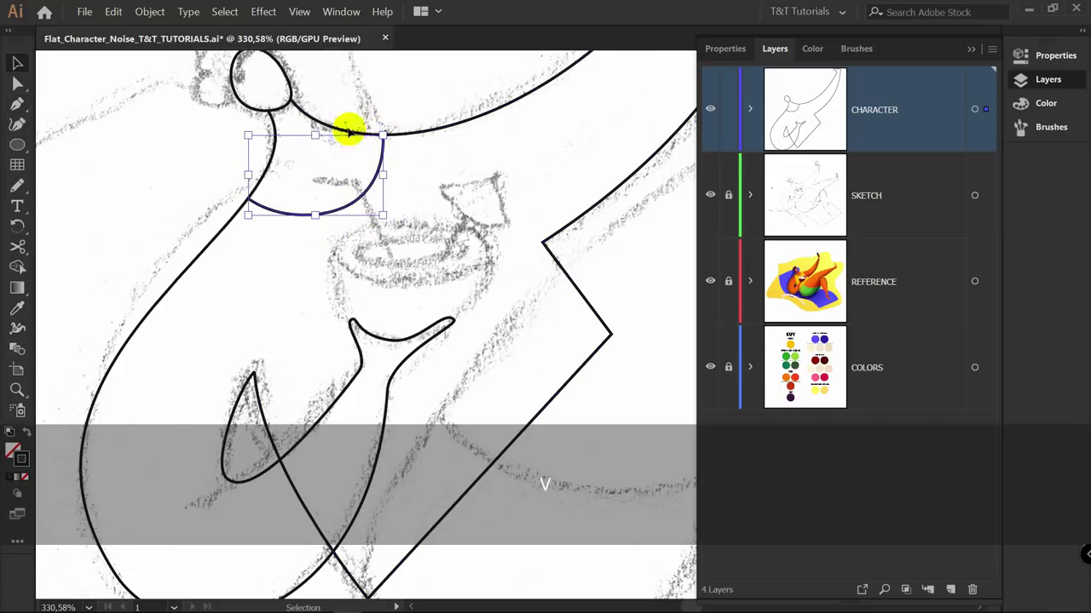
pyautogui.click(407, 86)
# Draw a curved line from the shoulder's upper edge down to the raised arm's armpit corner
pyautogui.press('p')
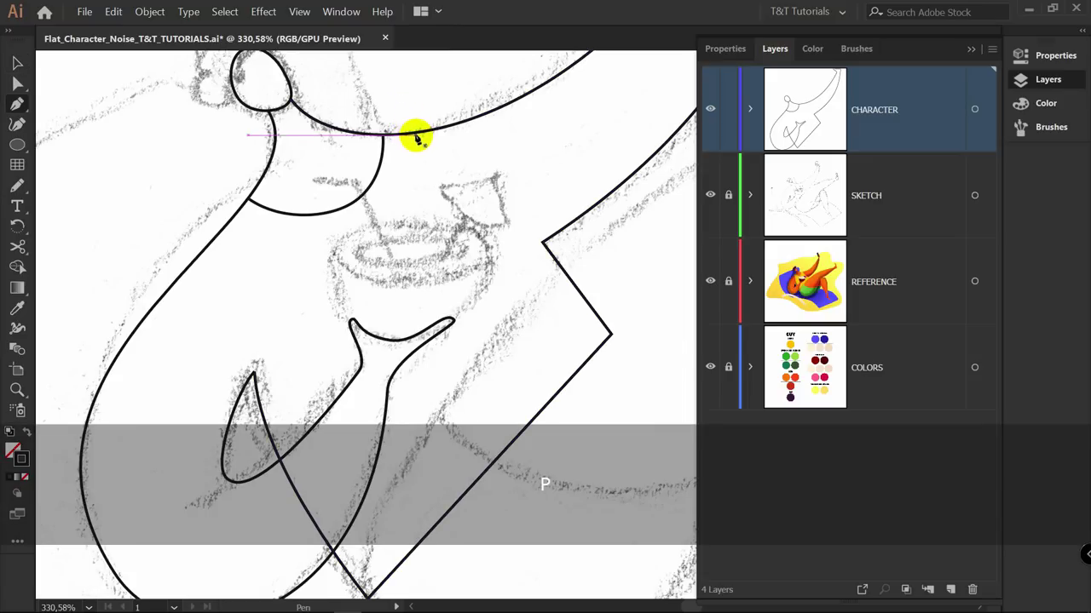
pyautogui.moveTo(413, 133); pyautogui.dragTo(420, 154)
pyautogui.moveTo(542, 244); pyautogui.dragTo(589, 251)
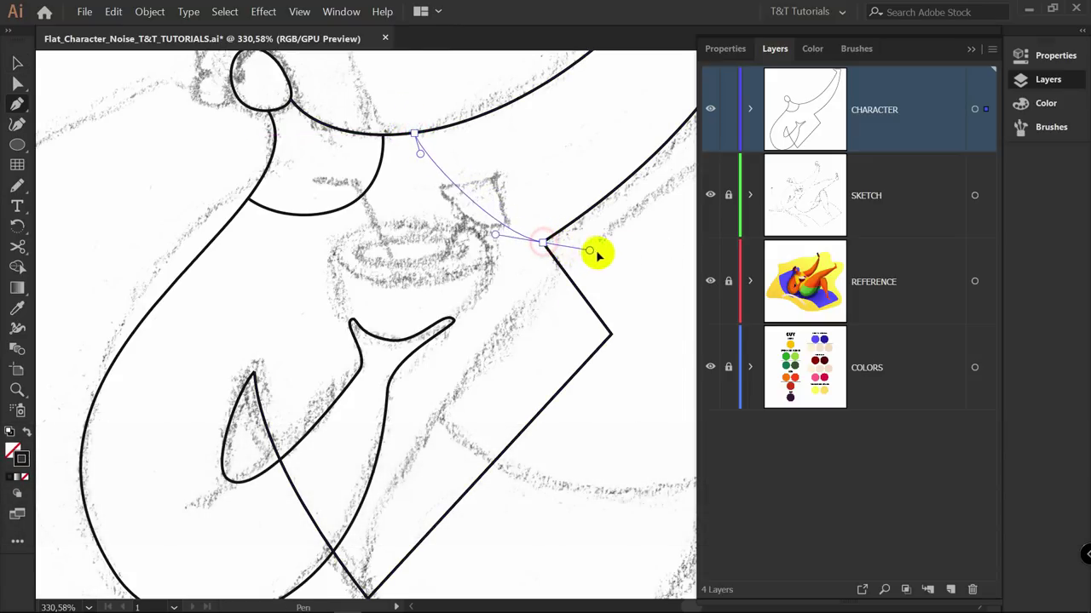
pyautogui.press('v')
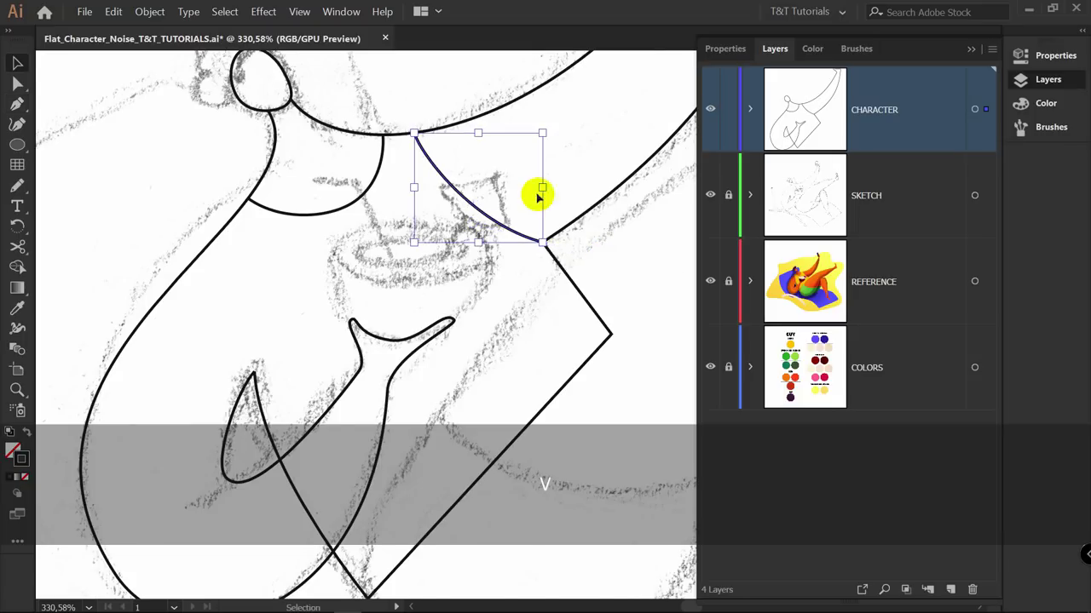
# Draw a curve from the back below the neckline down toward the bent arm's inner tip
pyautogui.press('p')
pyautogui.keyDown('ctrl'); pyautogui.click(233, 220); pyautogui.keyUp('ctrl')
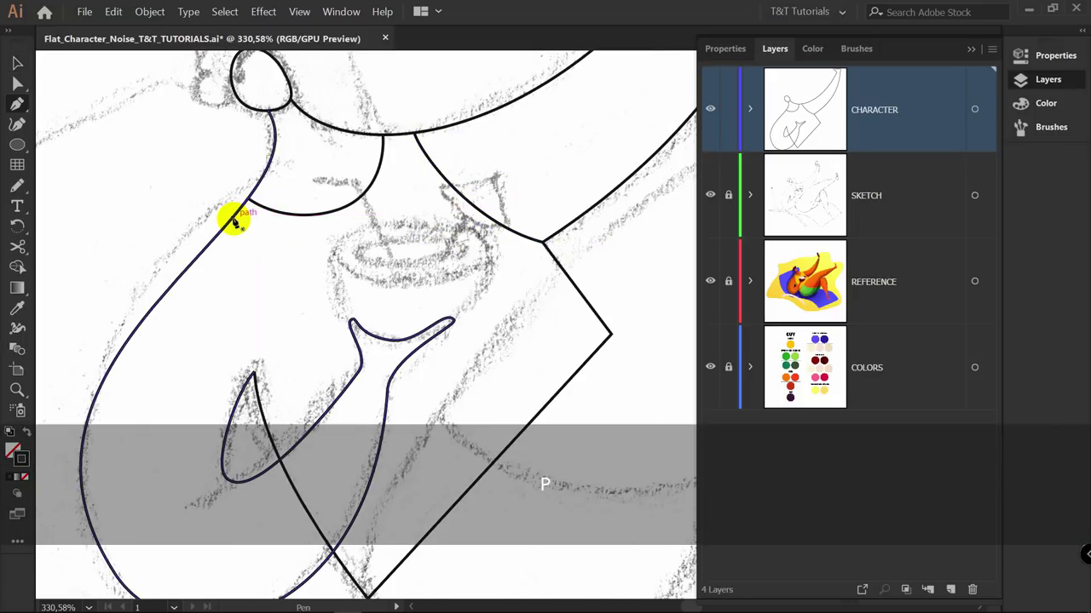
pyautogui.moveTo(235, 217); pyautogui.dragTo(254, 248)
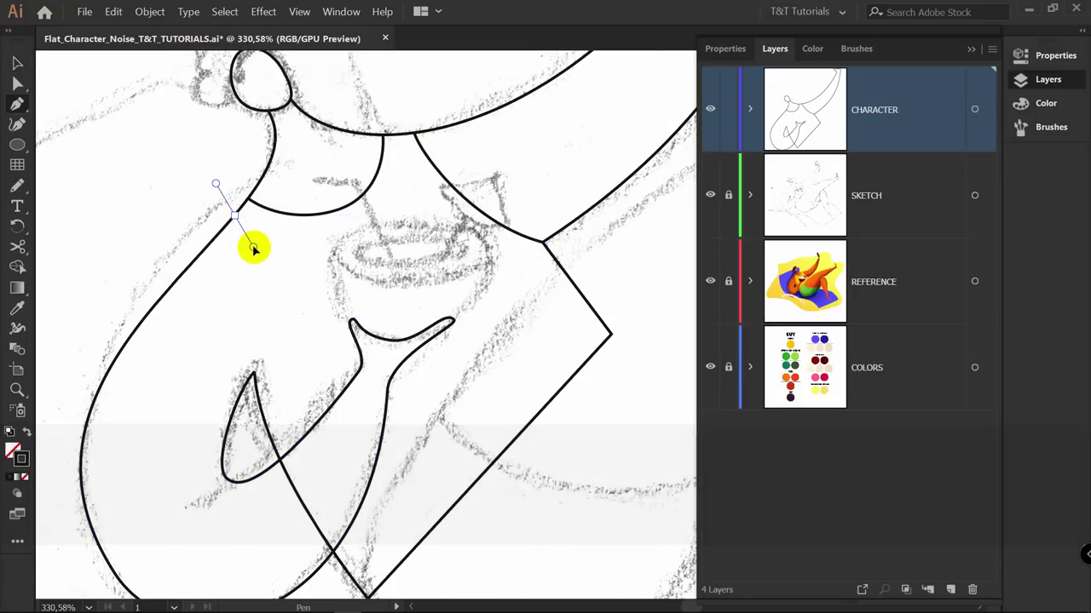
pyautogui.click(268, 365)
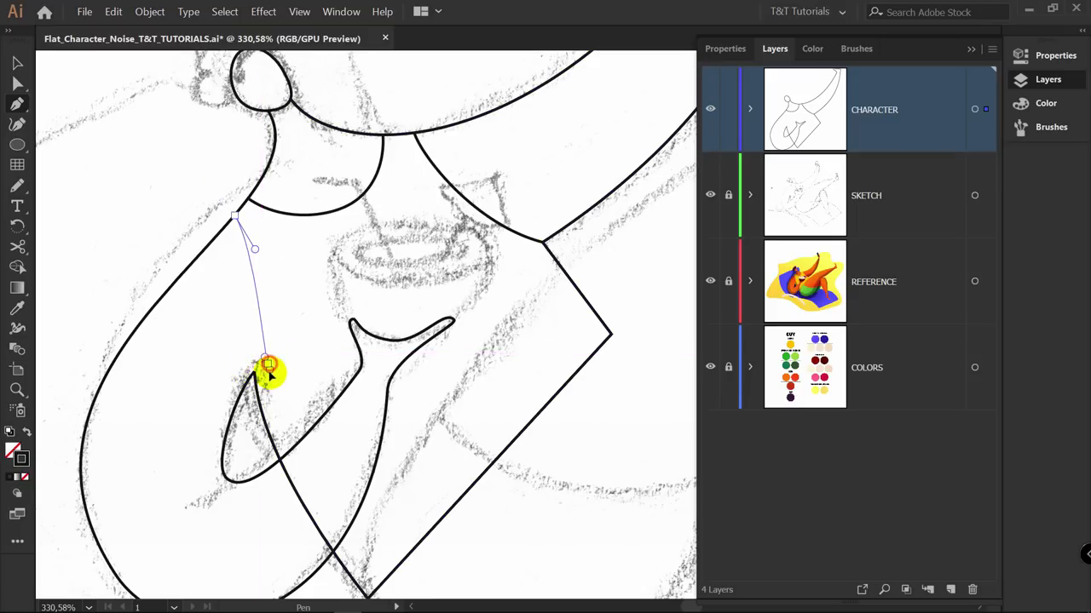
# Snap the new curve's lower end onto the bent arm's inner tip
pyautogui.press('z')
pyautogui.moveTo(226, 386); pyautogui.dragTo(377, 304)
pyautogui.press('v')
pyautogui.press('a')
pyautogui.click(351, 317)
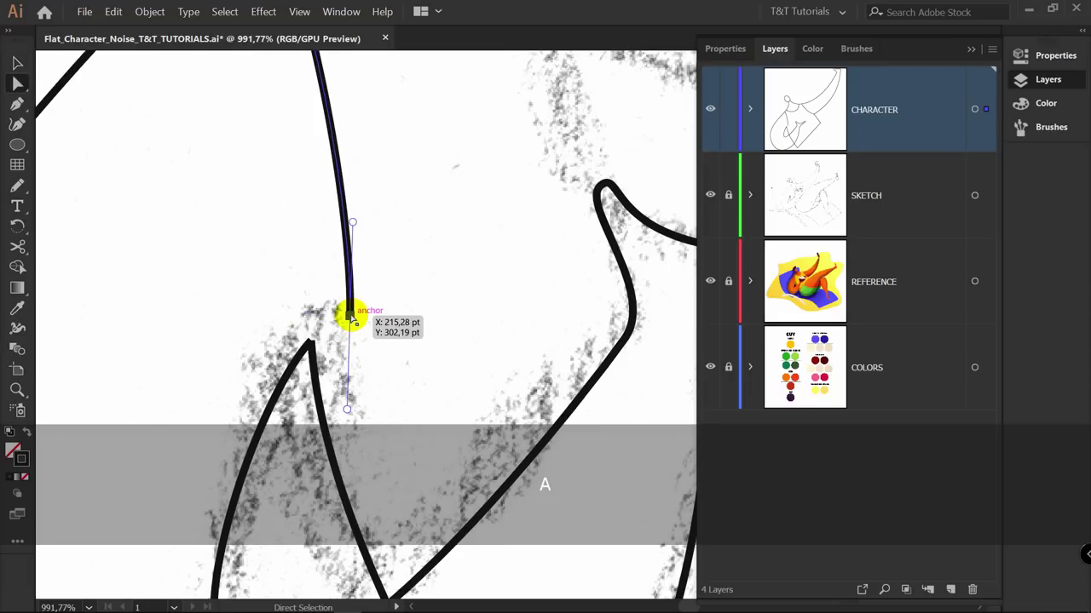
pyautogui.moveTo(350, 317); pyautogui.dragTo(312, 340)
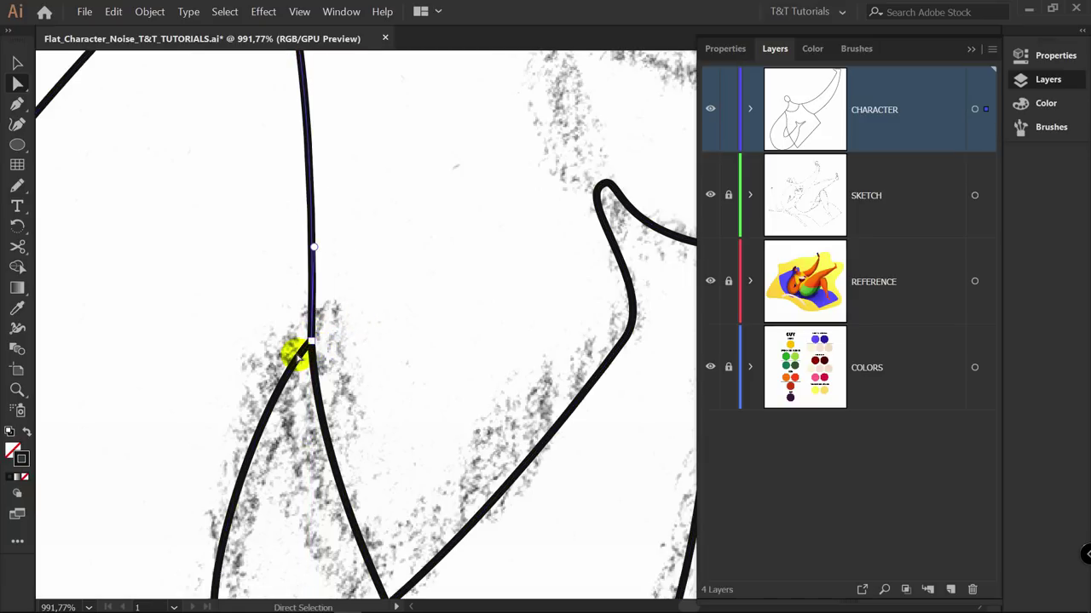
pyautogui.click(313, 349)
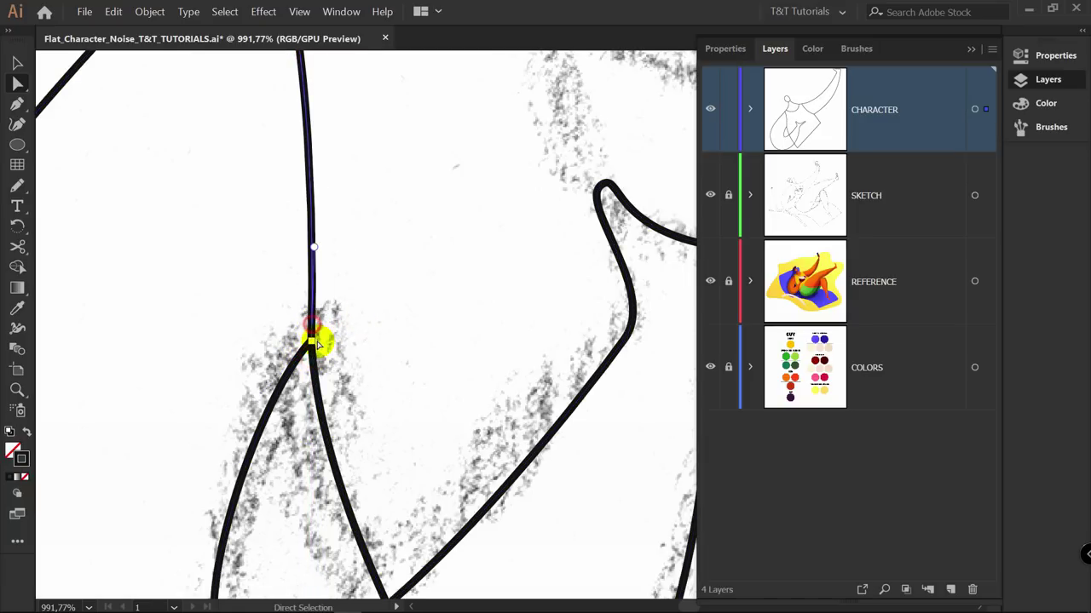
# Trace the scalloped curly hair around the back of the head as a closed Pencil shape
pyautogui.press('z')
pyautogui.moveTo(374, 212); pyautogui.dragTo(277, 253)
pyautogui.press('a')
pyautogui.moveTo(268, 358); pyautogui.dragTo(280, 329)
pyautogui.press('n')
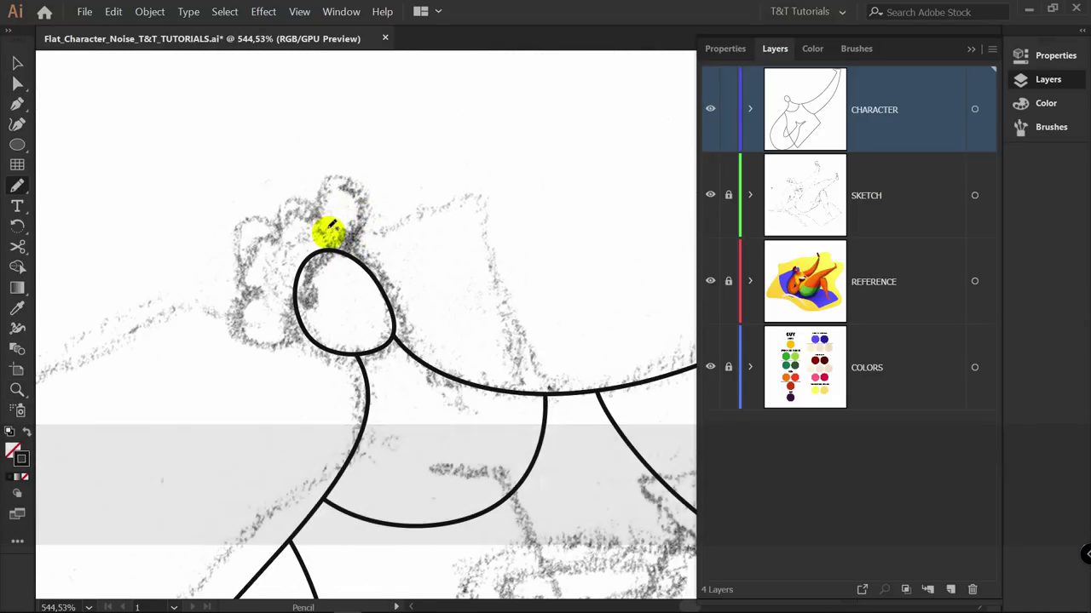
pyautogui.press('n')
pyautogui.moveTo(338, 260); pyautogui.dragTo(317, 220)
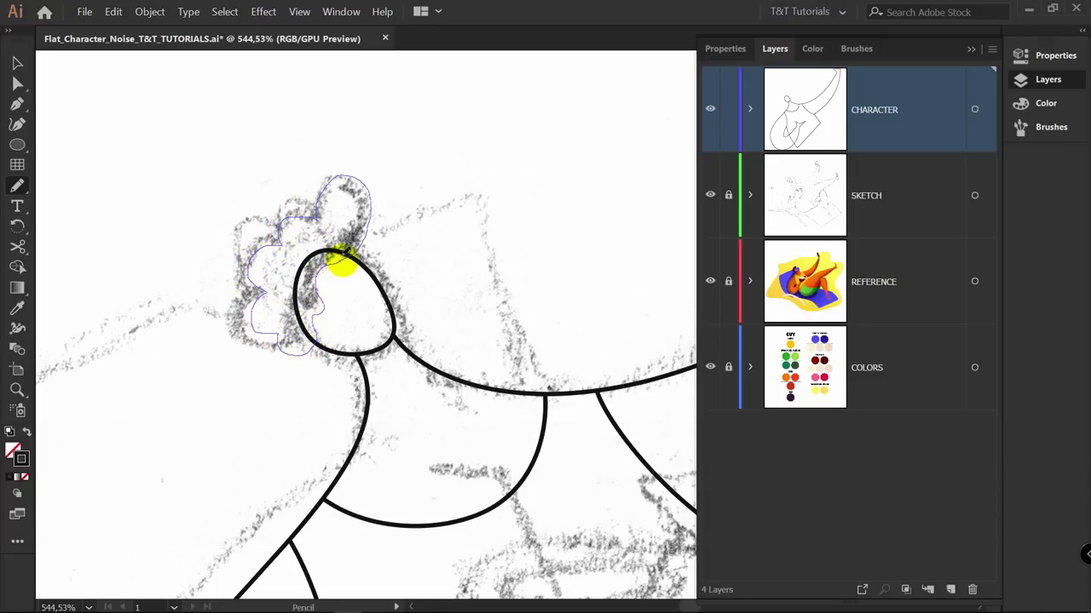
pyautogui.moveTo(341, 264); pyautogui.dragTo(324, 209)
pyautogui.press('Return')
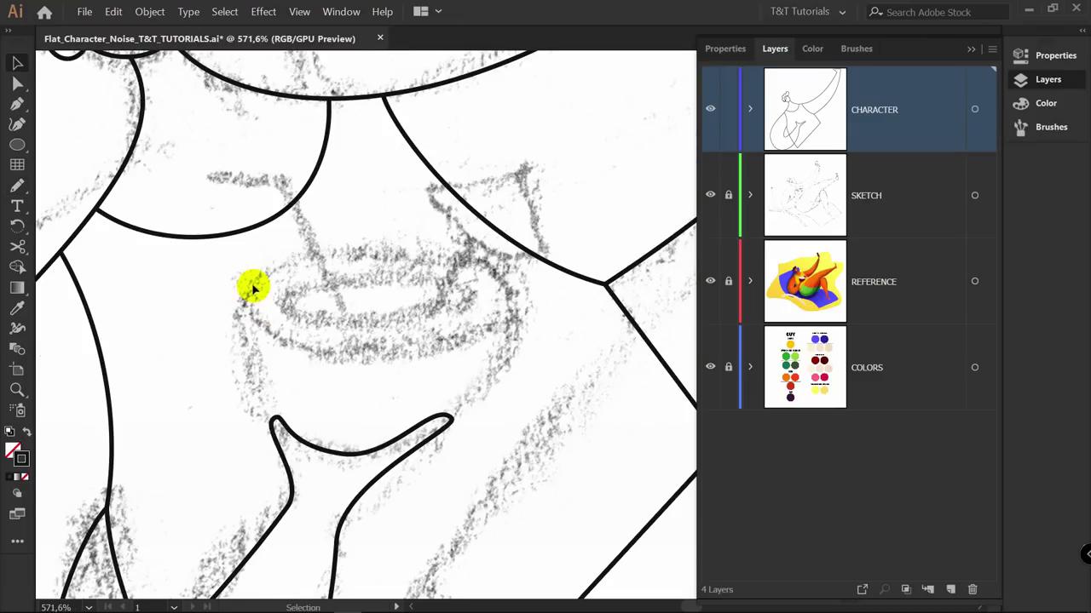
# Draw a wide ellipse over the sketched bowl rim and shift its anchors to match the sketch
pyautogui.press('l')
pyautogui.moveTo(241, 243); pyautogui.dragTo(520, 353)
pyautogui.press('a')
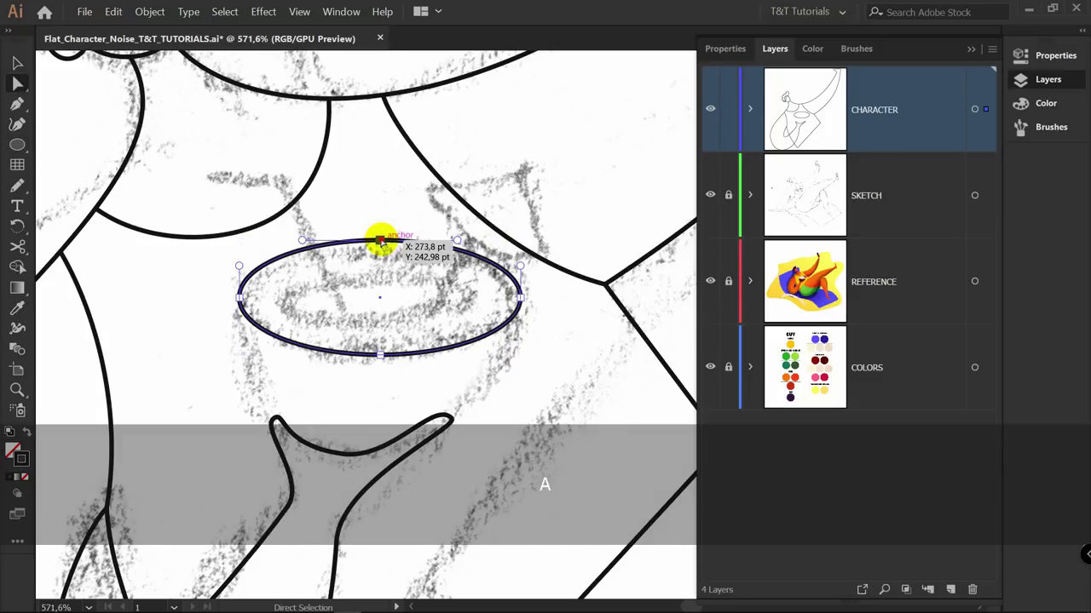
pyautogui.click(390, 245)
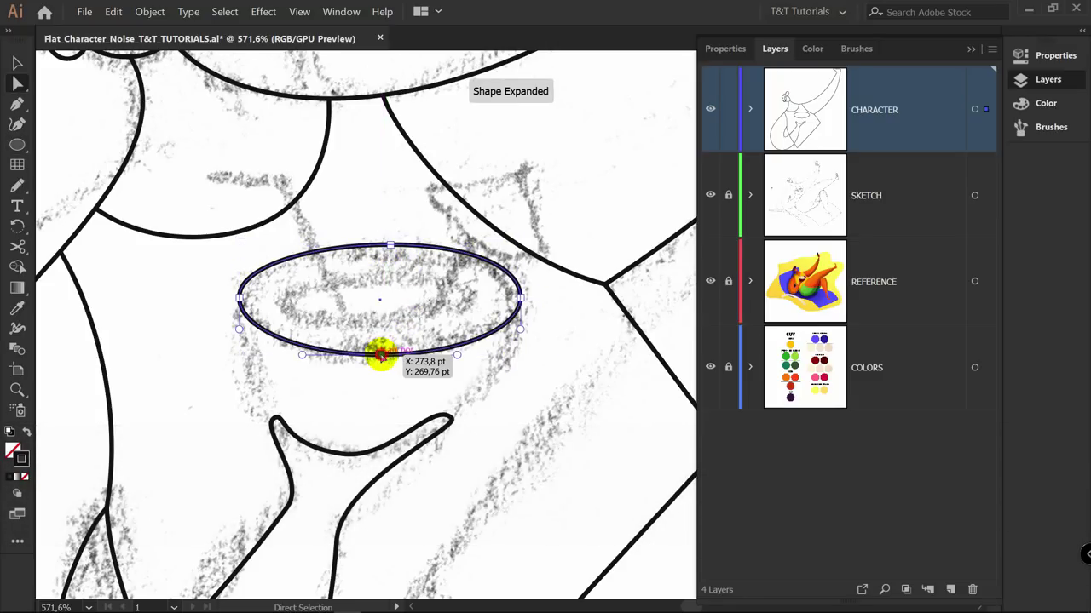
pyautogui.moveTo(380, 358); pyautogui.dragTo(372, 363)
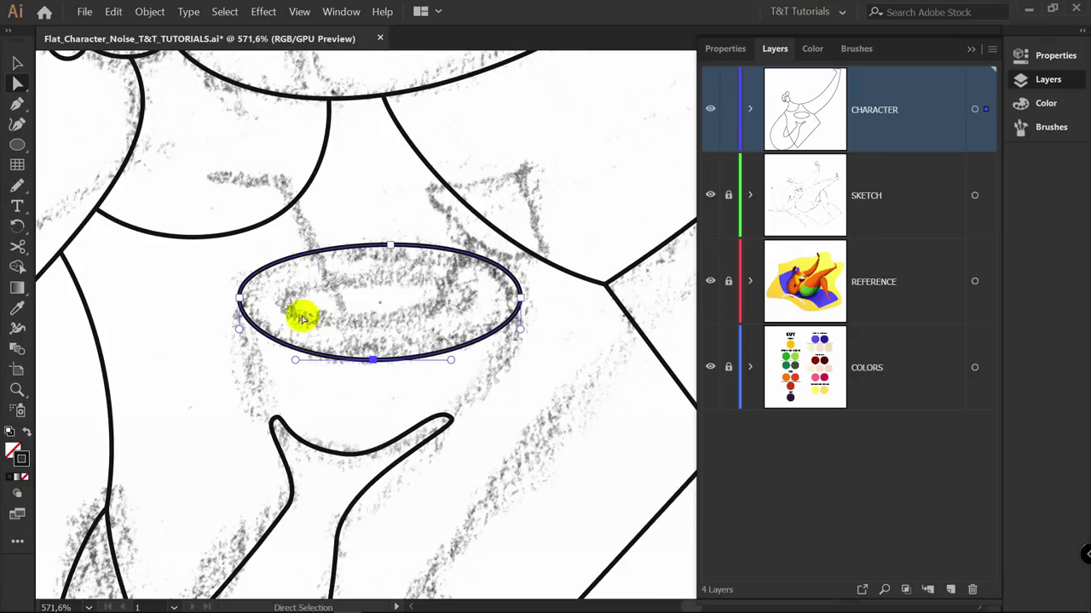
pyautogui.click(245, 302)
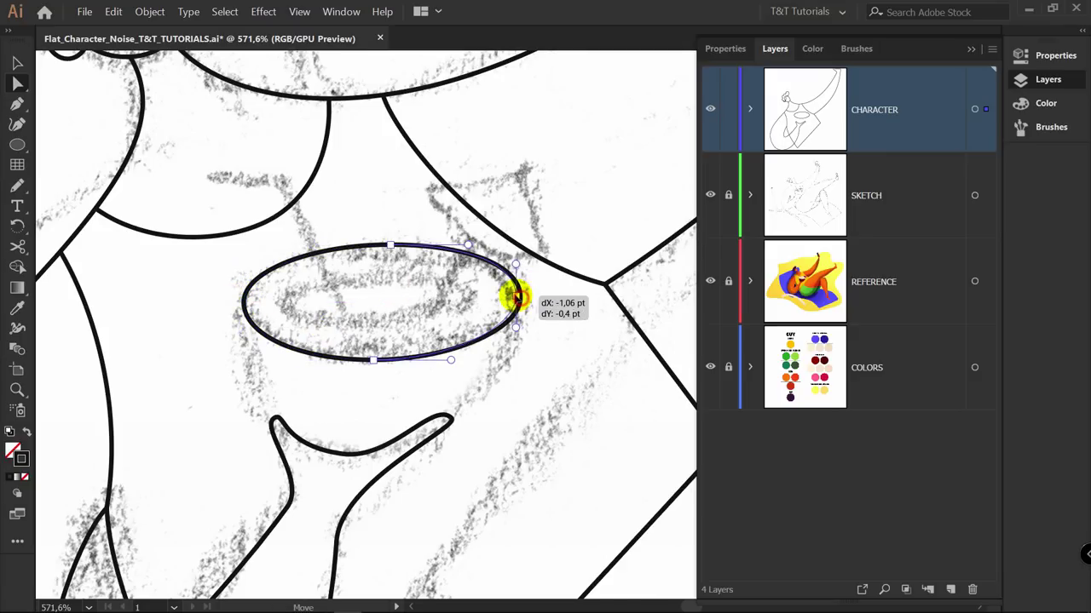
# Copy the rim ellipse, paste it in front, and shrink the copy to form the bowl's inner opening
pyautogui.keyDown('ctrl'); pyautogui.click(516, 291); pyautogui.keyUp('ctrl')
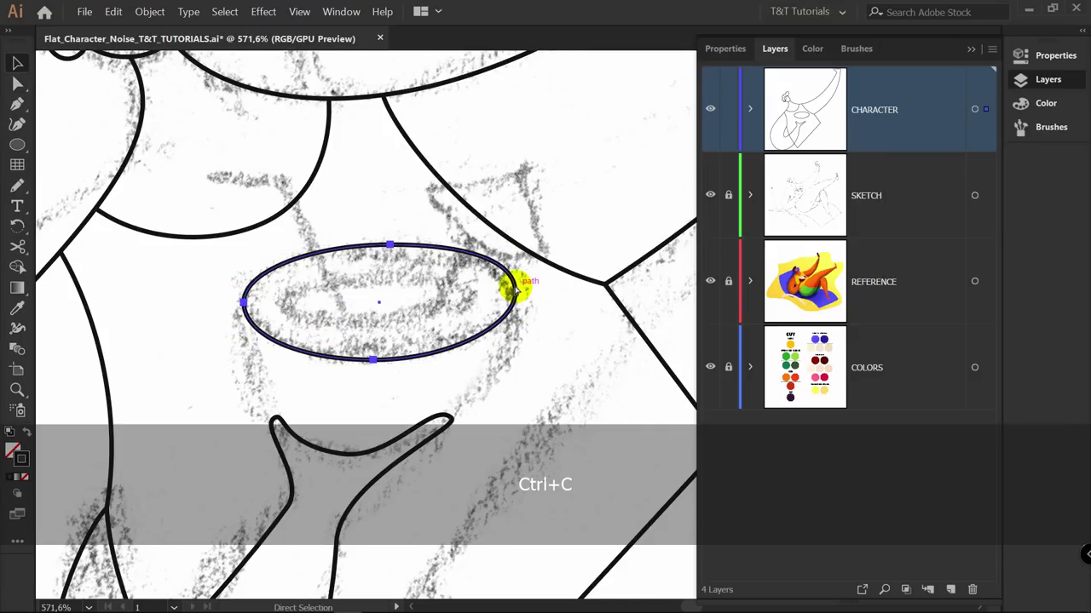
pyautogui.hotkey('ctrl', 'f')
pyautogui.moveTo(516, 246); pyautogui.dragTo(512, 267)
pyautogui.moveTo(379, 345); pyautogui.dragTo(382, 338)
# Draw the rounded bowl body between the rim's two side anchors, closed with a straight line across, and deselect it
pyautogui.press('p')
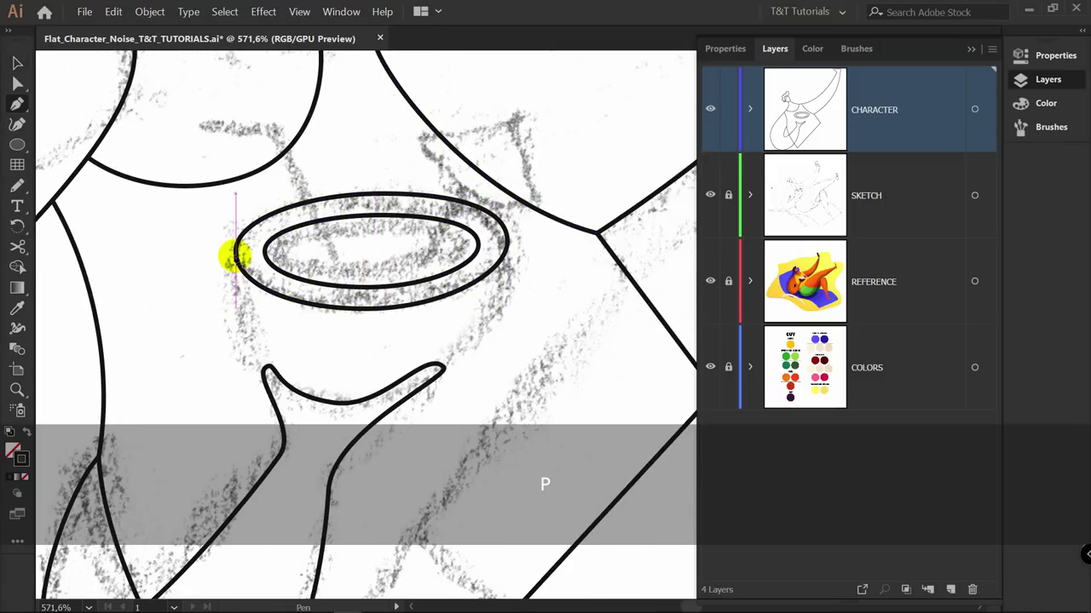
pyautogui.moveTo(236, 254); pyautogui.dragTo(237, 293)
pyautogui.moveTo(349, 402); pyautogui.dragTo(447, 401)
pyautogui.moveTo(506, 247); pyautogui.dragTo(456, 248)
pyautogui.press('alt')
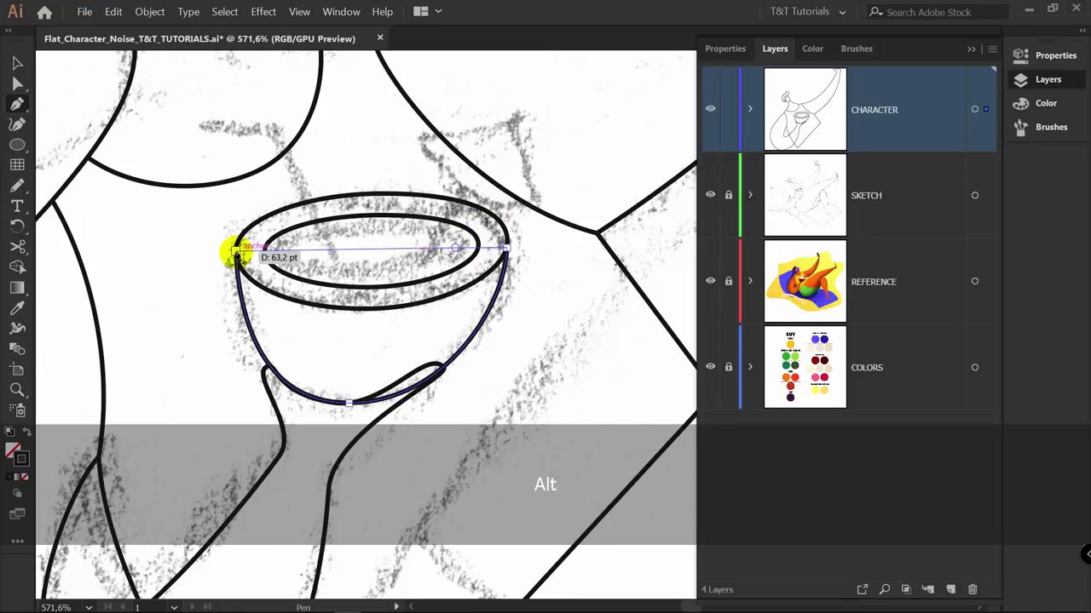
pyautogui.click(237, 256)
pyautogui.press('v')
pyautogui.click(576, 295)
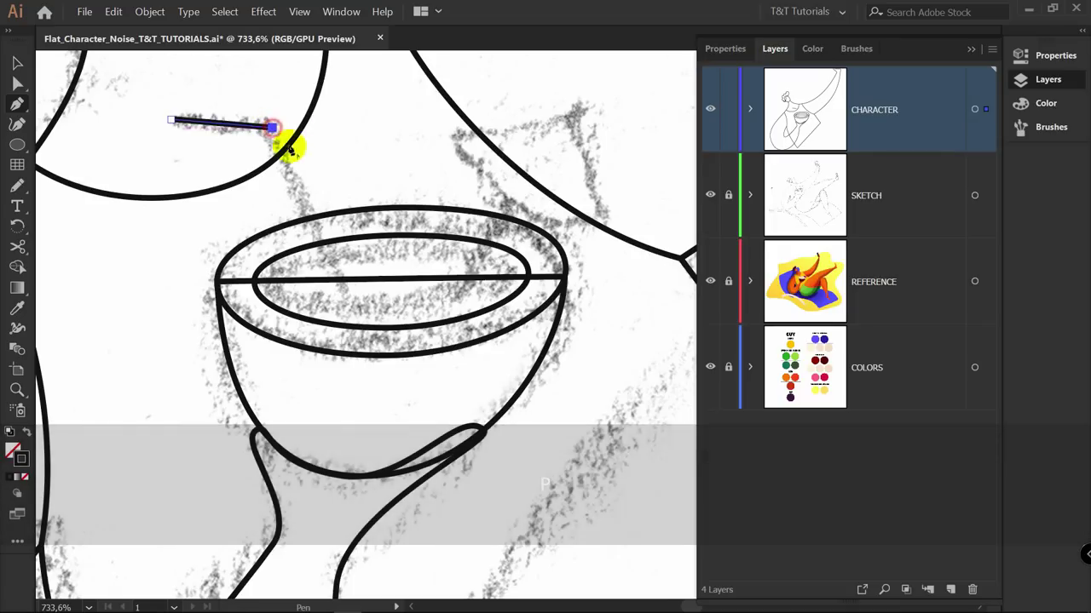
# Draw the bent straw and the slanted stick in the bowl, and add a closed triangular umbrella on the stick
pyautogui.press('p')
pyautogui.click(457, 292)
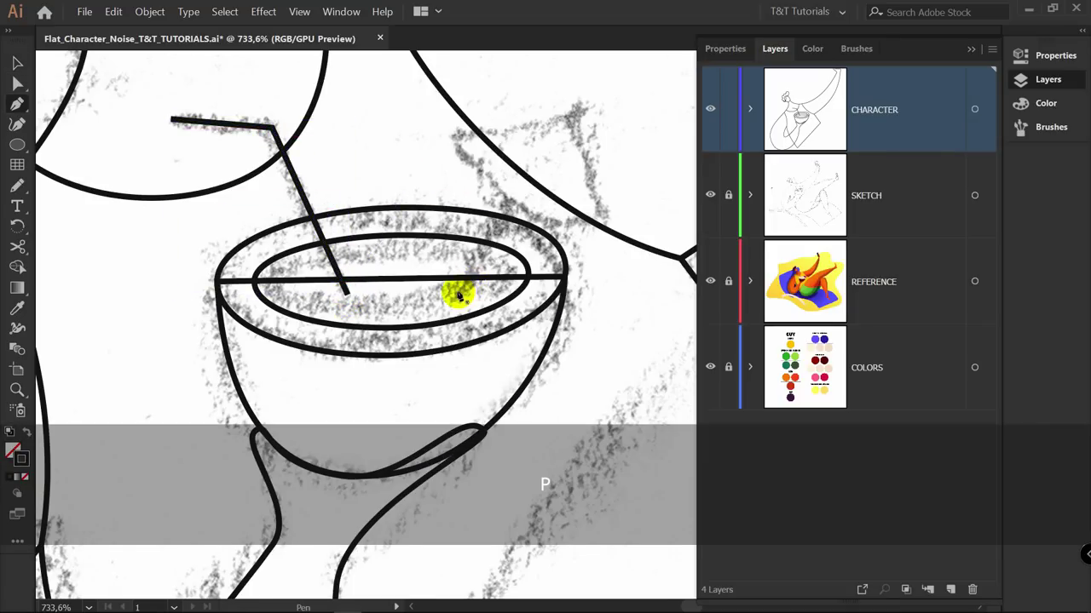
pyautogui.click(580, 103)
pyautogui.press('p')
pyautogui.click(568, 126)
pyautogui.click(454, 136)
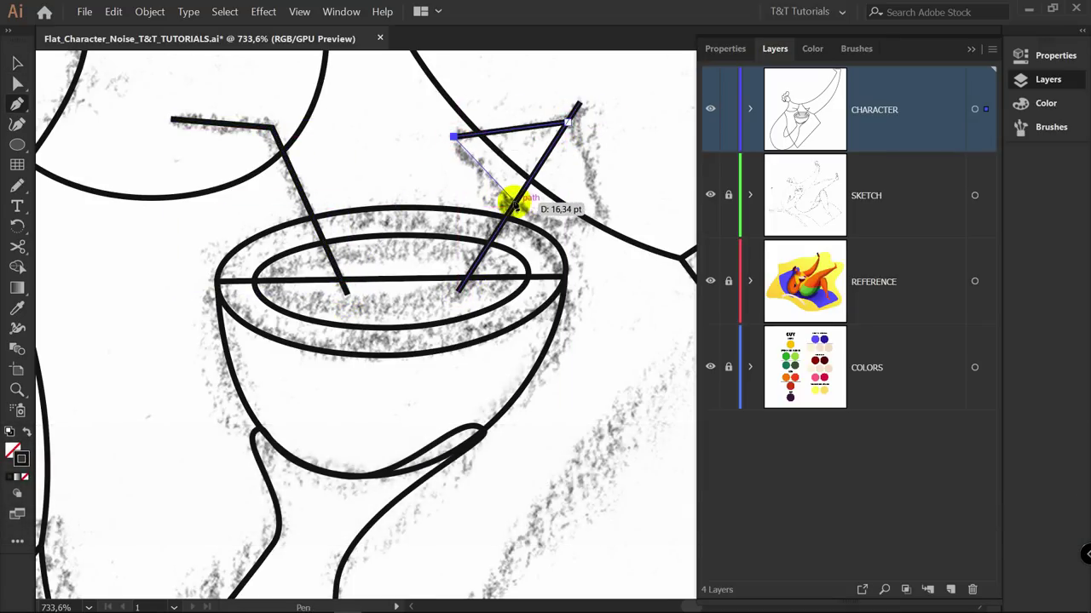
pyautogui.moveTo(604, 217); pyautogui.dragTo(581, 126)
pyautogui.click(568, 124)
pyautogui.press('v')
pyautogui.click(617, 136)
# Trace the raised leg's upper edge from the hip corner along the thigh and shin to the foot
pyautogui.moveTo(514, 166); pyautogui.dragTo(422, 182)
pyautogui.moveTo(422, 182); pyautogui.dragTo(256, 154)
pyautogui.press('p')
pyautogui.moveTo(253, 415); pyautogui.dragTo(246, 370)
pyautogui.moveTo(401, 180); pyautogui.dragTo(490, 107)
pyautogui.press('space')
pyautogui.moveTo(647, 70); pyautogui.dragTo(395, 224)
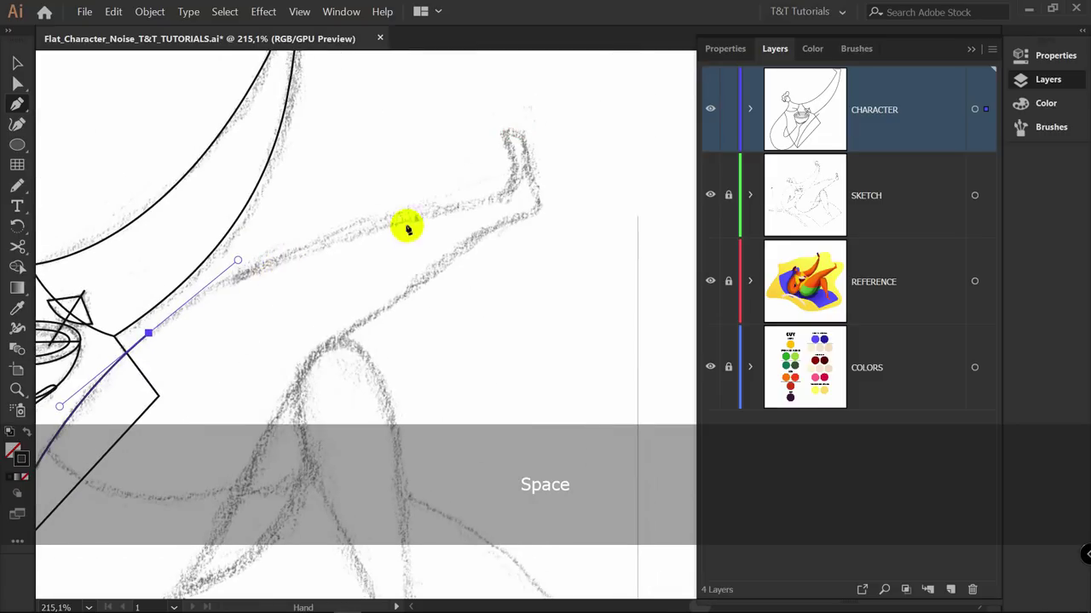
pyautogui.moveTo(512, 179)
pyautogui.mouseDown()
pyautogui.moveTo(522, 131)
pyautogui.moveTo(533, 189)
pyautogui.moveTo(520, 216)
pyautogui.mouseUp()
pyautogui.click(523, 215)
# Continue the raised leg path along the calf, behind the knee and around the buttock, closing it at the hip
pyautogui.moveTo(449, 259); pyautogui.dragTo(415, 285)
pyautogui.moveTo(324, 346); pyautogui.dragTo(294, 366)
pyautogui.press('space')
pyautogui.moveTo(293, 426); pyautogui.dragTo(298, 343)
pyautogui.moveTo(273, 389); pyautogui.dragTo(364, 287)
pyautogui.moveTo(220, 440); pyautogui.dragTo(132, 447)
pyautogui.moveTo(95, 384); pyautogui.dragTo(332, 341)
# Refine the raised leg's outline by adjusting its anchors and handles to follow the sketch, and deselect it
pyautogui.press('z')
pyautogui.press('a')
pyautogui.press('z')
pyautogui.moveTo(426, 269); pyautogui.dragTo(247, 277)
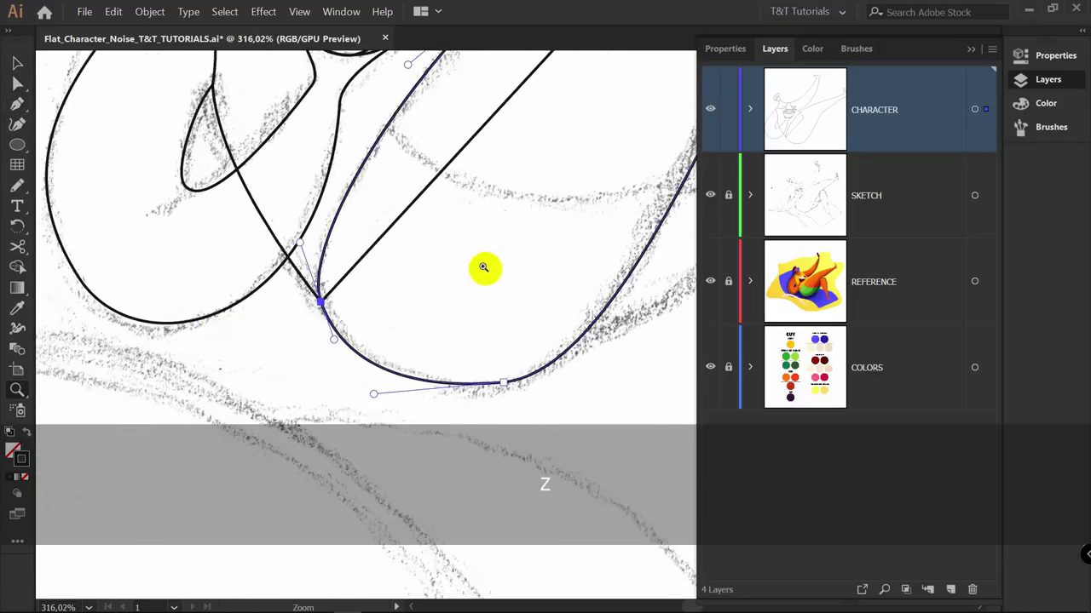
pyautogui.moveTo(484, 270); pyautogui.dragTo(263, 360)
pyautogui.moveTo(552, 147); pyautogui.dragTo(465, 263)
pyautogui.press('a')
pyautogui.click(480, 234)
pyautogui.moveTo(482, 247); pyautogui.dragTo(463, 187)
pyautogui.click(507, 181)
pyautogui.moveTo(433, 96)
pyautogui.mouseDown()
pyautogui.moveTo(455, 91)
pyautogui.moveTo(419, 97)
pyautogui.mouseUp()
pyautogui.click(521, 145)
# Draw the curved shorts hem across the raised leg's thigh from its upper edge to its underside
pyautogui.scroll(-3, 391, 212)
pyautogui.press('p')
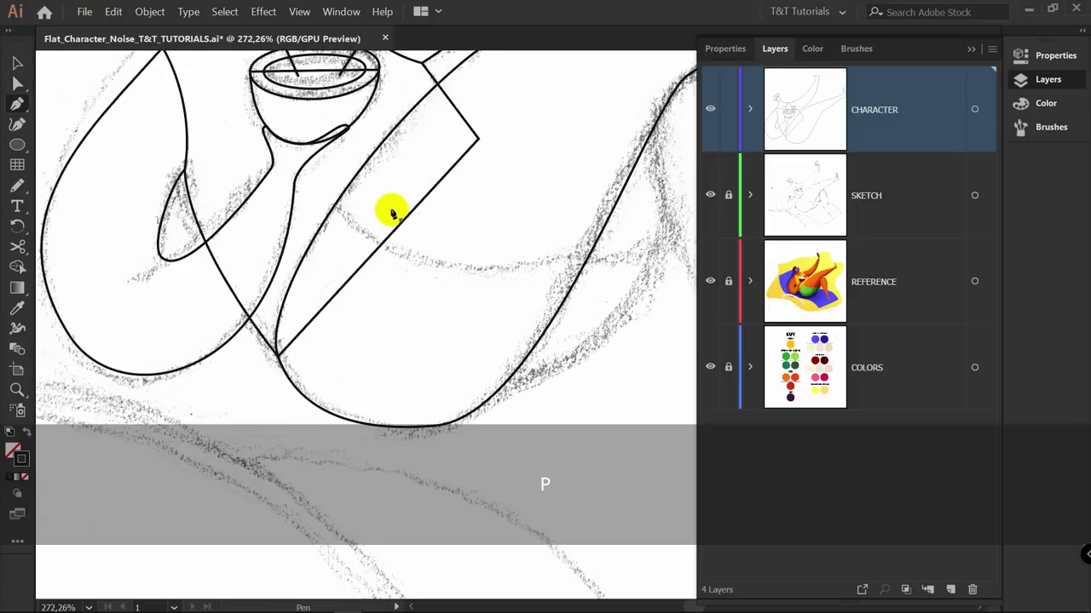
pyautogui.moveTo(337, 207); pyautogui.dragTo(349, 227)
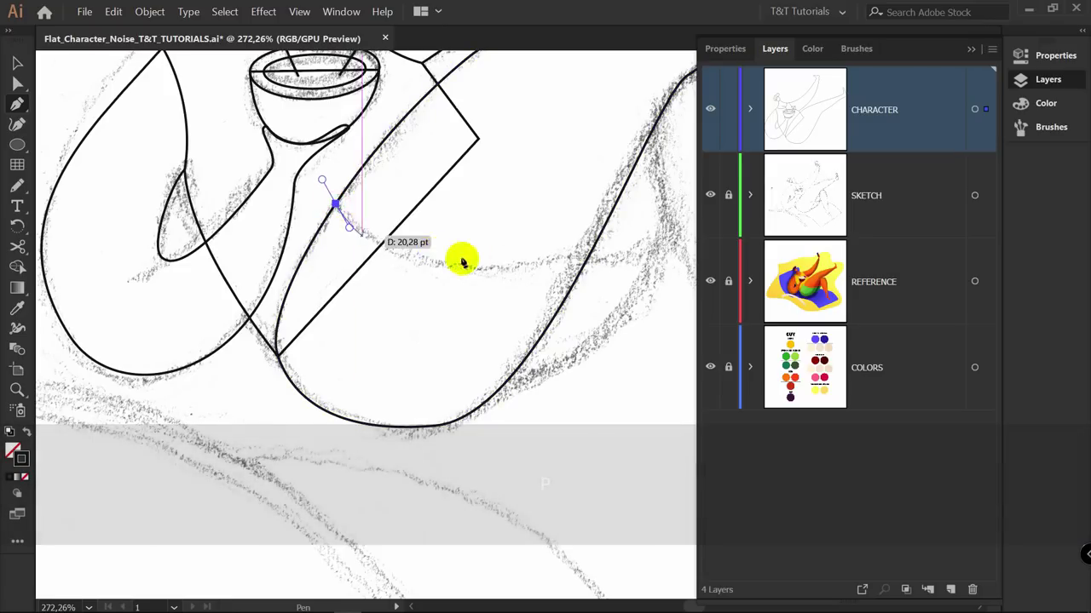
pyautogui.moveTo(588, 254); pyautogui.dragTo(760, 214)
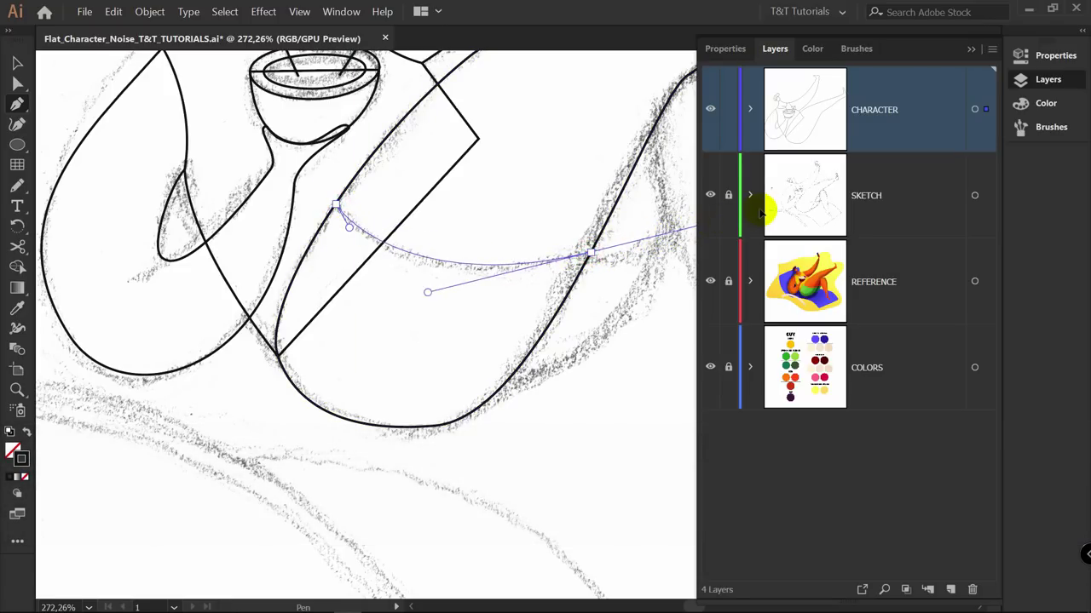
pyautogui.moveTo(762, 210); pyautogui.dragTo(764, 206)
# Trace the lowered leg from the knee down the shin, around the foot and back up the calf as a closed shape
pyautogui.press('p')
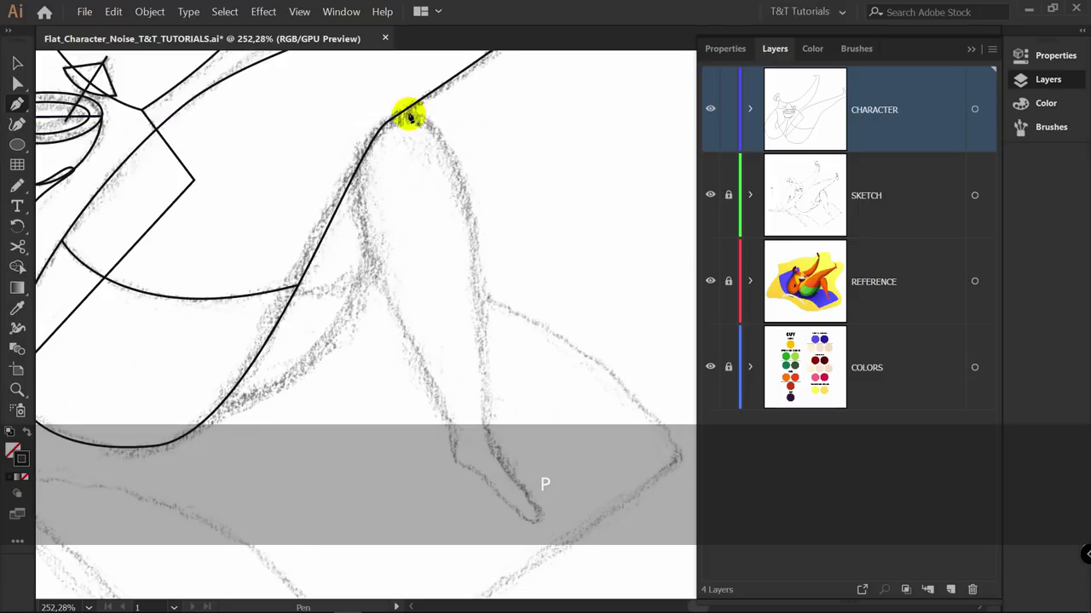
pyautogui.moveTo(405, 113); pyautogui.dragTo(435, 117)
pyautogui.moveTo(476, 250); pyautogui.dragTo(480, 322)
pyautogui.moveTo(491, 447); pyautogui.dragTo(518, 514)
pyautogui.moveTo(501, 493); pyautogui.dragTo(449, 408)
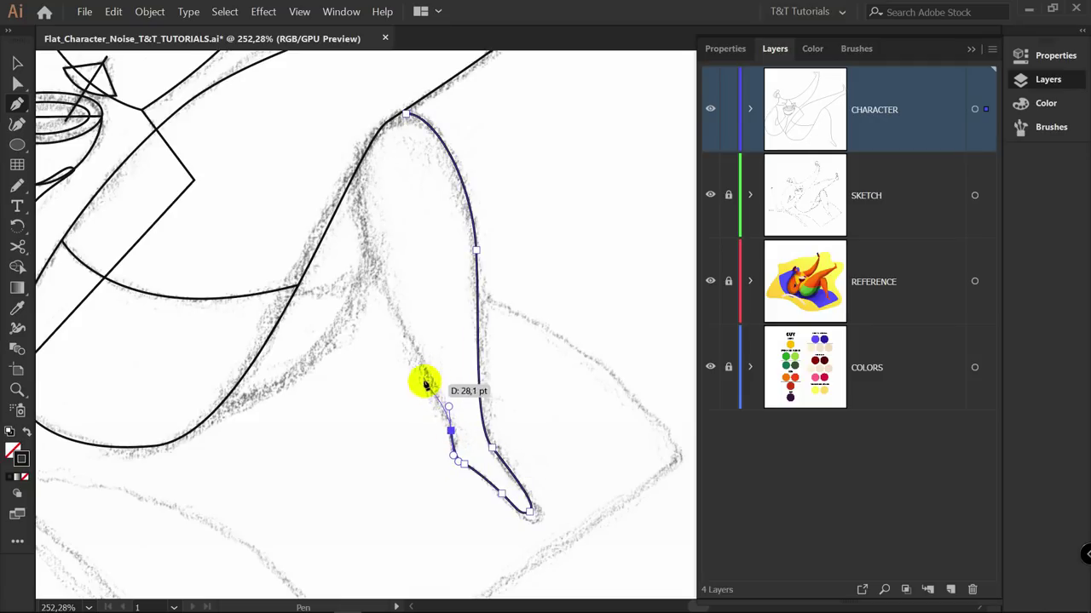
pyautogui.moveTo(402, 310); pyautogui.dragTo(385, 280)
pyautogui.moveTo(405, 113); pyautogui.dragTo(495, 90)
pyautogui.press('v')
pyautogui.click(522, 178)
# Draw the lowered leg's thigh with a curved underside and close it with straight segments behind the raised leg
pyautogui.scroll(2, 484, 242)
pyautogui.press('p')
pyautogui.moveTo(466, 153); pyautogui.dragTo(458, 227)
pyautogui.moveTo(243, 428); pyautogui.dragTo(89, 436)
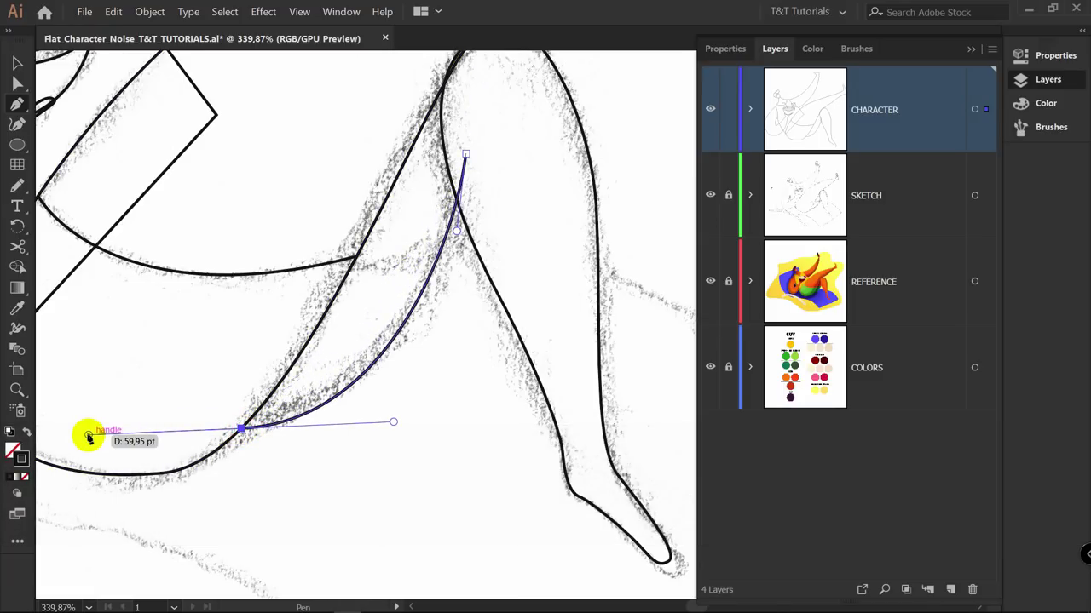
pyautogui.press('space')
pyautogui.moveTo(382, 63); pyautogui.dragTo(347, 165)
pyautogui.click(390, 123)
pyautogui.click(463, 168)
pyautogui.press('v')
pyautogui.click(479, 275)
# Draw a curved shorts hem across the lowered leg's thigh from its underside to the opposite edge
pyautogui.press('p')
pyautogui.moveTo(413, 330); pyautogui.dragTo(383, 351)
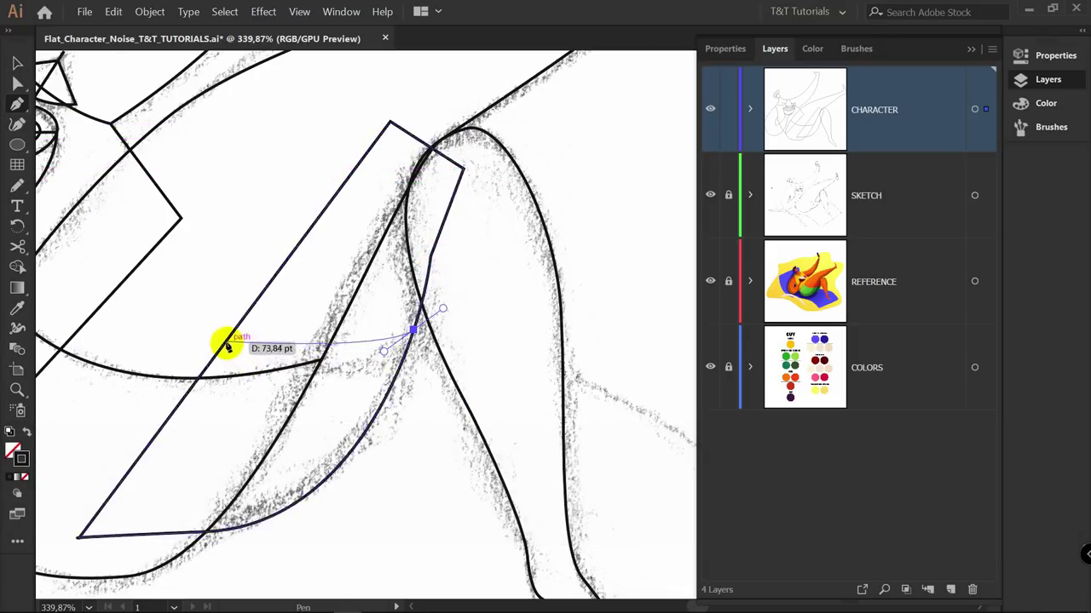
pyautogui.moveTo(213, 360); pyautogui.dragTo(91, 330)
# Draw a closed, rounded finger shape with the Pen tool along the raised hand's outer edge, extending above the palm
pyautogui.moveTo(441, 268); pyautogui.dragTo(437, 225)
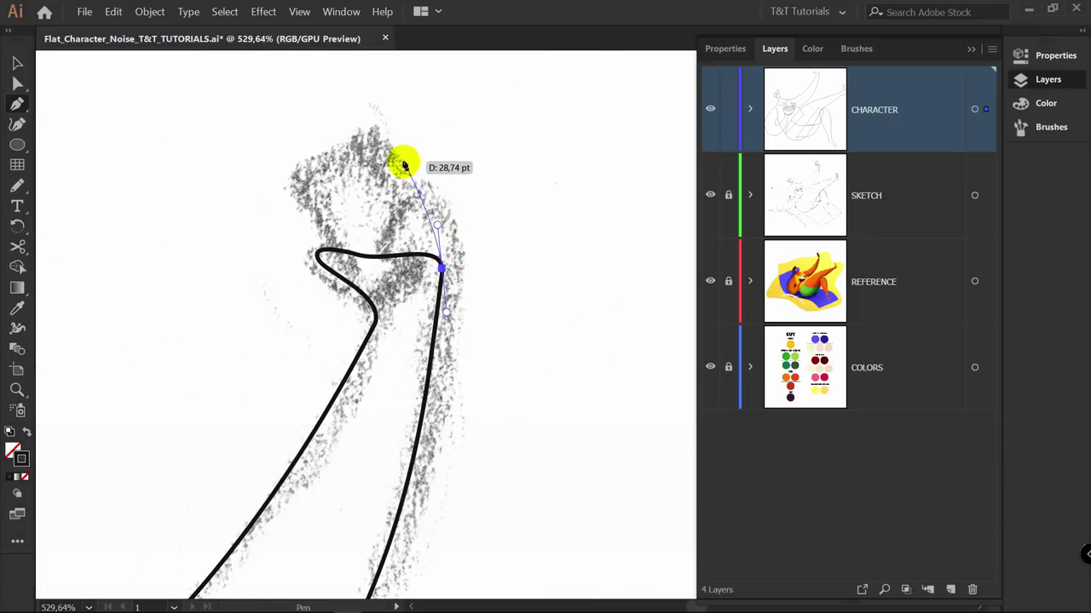
pyautogui.moveTo(381, 149); pyautogui.dragTo(368, 140)
pyautogui.moveTo(409, 243); pyautogui.dragTo(409, 242)
pyautogui.moveTo(418, 284); pyautogui.dragTo(427, 291)
pyautogui.click(442, 269)
pyautogui.press('v')
pyautogui.click(472, 231)
pyautogui.moveTo(429, 207); pyautogui.dragTo(484, 243)
pyautogui.press('a')
pyautogui.click(449, 186)
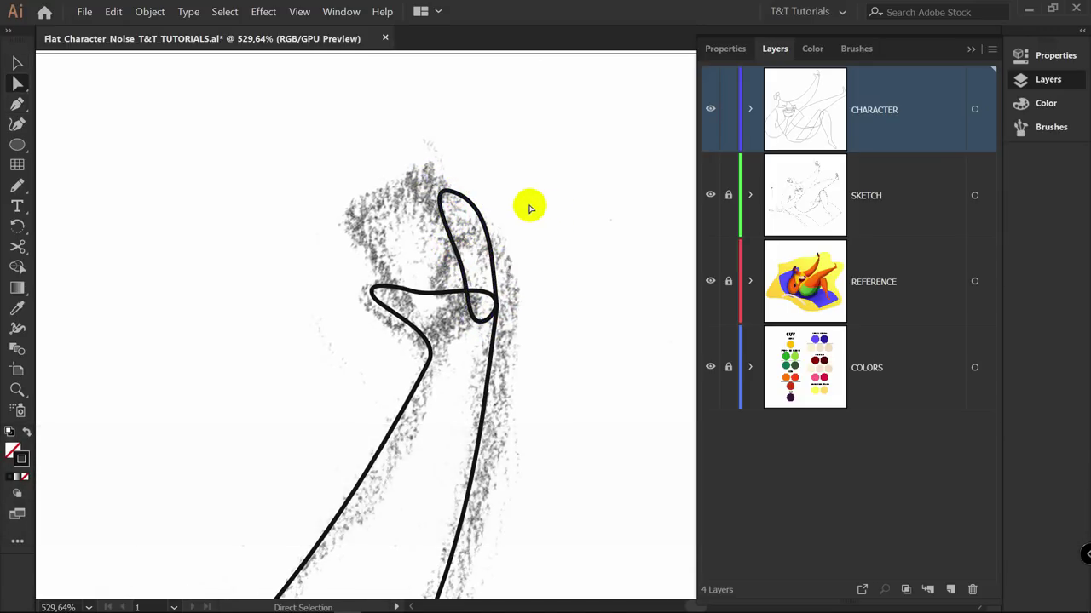
# Draw a tall narrow rectangle for the phone over the raised hand and tilt it counterclockwise to match the sketch
pyautogui.press('m')
pyautogui.moveTo(371, 133); pyautogui.dragTo(451, 296)
pyautogui.press('v')
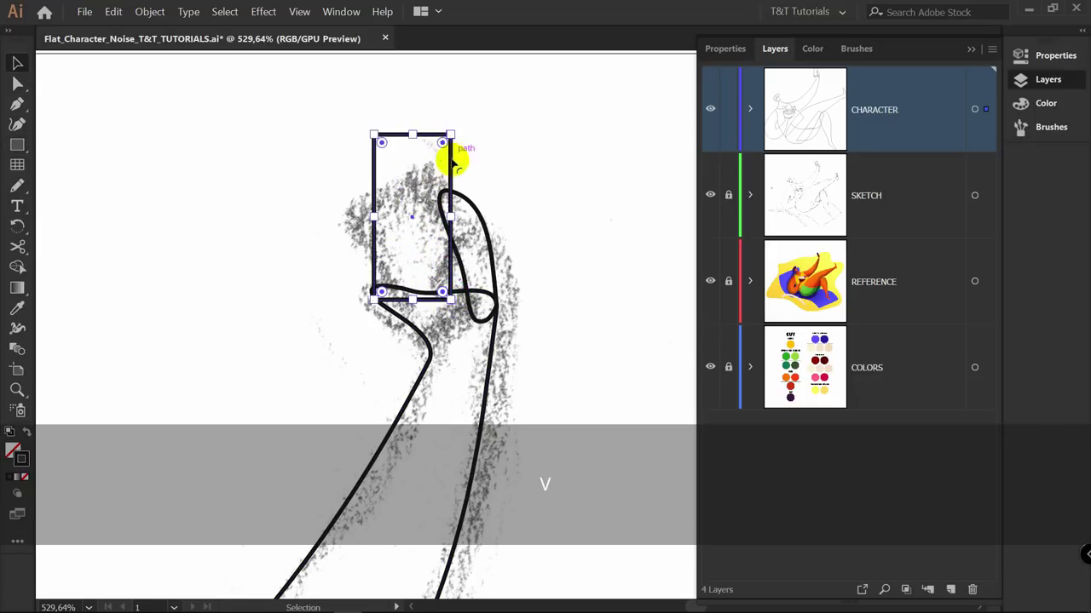
pyautogui.moveTo(451, 216); pyautogui.dragTo(440, 216)
pyautogui.moveTo(408, 135)
pyautogui.mouseDown()
pyautogui.moveTo(410, 148)
pyautogui.moveTo(417, 132)
pyautogui.mouseUp()
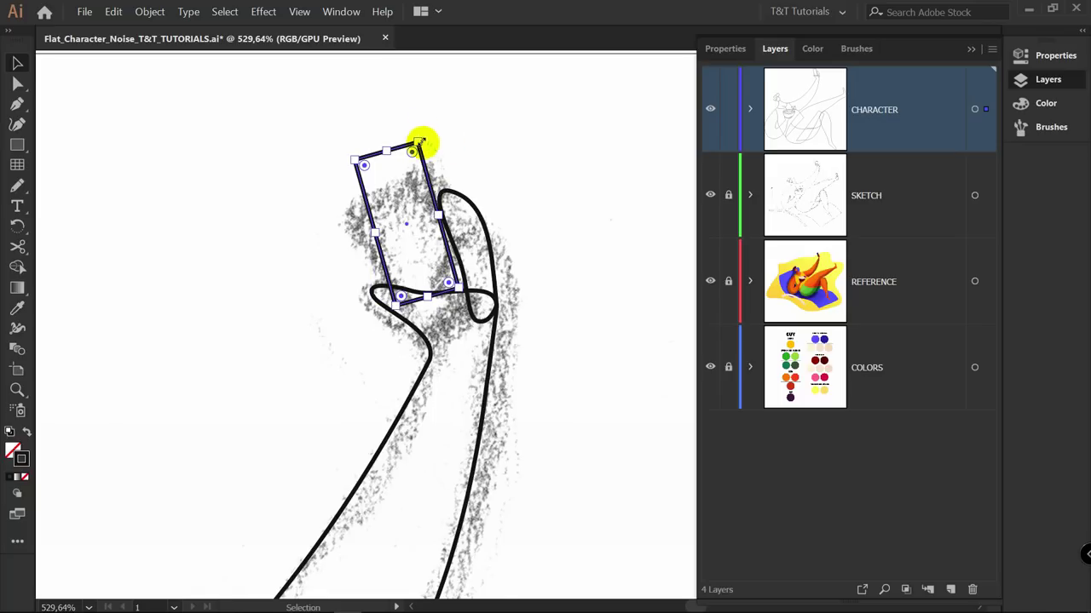
# Reshape the raised hand's thumb by moving its tip upward along the phone's edge
pyautogui.press('a')
pyautogui.click(399, 286)
pyautogui.scroll(3, 397, 287)
pyautogui.click(354, 305)
pyautogui.moveTo(352, 302); pyautogui.dragTo(438, 227)
pyautogui.click(507, 201)
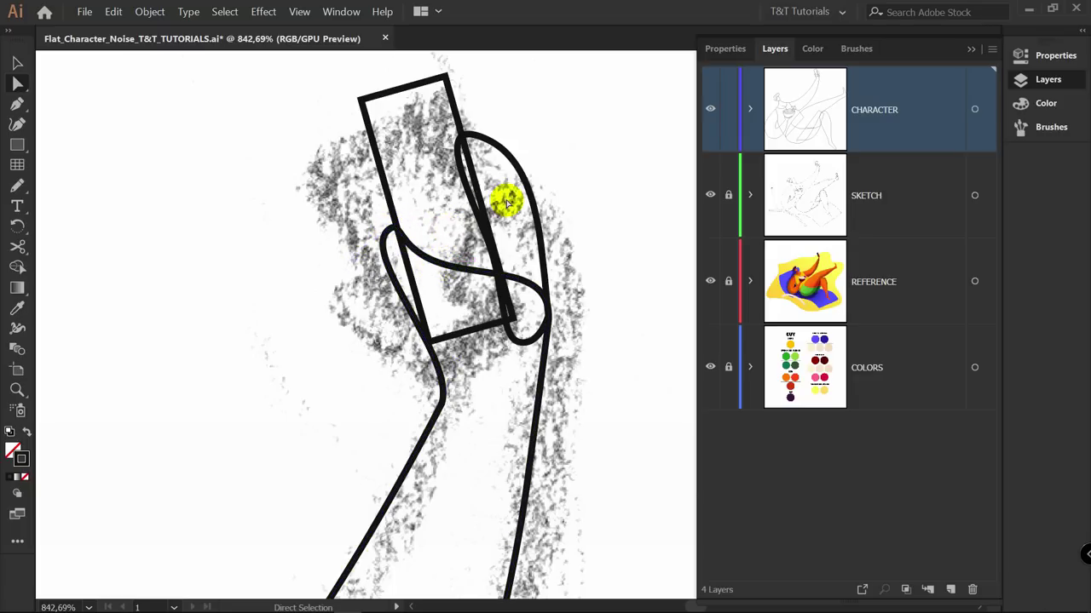
# Shift the tip of the finger shape inward so it overlaps the phone's edge
pyautogui.click(483, 219)
pyautogui.moveTo(485, 138); pyautogui.dragTo(470, 135)
pyautogui.click(558, 161)
# Slim the raised forearm by pulling the outer curve below the hand inward
pyautogui.press('z')
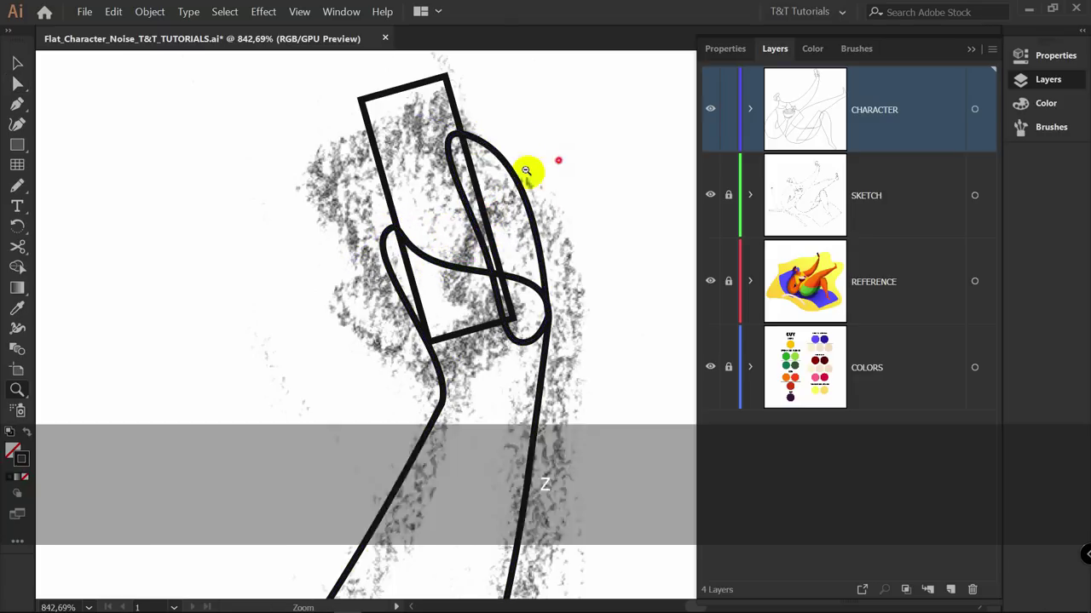
pyautogui.moveTo(528, 178); pyautogui.dragTo(375, 220)
pyautogui.press('space')
pyautogui.moveTo(443, 258); pyautogui.dragTo(418, 230)
pyautogui.press('z')
pyautogui.moveTo(520, 189); pyautogui.dragTo(706, 149)
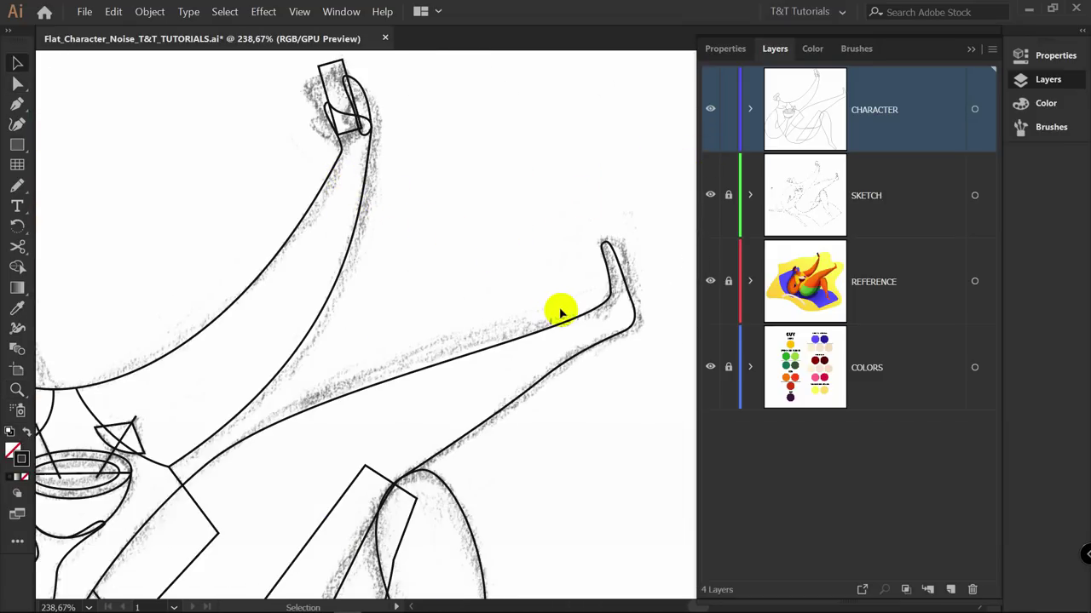
pyautogui.press('z')
pyautogui.moveTo(346, 168); pyautogui.dragTo(365, 192)
pyautogui.press('a')
pyautogui.click(375, 177)
pyautogui.press('space')
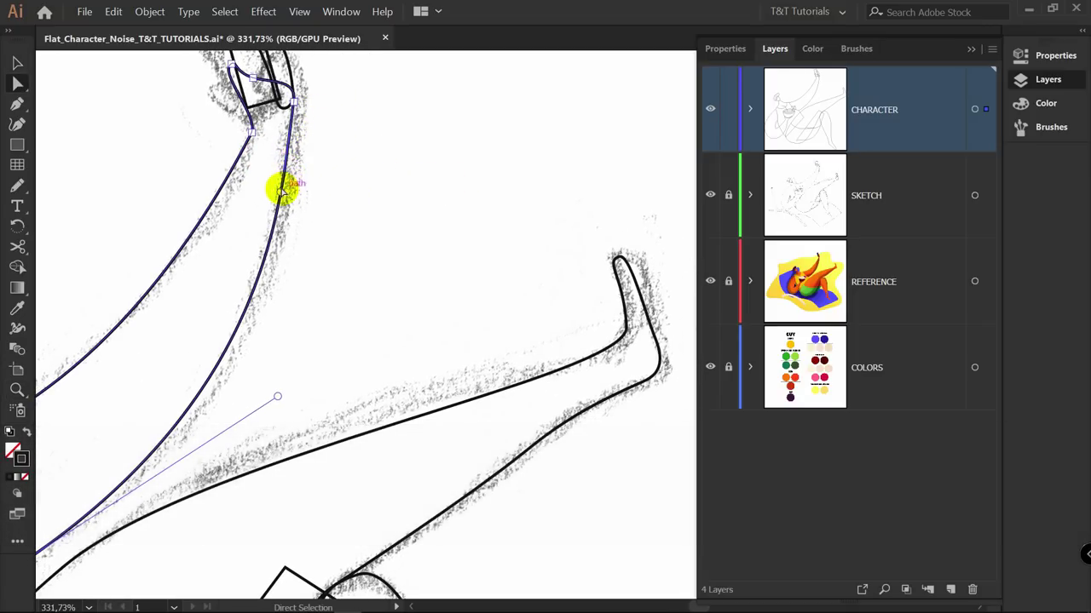
pyautogui.moveTo(281, 191); pyautogui.dragTo(240, 216)
# Adjust the curve handle of the bent arm holding the drink to reshape the forearm's underside toward the elbow
pyautogui.press('z')
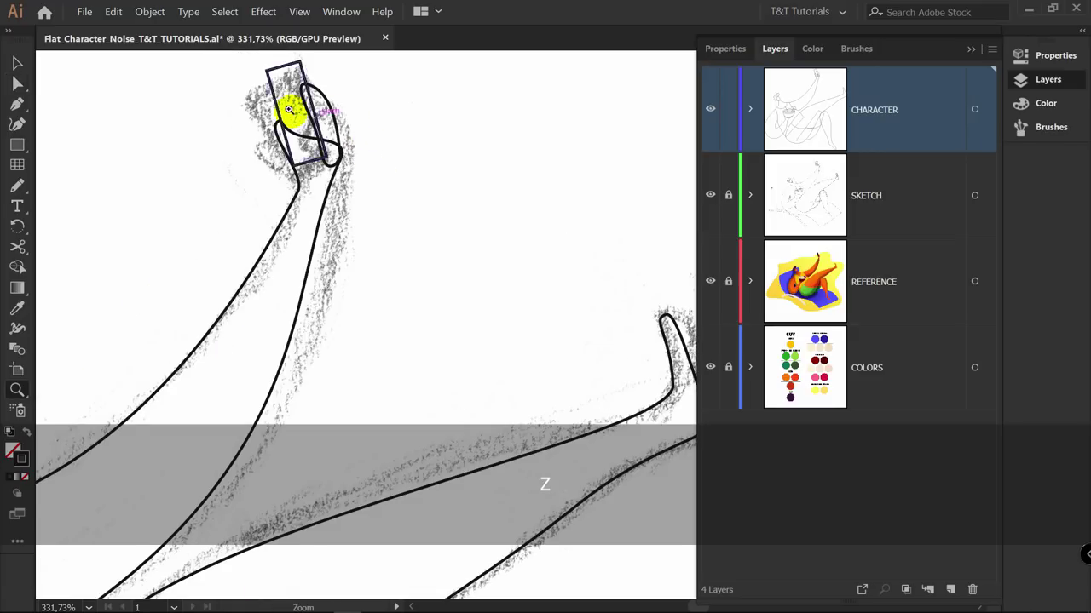
pyautogui.moveTo(294, 112); pyautogui.dragTo(366, 110)
pyautogui.press('v')
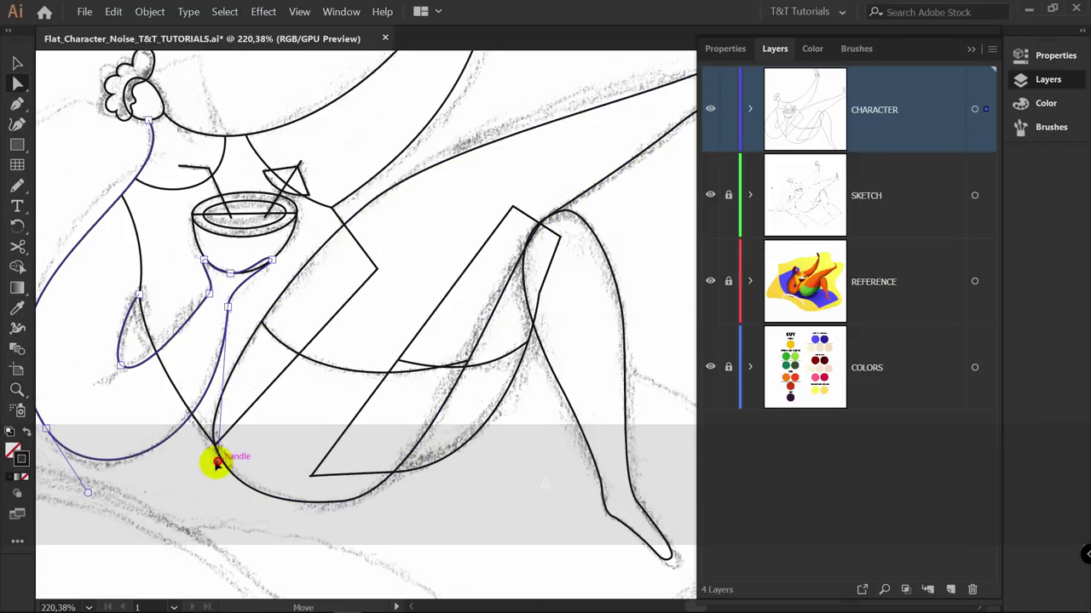
pyautogui.moveTo(213, 461); pyautogui.dragTo(180, 445)
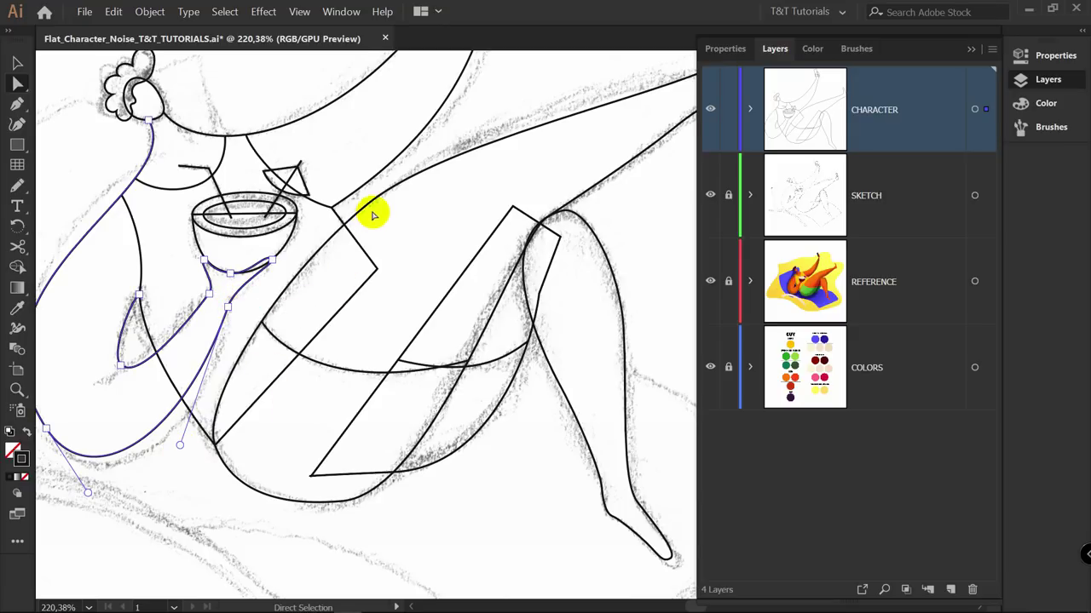
pyautogui.press('v')
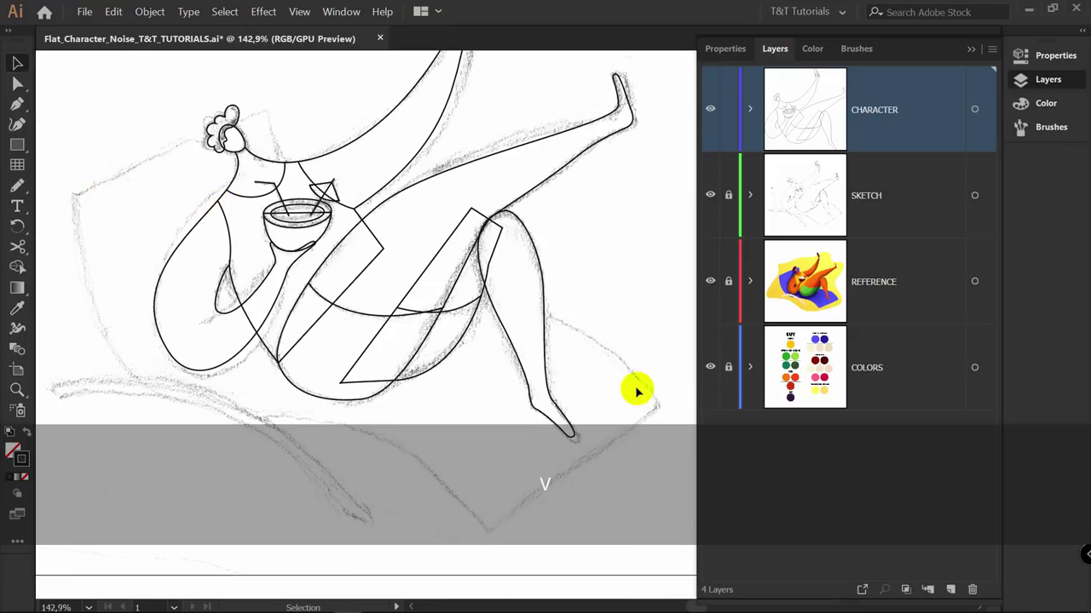
# Draw the lounge's slanted straight edge behind the head and duplicate it at the foot end of the sketched lounge
pyautogui.press('p')
pyautogui.click(72, 197)
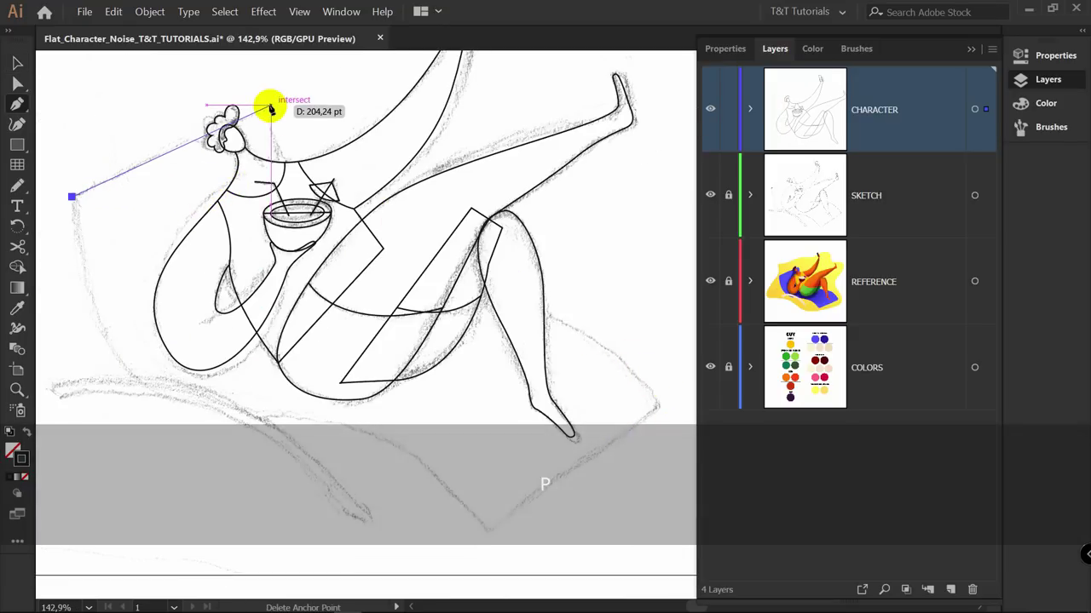
pyautogui.press('v')
pyautogui.keyDown('alt'); pyautogui.moveTo(153, 162); pyautogui.dragTo(563, 490); pyautogui.keyUp('alt')
# Trace the lounge's long wavy lower edge between the straight ends and duplicate it as the opposite long edge
pyautogui.press('p')
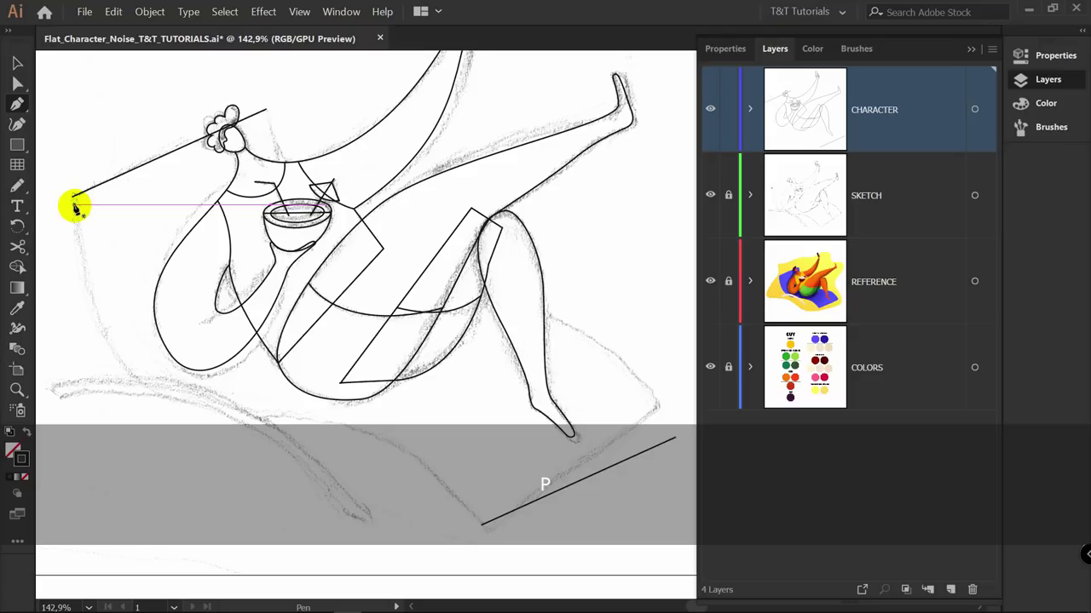
pyautogui.moveTo(74, 207); pyautogui.dragTo(75, 233)
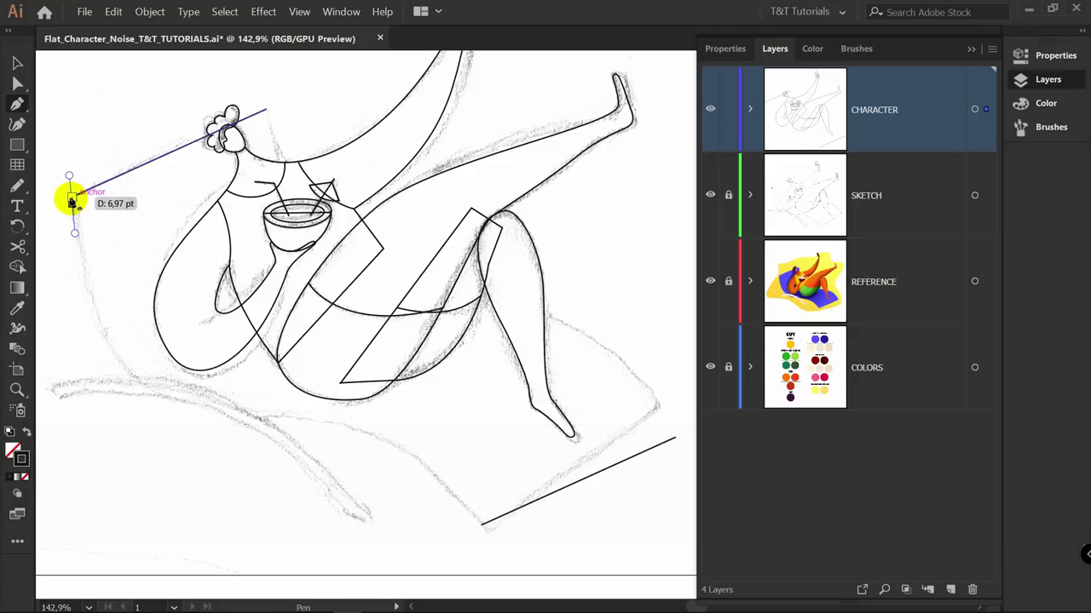
pyautogui.moveTo(218, 410); pyautogui.dragTo(353, 419)
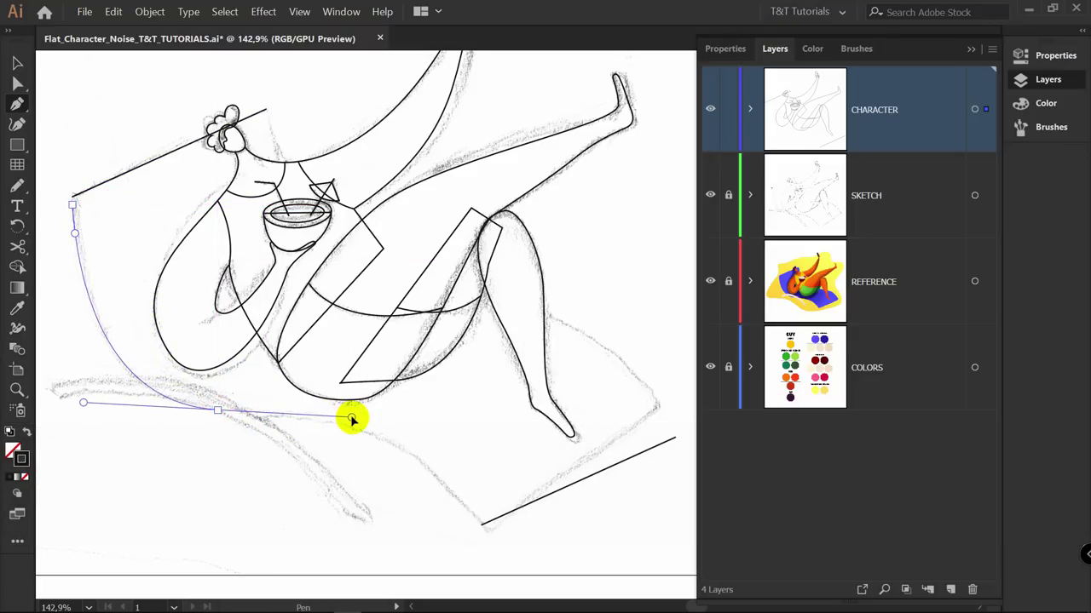
pyautogui.moveTo(475, 517); pyautogui.dragTo(500, 572)
pyautogui.press('v')
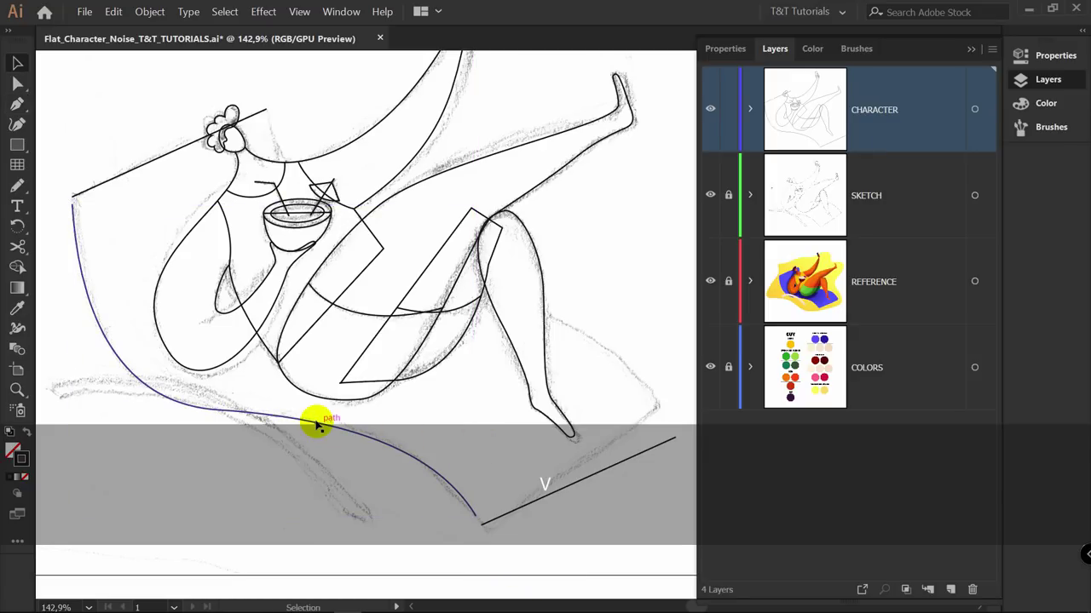
pyautogui.moveTo(317, 424); pyautogui.dragTo(512, 336)
pyautogui.click(586, 277)
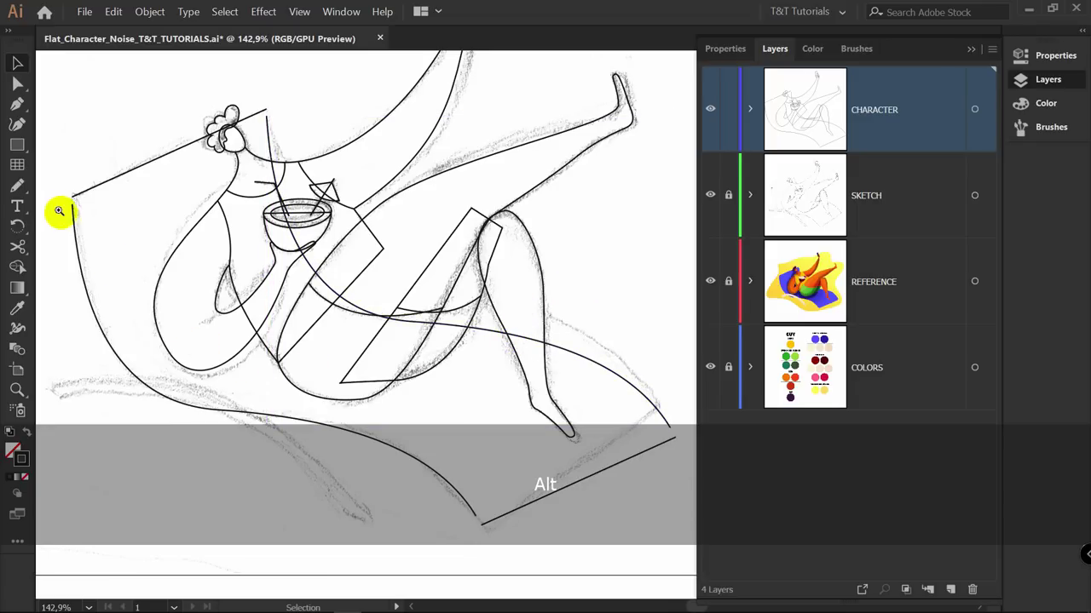
# Move both end anchors of the lounge's lower curve onto the matching ends of the two straight edges
pyautogui.scroll(5, 64, 220)
pyautogui.press('a')
pyautogui.moveTo(134, 223); pyautogui.dragTo(139, 176)
pyautogui.press('z')
pyautogui.scroll(-6, 326, 315)
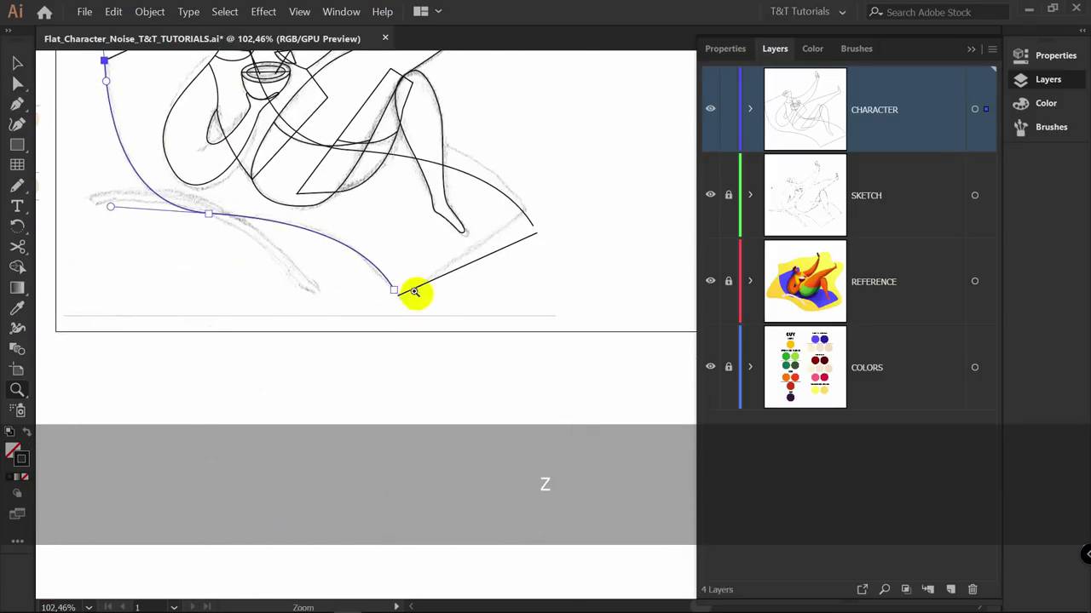
pyautogui.moveTo(415, 294); pyautogui.dragTo(502, 294)
pyautogui.press('a')
pyautogui.moveTo(282, 274); pyautogui.dragTo(307, 309)
# Move both end anchors of the lounge's upper curve onto the remaining ends of the two straight edges
pyautogui.press('z')
pyautogui.moveTo(572, 418); pyautogui.dragTo(505, 415)
pyautogui.moveTo(543, 349); pyautogui.dragTo(262, 375)
pyautogui.moveTo(462, 309); pyautogui.dragTo(524, 309)
pyautogui.press('a')
pyautogui.moveTo(332, 397); pyautogui.dragTo(351, 432)
pyautogui.press('z')
pyautogui.moveTo(409, 405); pyautogui.dragTo(341, 405)
pyautogui.moveTo(175, 241); pyautogui.dragTo(439, 260)
pyautogui.press('a')
pyautogui.moveTo(327, 245); pyautogui.dragTo(325, 219)
# Select all the lounge outline paths and turn them into one closed shape with Shape Builder
pyautogui.press('z')
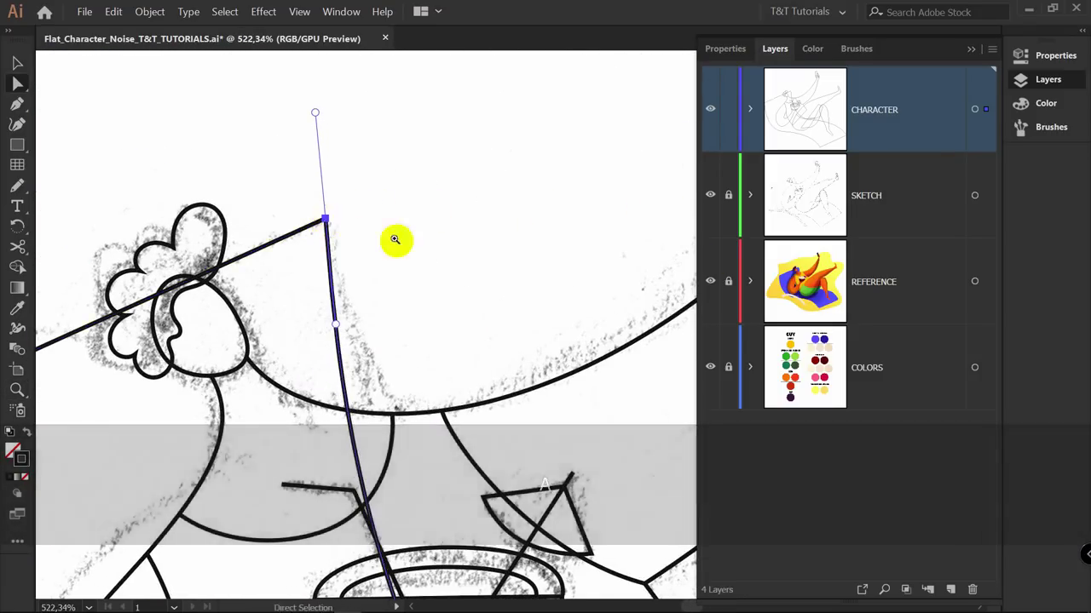
pyautogui.scroll(-4, 394, 240)
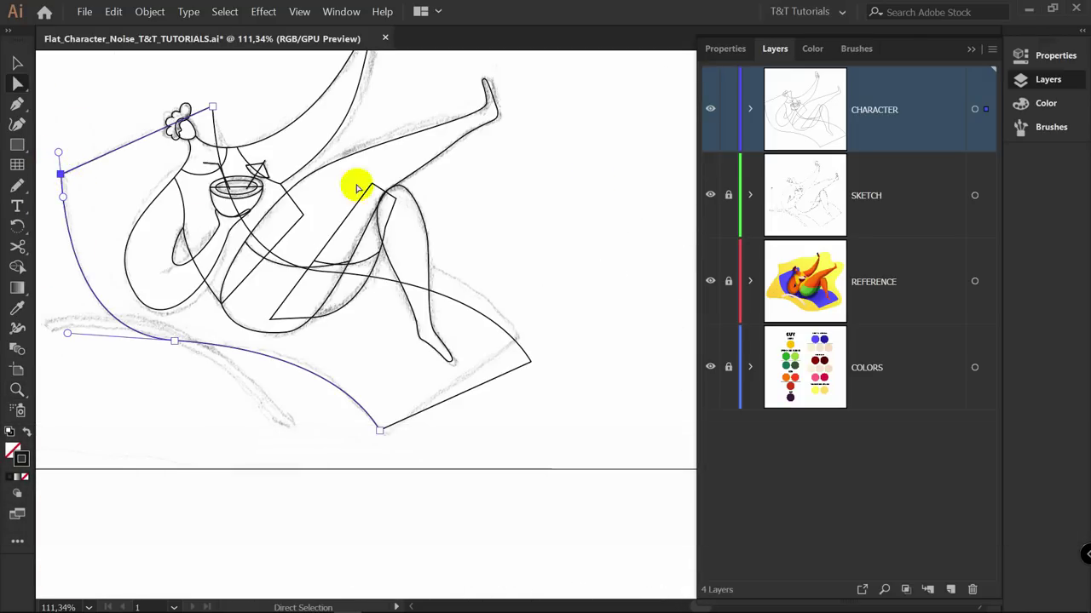
pyautogui.click(1050, 56)
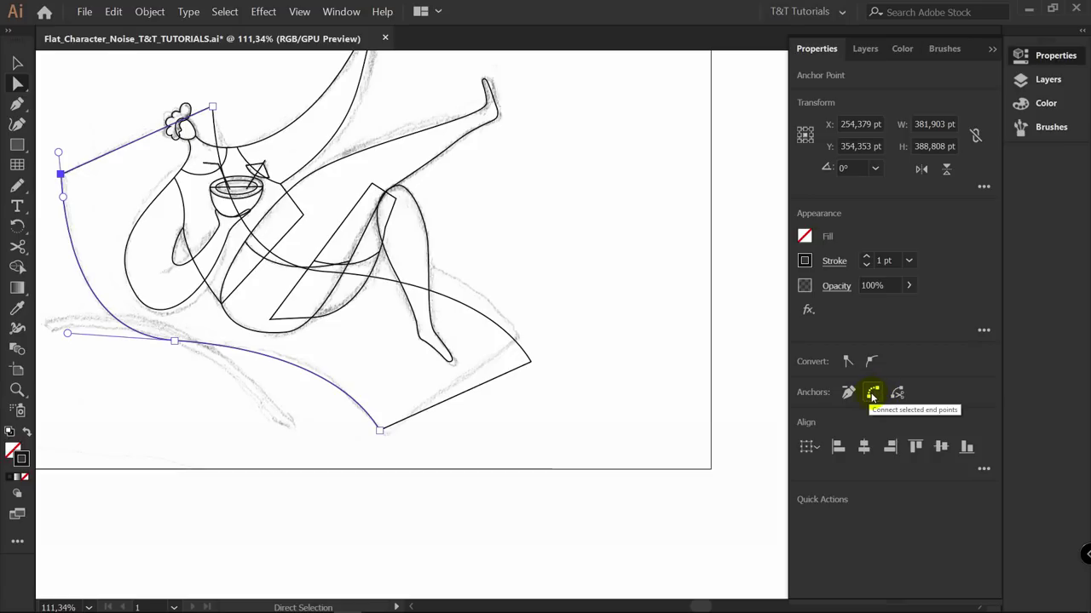
pyautogui.click(586, 258)
pyautogui.press('v')
pyautogui.moveTo(91, 206); pyautogui.dragTo(94, 205)
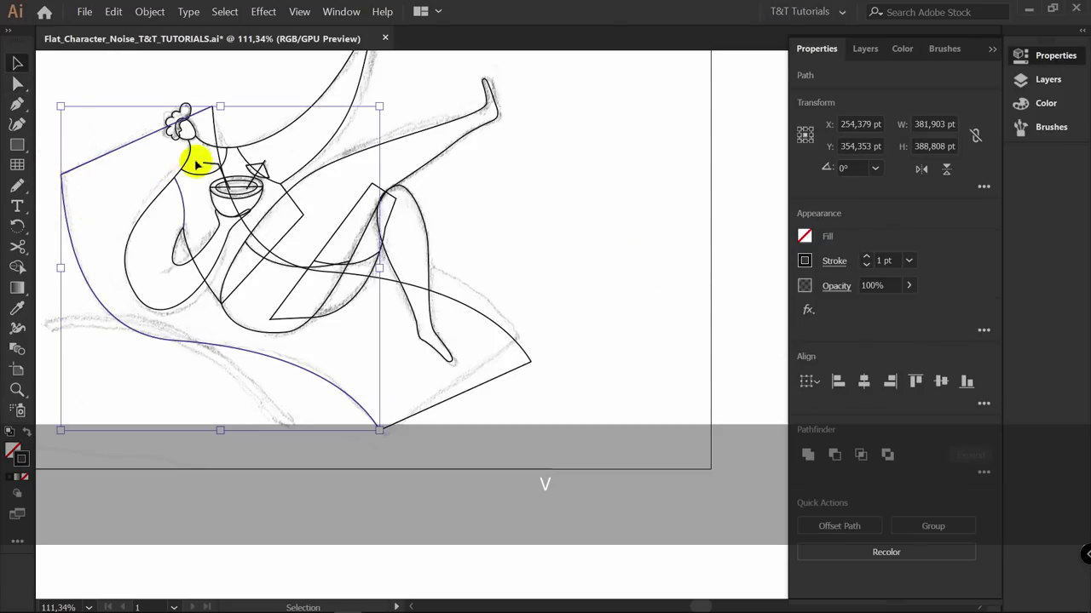
pyautogui.keyDown('shift'); pyautogui.click(215, 124); pyautogui.keyUp('shift')
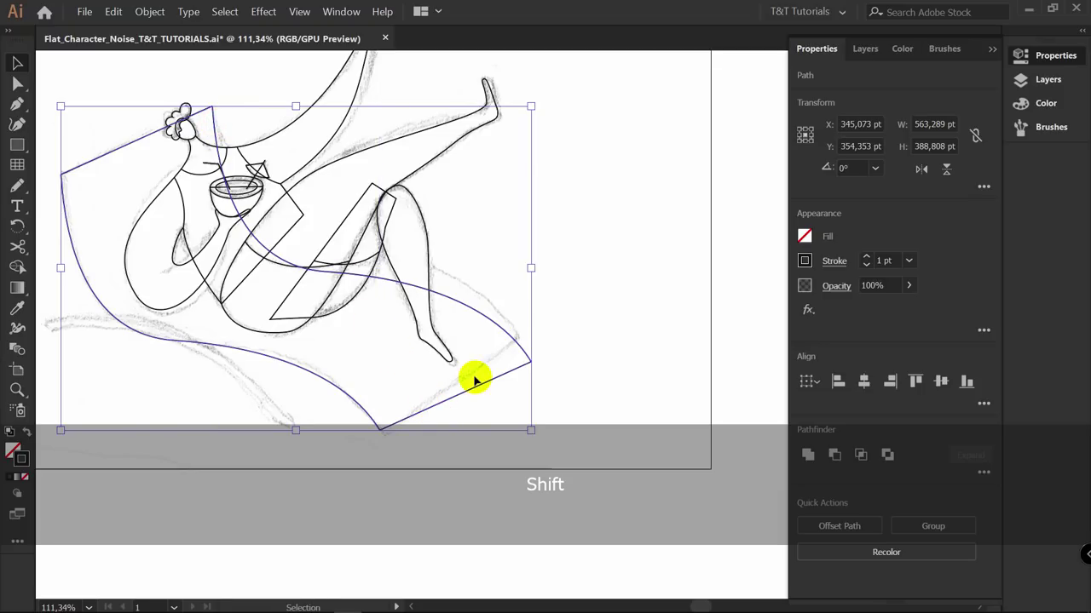
pyautogui.hotkey('shift', 'm')
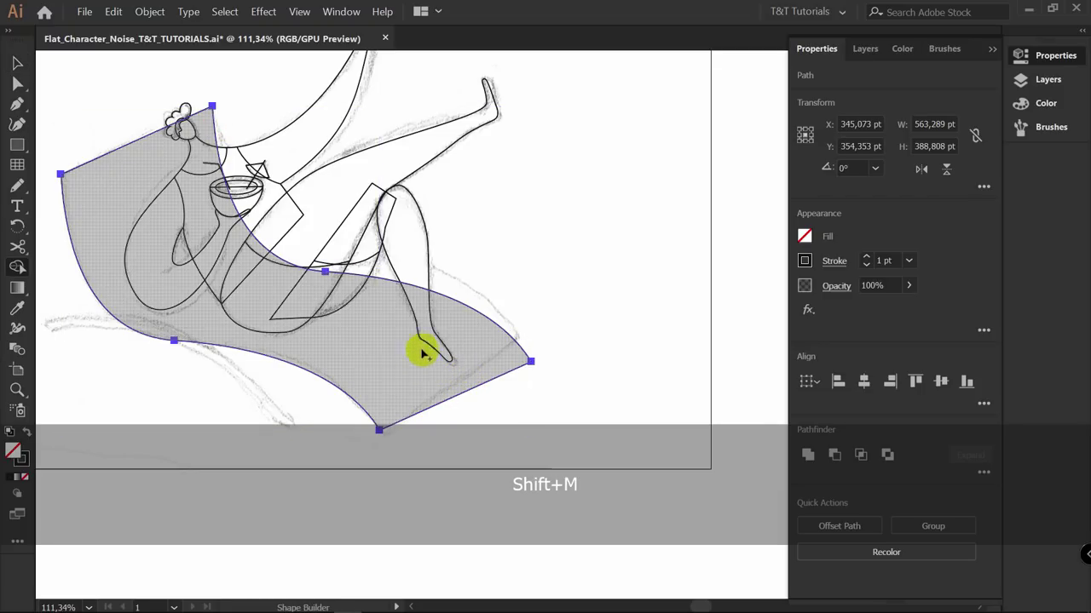
pyautogui.click(389, 348)
pyautogui.press('v')
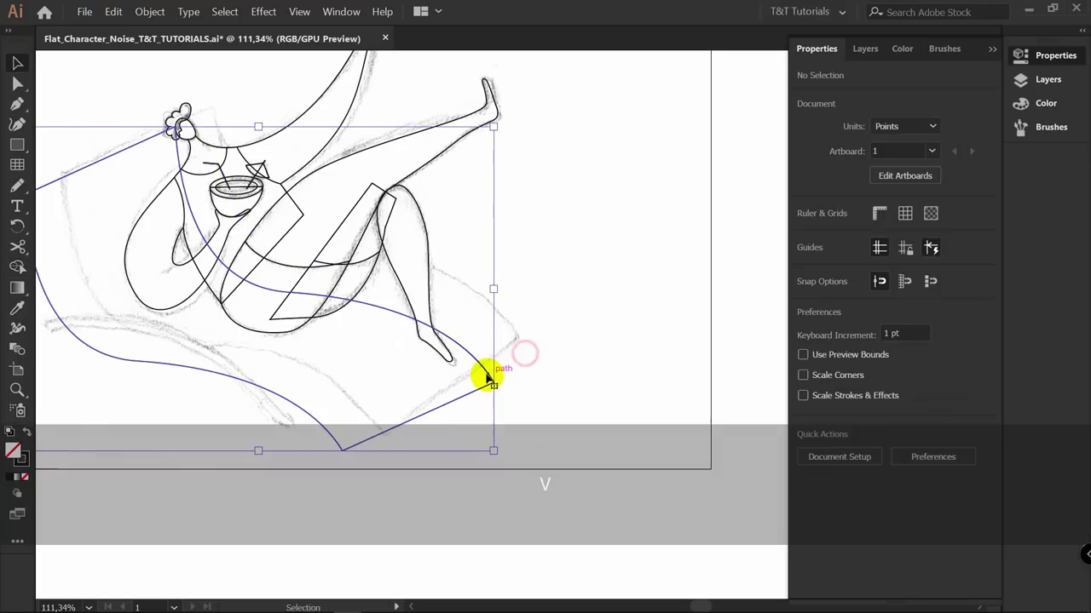
pyautogui.hotkey('ctrl', 'z')
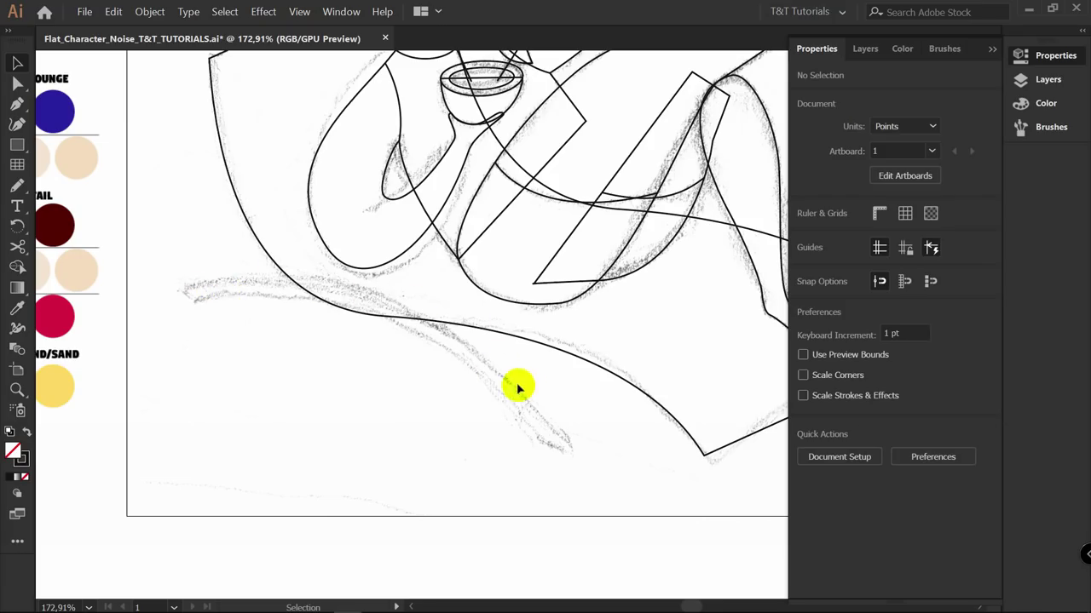
# Draw a circle about 271 pt in diameter over the sketched curved support below the lounge
pyautogui.press('z')
pyautogui.press('space')
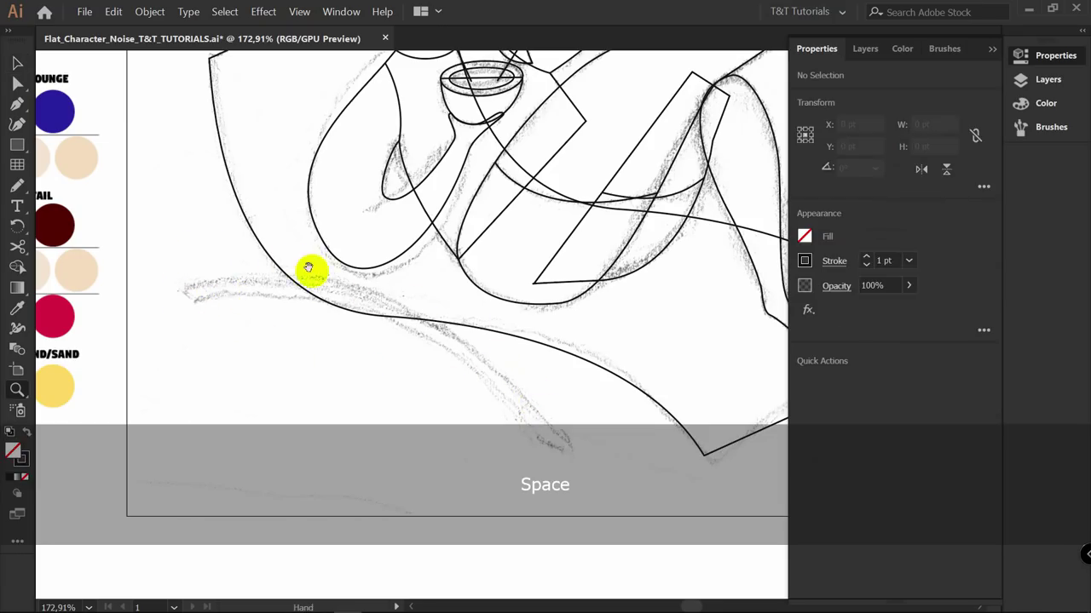
pyautogui.moveTo(309, 272); pyautogui.dragTo(328, 257)
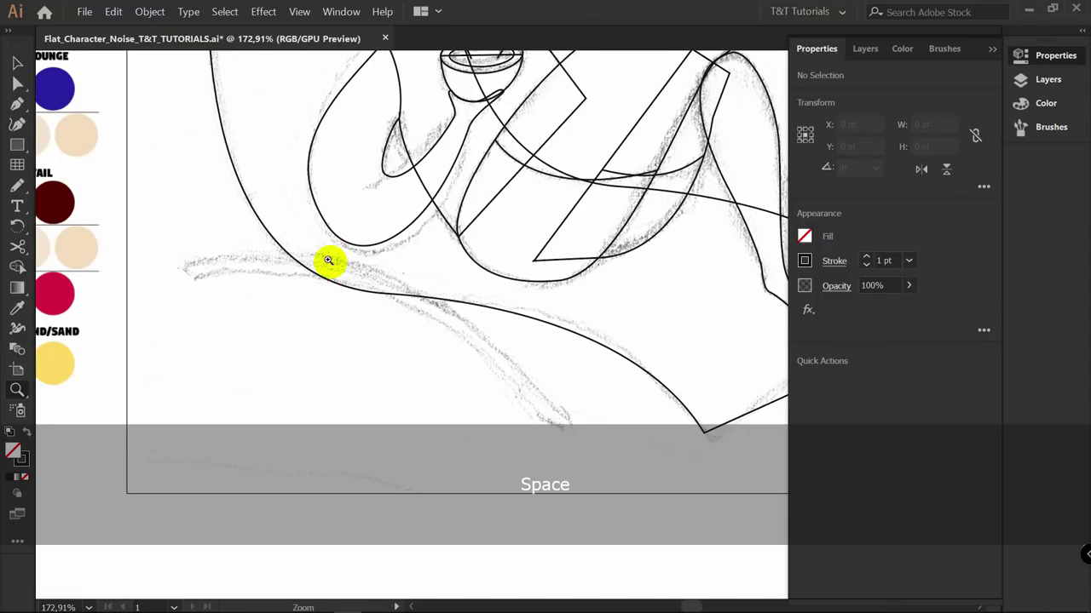
pyautogui.press('l')
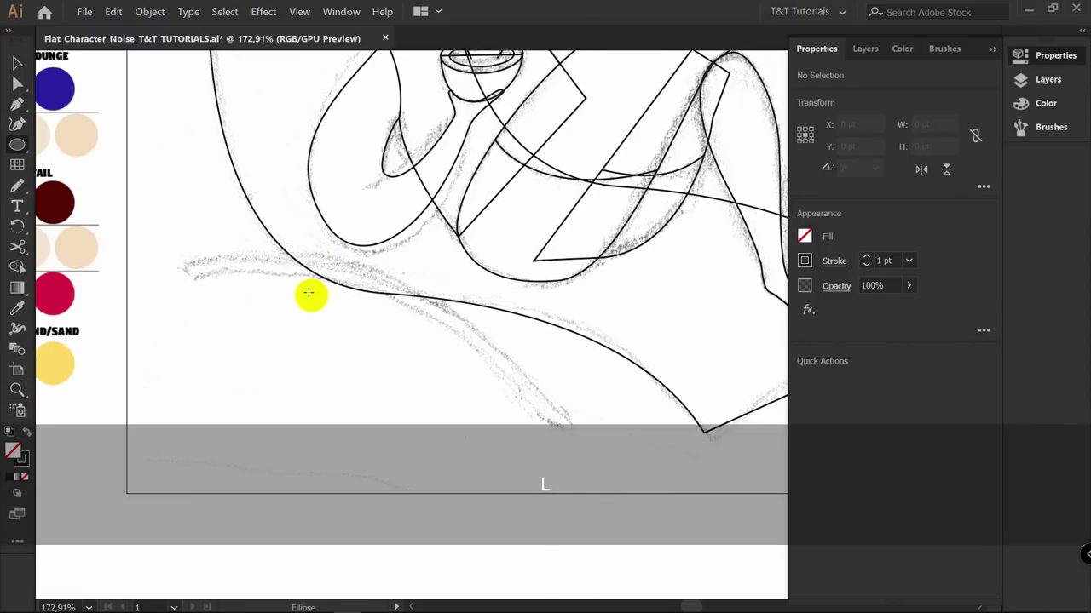
pyautogui.moveTo(224, 259); pyautogui.dragTo(572, 536)
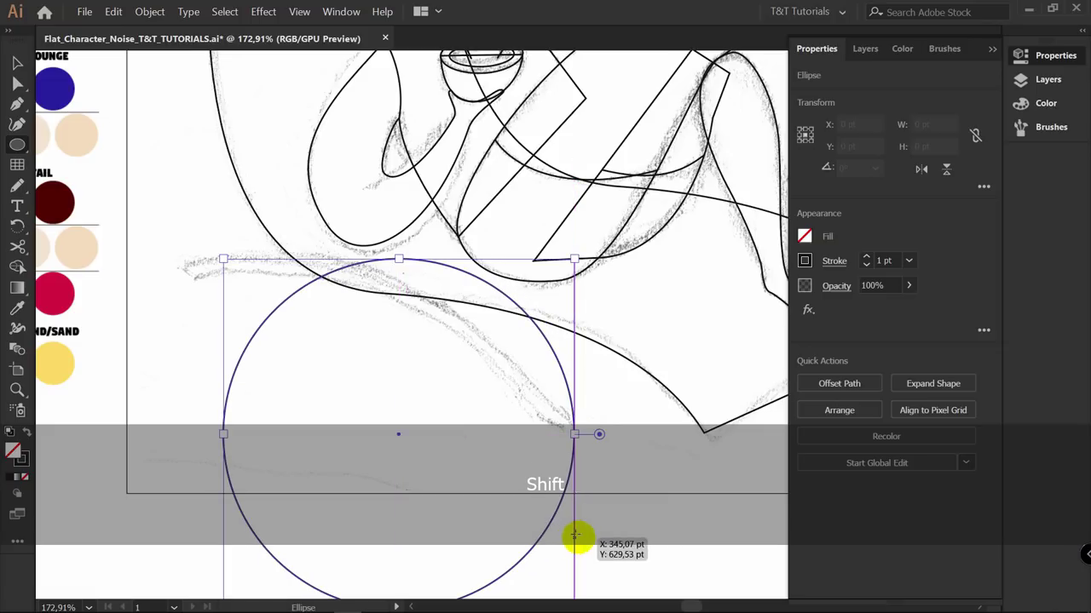
# Cover the circle's lower part with a rectangle and remove everything inside the rectangle with Shape Builder, keeping only the upper arc segment
pyautogui.press('space')
pyautogui.moveTo(529, 464); pyautogui.dragTo(469, 365)
pyautogui.press('v')
pyautogui.press('m')
pyautogui.moveTo(93, 539); pyautogui.dragTo(564, 271)
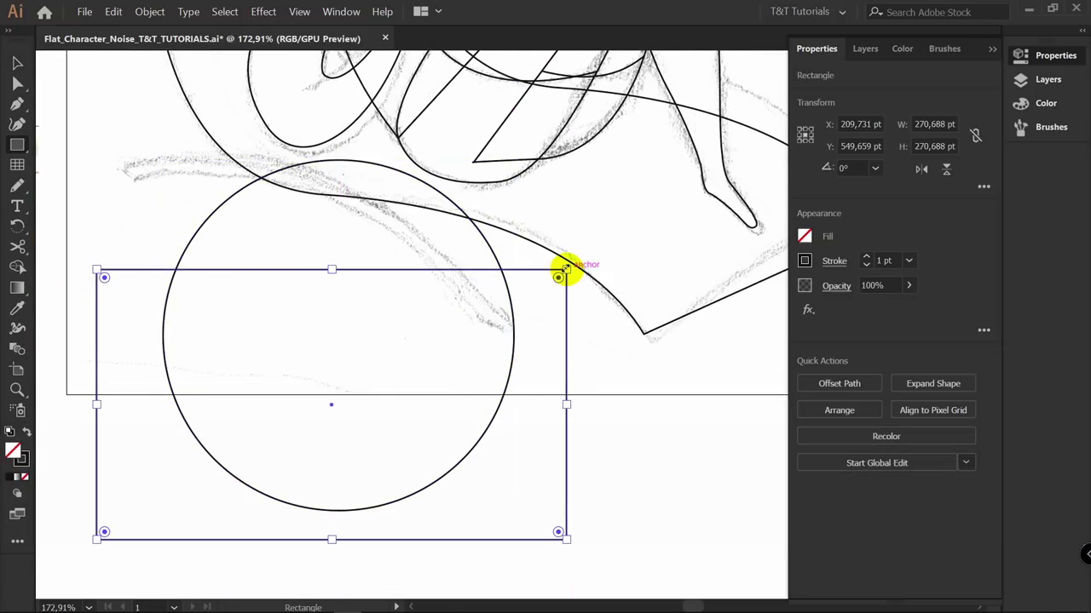
pyautogui.press('v')
pyautogui.moveTo(592, 317); pyautogui.dragTo(343, 463)
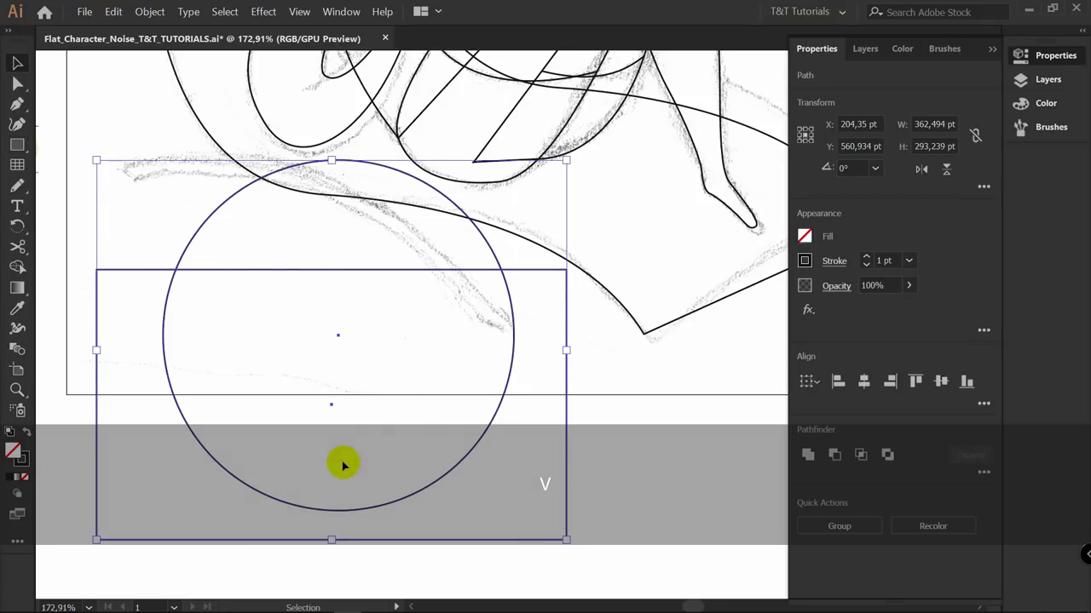
pyautogui.hotkey('shift', 'm')
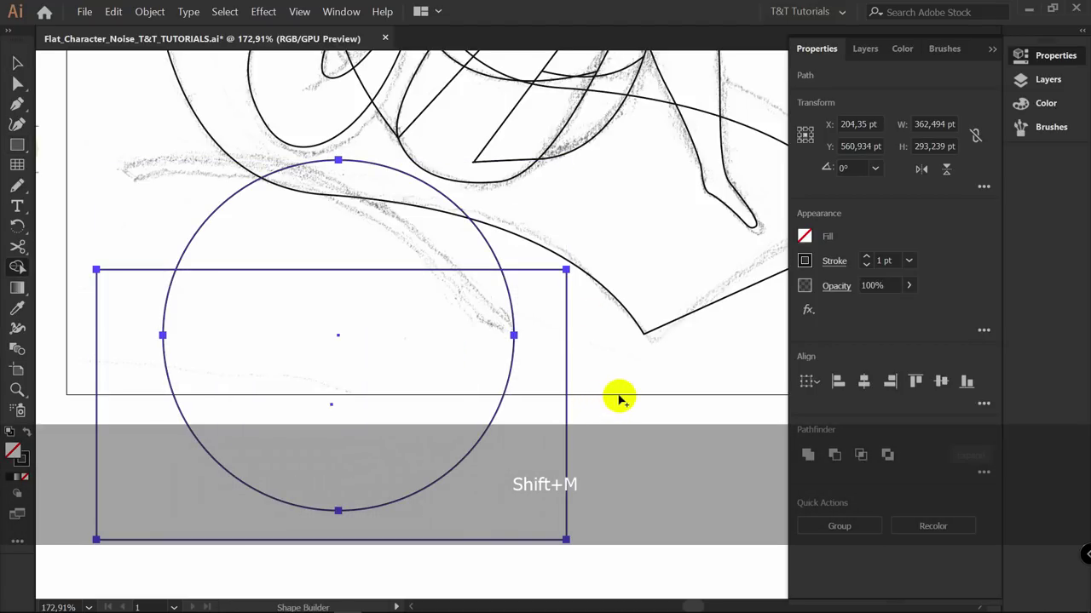
pyautogui.moveTo(555, 383); pyautogui.dragTo(129, 383)
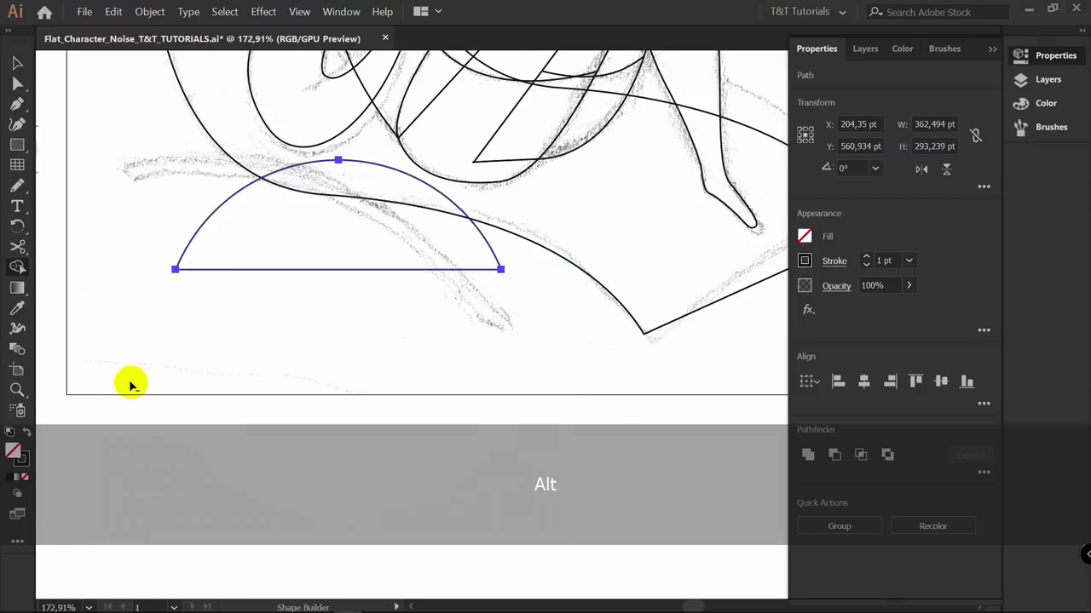
# Delete the straight base segment of the half-circle shape, keeping only the open arc
pyautogui.click(342, 270)
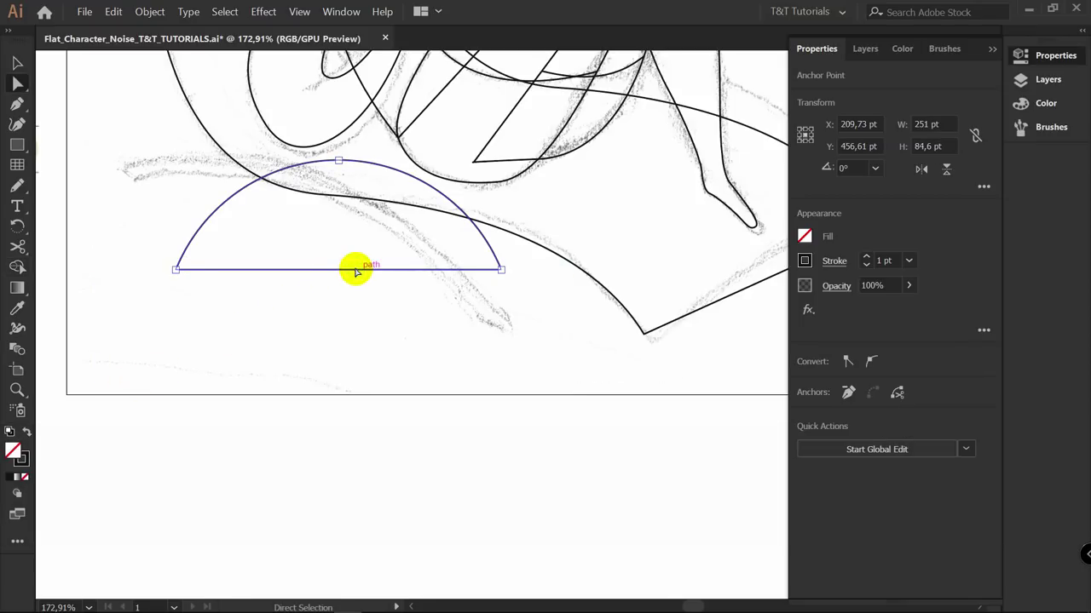
pyautogui.press('Delete')
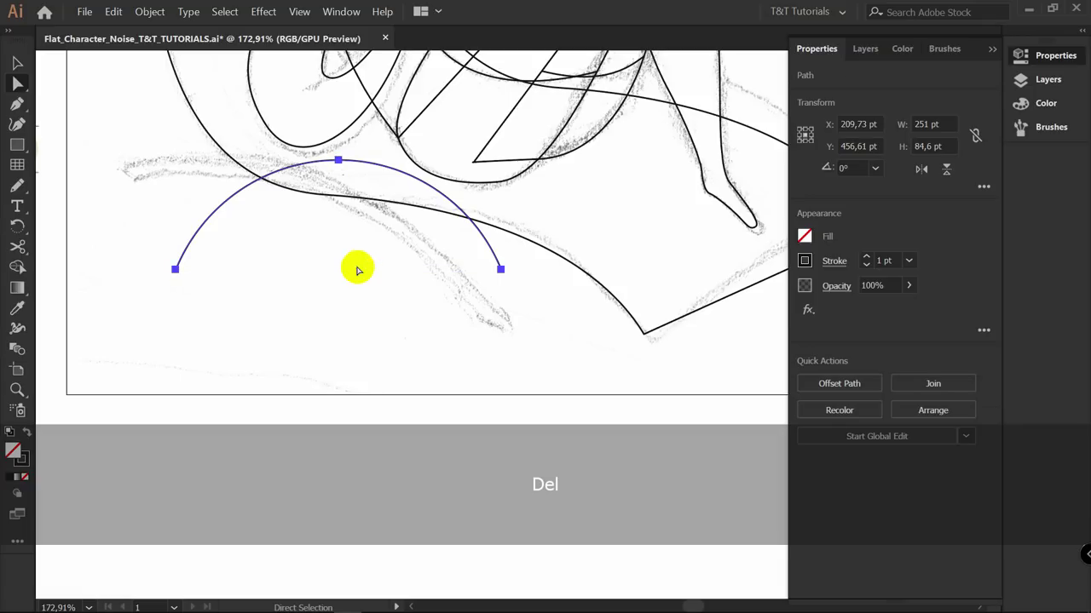
# Start a 3D Extrude & Bevel effect on the arc with preview on and the Isometric Left position
pyautogui.click(266, 13)
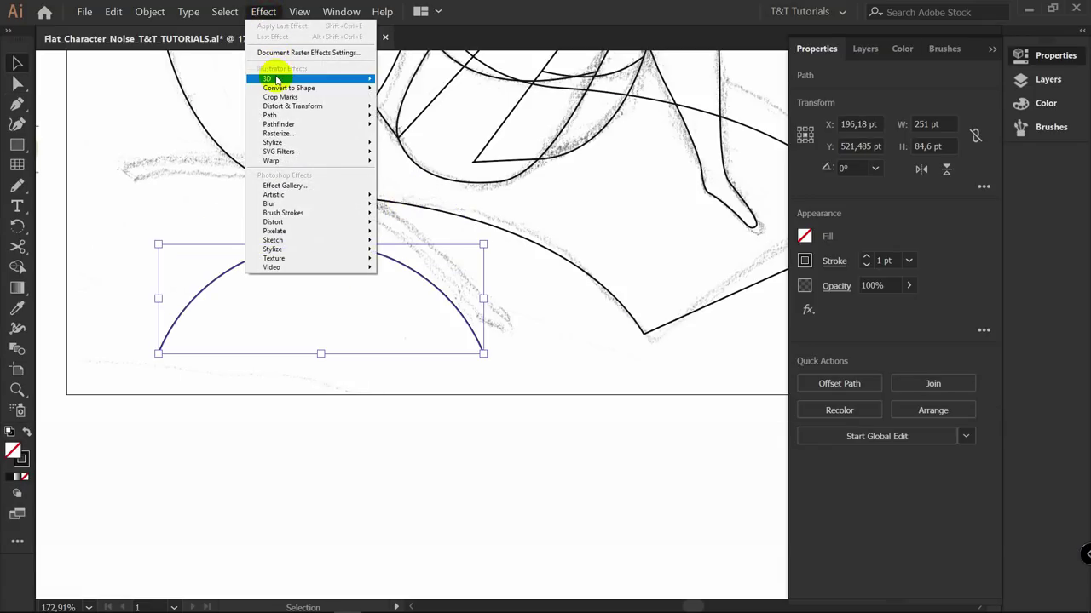
pyautogui.moveTo(316, 77)
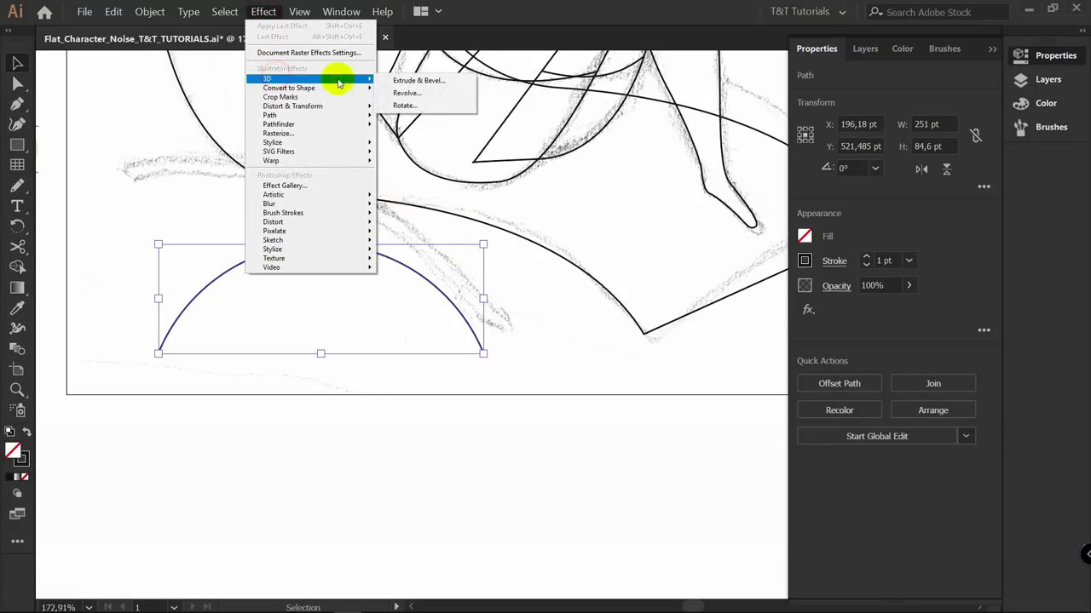
pyautogui.click(426, 75)
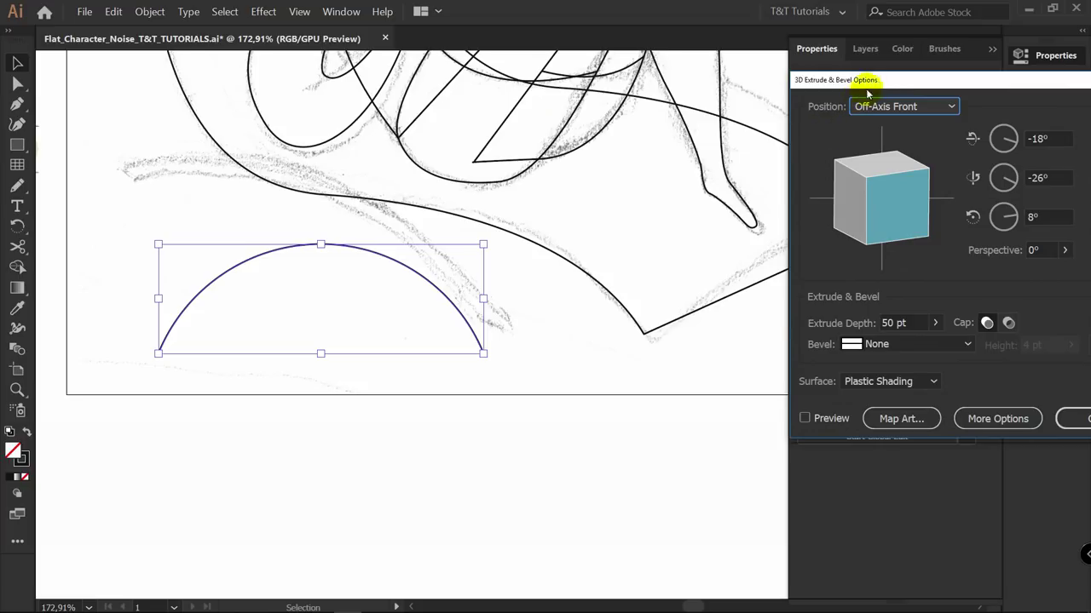
pyautogui.moveTo(863, 96); pyautogui.dragTo(737, 86)
pyautogui.click(714, 410)
pyautogui.click(824, 99)
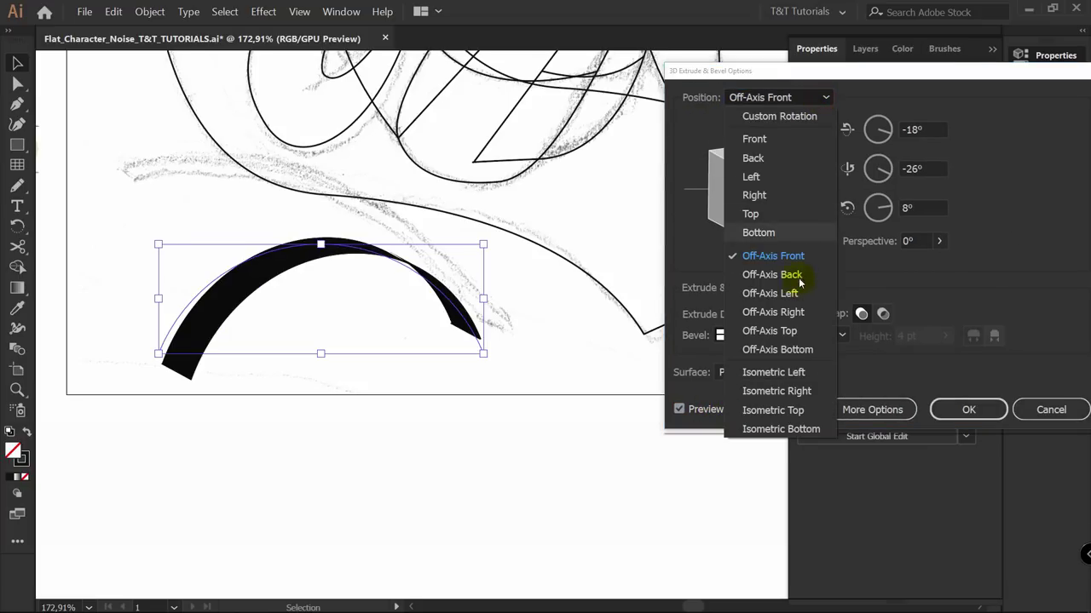
pyautogui.click(797, 375)
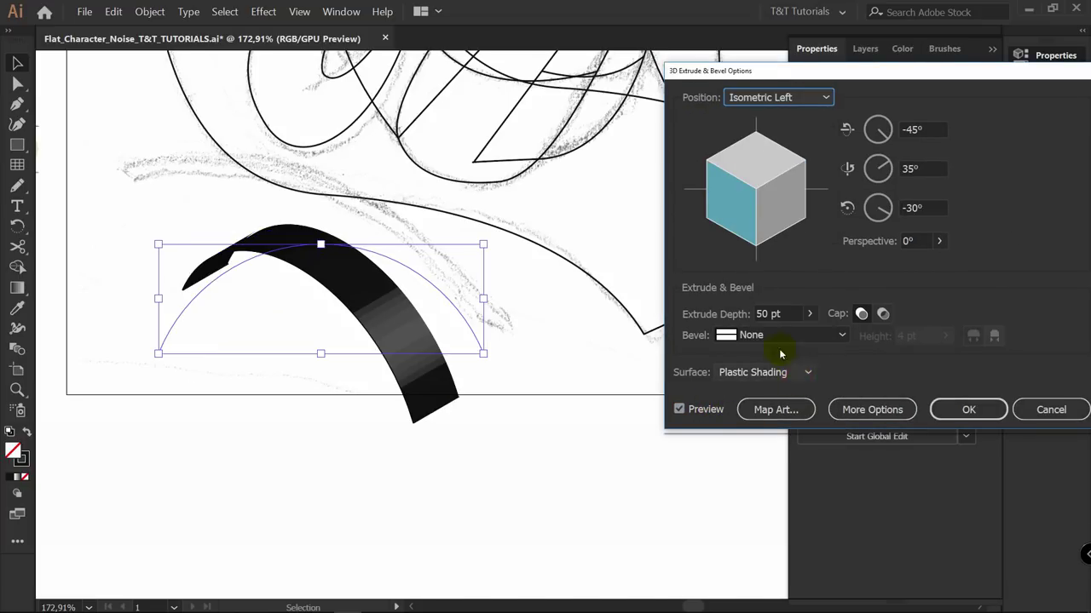
# Rotate the extruded arc to about -37°, 21° and -20°, set the extrude depth to 20 pt and apply the effect
pyautogui.moveTo(769, 146); pyautogui.dragTo(765, 193)
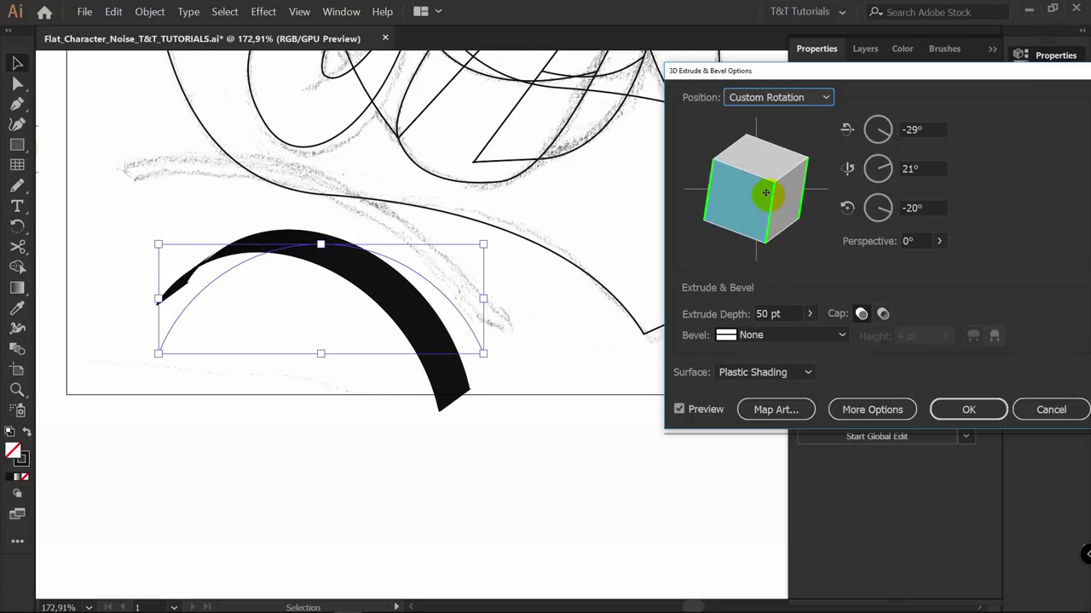
pyautogui.doubleClick(763, 314)
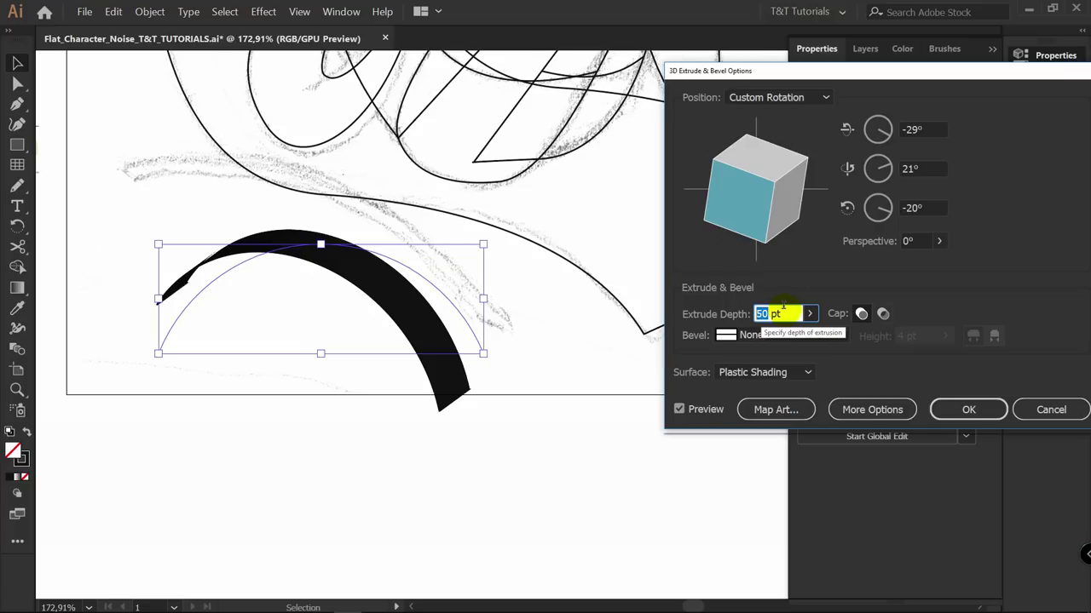
pyautogui.write('20')
pyautogui.press('Tab')
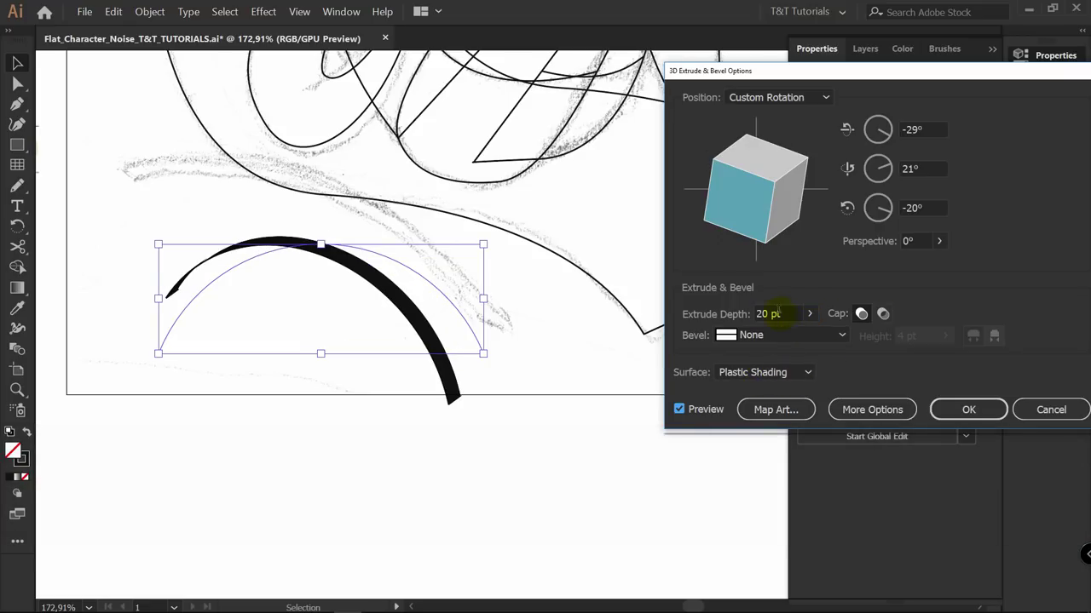
pyautogui.moveTo(751, 175); pyautogui.dragTo(752, 182)
pyautogui.click(970, 413)
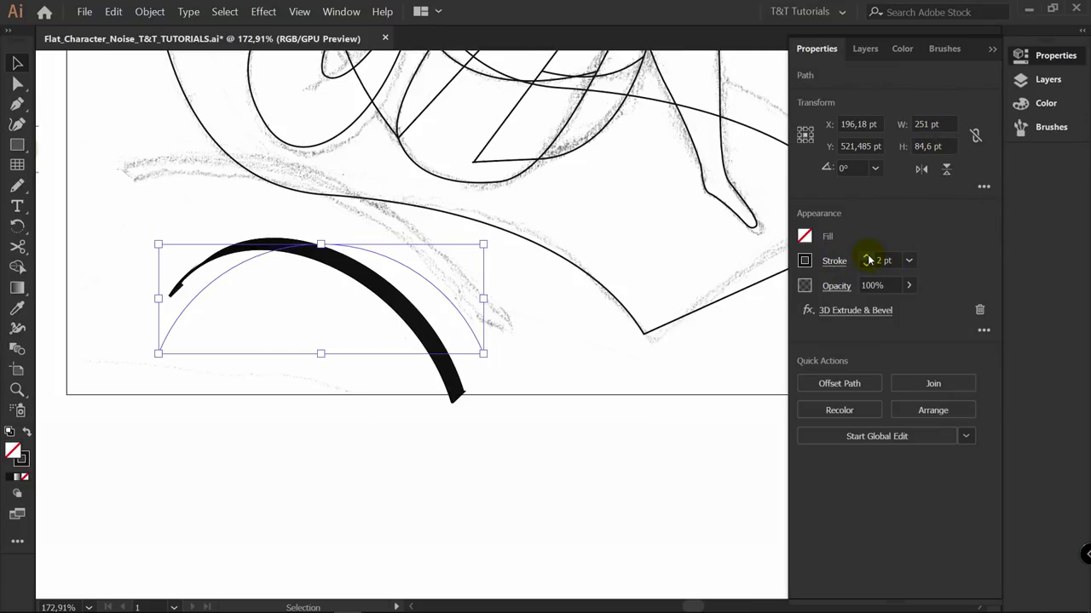
# Increase the arc's stroke weight to 10 pt and set its stroke color to light gray C4C4C4
pyautogui.click(868, 257)
pyautogui.click(868, 258)
pyautogui.click(867, 257)
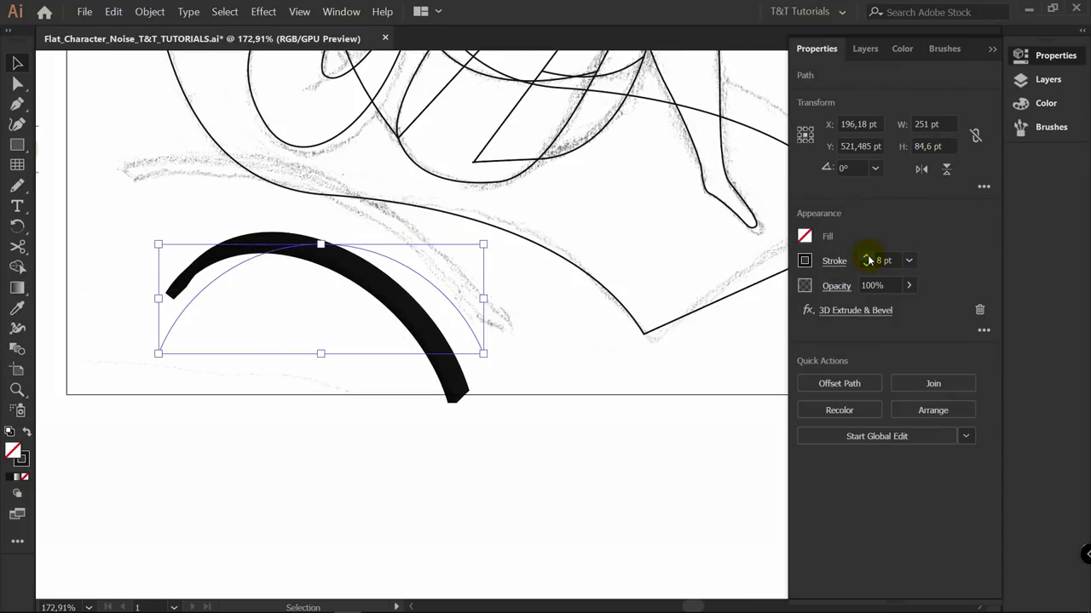
pyautogui.doubleClick(21, 460)
pyautogui.moveTo(231, 187); pyautogui.dragTo(110, 185)
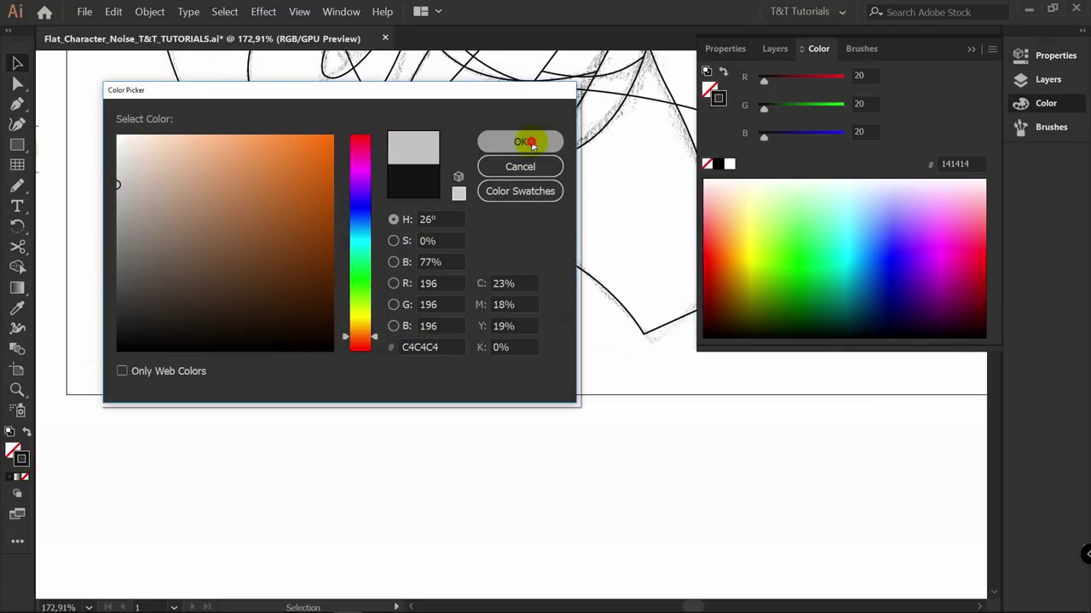
pyautogui.click(518, 141)
# Edit the arc's 3D Extrude & Bevel effect to a rotation of about -35°, 22°, -20° and a 15 pt depth
pyautogui.click(849, 311)
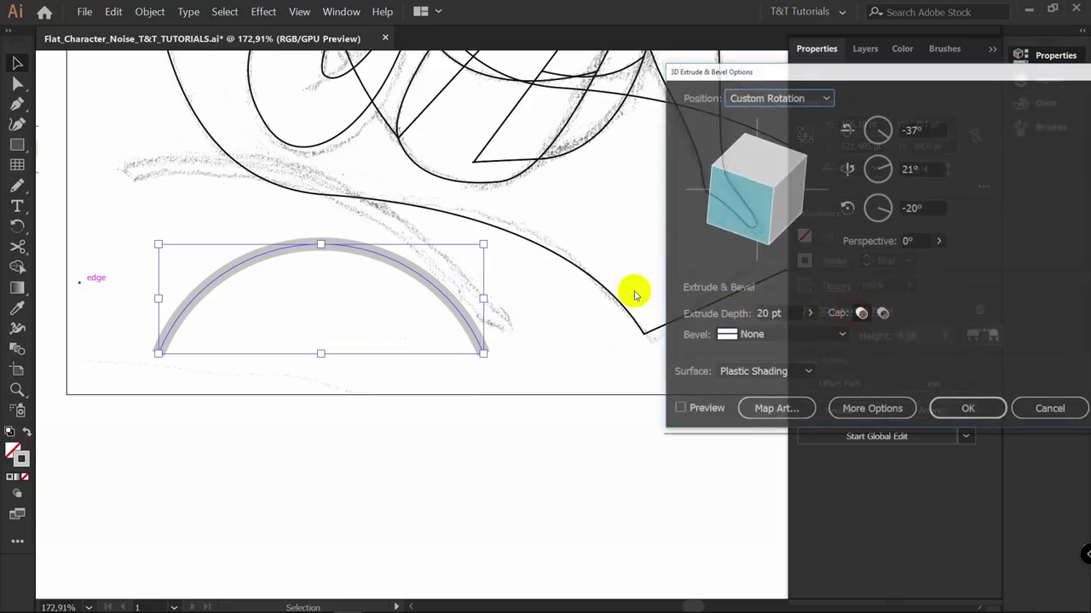
pyautogui.click(680, 409)
pyautogui.moveTo(776, 208); pyautogui.dragTo(754, 177)
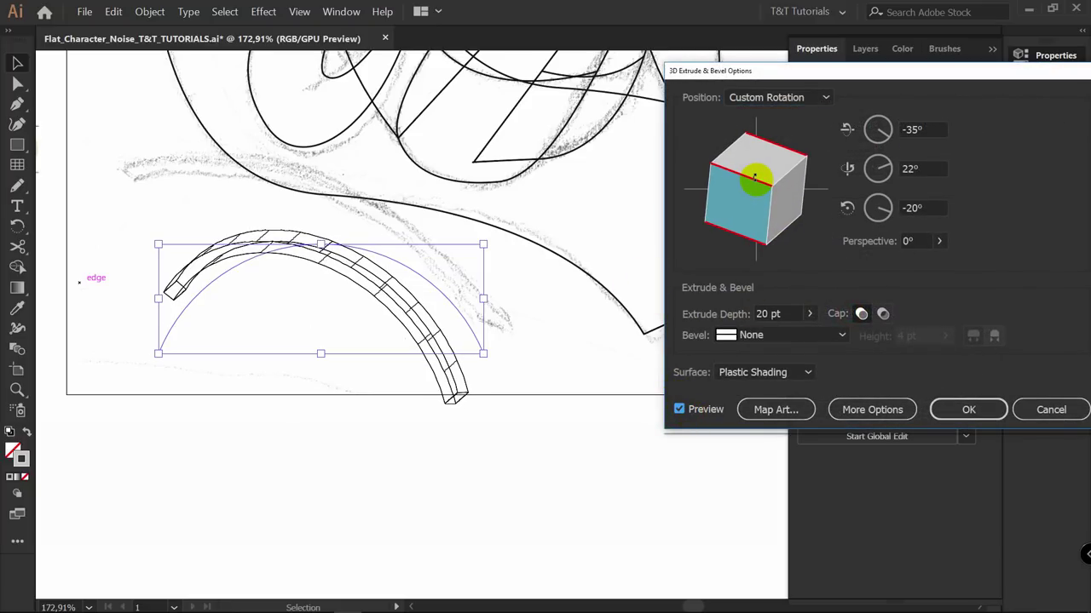
pyautogui.doubleClick(762, 314)
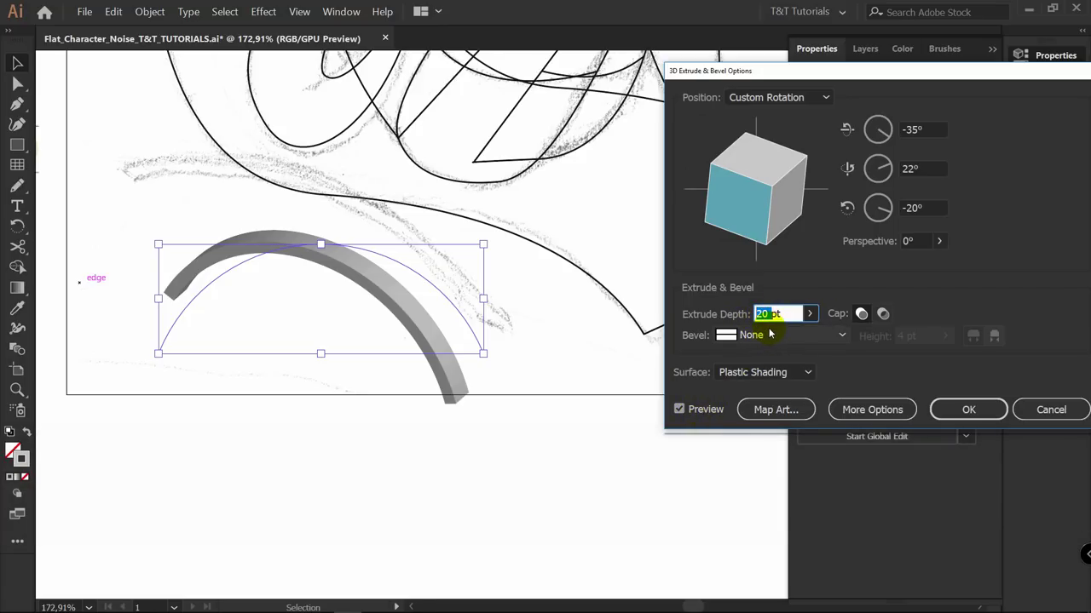
pyautogui.write('15')
pyautogui.press('Tab')
# Flatten the arc to about 47 pt high and position it over the sketched lounge support
pyautogui.press('z')
pyautogui.moveTo(366, 301); pyautogui.dragTo(404, 306)
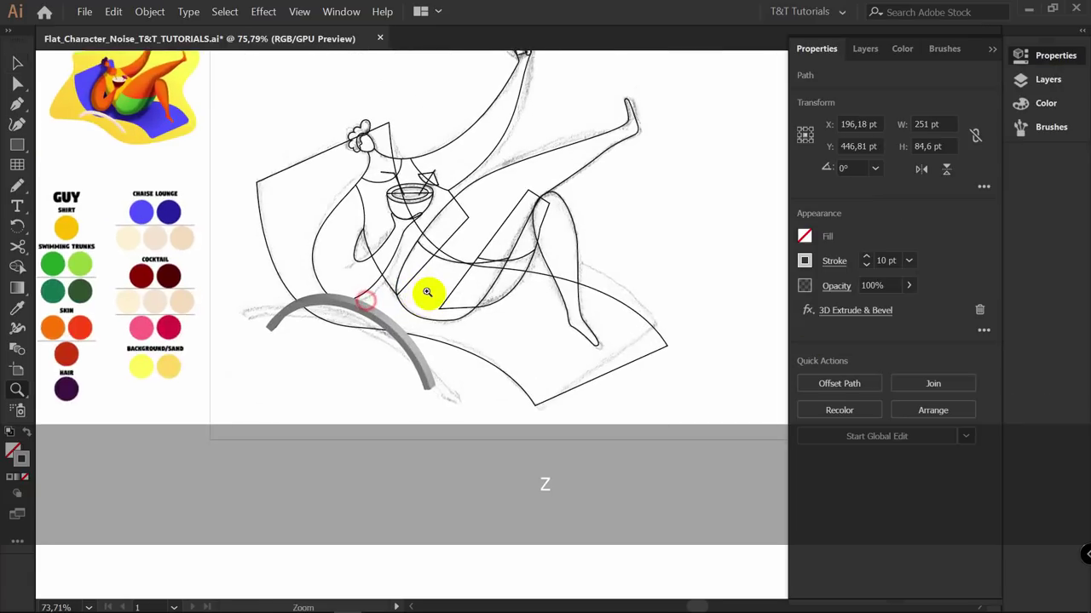
pyautogui.press('v')
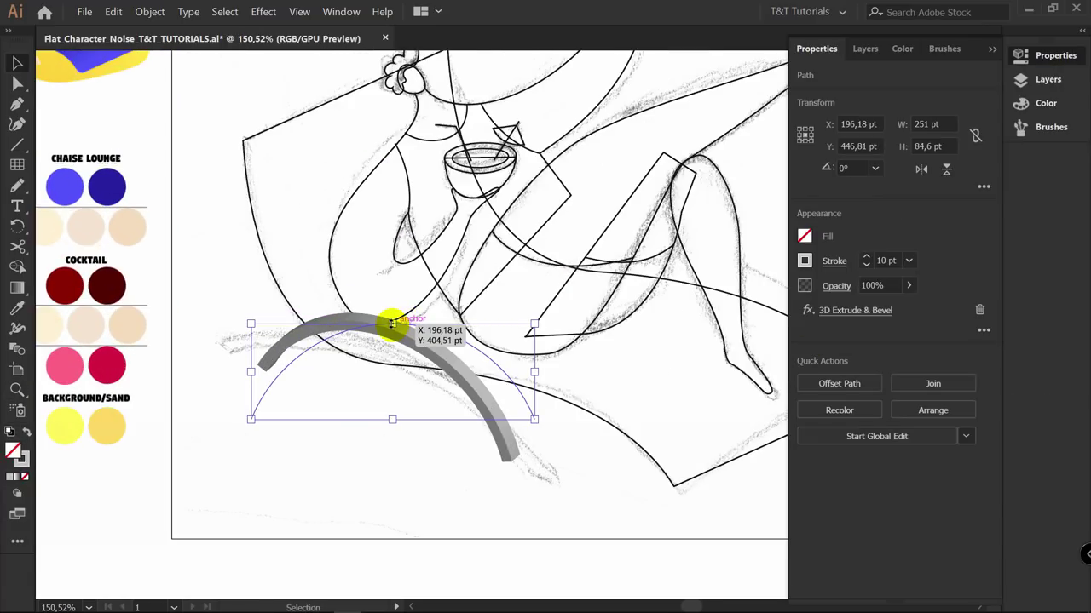
pyautogui.moveTo(391, 324); pyautogui.dragTo(391, 356)
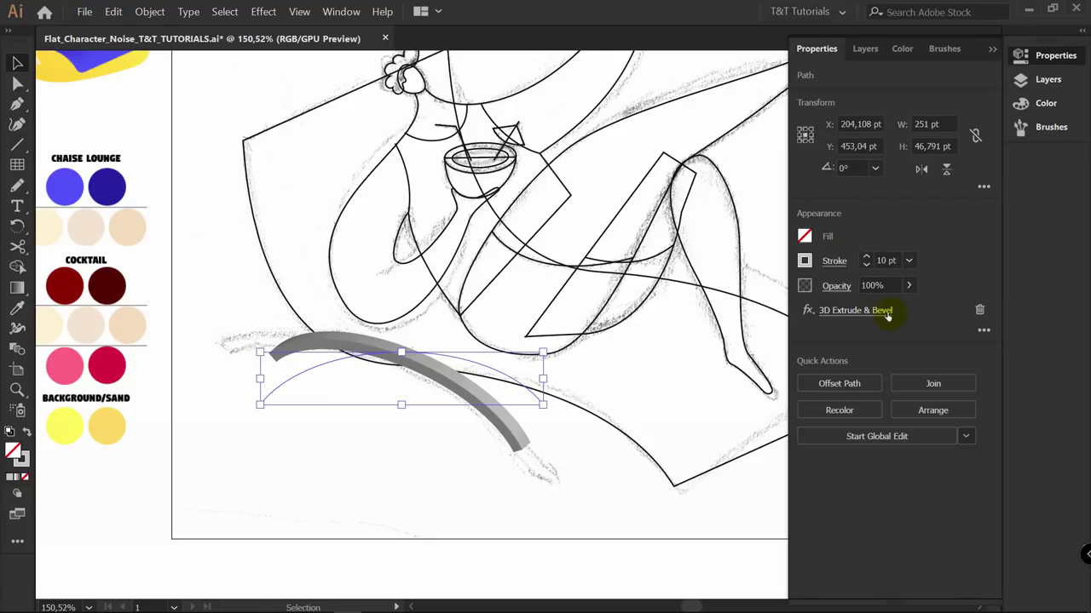
# Set the 3D effect's surface to No Shading and expand the arc's appearance into editable shapes
pyautogui.click(874, 312)
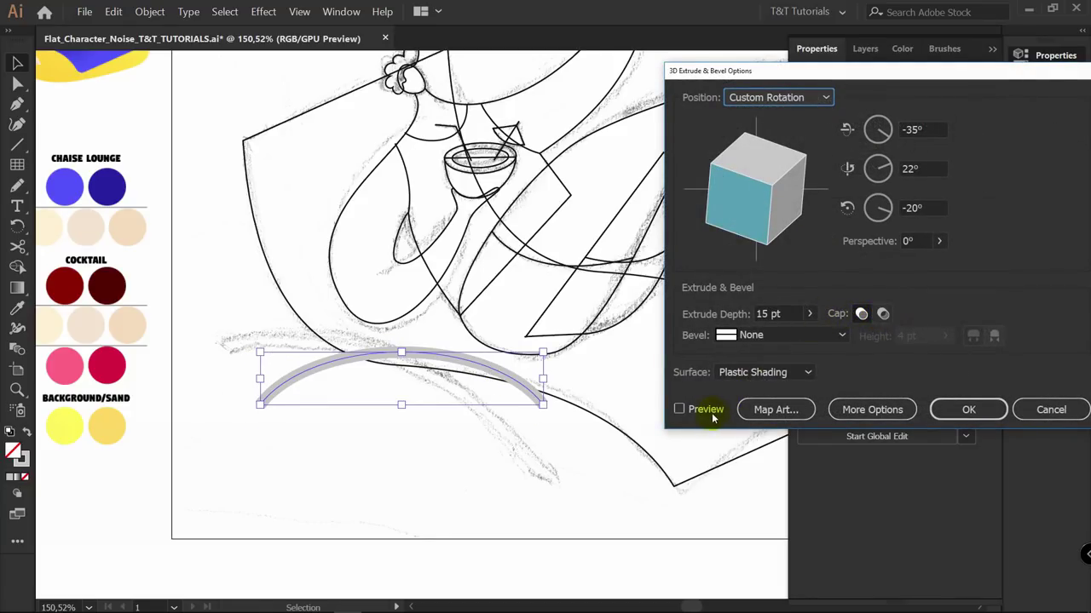
pyautogui.click(711, 410)
pyautogui.click(799, 377)
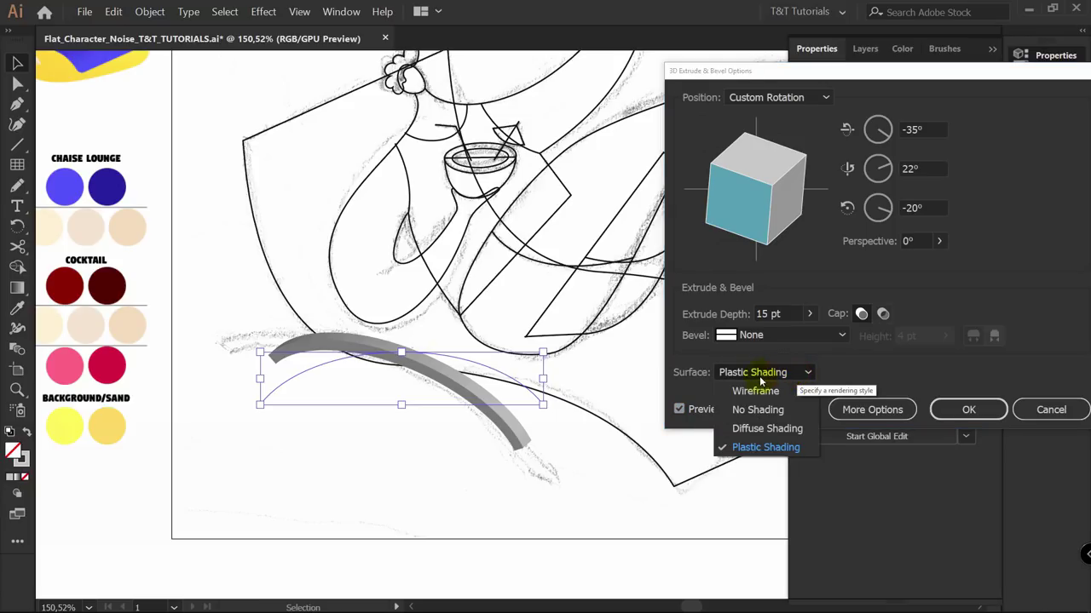
pyautogui.click(756, 410)
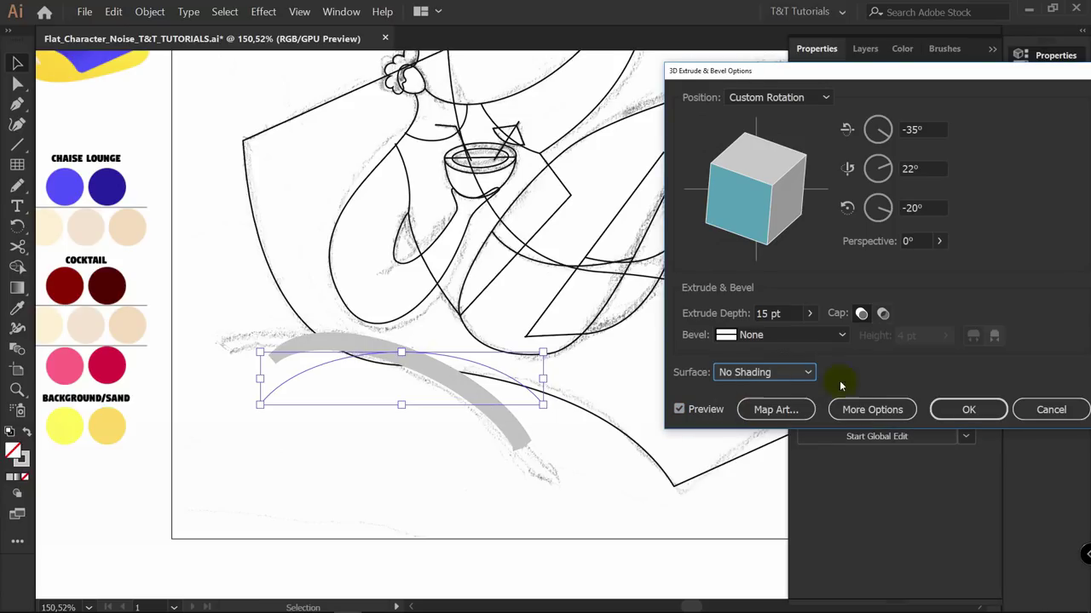
pyautogui.click(968, 410)
pyautogui.click(149, 12)
pyautogui.click(155, 147)
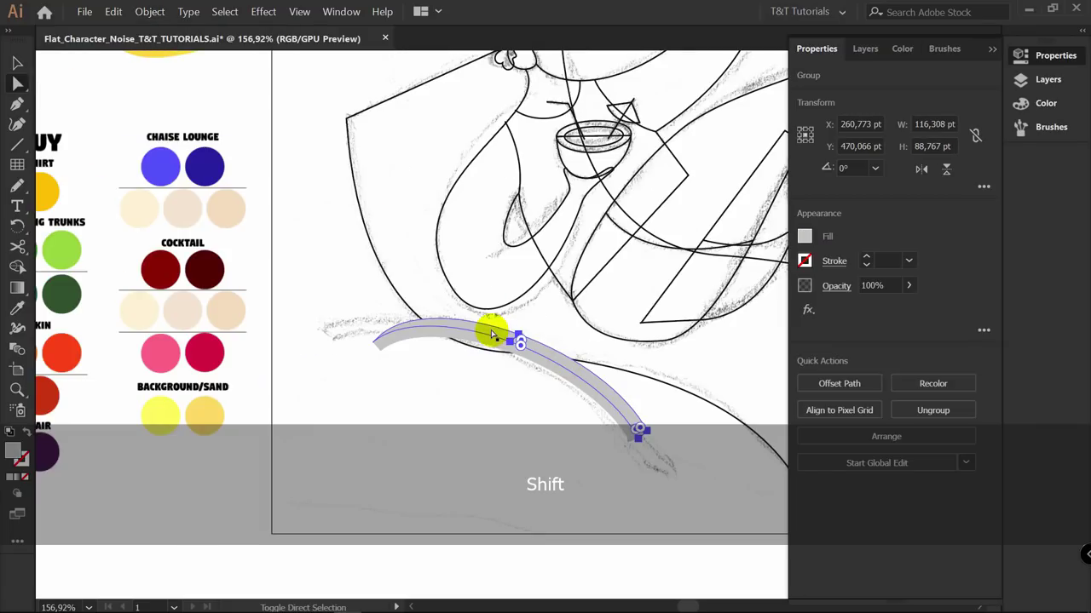
# Color the faces of the expanded lounge support with the cream and beige Chaise Lounge swatches
pyautogui.keyDown('shift'); pyautogui.click(492, 332); pyautogui.keyUp('shift')
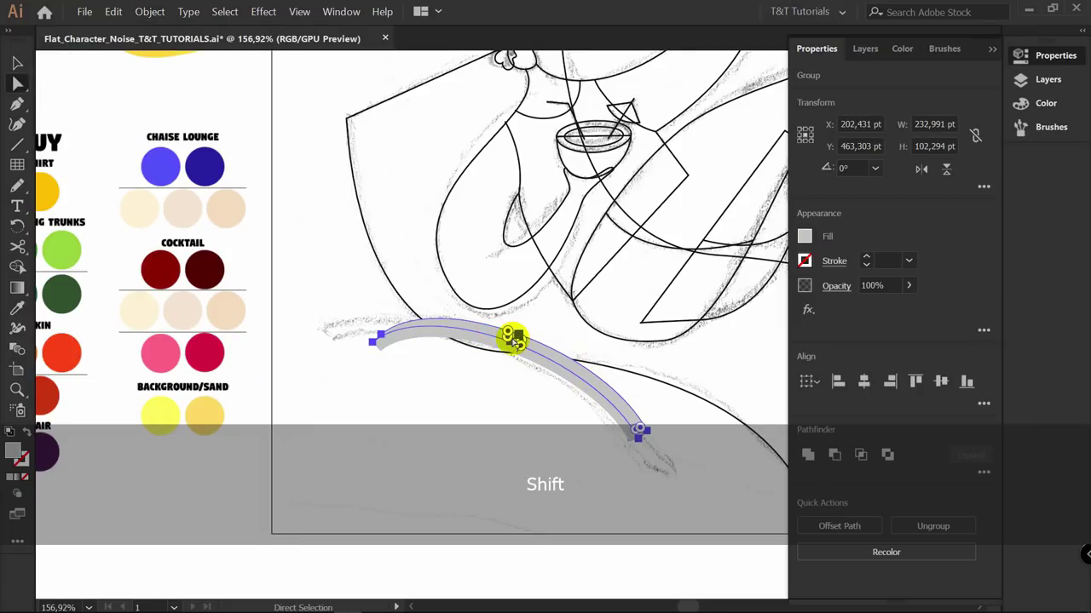
pyautogui.press('i')
pyautogui.click(189, 213)
pyautogui.click(186, 211)
pyautogui.press('v')
pyautogui.click(397, 383)
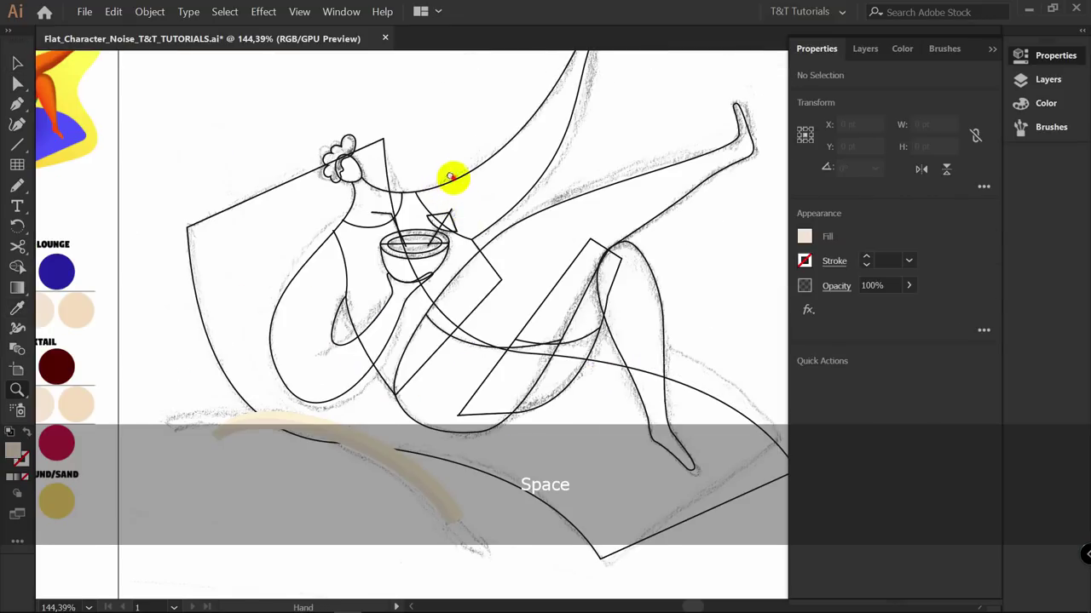
# Draw a curved path across the bent elbow from the inner arm bend to the outer edge, separating forearm from upper arm
pyautogui.moveTo(450, 177); pyautogui.dragTo(438, 212)
pyautogui.press('v')
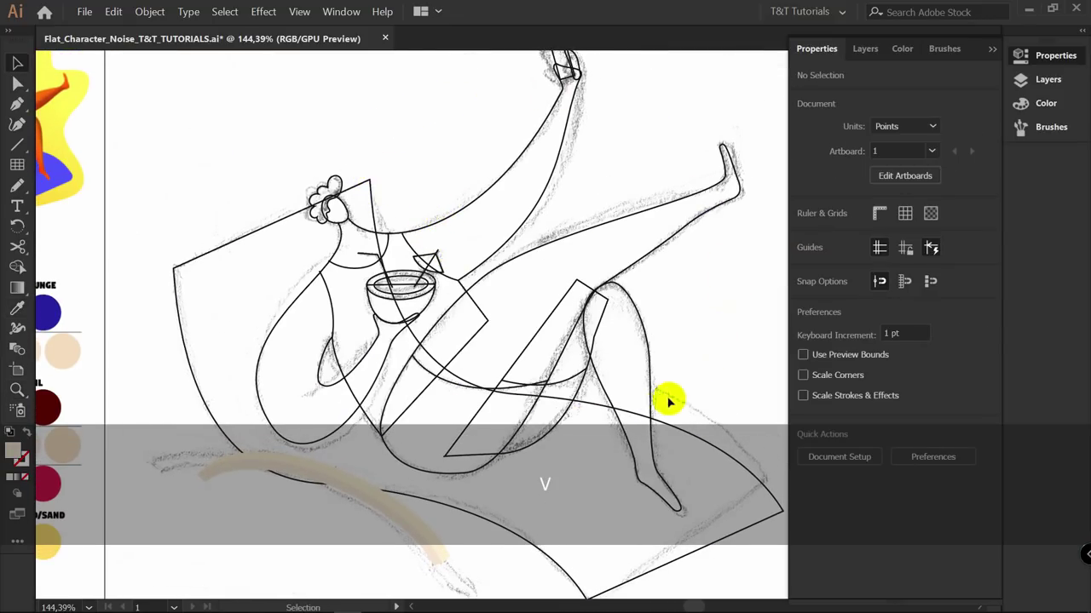
pyautogui.click(457, 383)
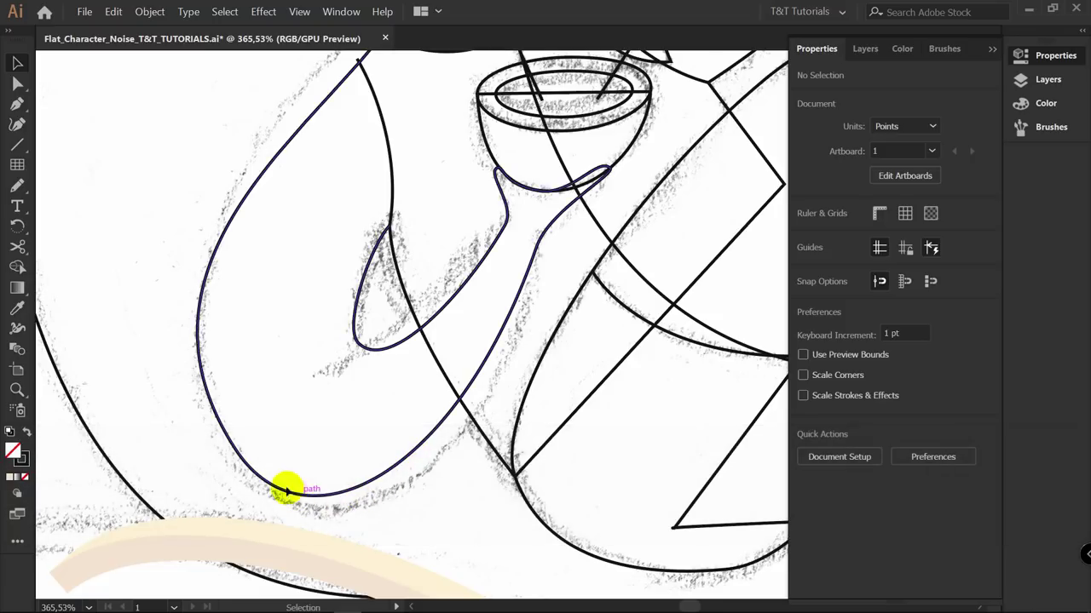
pyautogui.press('space')
pyautogui.moveTo(476, 284); pyautogui.dragTo(400, 382)
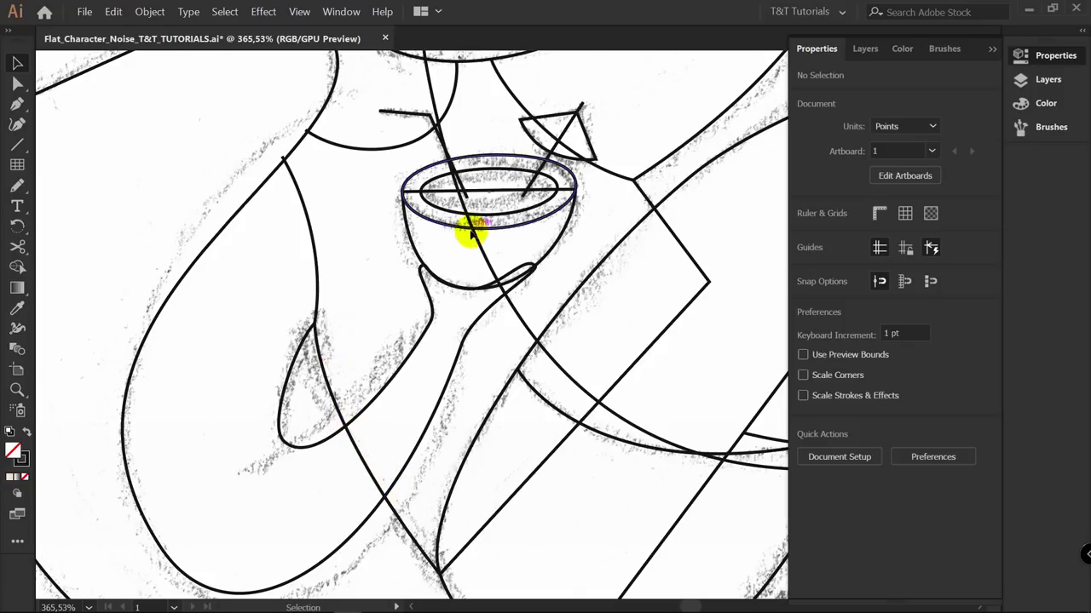
pyautogui.moveTo(407, 410); pyautogui.dragTo(480, 275)
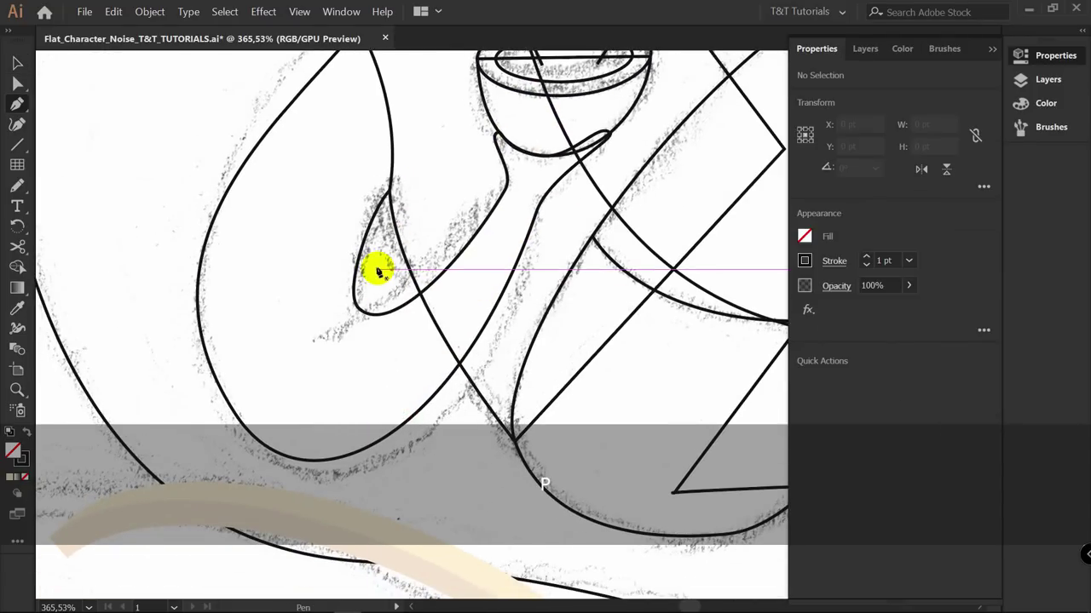
pyautogui.click(378, 304)
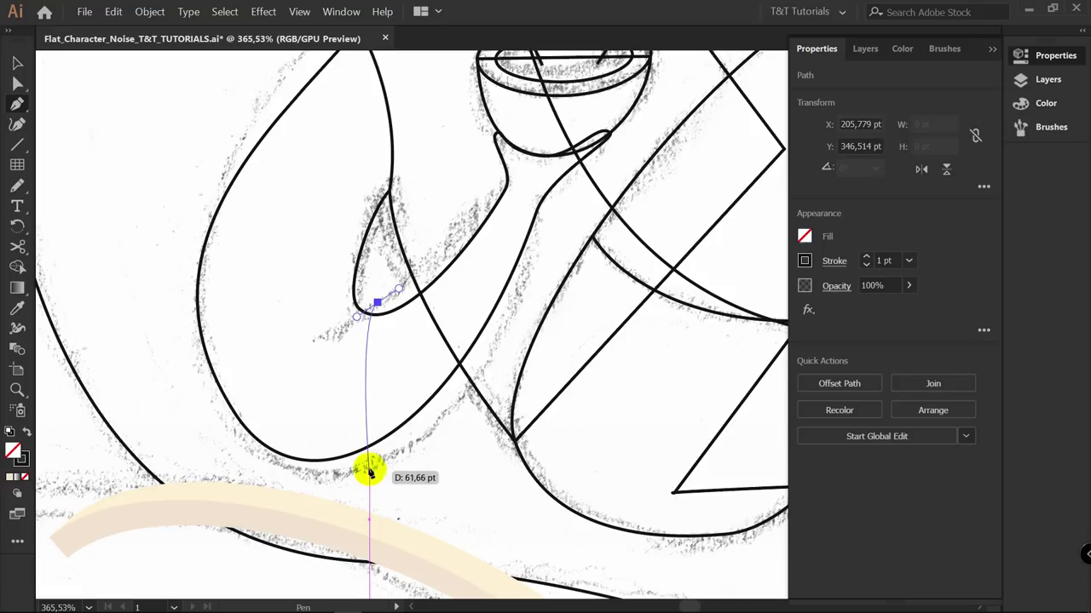
pyautogui.moveTo(374, 460); pyautogui.dragTo(441, 514)
# Select the bent arm with the elbow curve and split off the forearm and hand as a separate shape with Shape Builder
pyautogui.press('v')
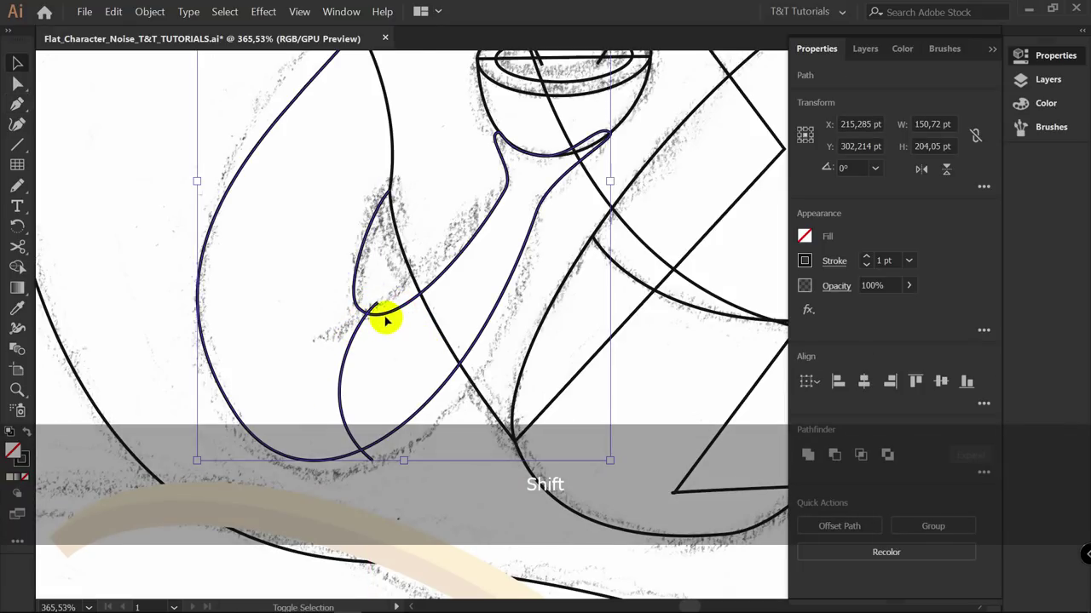
pyautogui.hotkey('shift', 'm')
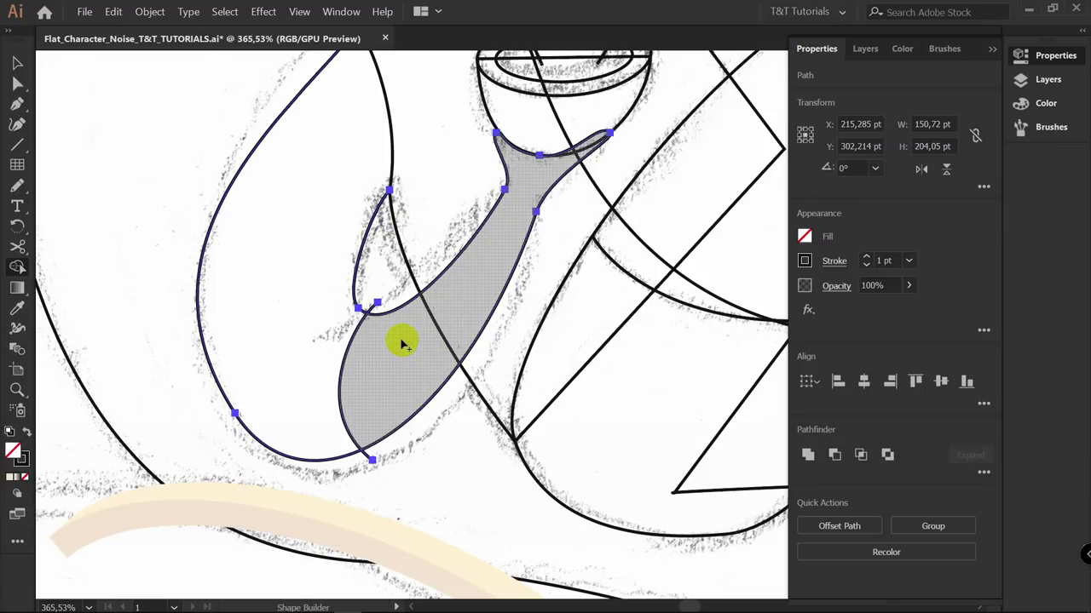
pyautogui.click(397, 339)
pyautogui.press('v')
pyautogui.moveTo(252, 199); pyautogui.dragTo(310, 246)
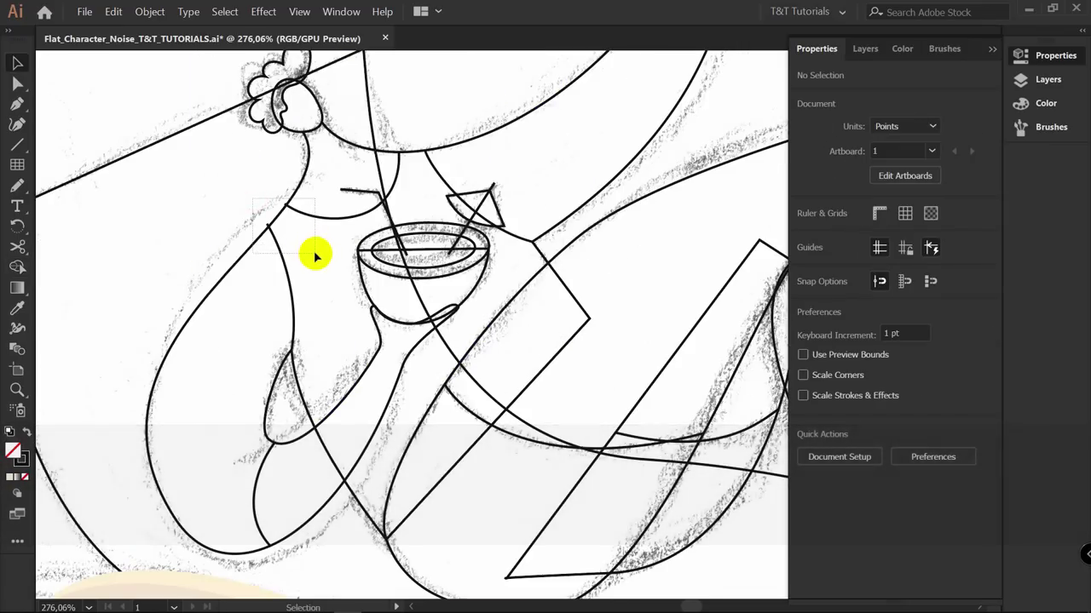
pyautogui.click(349, 217)
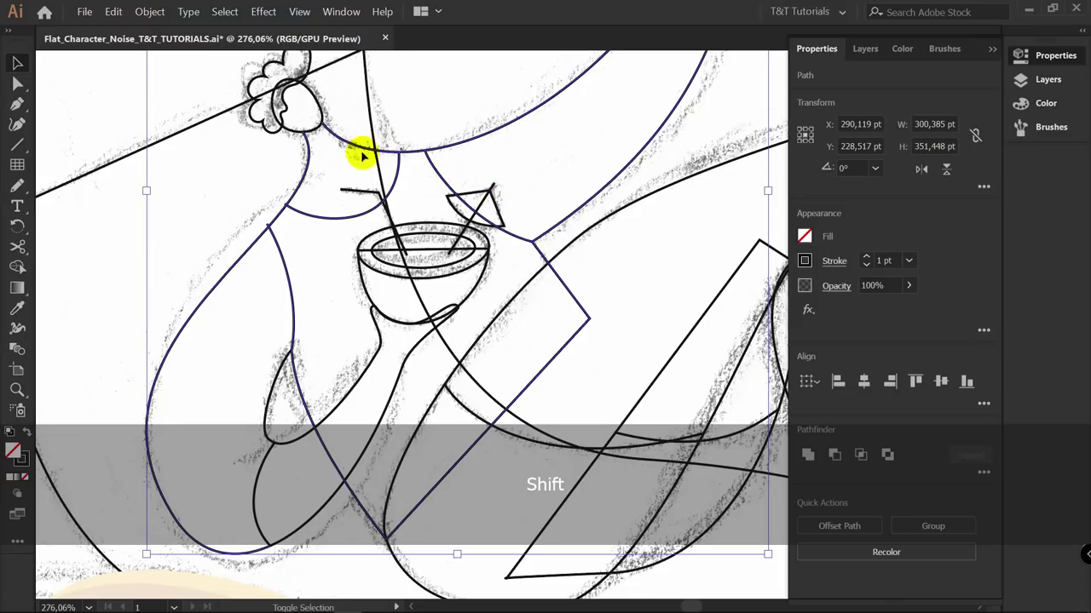
pyautogui.keyDown('shift'); pyautogui.click(315, 131); pyautogui.keyUp('shift')
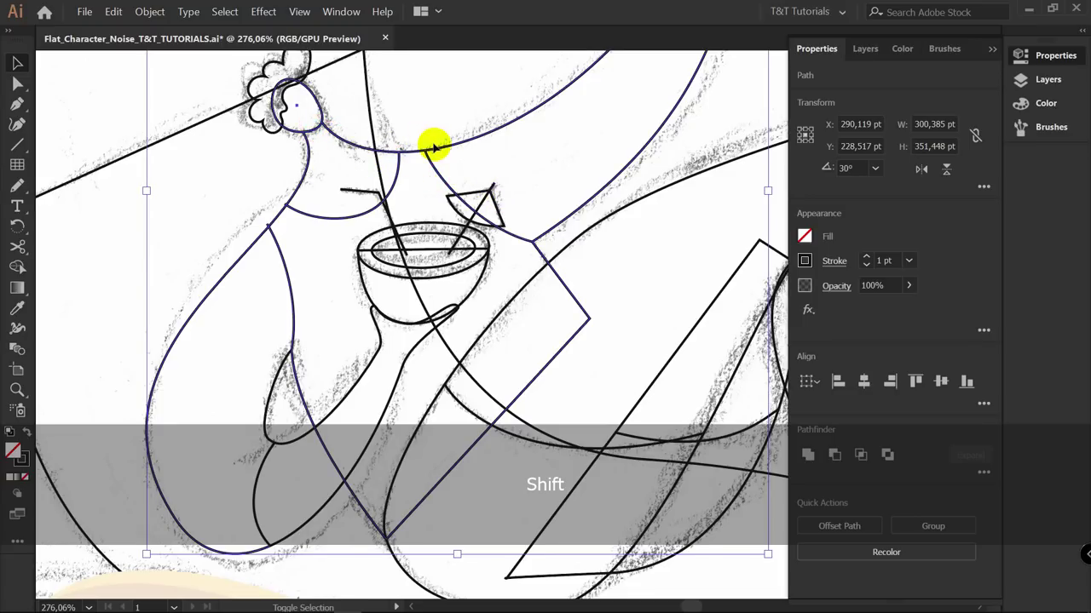
pyautogui.hotkey('shift', 'm')
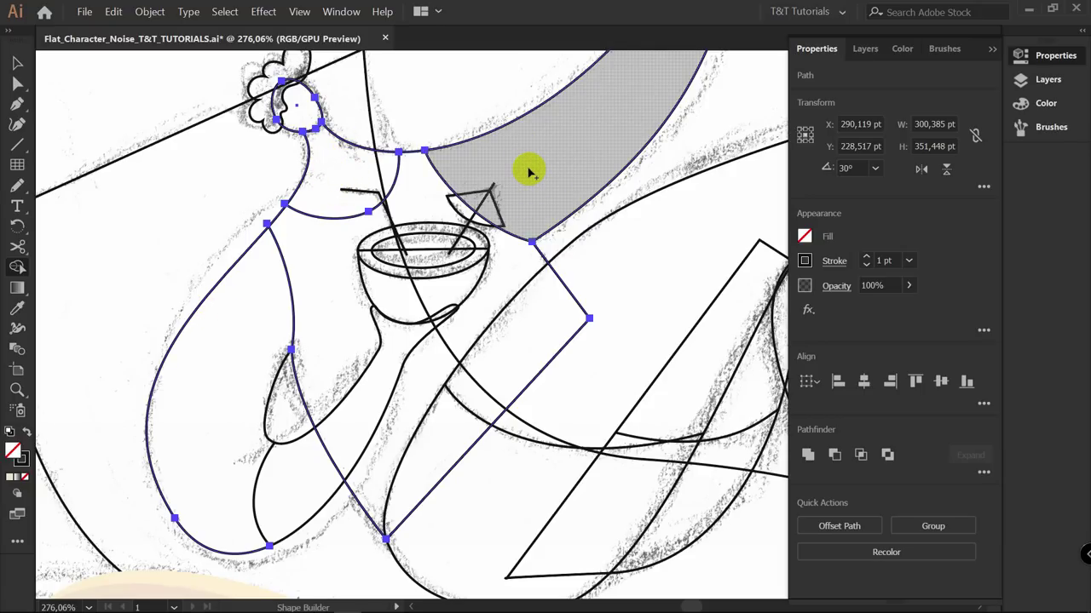
pyautogui.scroll(-1, 337, 166)
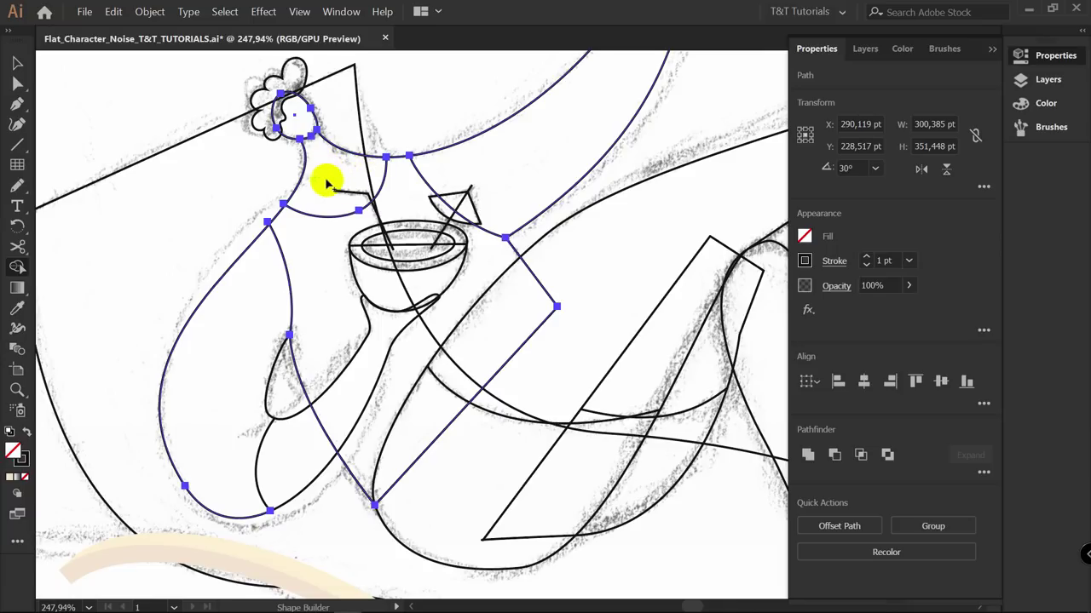
# Extend the top end of the front neck line slightly past the chin so it overlaps the face outline
pyautogui.press('z')
pyautogui.moveTo(305, 130); pyautogui.dragTo(526, 138)
pyautogui.press('v')
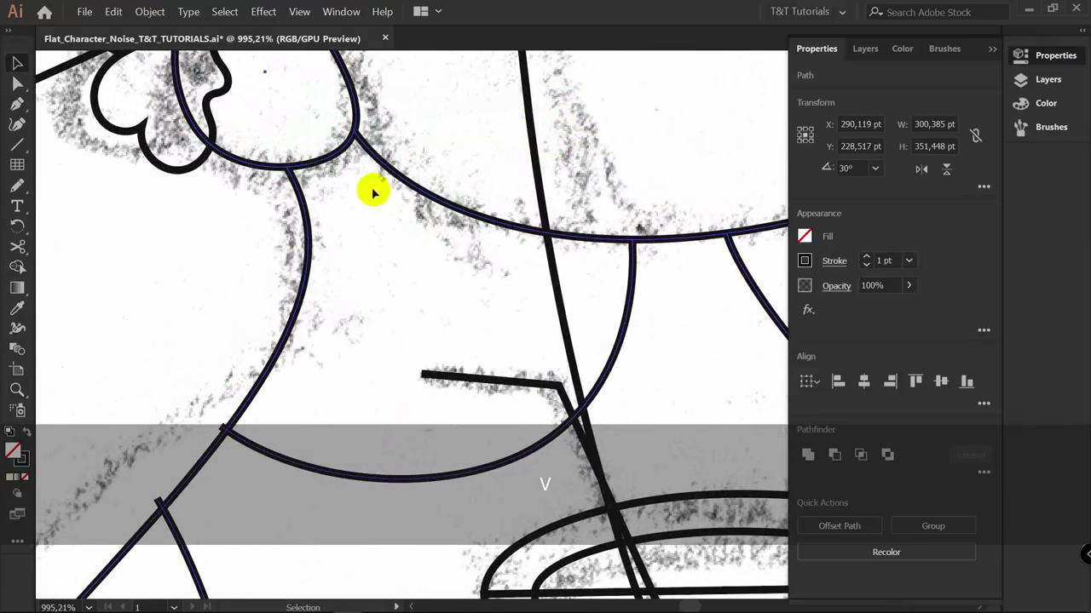
pyautogui.click(338, 231)
pyautogui.press('a')
pyautogui.moveTo(286, 165); pyautogui.dragTo(284, 161)
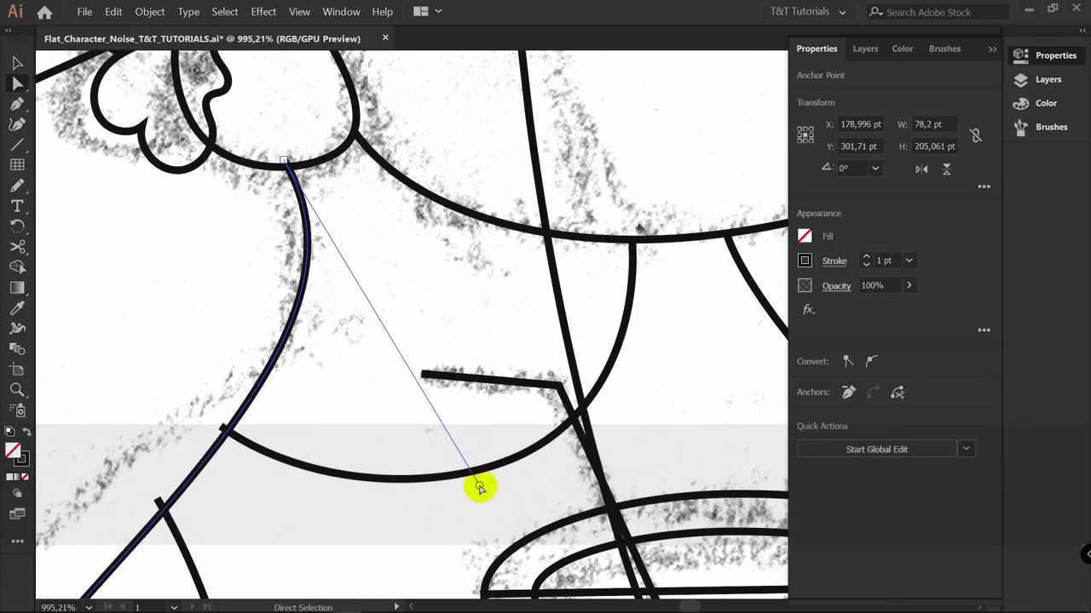
pyautogui.click(309, 409)
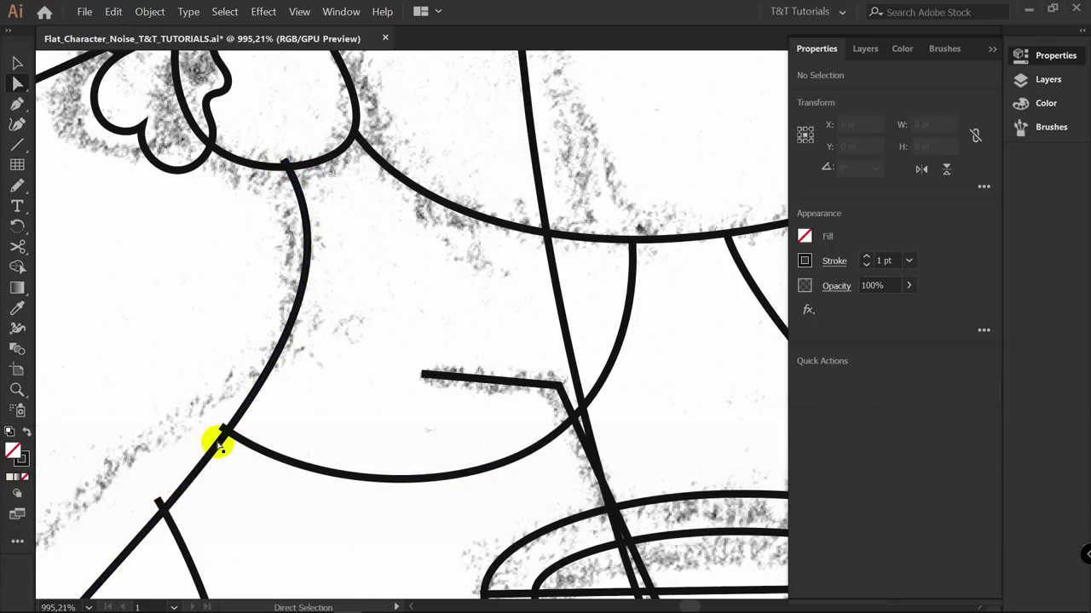
# Snap the upper end anchor of the neckline curve onto the shoulder line where the two paths intersect
pyautogui.click(373, 156)
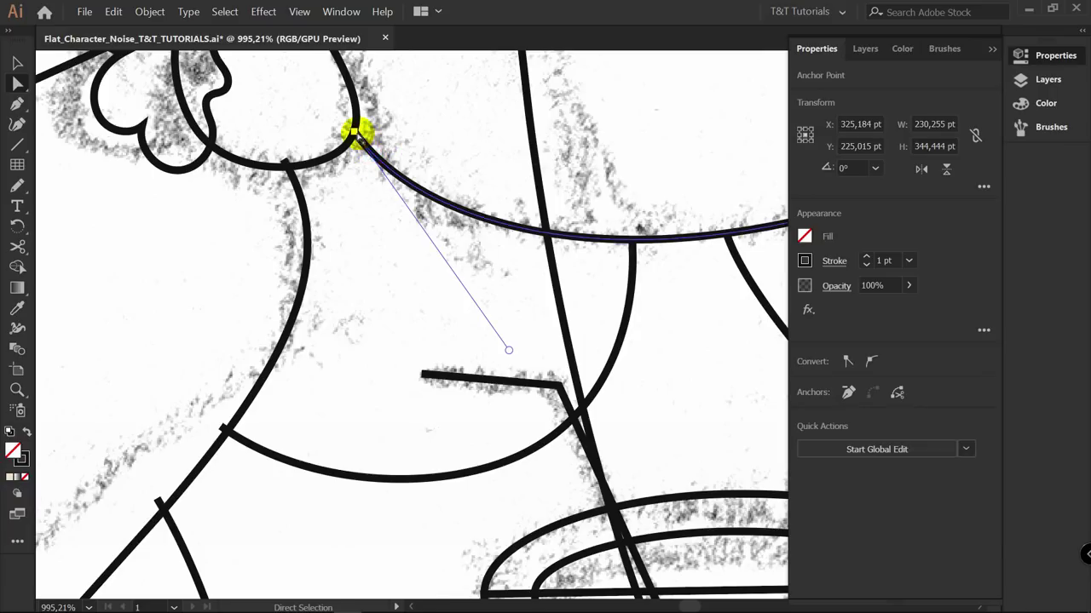
pyautogui.press('z')
pyautogui.moveTo(650, 227); pyautogui.dragTo(725, 255)
pyautogui.moveTo(648, 287); pyautogui.dragTo(643, 257)
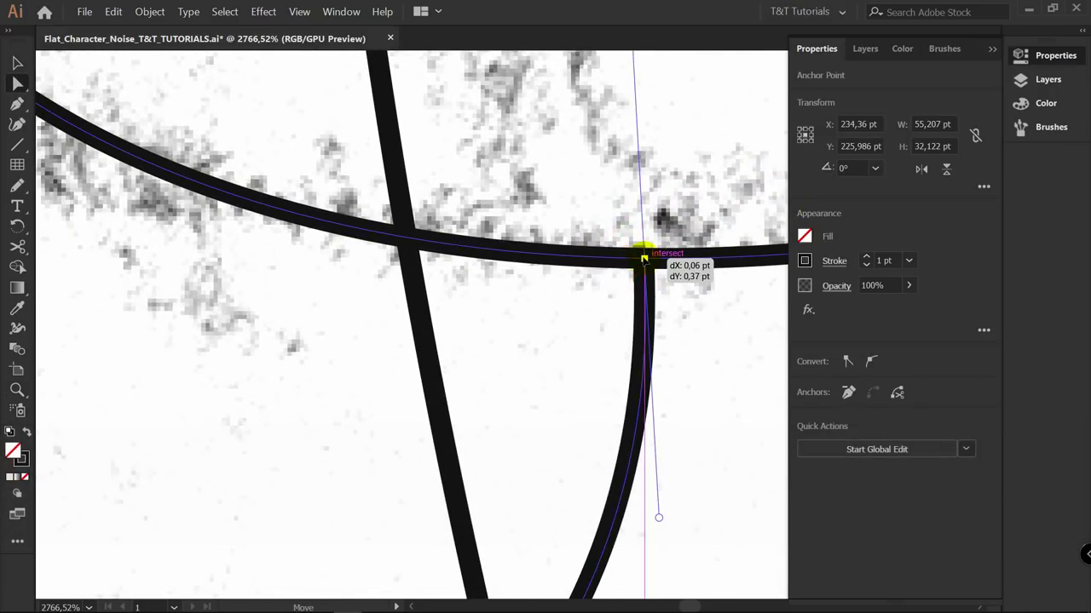
pyautogui.moveTo(643, 259); pyautogui.dragTo(434, 258)
# Select the face, neckline, body, outstretched arm and bent arm paths together with the elbow-split forearm for region building
pyautogui.press('z')
pyautogui.press('v')
pyautogui.press('space')
pyautogui.moveTo(670, 222); pyautogui.dragTo(507, 214)
pyautogui.press('v')
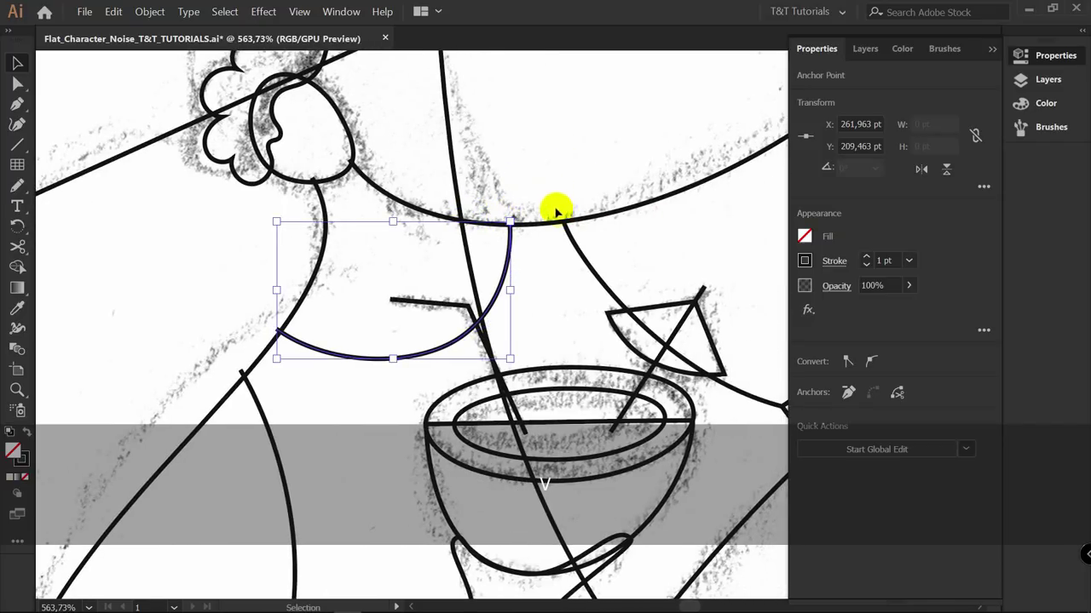
pyautogui.scroll(-4, 418, 155)
pyautogui.keyDown('shift'); pyautogui.click(391, 179); pyautogui.keyUp('shift')
pyautogui.keyDown('shift'); pyautogui.click(392, 181); pyautogui.keyUp('shift')
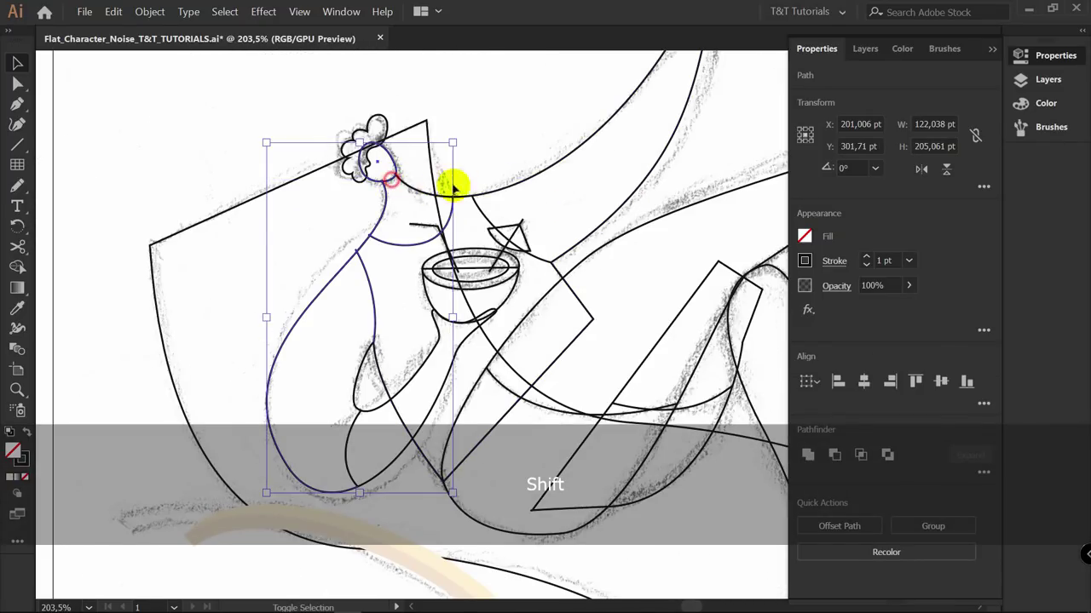
pyautogui.keyDown('shift'); pyautogui.click(460, 195); pyautogui.keyUp('shift')
pyautogui.scroll(2, 642, 171)
pyautogui.hotkey('shift', 'm')
pyautogui.press('v')
pyautogui.keyDown('shift'); pyautogui.click(273, 507); pyautogui.keyUp('shift')
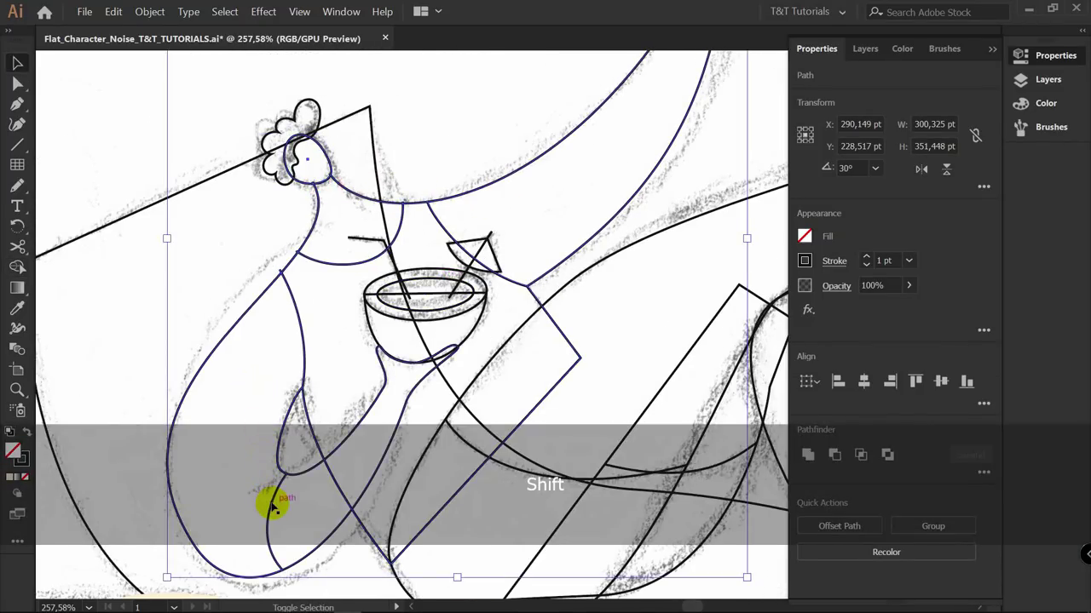
# Build the torso, the neck and the outstretched arm as separate closed shapes with Shape Builder
pyautogui.hotkey('shift', 'm')
pyautogui.scroll(-1, 275, 434)
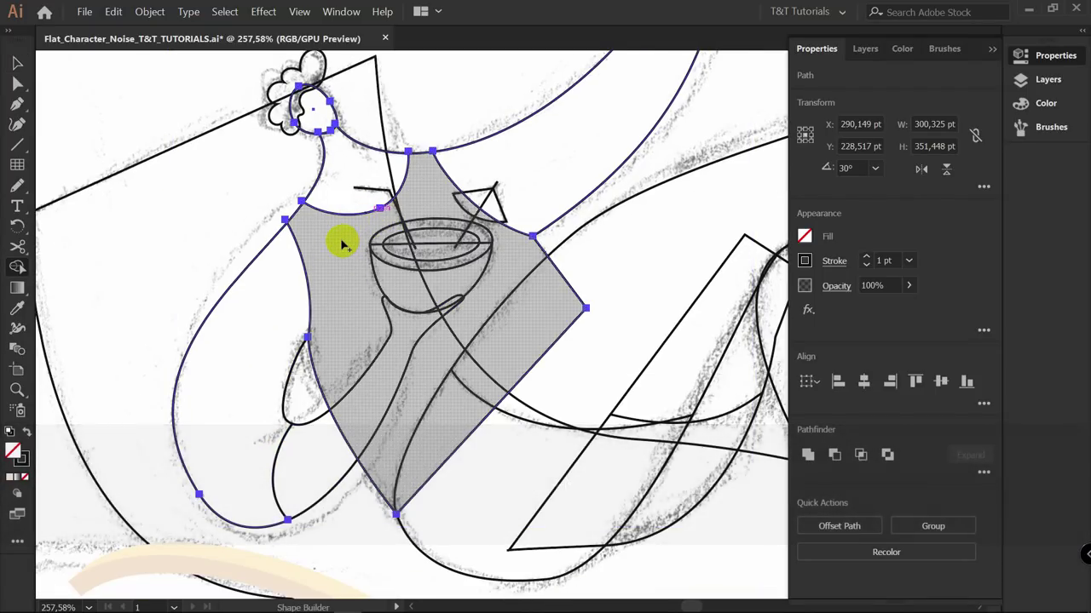
pyautogui.click(340, 246)
pyautogui.click(345, 164)
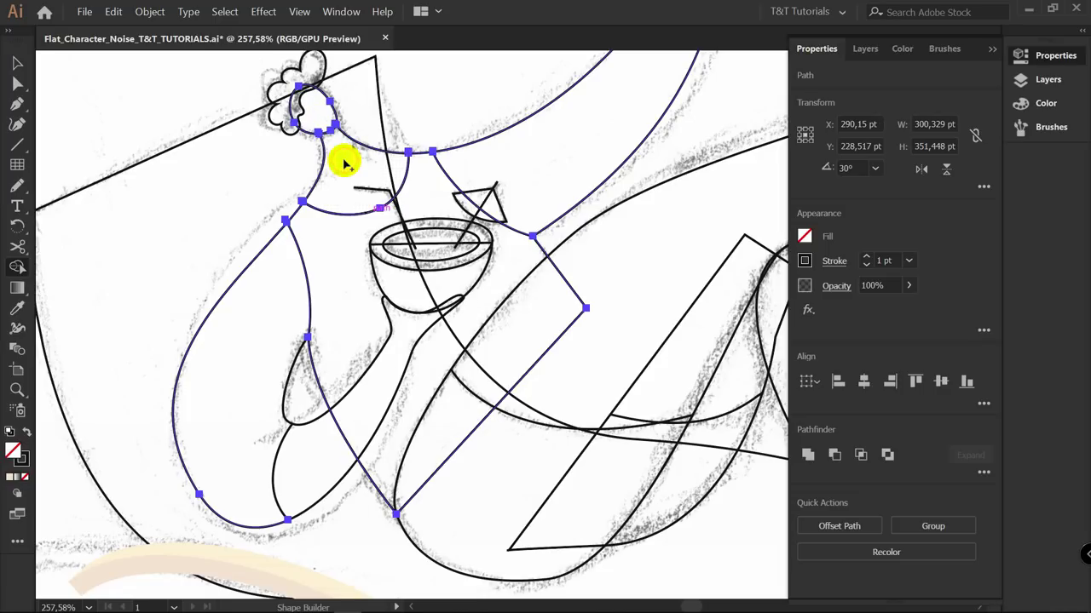
pyautogui.click(546, 143)
# Delete the leftover line fragments along the shoulder line and beside the bent arm
pyautogui.press('v')
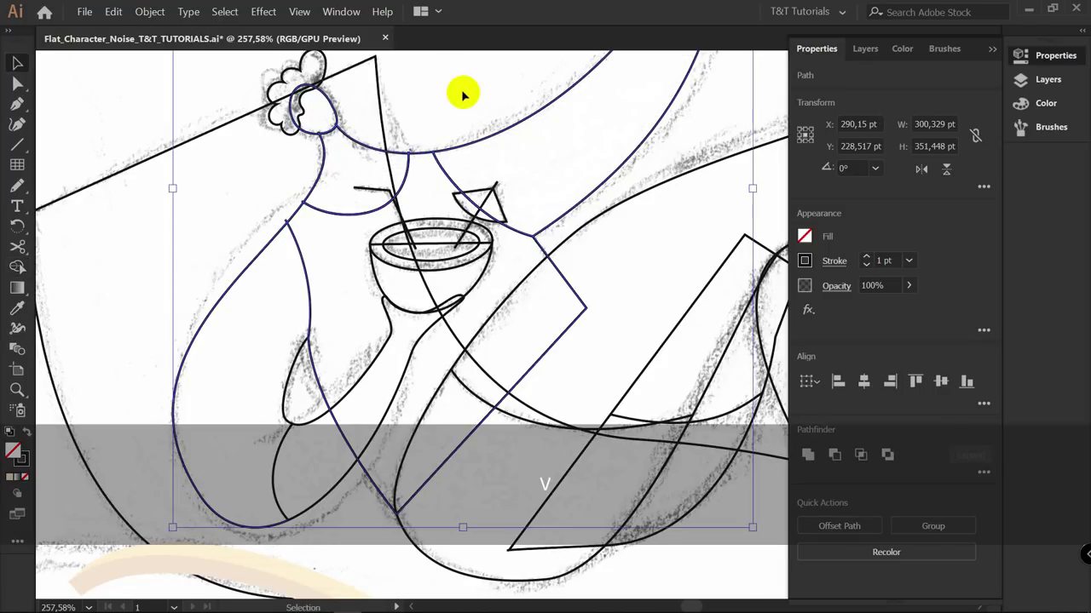
pyautogui.press('Delete')
pyautogui.scroll(5, 414, 139)
pyautogui.click(418, 141)
pyautogui.press('Delete')
pyautogui.moveTo(769, 241); pyautogui.dragTo(529, 212)
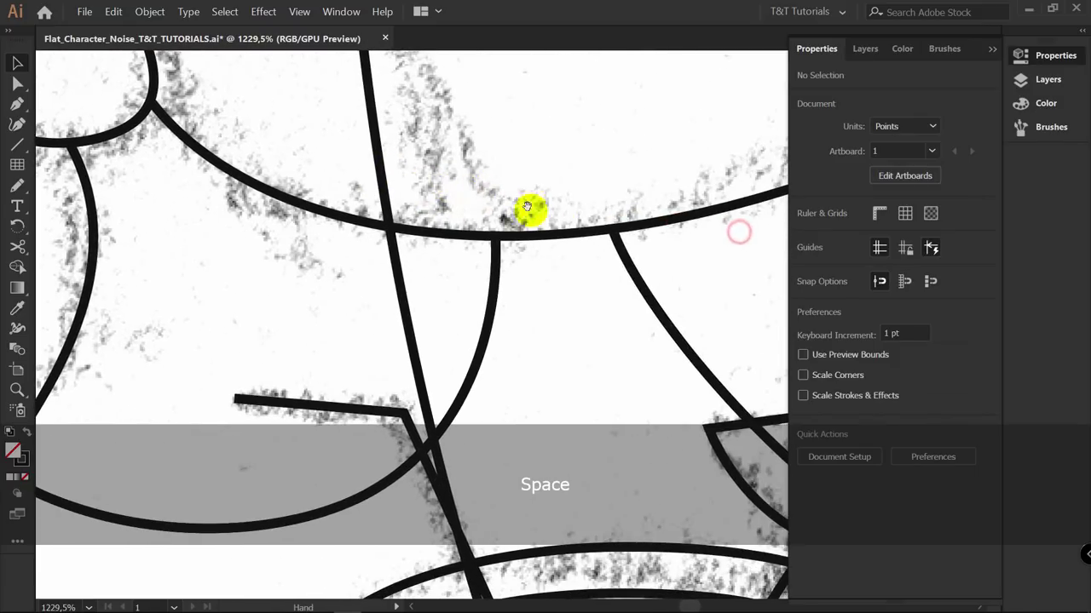
pyautogui.click(610, 225)
pyautogui.press('Delete')
pyautogui.moveTo(516, 253); pyautogui.dragTo(390, 298)
pyautogui.click(389, 313)
pyautogui.press('Delete')
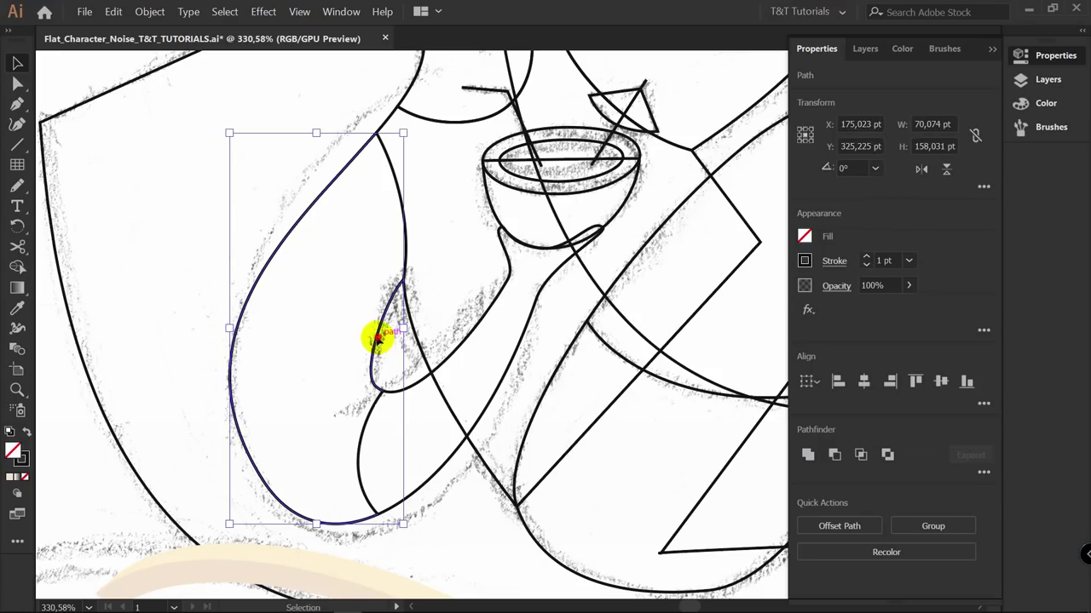
pyautogui.moveTo(377, 346); pyautogui.dragTo(309, 335)
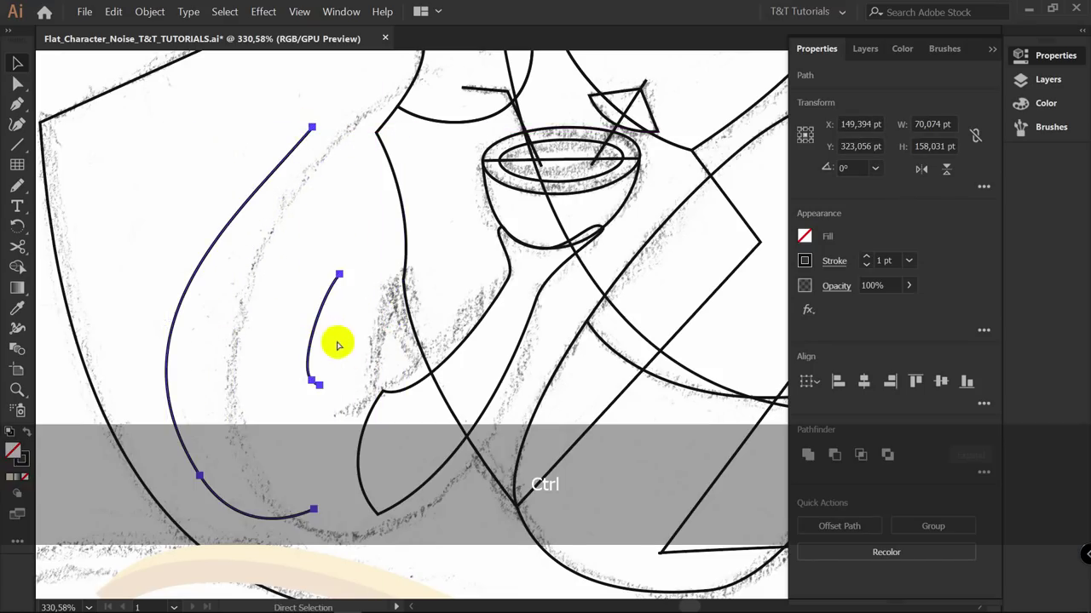
pyautogui.hotkey('ctrl', 'z')
pyautogui.click(429, 441)
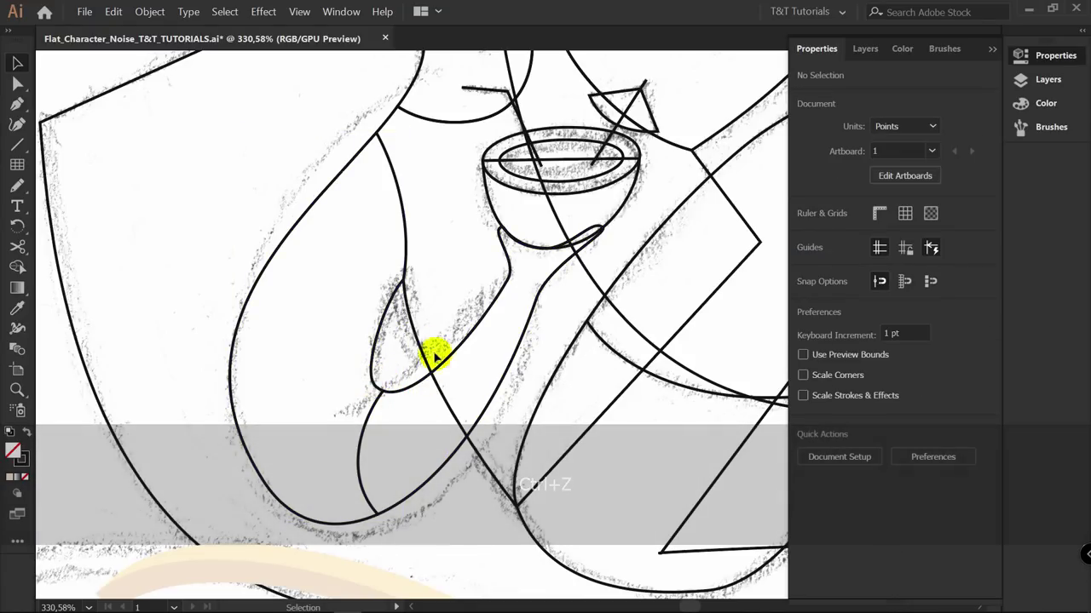
# Cut the forearm shape at both elbow anchors with Scissors and delete the curve crossing the elbow
pyautogui.moveTo(443, 363); pyautogui.dragTo(458, 332)
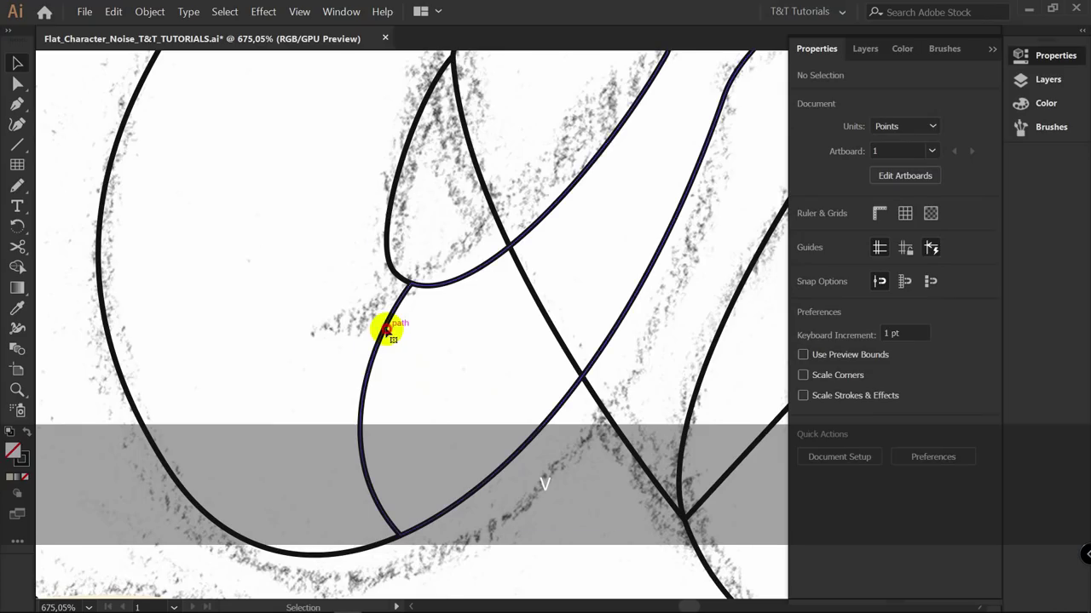
pyautogui.click(386, 329)
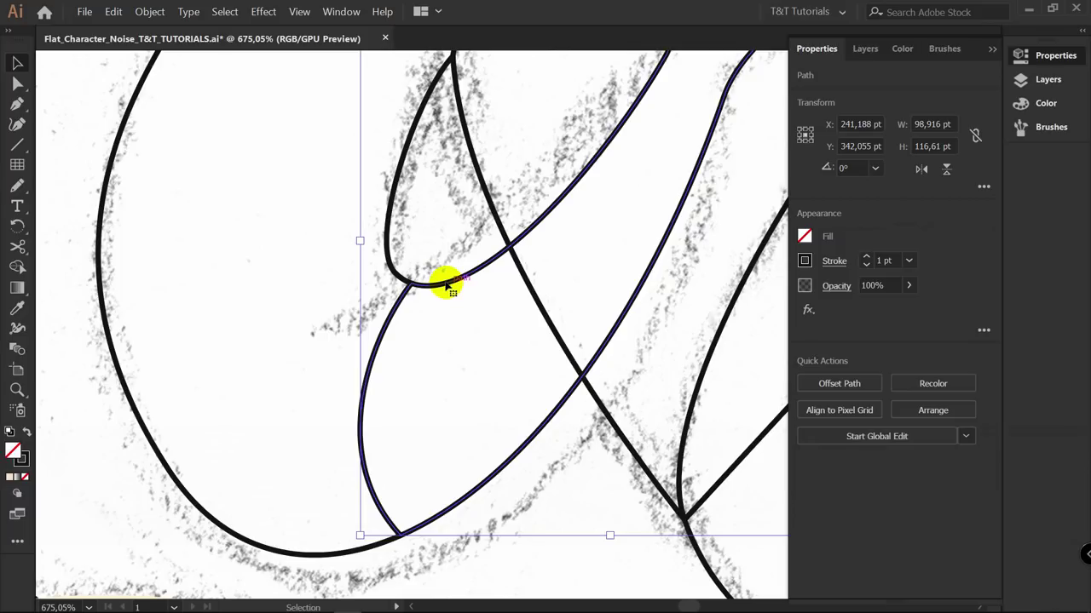
pyautogui.press('c')
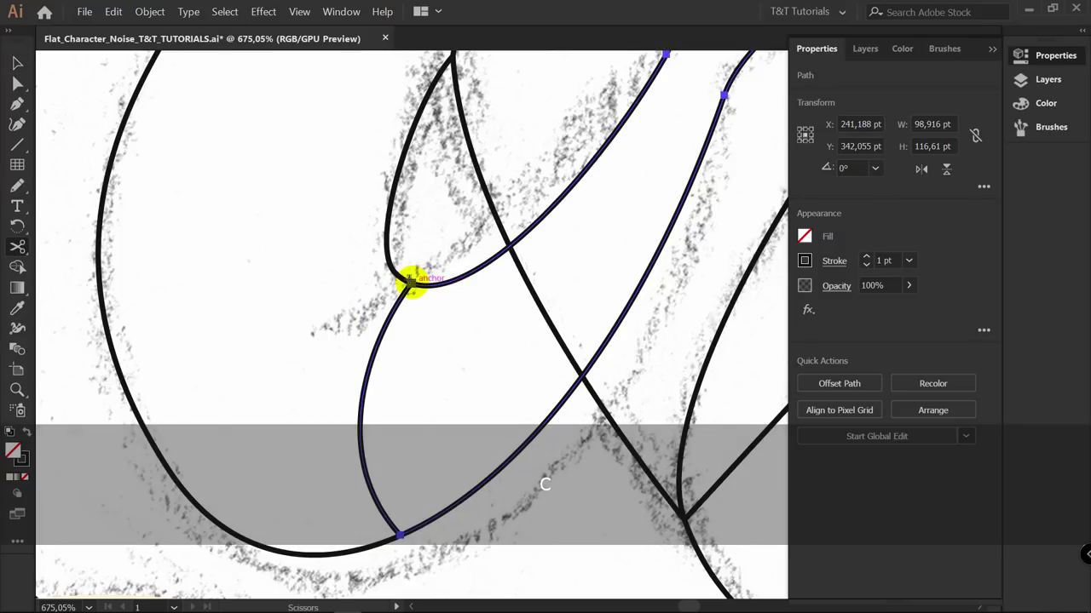
pyautogui.click(410, 279)
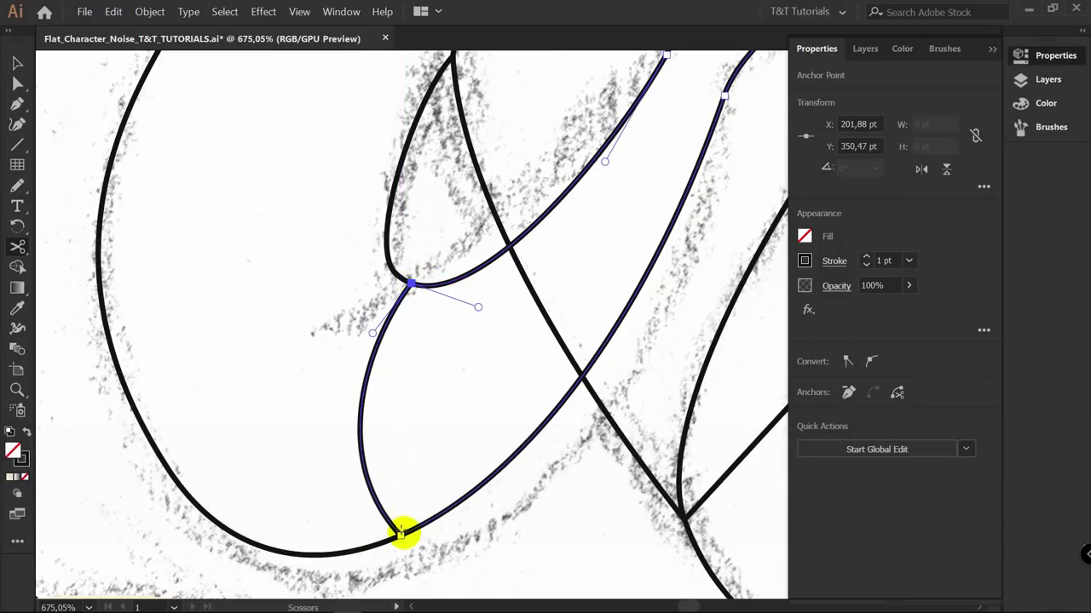
pyautogui.click(400, 534)
pyautogui.press('v')
pyautogui.click(398, 522)
pyautogui.press('Delete')
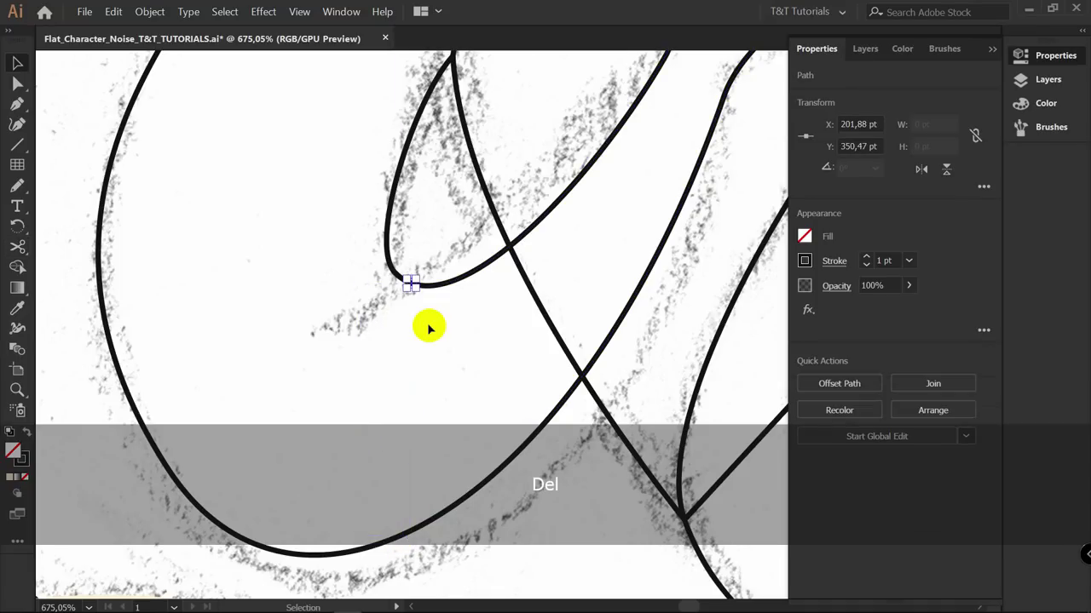
# Connect the forearm and upper arm end points at the inner and outer elbow into one arm path
pyautogui.click(428, 328)
pyautogui.press('a')
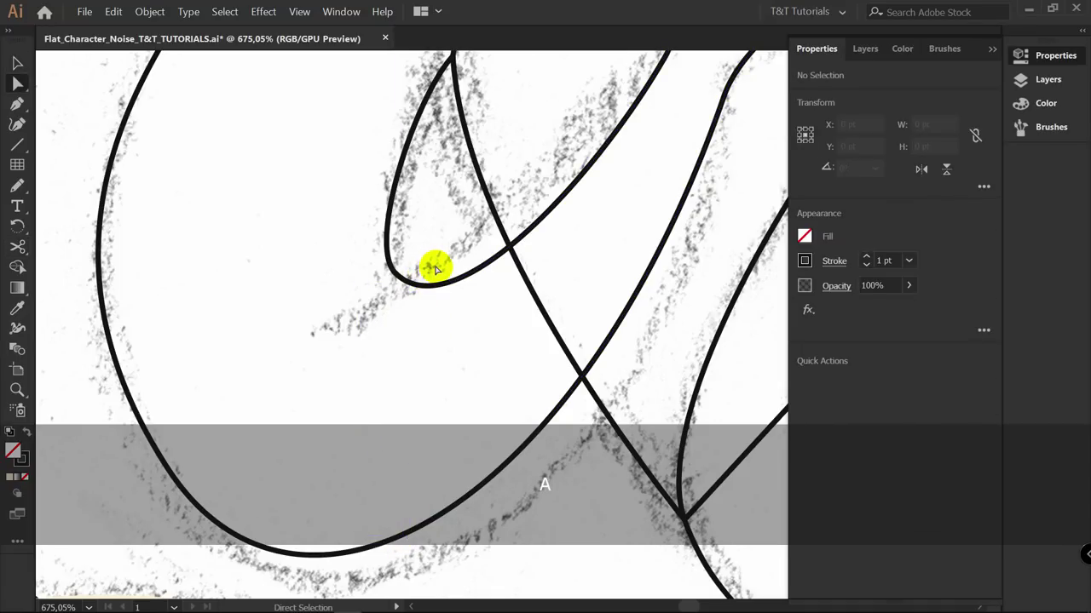
pyautogui.click(397, 279)
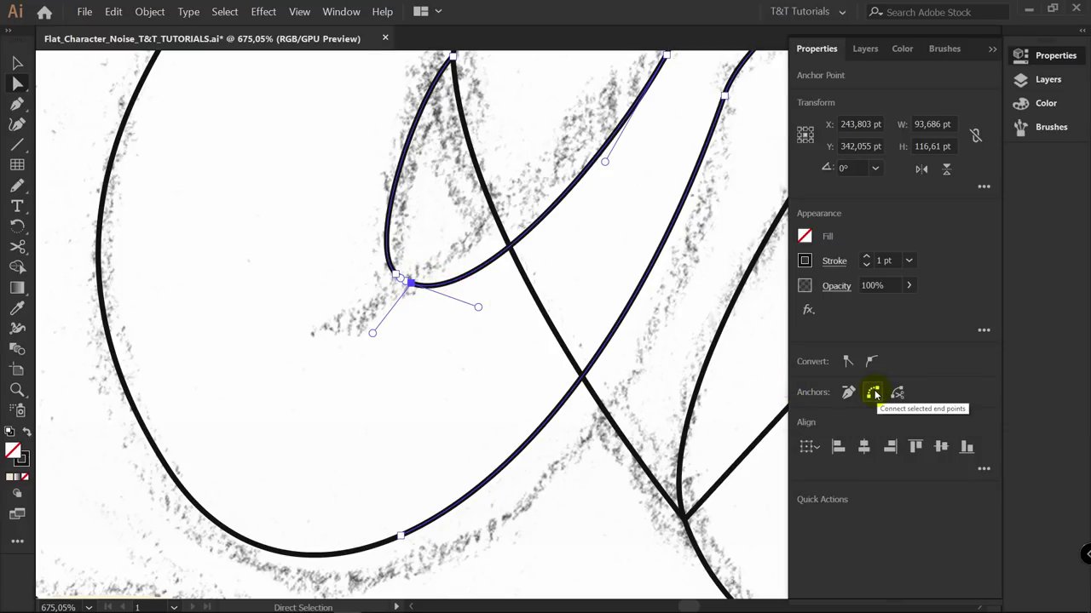
pyautogui.click(874, 393)
pyautogui.click(400, 535)
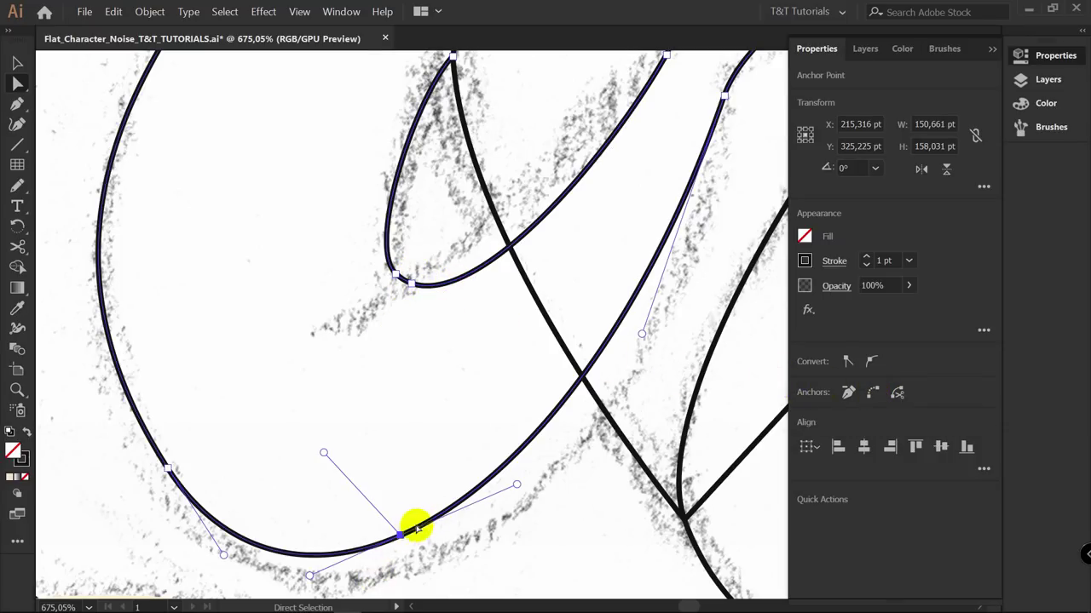
pyautogui.click(409, 365)
# Isolate the bent arm path and close it with straight Pen segments from shoulder to armpit, overlapping the torso
pyautogui.scroll(-3, 420, 333)
pyautogui.press('v')
pyautogui.moveTo(403, 339); pyautogui.dragTo(321, 333)
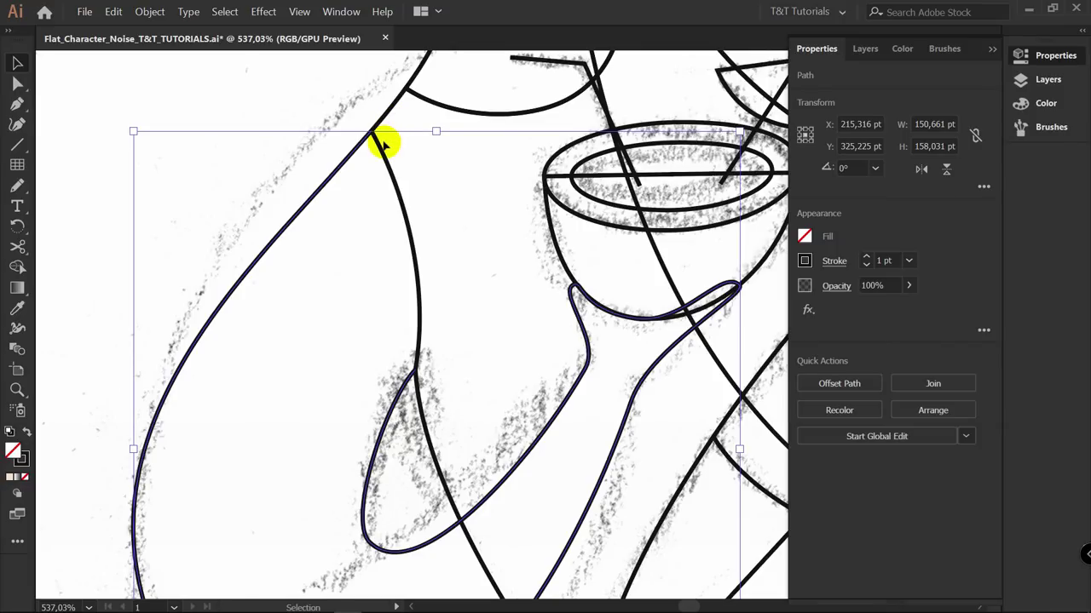
pyautogui.press('p')
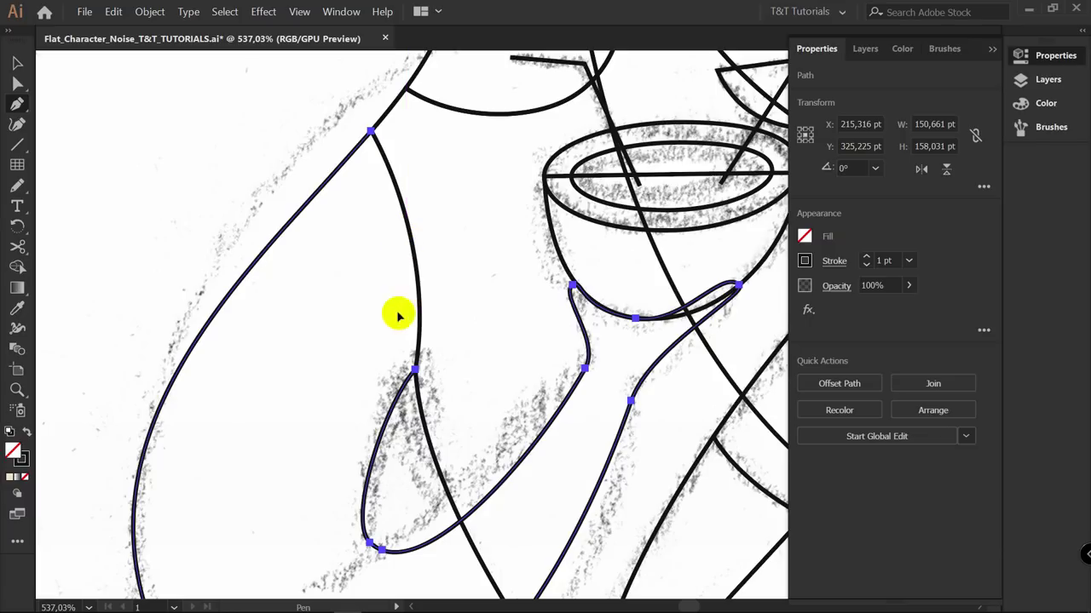
pyautogui.press('v')
pyautogui.doubleClick(398, 401)
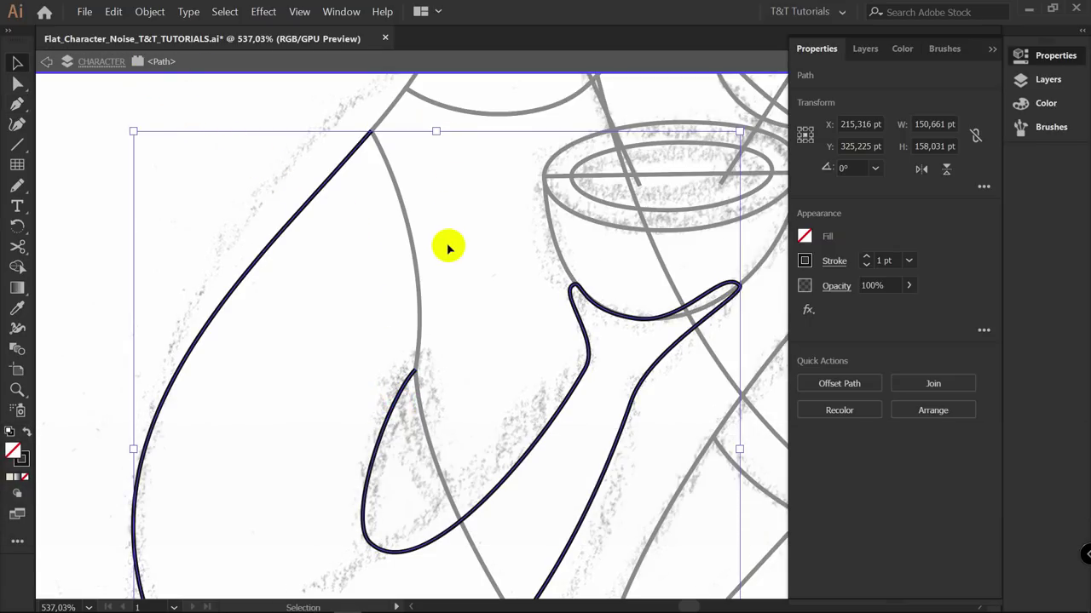
pyautogui.press('p')
pyautogui.click(373, 132)
pyautogui.click(400, 124)
pyautogui.click(441, 368)
pyautogui.click(415, 370)
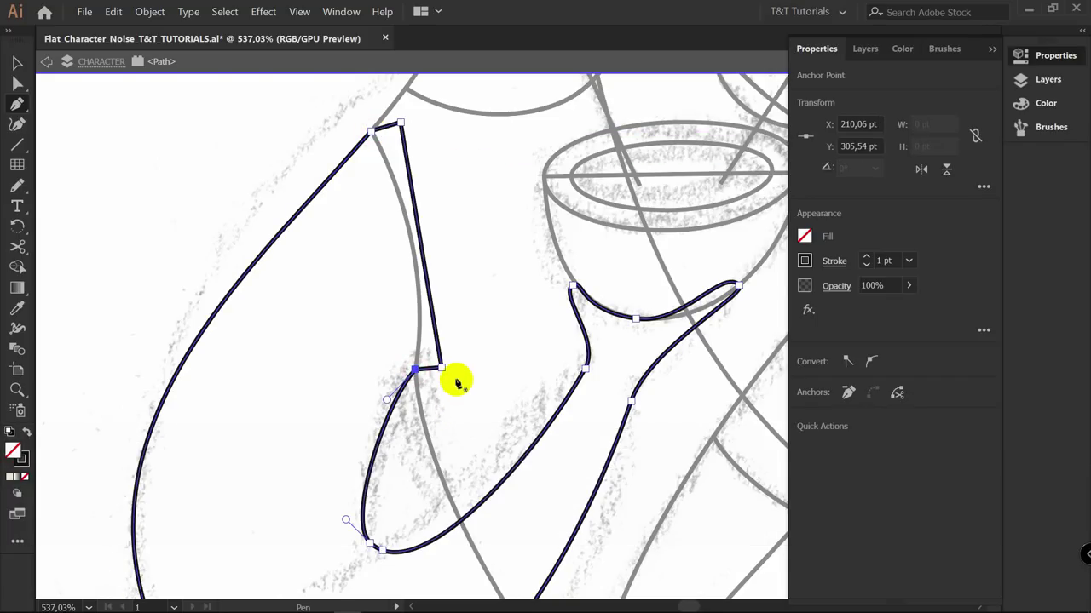
pyautogui.press('v')
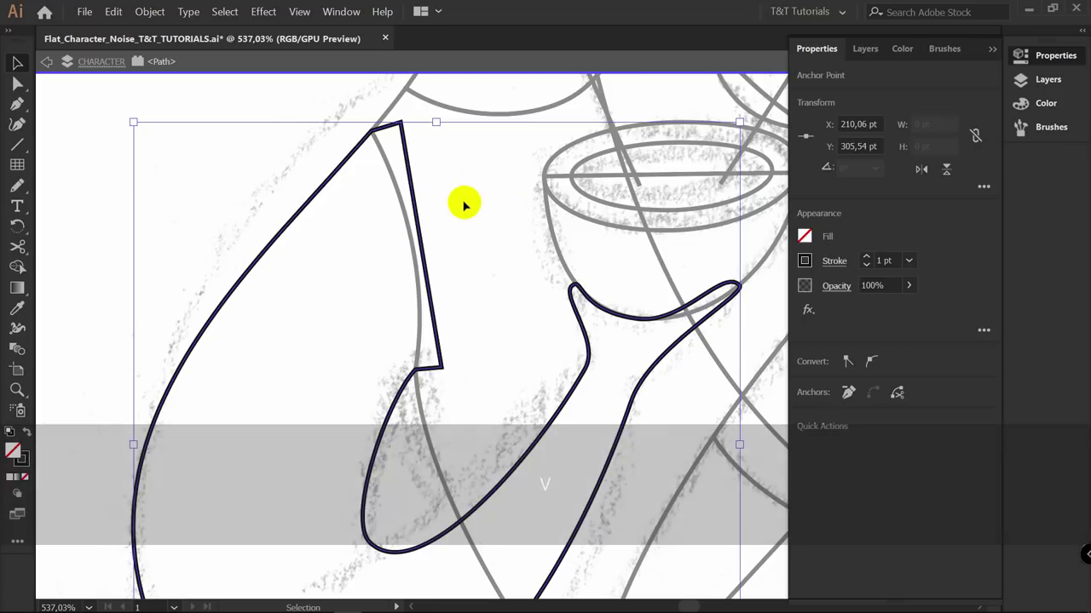
# Exit isolation mode and split the raised leg from the swimming trunks along the curved hem with Shape Builder
pyautogui.doubleClick(464, 204)
pyautogui.scroll(-2, 464, 204)
pyautogui.scroll(-2, 441, 309)
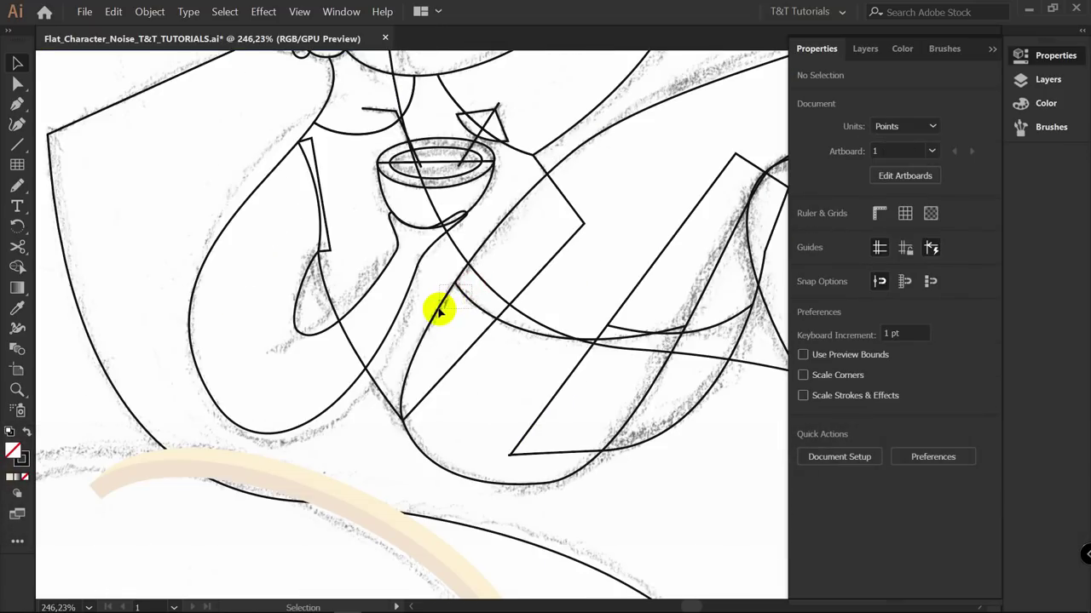
pyautogui.click(438, 311)
pyautogui.moveTo(543, 289); pyautogui.dragTo(463, 316)
pyautogui.press('v')
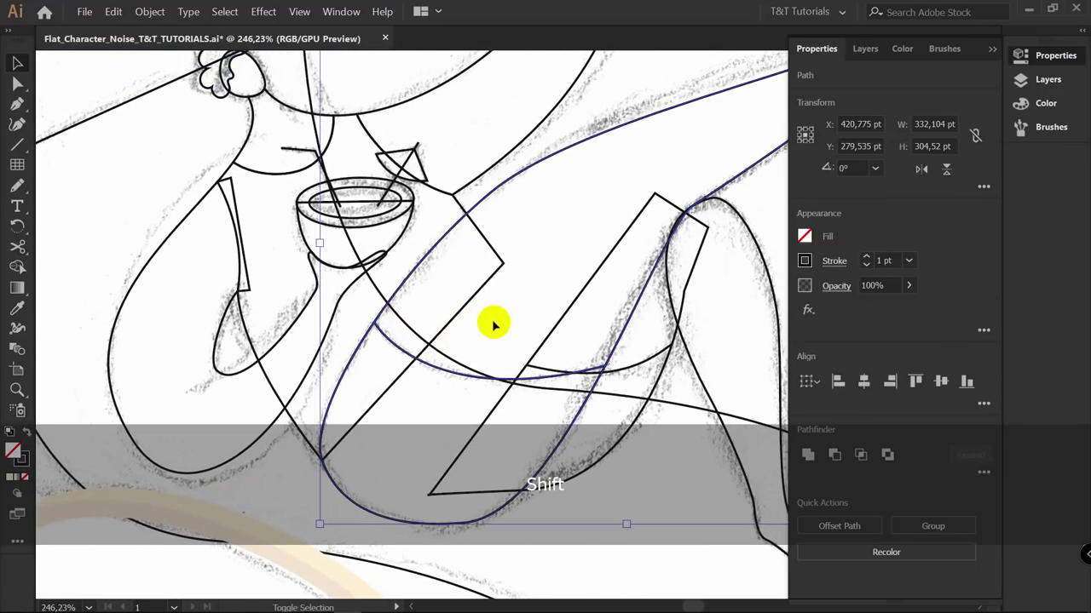
pyautogui.hotkey('shift', 'm')
pyautogui.click(504, 317)
pyautogui.moveTo(597, 309); pyautogui.dragTo(399, 273)
pyautogui.press('v')
pyautogui.click(453, 310)
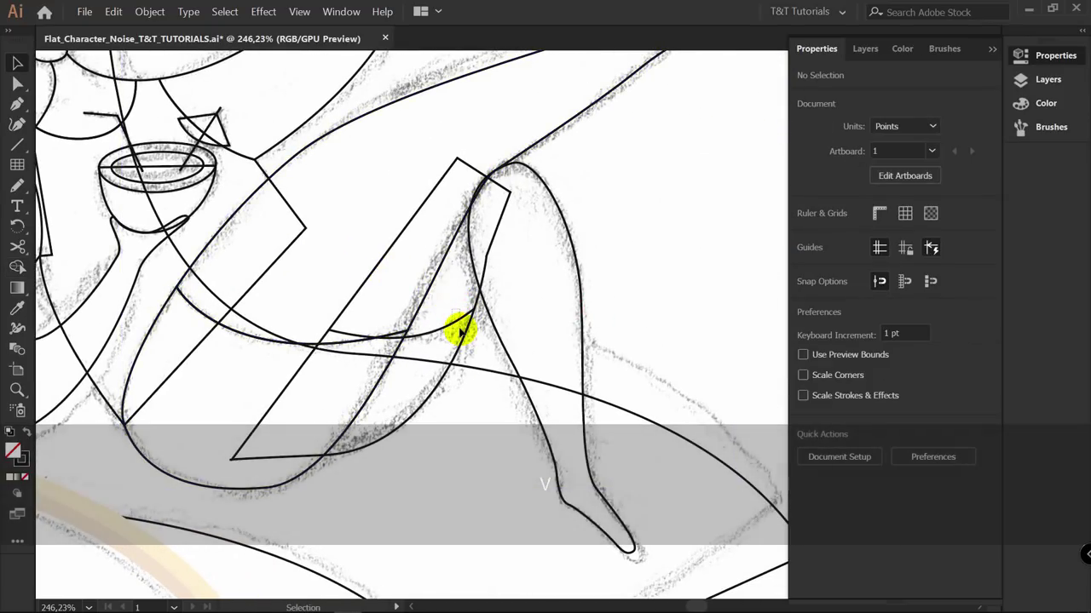
# Split the rear thigh from its swimming trunks leg along the curved hem with Shape Builder
pyautogui.click(473, 331)
pyautogui.keyDown('shift'); pyautogui.click(457, 356); pyautogui.keyUp('shift')
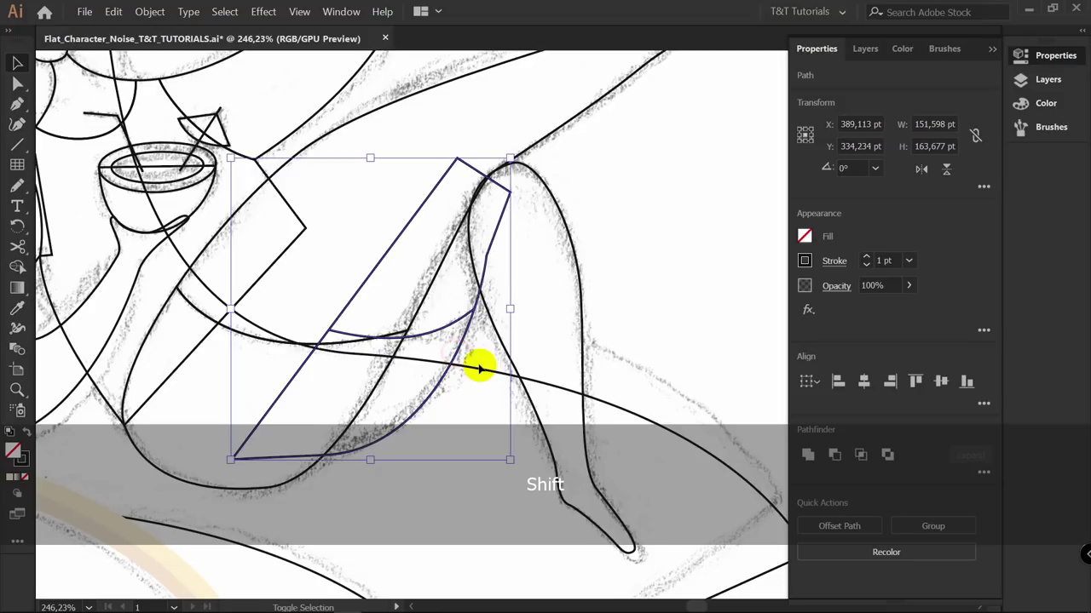
pyautogui.hotkey('shift', 'm')
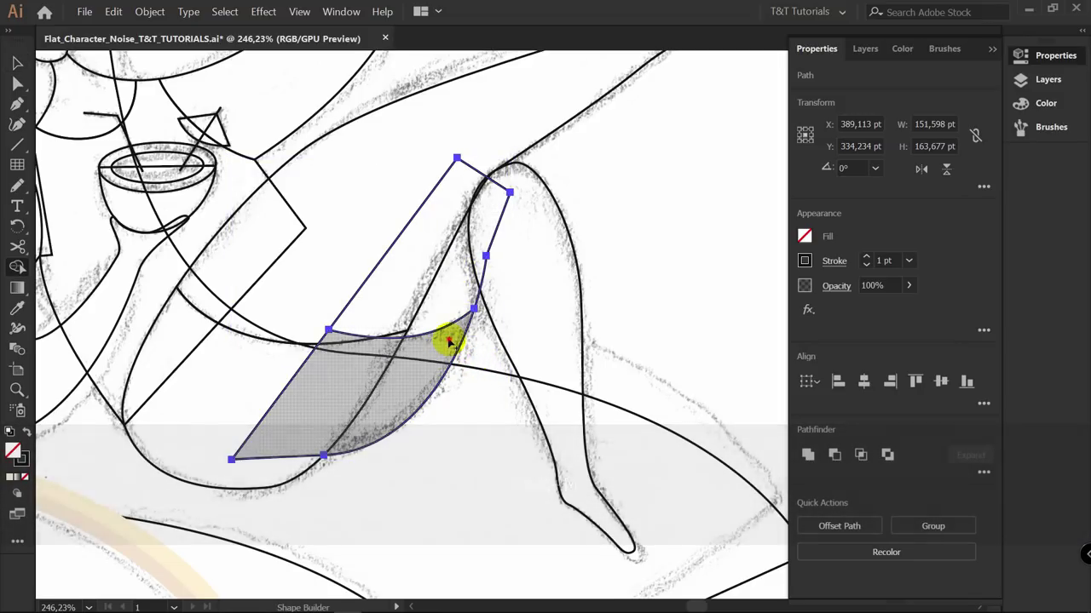
pyautogui.hotkey('ctrl', 'shift', 'a')
# Fill the head, arms and front legs of the character with the orange skin swatch
pyautogui.press('z')
pyautogui.moveTo(476, 381); pyautogui.dragTo(417, 324)
pyautogui.press('space')
pyautogui.moveTo(417, 324); pyautogui.dragTo(504, 334)
pyautogui.press('v')
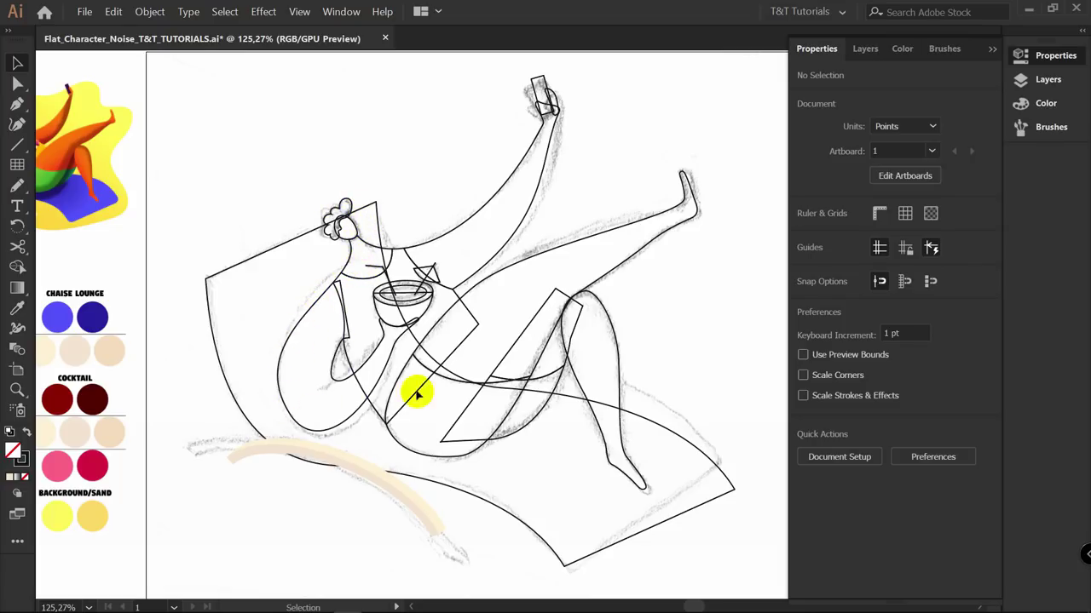
pyautogui.click(499, 191)
pyautogui.keyDown('shift'); pyautogui.click(606, 228); pyautogui.keyUp('shift')
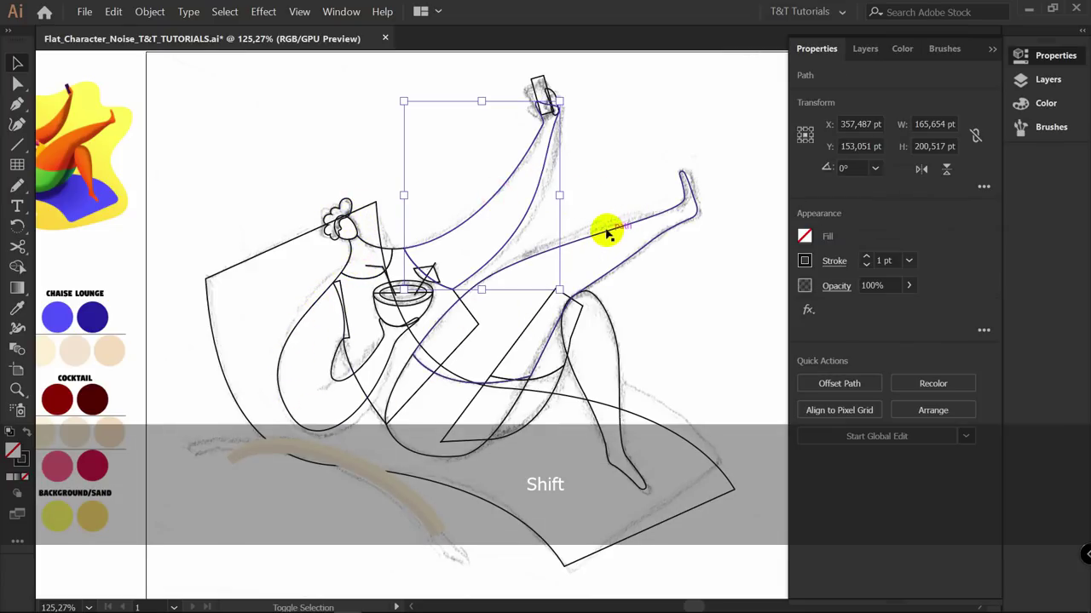
pyautogui.keyDown('shift'); pyautogui.click(612, 333); pyautogui.keyUp('shift')
pyautogui.keyDown('shift'); pyautogui.click(384, 367); pyautogui.keyUp('shift')
pyautogui.press('i')
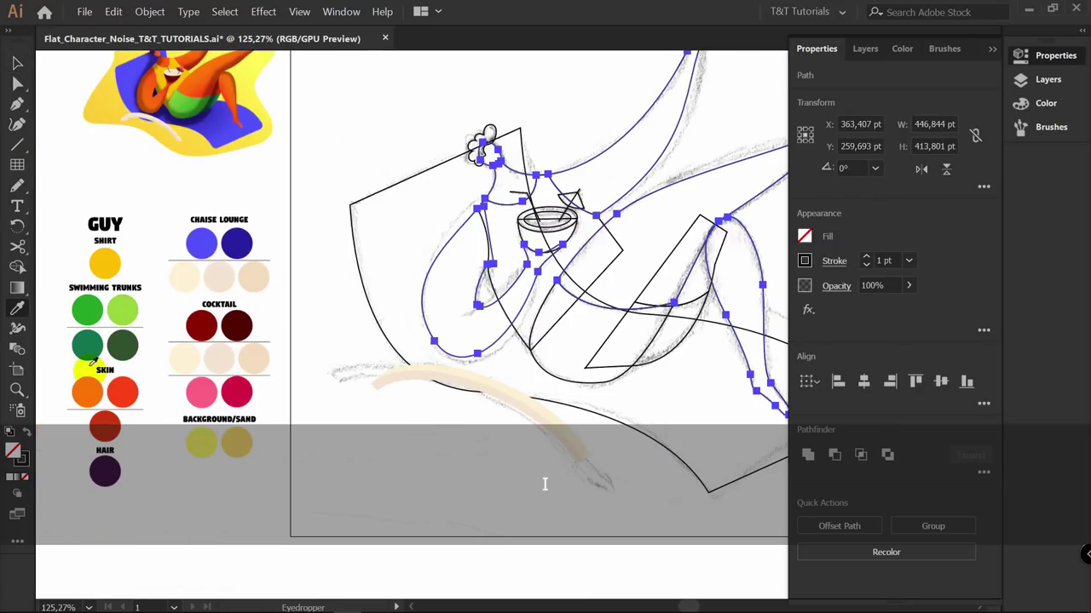
pyautogui.click(92, 390)
# Fill the rear thigh with the dark red skin swatch and deselect it
pyautogui.click(190, 358)
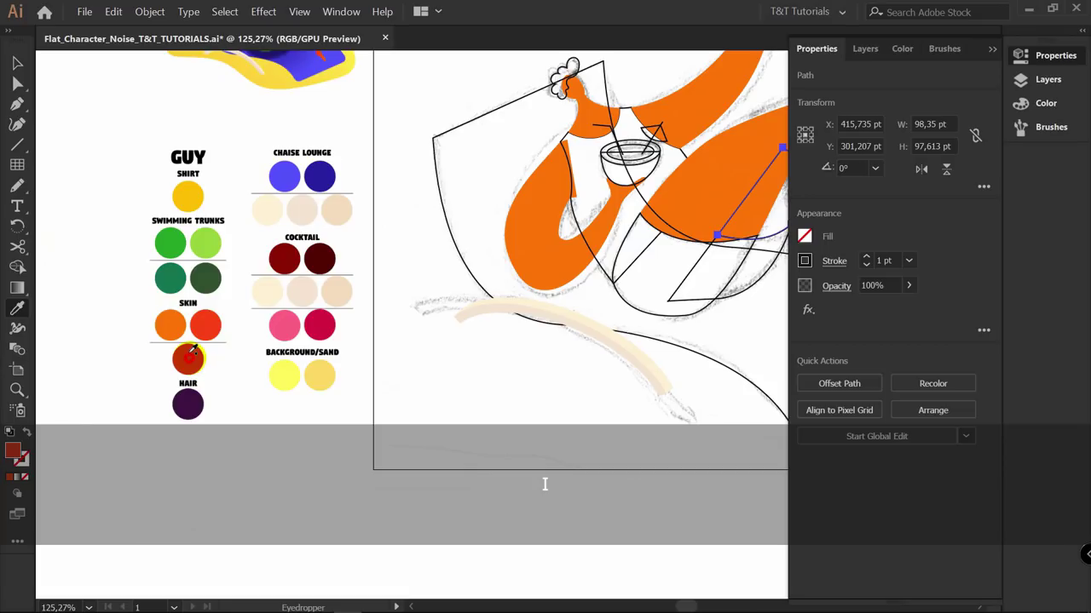
pyautogui.press('v')
pyautogui.click(444, 370)
# Fill the hair shapes and the phone with the dark purple hair swatch
pyautogui.moveTo(543, 294); pyautogui.dragTo(260, 410)
pyautogui.press('v')
pyautogui.press('z')
pyautogui.moveTo(558, 304); pyautogui.dragTo(418, 371)
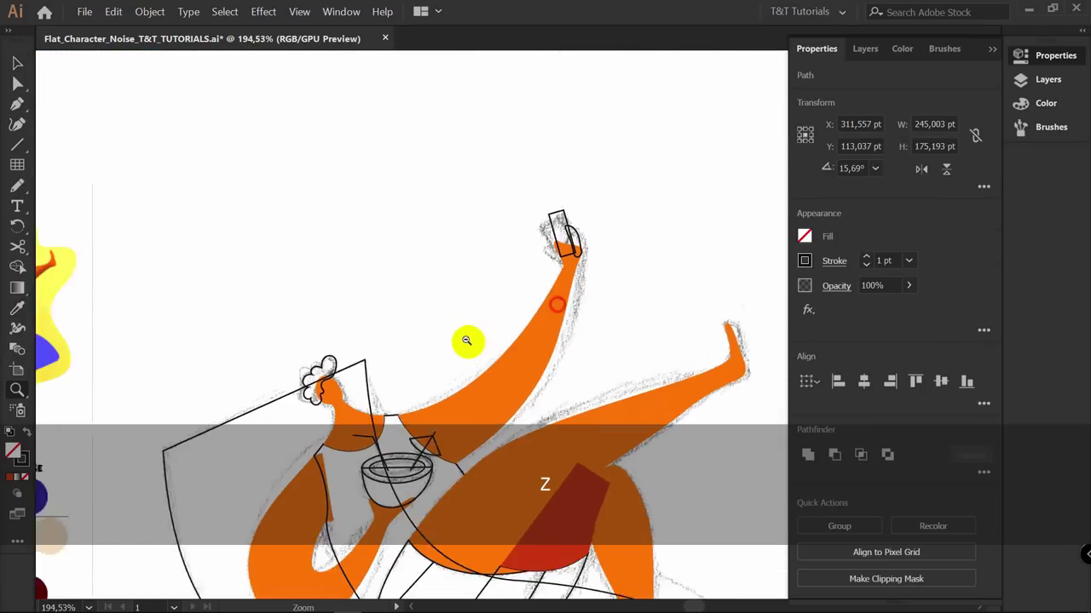
pyautogui.moveTo(413, 376); pyautogui.dragTo(587, 147)
pyautogui.press('i')
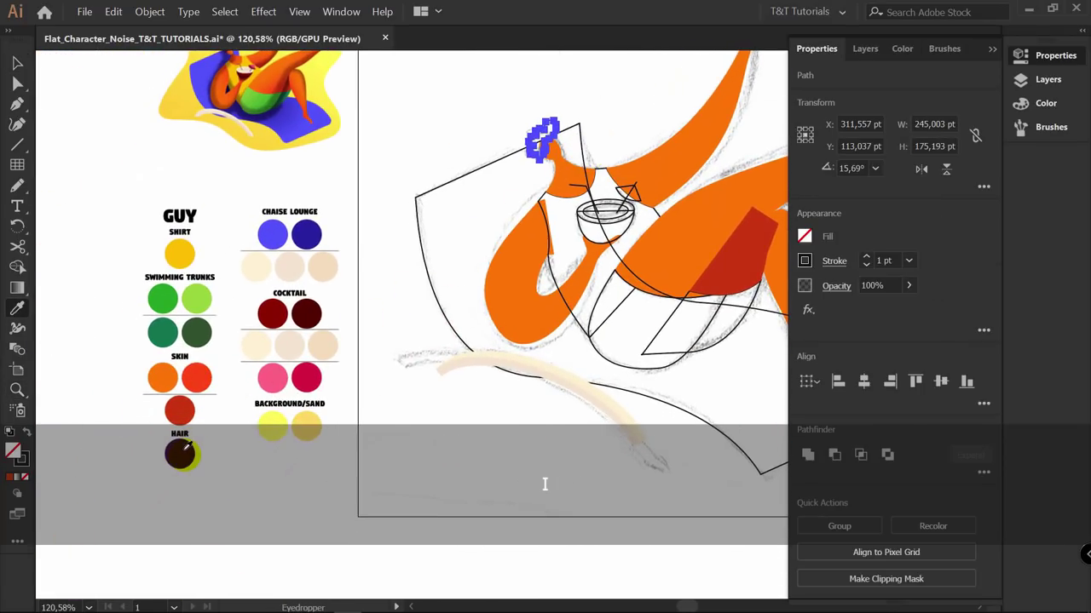
pyautogui.press('v')
# Fill the rear leg of the swimming trunks with the dark teal-green swatch
pyautogui.click(448, 112)
pyautogui.moveTo(603, 114); pyautogui.dragTo(439, 179)
pyautogui.click(507, 390)
pyautogui.moveTo(106, 521); pyautogui.dragTo(236, 441)
pyautogui.press('i')
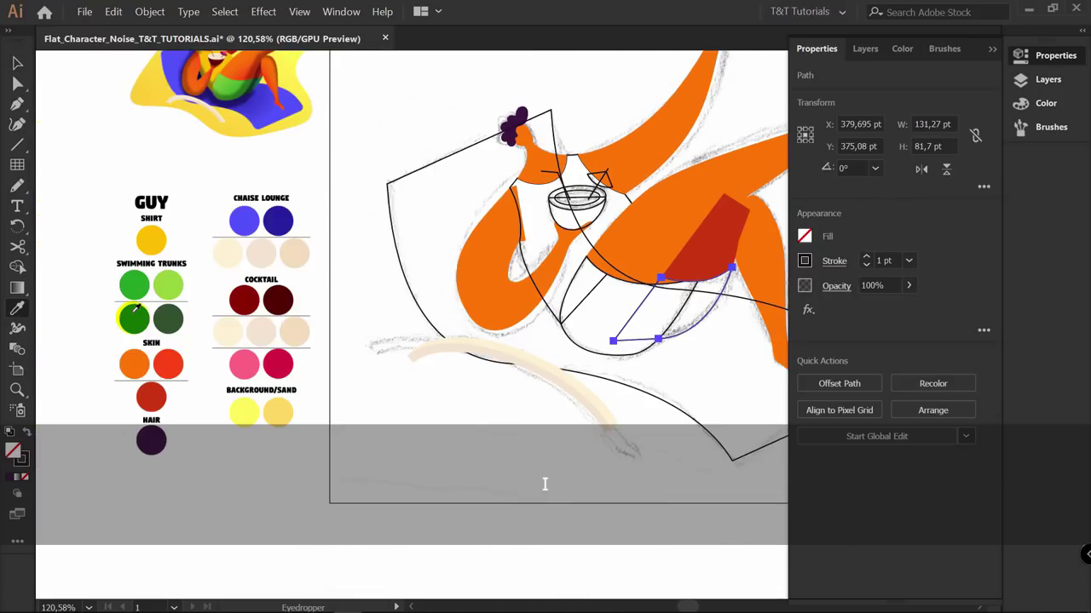
pyautogui.click(135, 317)
# Fill the front part of the swimming trunks with the bright green swatch
pyautogui.press('v')
pyautogui.click(582, 347)
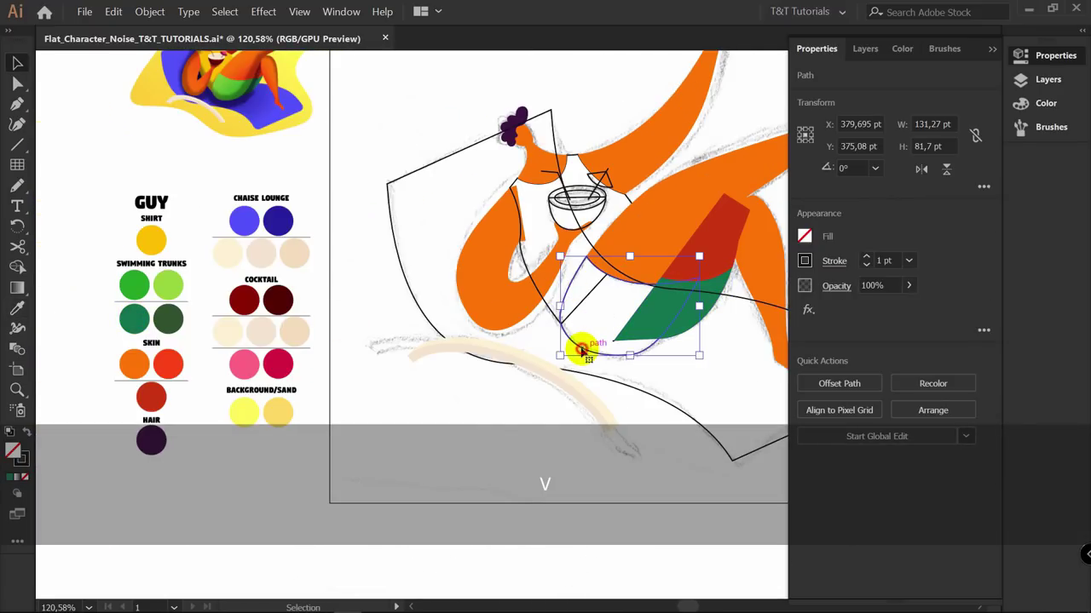
pyautogui.press('i')
pyautogui.press('v')
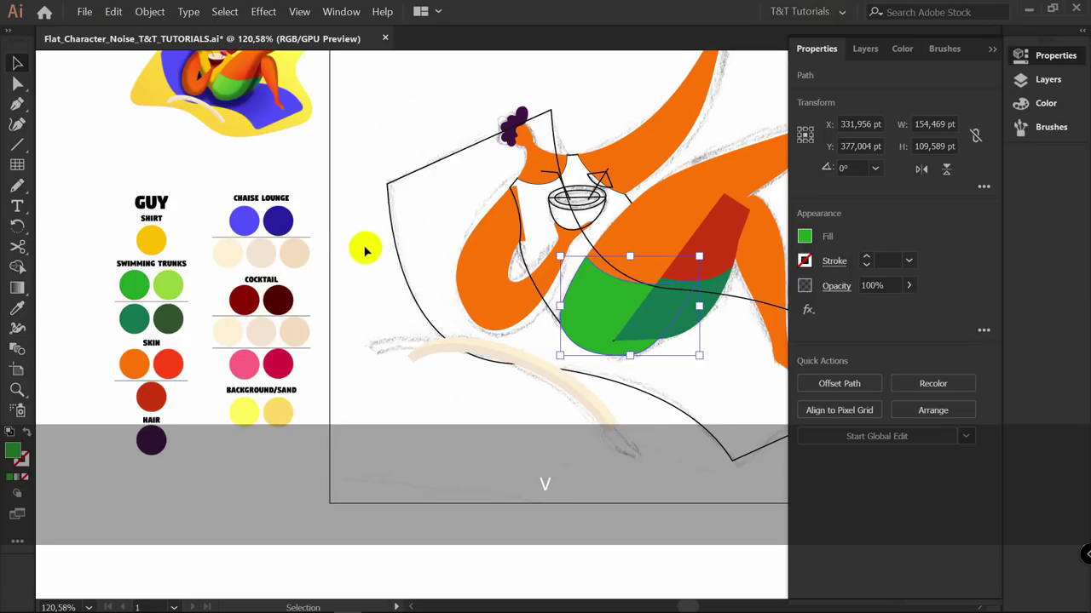
pyautogui.click(371, 241)
# Send the dark red rear thigh and the dark green trunks leg behind the front leg and bright green trunks
pyautogui.press('space')
pyautogui.moveTo(533, 241); pyautogui.dragTo(406, 266)
pyautogui.press('v')
pyautogui.click(556, 291)
pyautogui.keyDown('shift'); pyautogui.click(587, 304); pyautogui.keyUp('shift')
pyautogui.press('z')
pyautogui.moveTo(627, 287); pyautogui.dragTo(633, 287)
pyautogui.hotkey('ctrl', '[')
pyautogui.hotkey('ctrl', '[')
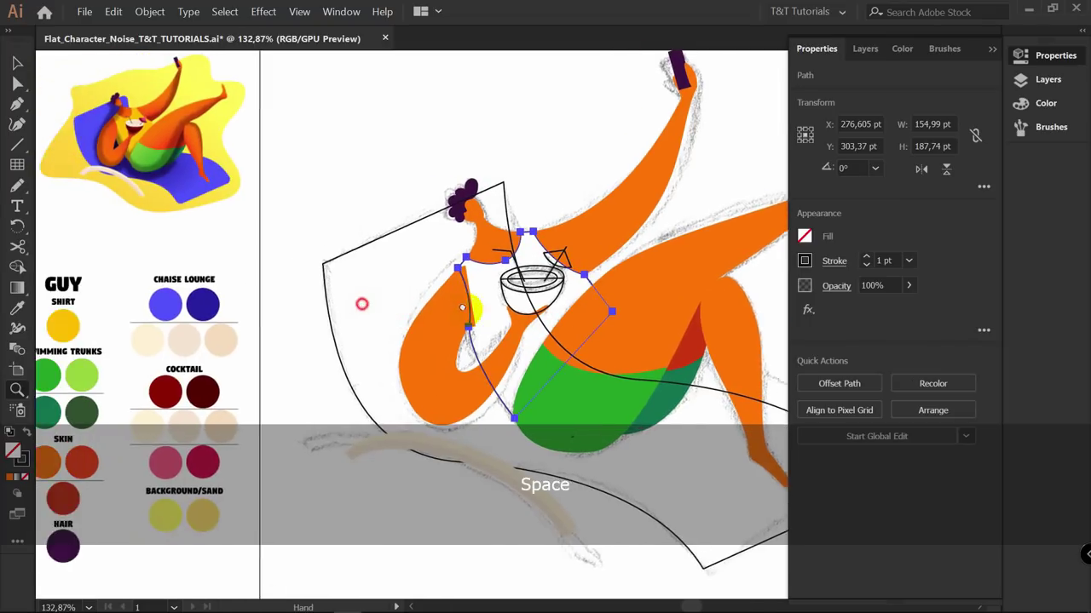
# Fill the torso shape with the yellow shirt swatch and arrange it behind the orange body parts
pyautogui.moveTo(462, 307); pyautogui.dragTo(537, 310)
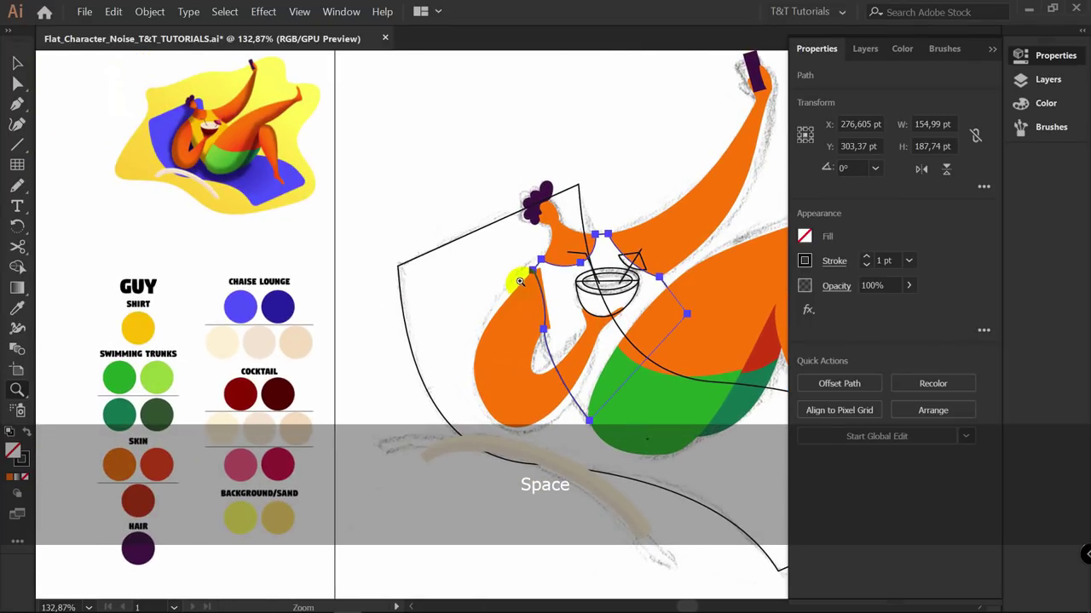
pyautogui.click(141, 327)
pyautogui.press('v')
pyautogui.click(467, 173)
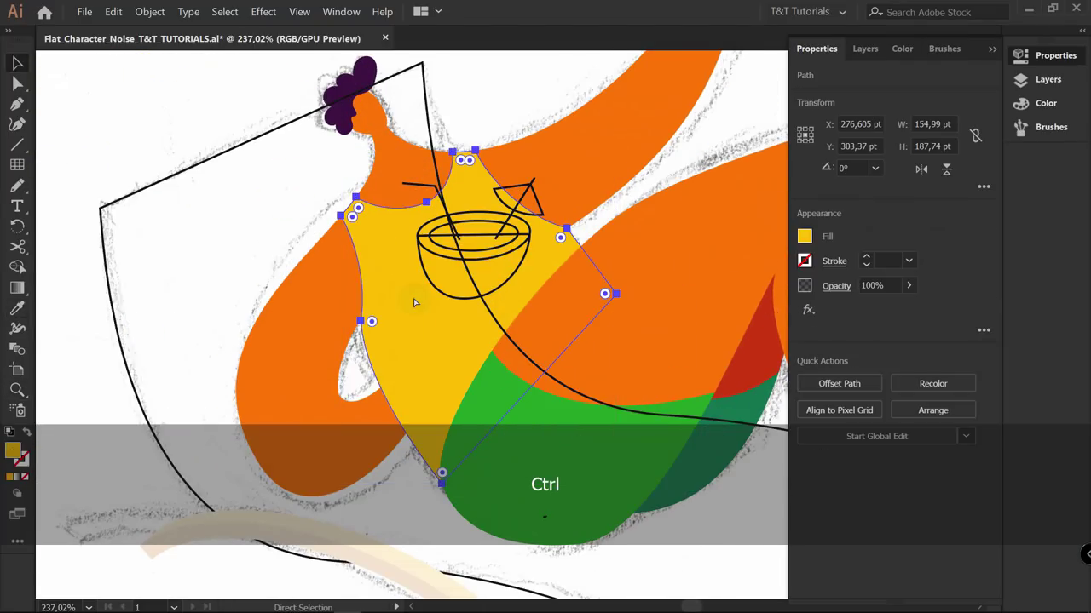
pyautogui.hotkey('ctrl', '[')
# Merge the bent arm's excess strip at the armhole into the yellow shirt with Shape Builder
pyautogui.press('v')
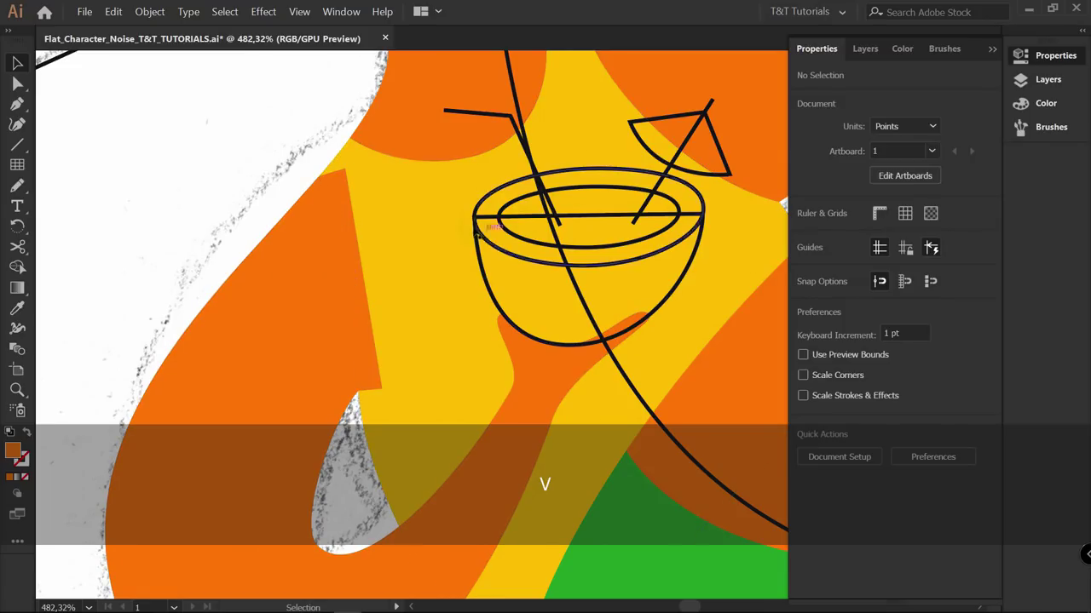
pyautogui.click(434, 197)
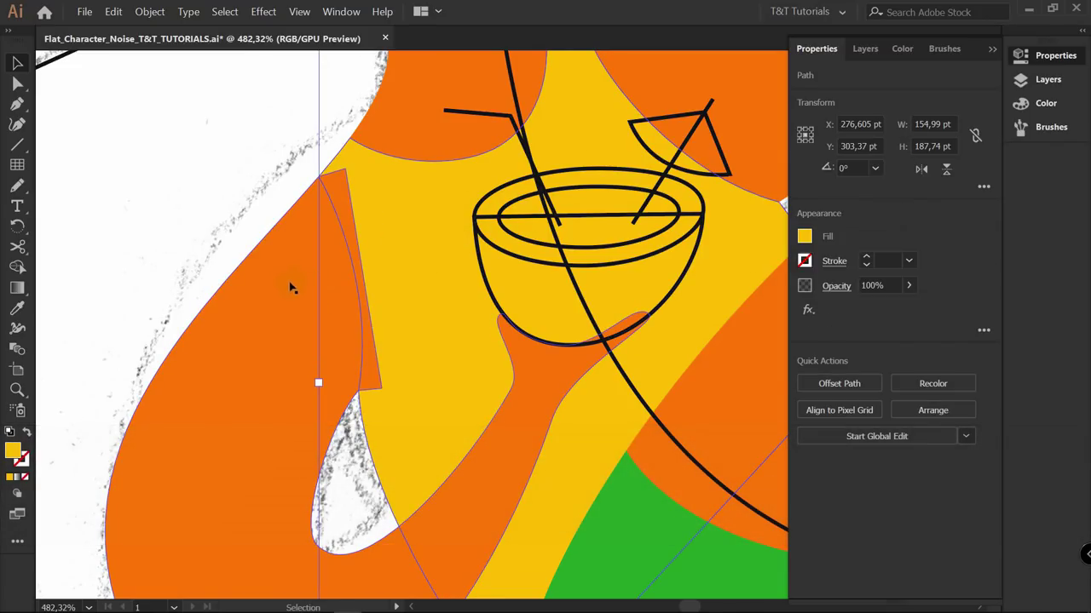
pyautogui.keyDown('shift'); pyautogui.click(275, 278); pyautogui.keyUp('shift')
pyautogui.hotkey('shift', 'm')
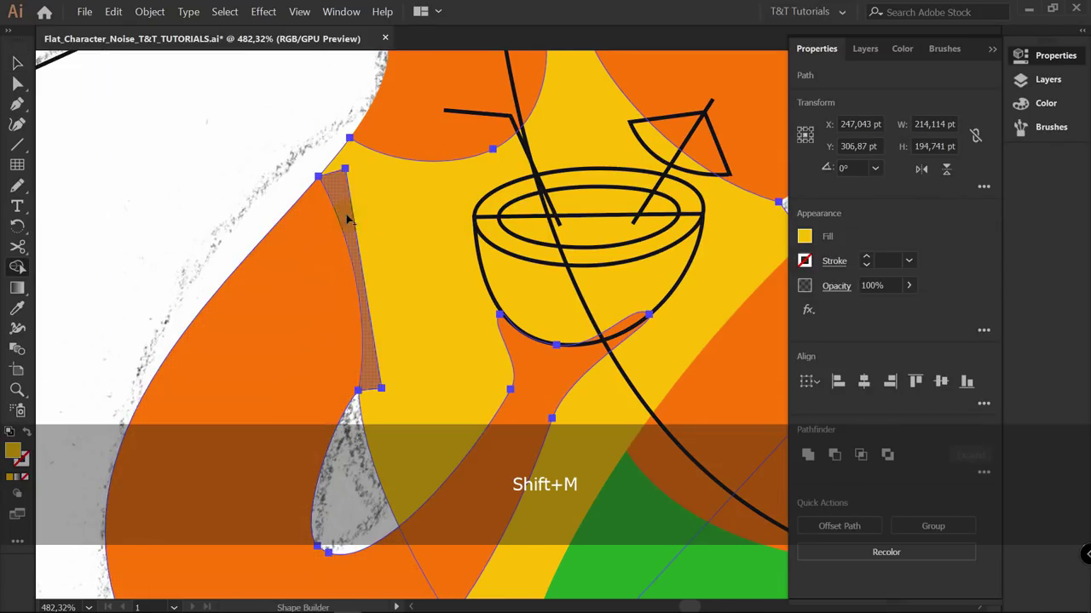
pyautogui.moveTo(451, 213)
pyautogui.mouseDown()
pyautogui.moveTo(346, 202)
pyautogui.moveTo(382, 209)
pyautogui.mouseUp()
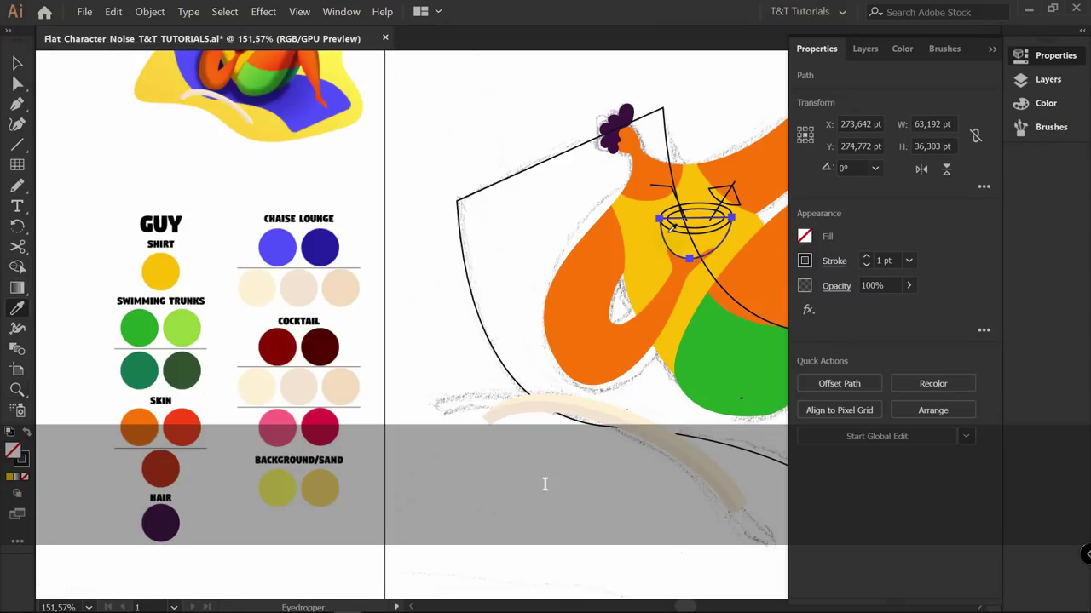
# Fill the cocktail bowl with the dark red swatch and its two rim ellipses with the cream cocktail swatches
pyautogui.click(290, 344)
pyautogui.press('v')
pyautogui.click(443, 274)
pyautogui.press('z')
pyautogui.moveTo(648, 245); pyautogui.dragTo(543, 253)
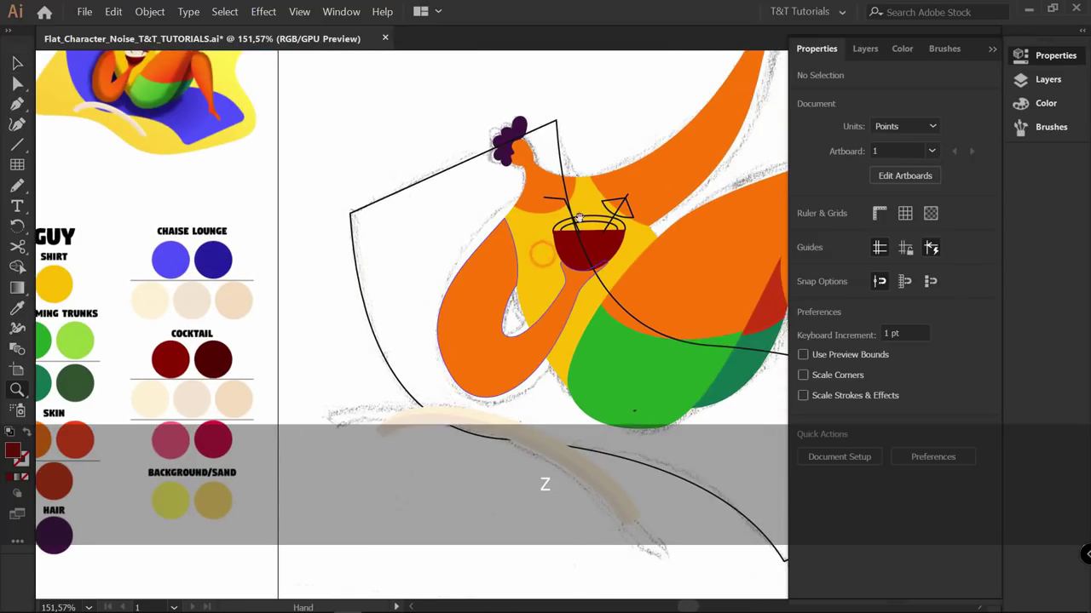
pyautogui.moveTo(602, 220); pyautogui.dragTo(739, 213)
pyautogui.click(739, 213)
# Send the dark red bowl backward behind its cream rim ellipses
pyautogui.press('v')
pyautogui.click(558, 321)
pyautogui.hotkey('ctrl', '[')
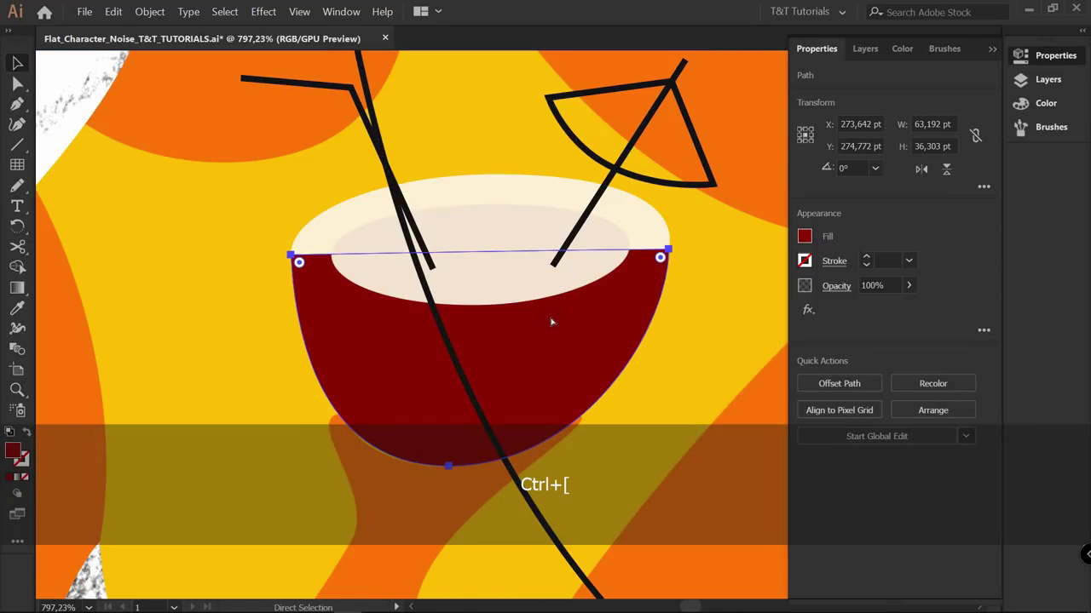
pyautogui.hotkey('ctrl', '[')
# Duplicate the inner ellipse slightly lower and use Shape Builder to keep only its overlap as the drink surface
pyautogui.click(518, 219)
pyautogui.moveTo(518, 219); pyautogui.dragTo(503, 251)
pyautogui.keyDown('shift'); pyautogui.click(487, 219); pyautogui.keyUp('shift')
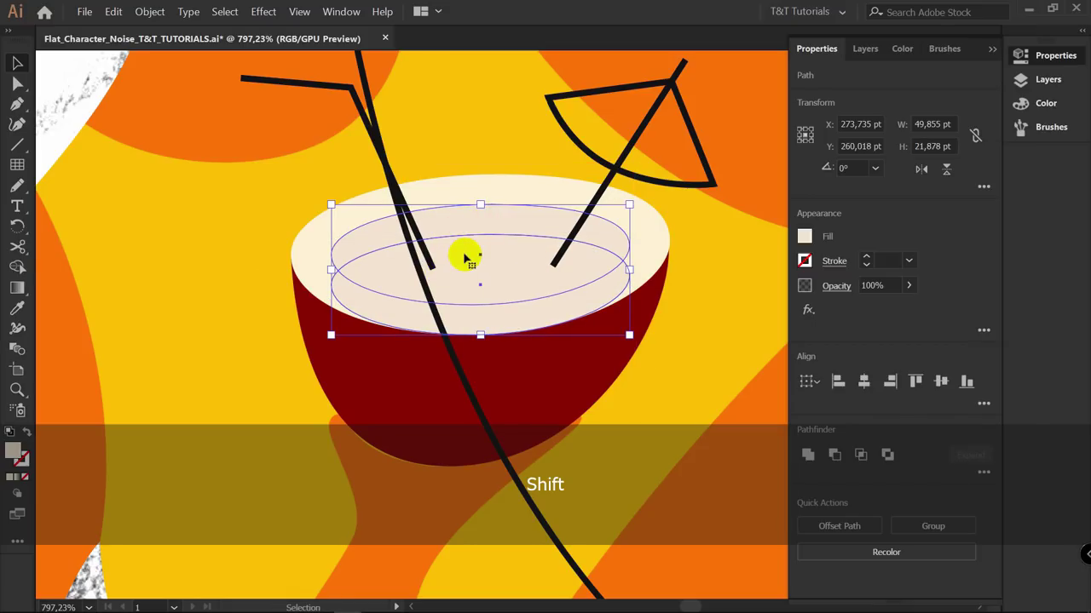
pyautogui.hotkey('shift', 'm')
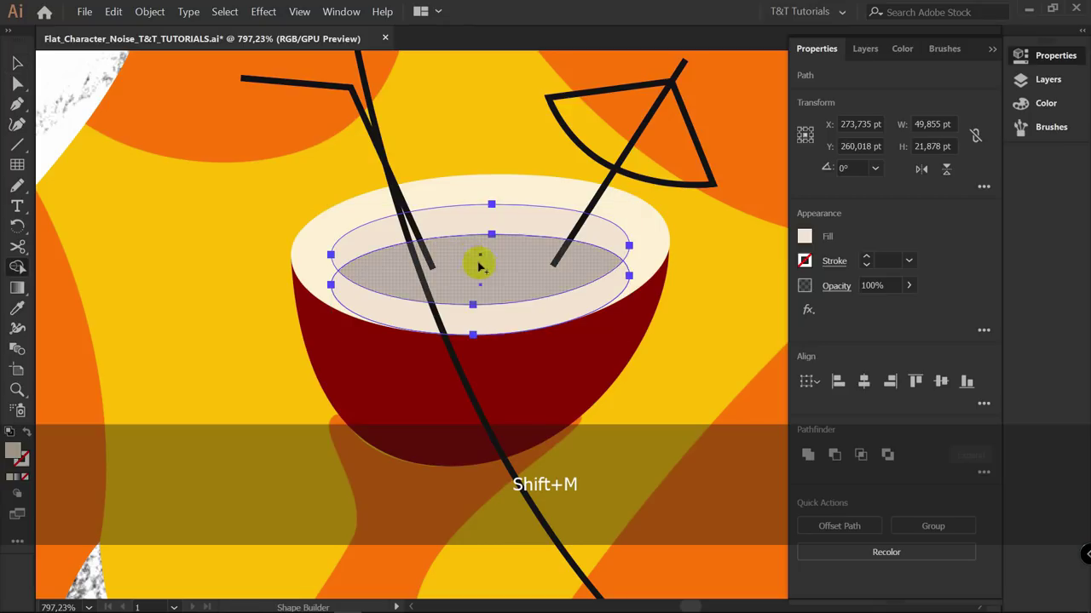
pyautogui.keyDown('alt'); pyautogui.click(533, 318); pyautogui.keyUp('alt')
# Fill the drink surface inside the bowl with the darkest cream cocktail swatch
pyautogui.press('v')
pyautogui.press('z')
pyautogui.moveTo(605, 258); pyautogui.dragTo(308, 340)
pyautogui.press('space')
pyautogui.moveTo(342, 339); pyautogui.dragTo(418, 304)
pyautogui.press('i')
pyautogui.click(353, 371)
pyautogui.press('space')
pyautogui.moveTo(515, 299); pyautogui.dragTo(696, 248)
pyautogui.press('z')
pyautogui.press('v')
pyautogui.click(611, 80)
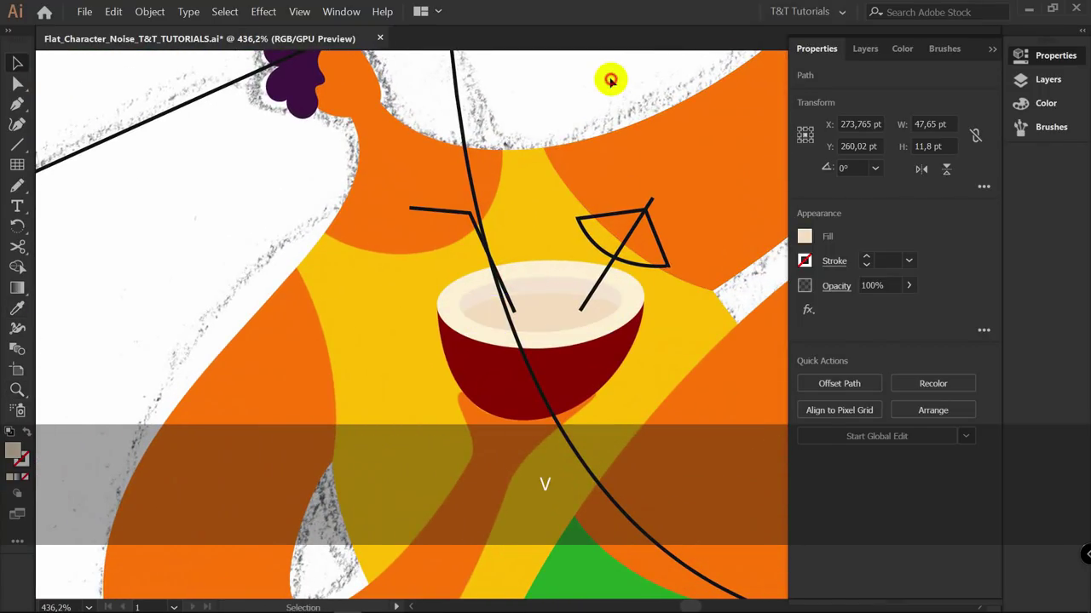
# Give the straw and the umbrella stick a 1,5 pt stroke with round caps and round corners
pyautogui.press('z')
pyautogui.moveTo(588, 277); pyautogui.dragTo(637, 274)
pyautogui.press('v')
pyautogui.click(459, 256)
pyautogui.keyDown('shift'); pyautogui.click(614, 265); pyautogui.keyUp('shift')
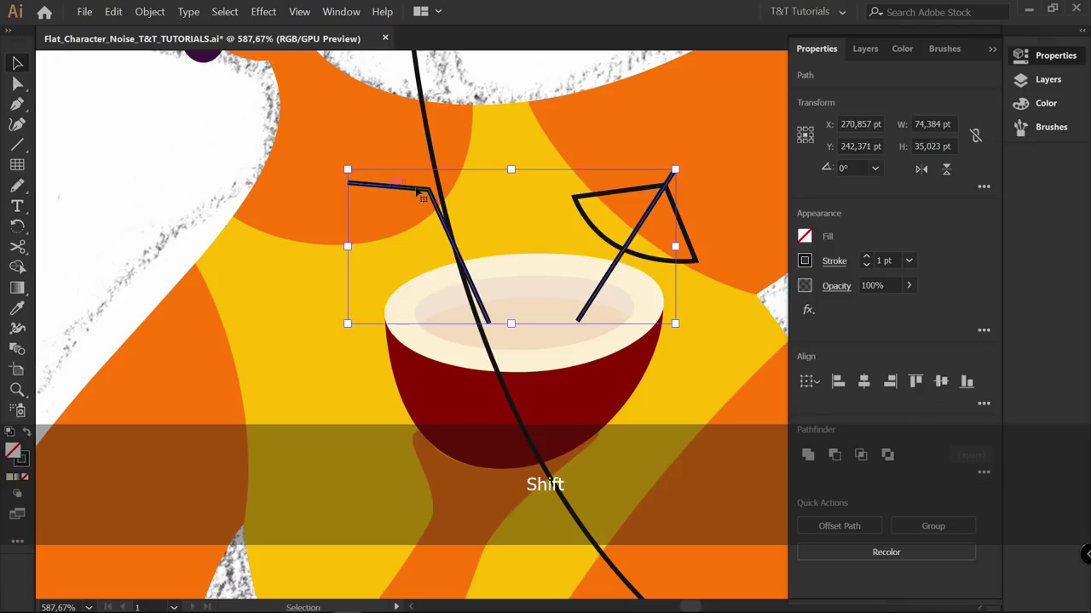
pyautogui.click(834, 261)
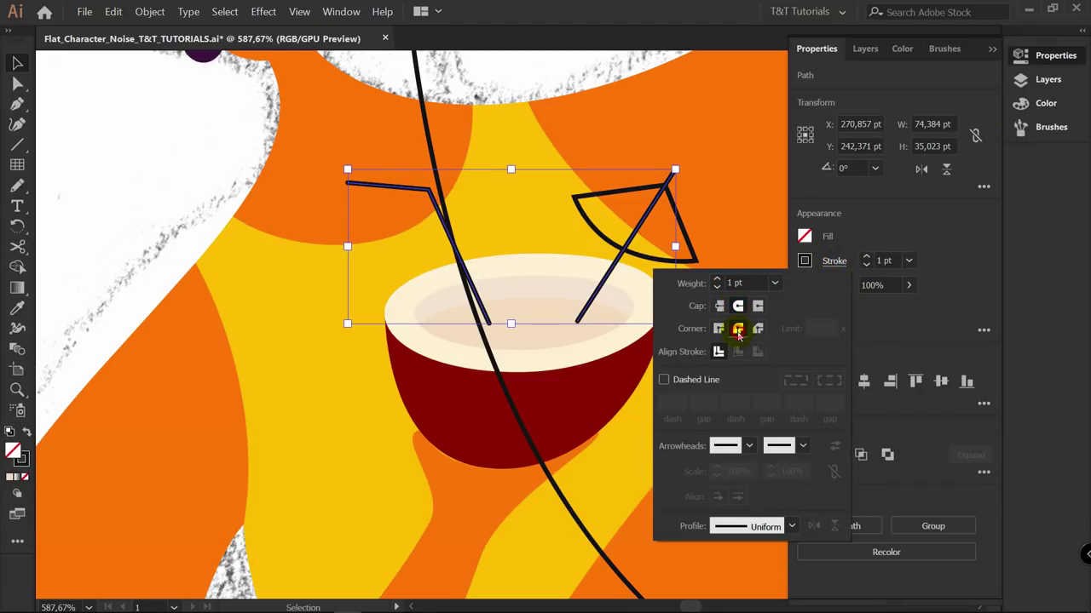
pyautogui.click(882, 261)
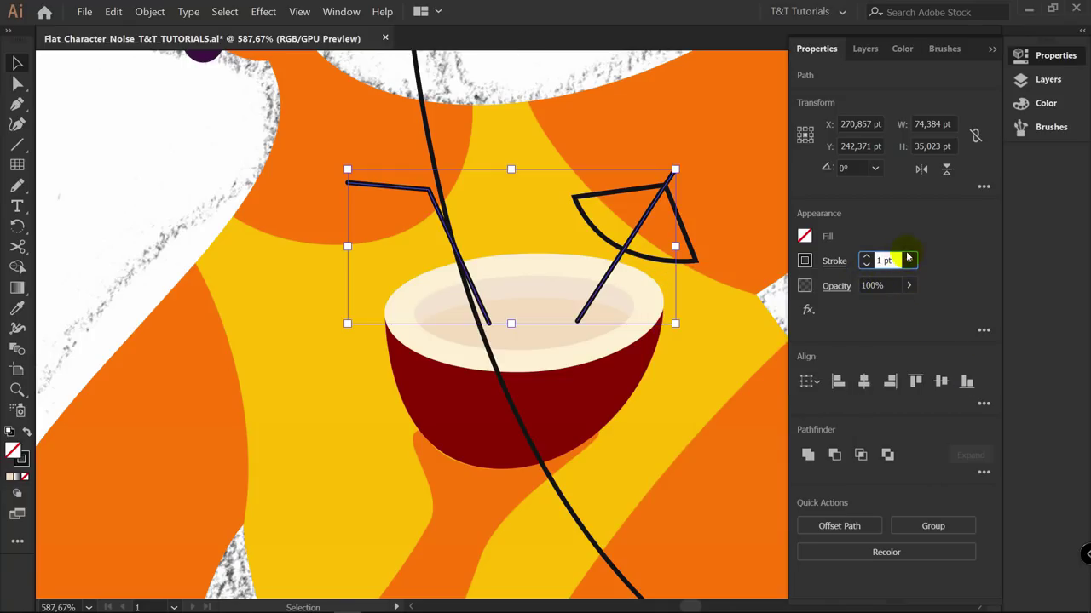
pyautogui.write(',5')
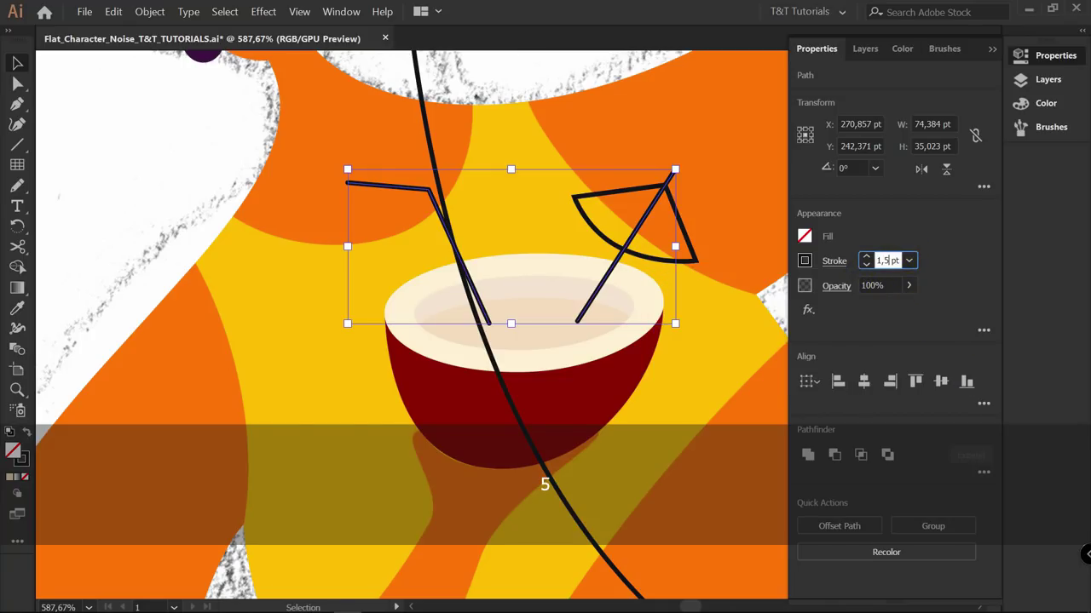
# Fill the cocktail umbrella with the pink cocktail swatch
pyautogui.click(682, 228)
pyautogui.press('z')
pyautogui.moveTo(662, 237); pyautogui.dragTo(384, 268)
pyautogui.press('space')
pyautogui.moveTo(384, 268); pyautogui.dragTo(469, 233)
pyautogui.moveTo(531, 191); pyautogui.dragTo(284, 303)
pyautogui.moveTo(184, 180); pyautogui.dragTo(207, 207)
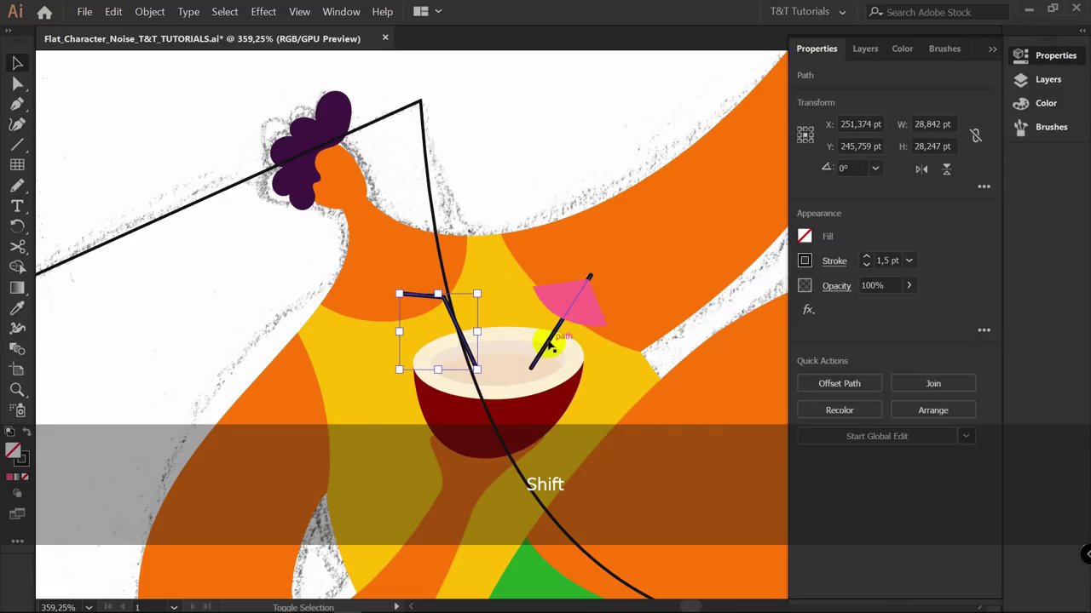
# Expand the straw and umbrella stick into shapes with both Fill and Stroke enabled
pyautogui.keyDown('shift'); pyautogui.click(548, 343); pyautogui.keyUp('shift')
pyautogui.press('z')
pyautogui.moveTo(536, 315); pyautogui.dragTo(565, 291)
pyautogui.press('v')
pyautogui.click(150, 11)
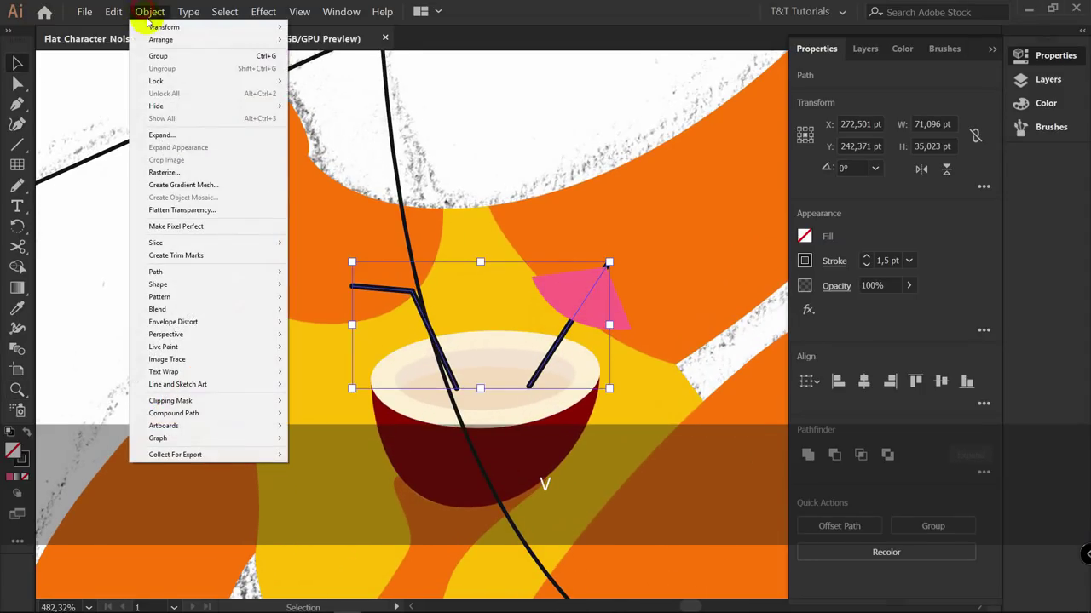
pyautogui.click(173, 138)
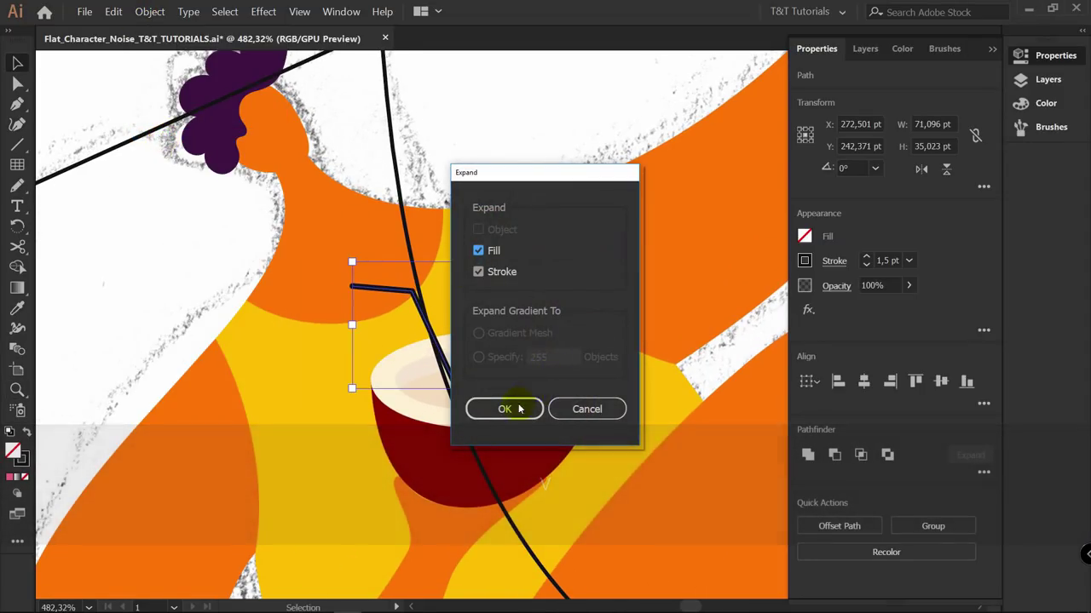
pyautogui.click(516, 409)
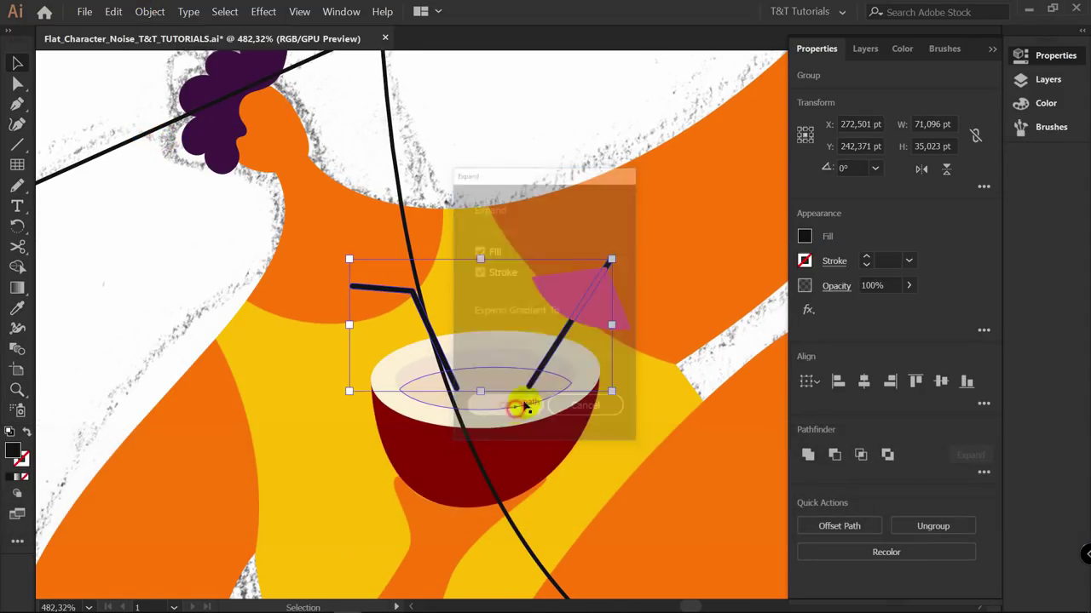
# Split the umbrella stick's protruding tip from the rest of the stick with Shape Builder against the pink umbrella, and ungroup the stick
pyautogui.keyDown('shift'); pyautogui.click(563, 350); pyautogui.keyUp('shift')
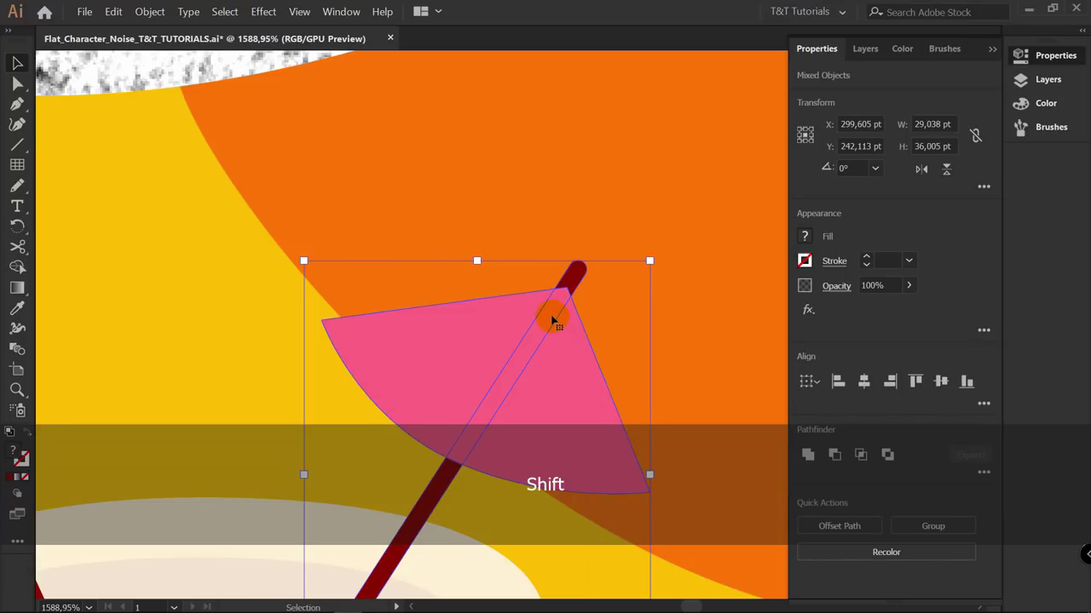
pyautogui.hotkey('shift', 'm')
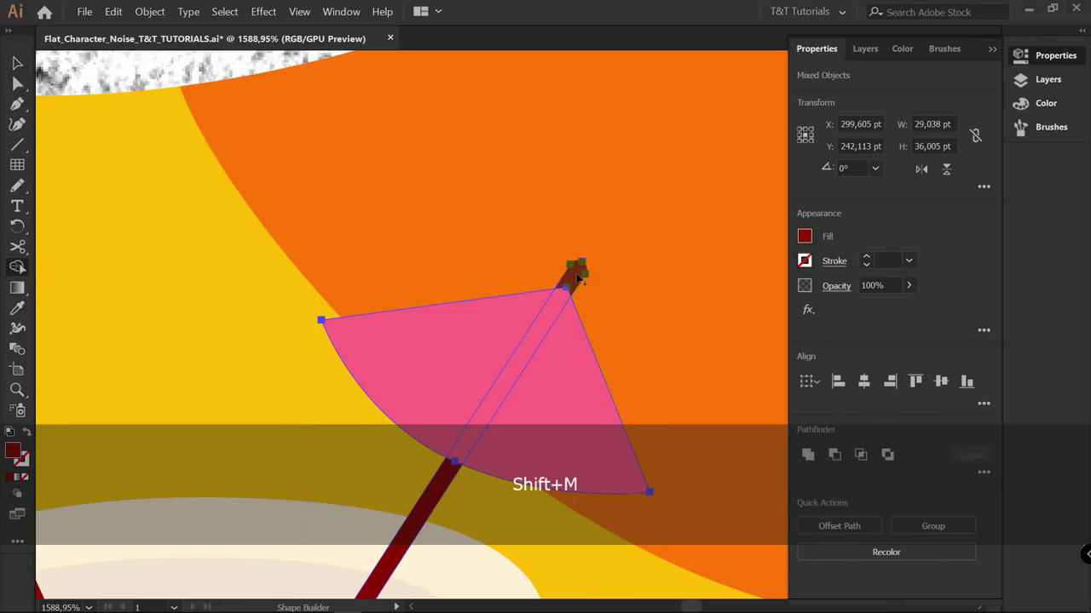
pyautogui.click(578, 275)
pyautogui.press('v')
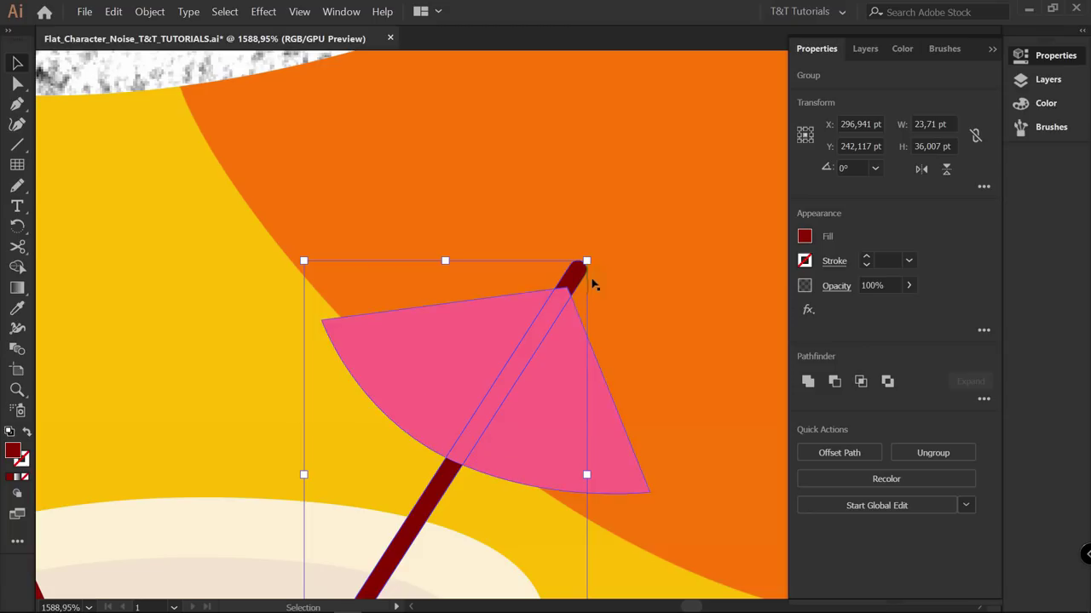
pyautogui.rightClick(571, 277)
pyautogui.click(604, 369)
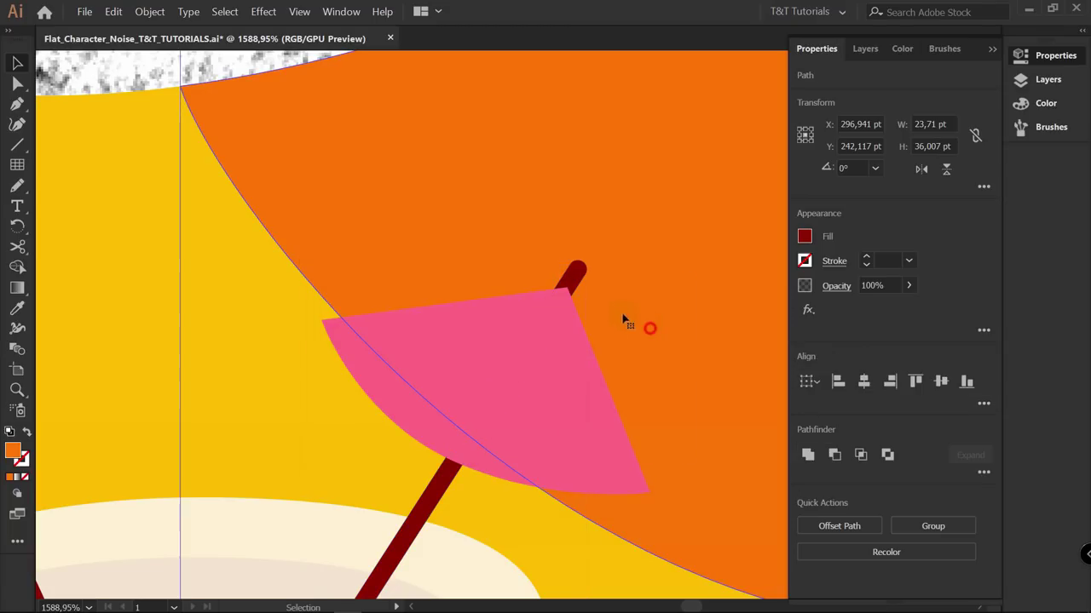
# Fill the separated tip of the umbrella stick with the light cream sampled from the bowl's rim
pyautogui.click(572, 276)
pyautogui.moveTo(589, 315); pyautogui.dragTo(507, 299)
pyautogui.press('i')
pyautogui.click(437, 389)
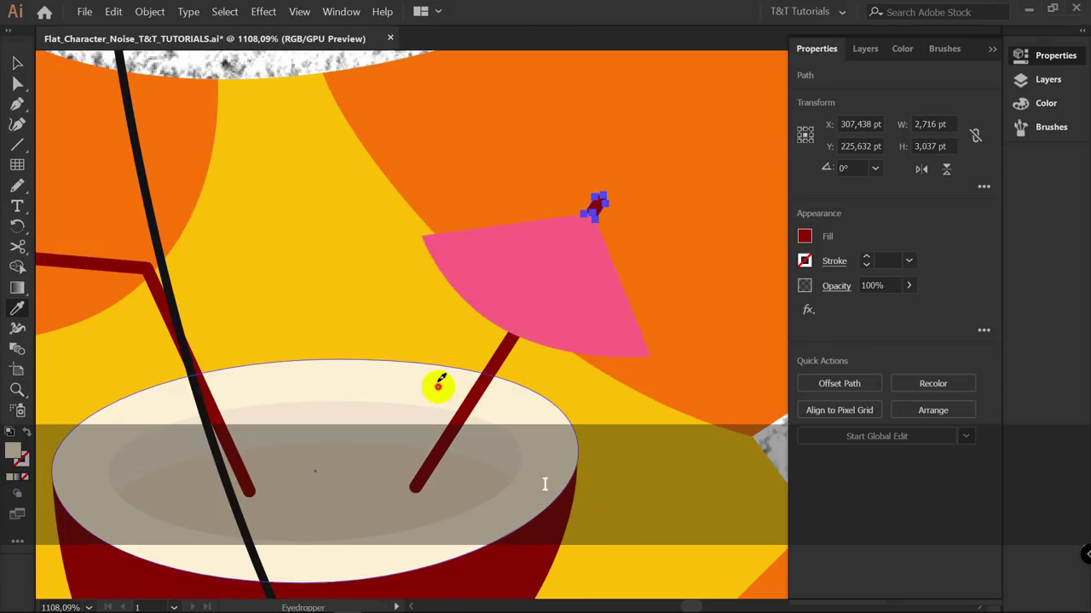
pyautogui.press('v')
pyautogui.moveTo(576, 246); pyautogui.dragTo(605, 318)
pyautogui.press('v')
# Delete the extra anchor points on both sides of the pink umbrella's top corner
pyautogui.click(369, 114)
pyautogui.press('a')
pyautogui.click(573, 206)
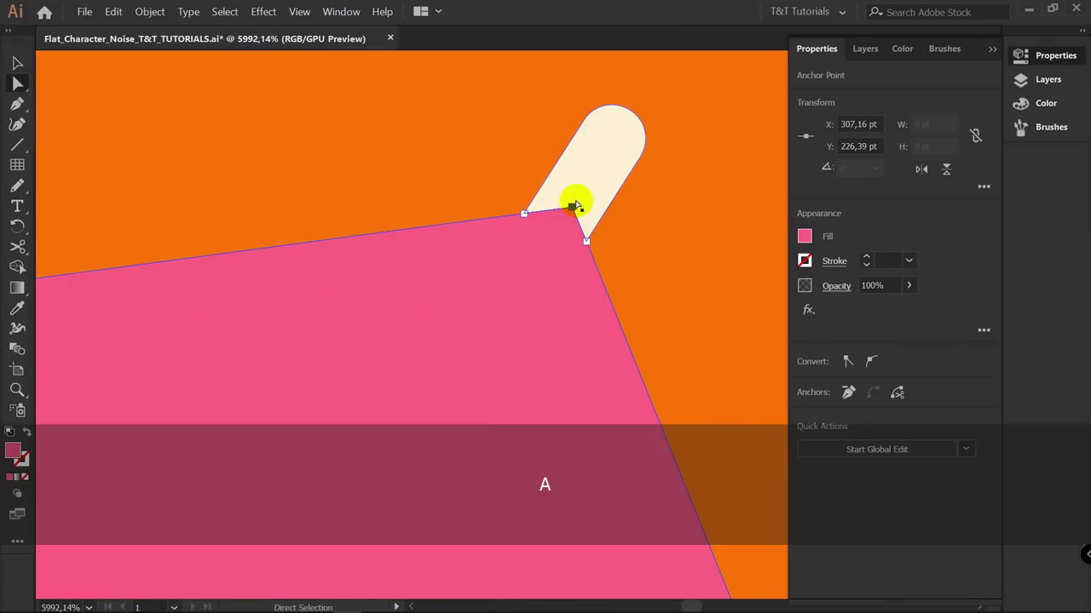
pyautogui.press('p')
pyautogui.click(586, 243)
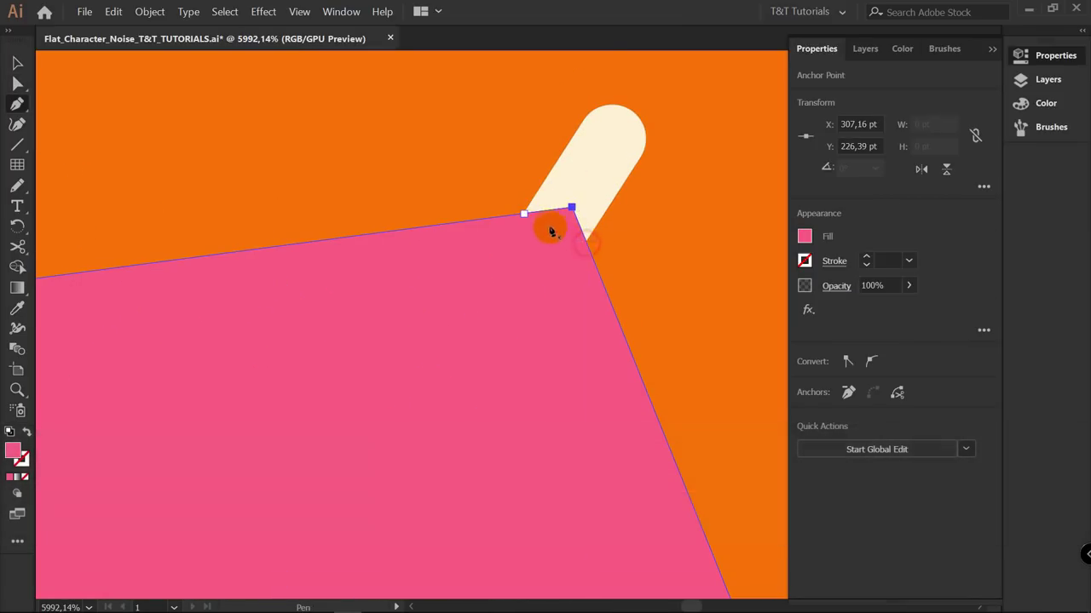
# Round the pink umbrella's top corner with a radius of about 1,16 pt
pyautogui.press('a')
pyautogui.click(571, 209)
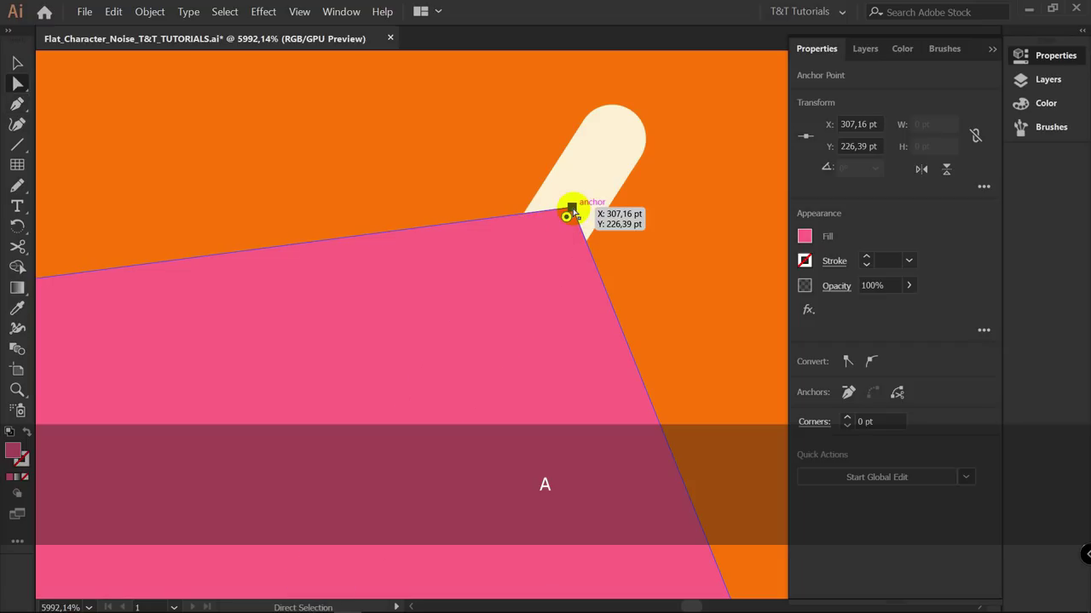
pyautogui.moveTo(567, 214); pyautogui.dragTo(535, 263)
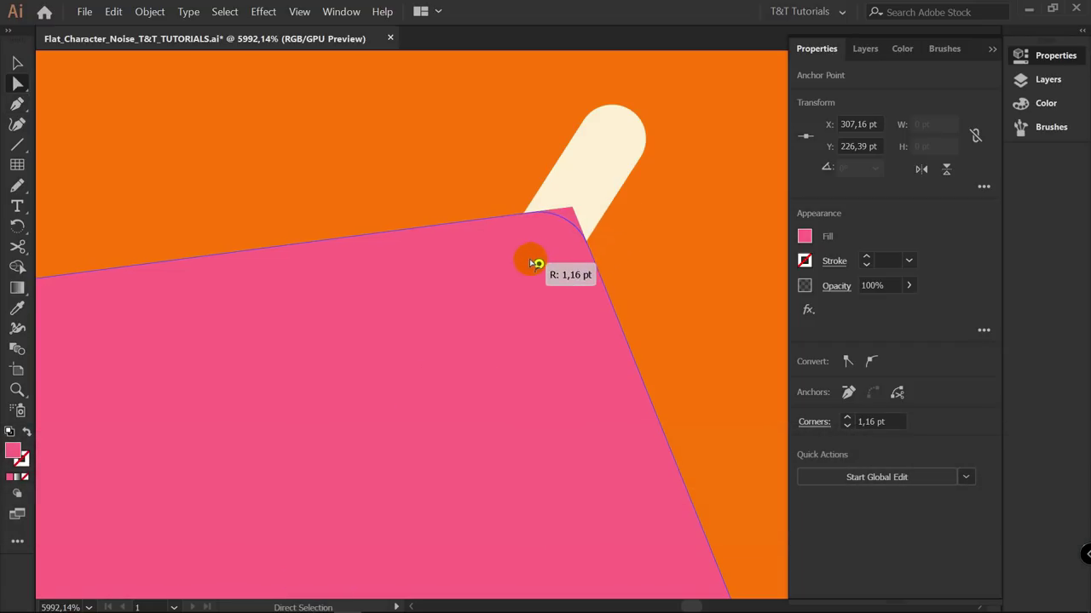
pyautogui.press('a')
pyautogui.click(568, 208)
pyautogui.moveTo(567, 208); pyautogui.dragTo(532, 274)
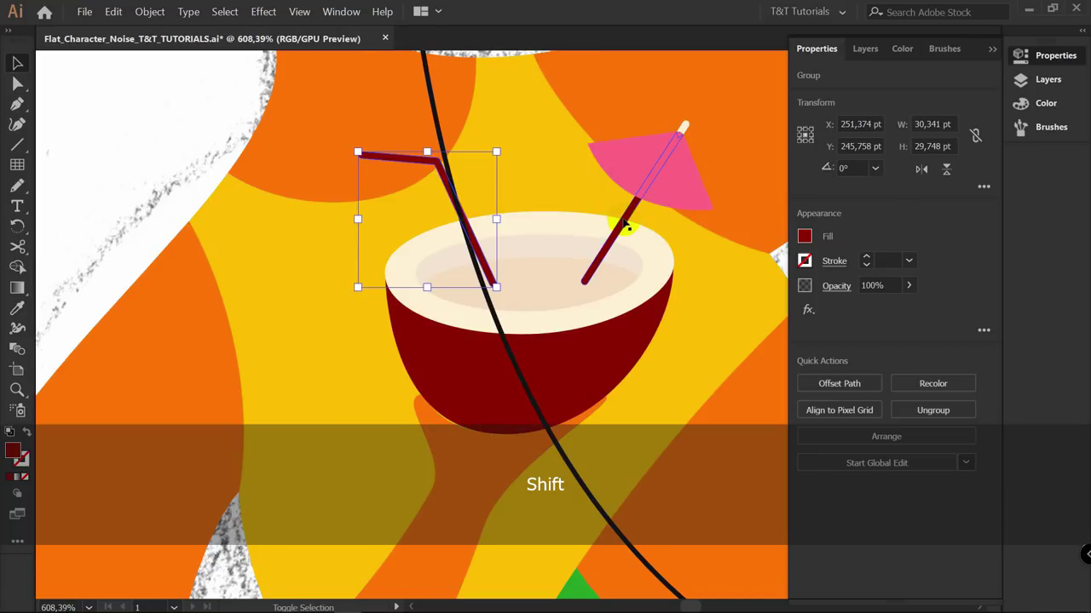
# Fill the straw and the umbrella stick with the darker red cocktail swatch
pyautogui.keyDown('shift'); pyautogui.click(620, 218); pyautogui.keyUp('shift')
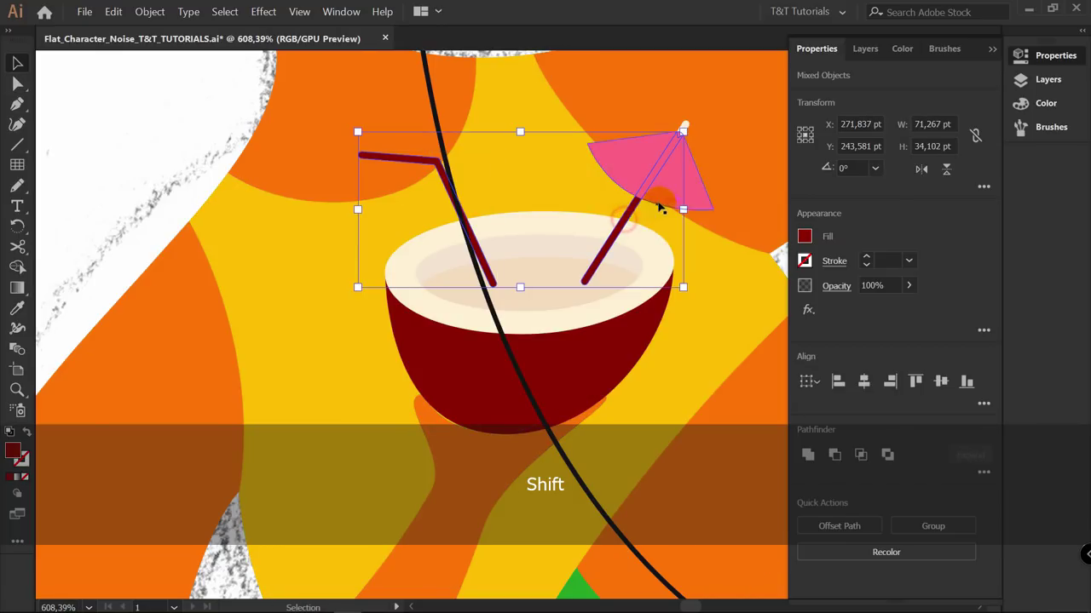
pyautogui.press('z')
pyautogui.keyDown('alt'); pyautogui.click(383, 251); pyautogui.keyUp('alt')
pyautogui.moveTo(385, 244); pyautogui.dragTo(521, 133)
pyautogui.click(154, 314)
# Move the straw about 4 pt left and 6 pt down, and shift the umbrella with its stick slightly down and right
pyautogui.moveTo(483, 237); pyautogui.dragTo(461, 266)
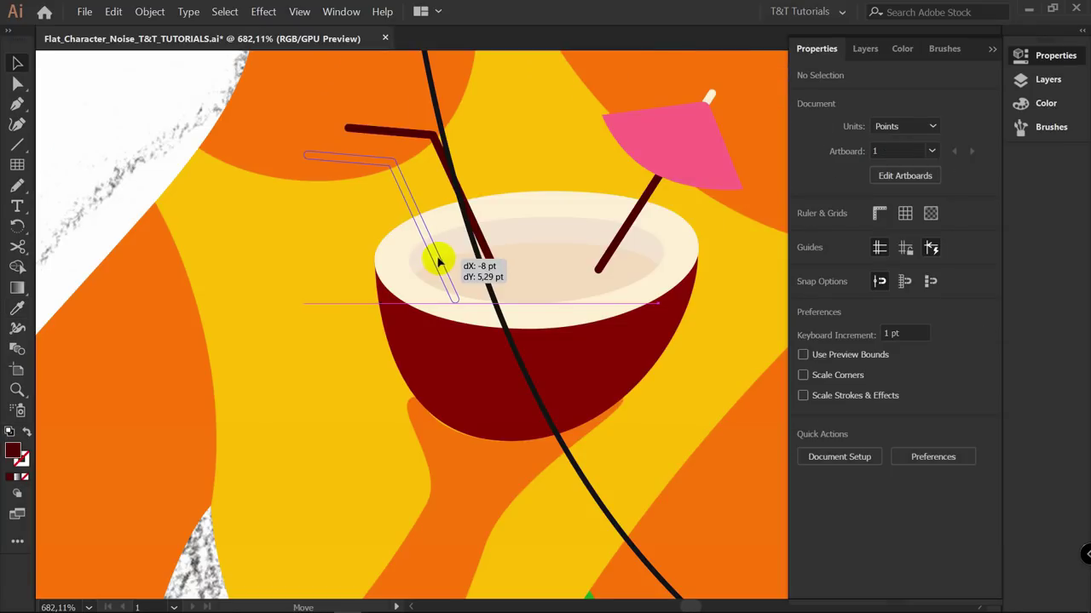
pyautogui.click(716, 165)
pyautogui.moveTo(717, 166)
pyautogui.mouseDown()
pyautogui.moveTo(701, 165)
pyautogui.moveTo(730, 178)
pyautogui.mouseUp()
pyautogui.press('v')
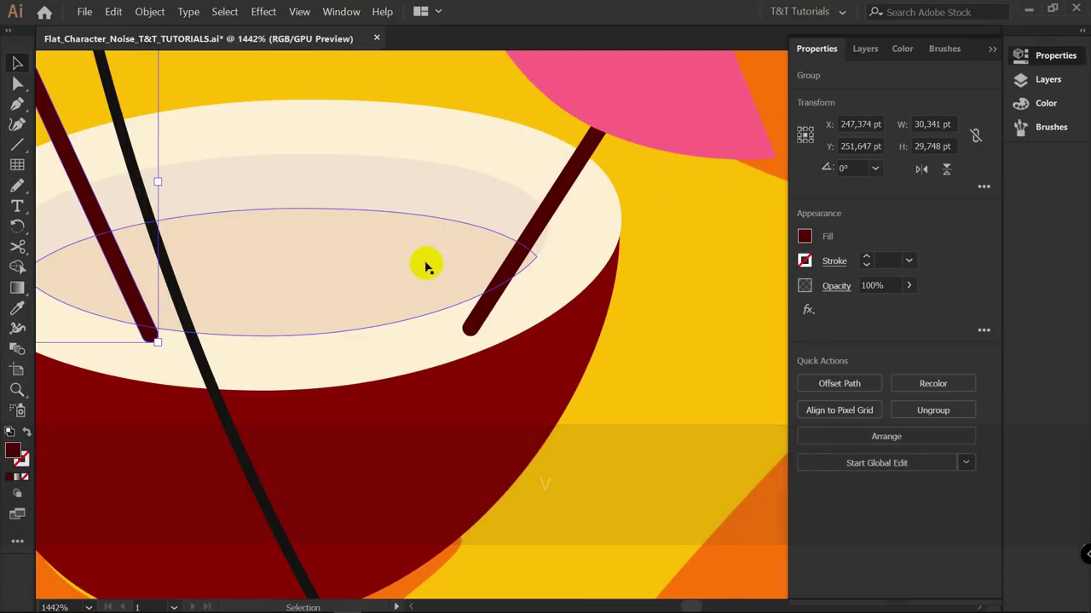
# Trim the umbrella stick's lower end at the edge of the drink surface with Shape Builder
pyautogui.click(421, 260)
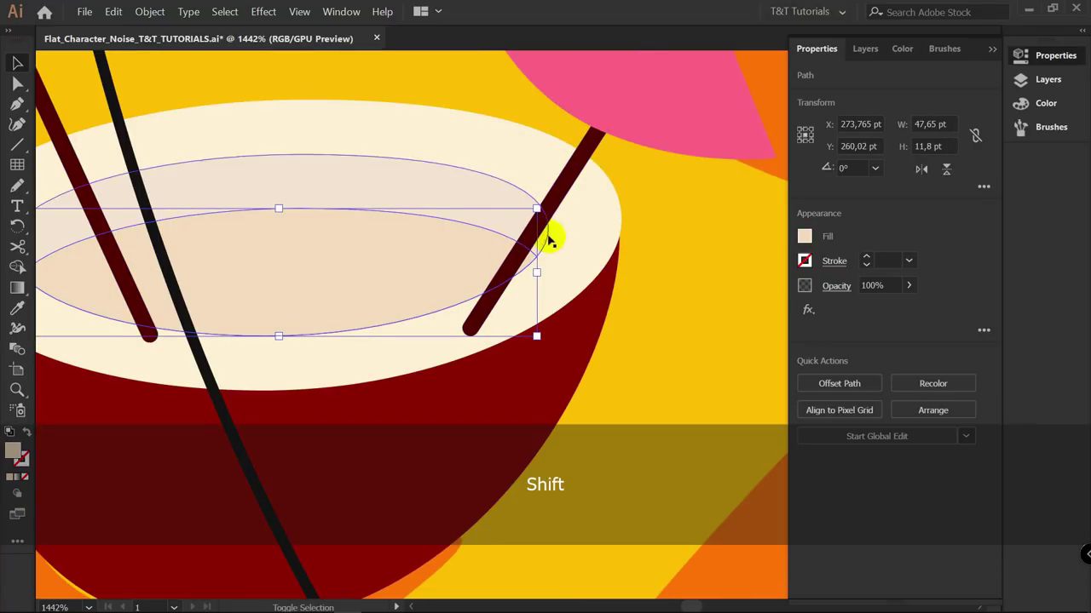
pyautogui.keyDown('shift'); pyautogui.click(562, 255); pyautogui.keyUp('shift')
pyautogui.hotkey('shift', 'm')
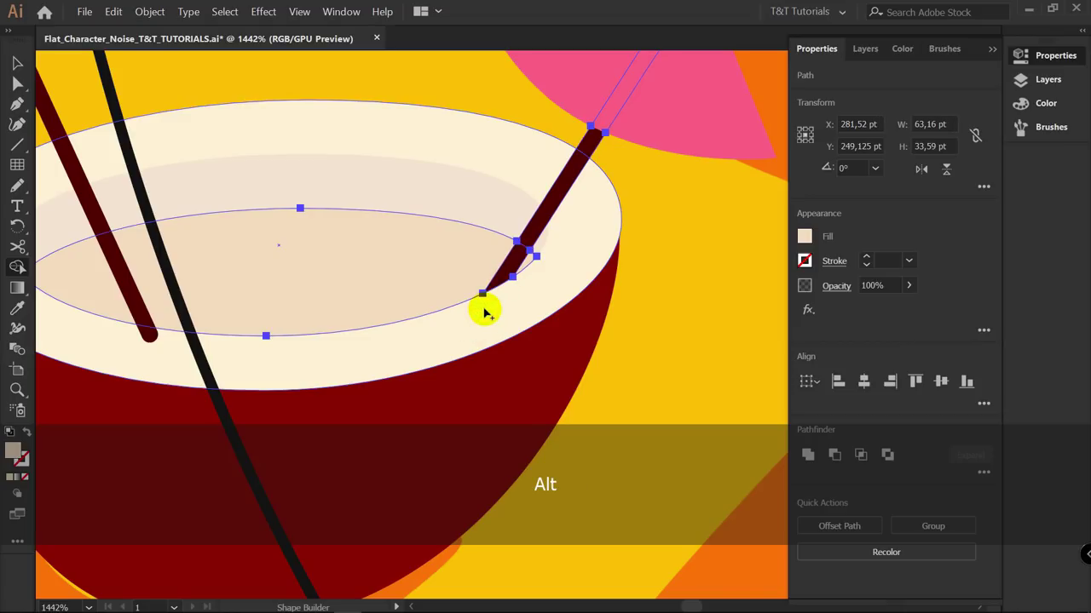
pyautogui.moveTo(312, 261); pyautogui.dragTo(450, 287)
# Cut off the straw's lower end where it extends past the drink surface with Shape Builder
pyautogui.press('v')
pyautogui.click(324, 213)
pyautogui.keyDown('shift'); pyautogui.click(498, 279); pyautogui.keyUp('shift')
pyautogui.hotkey('shift', 'm')
pyautogui.keyDown('alt'); pyautogui.click(369, 323); pyautogui.keyUp('alt')
pyautogui.press('v')
# Reshape the inner elbow curve of the arm holding the cocktail by adjusting the handles of its elbow anchor
pyautogui.press('z')
pyautogui.moveTo(556, 274); pyautogui.dragTo(335, 280)
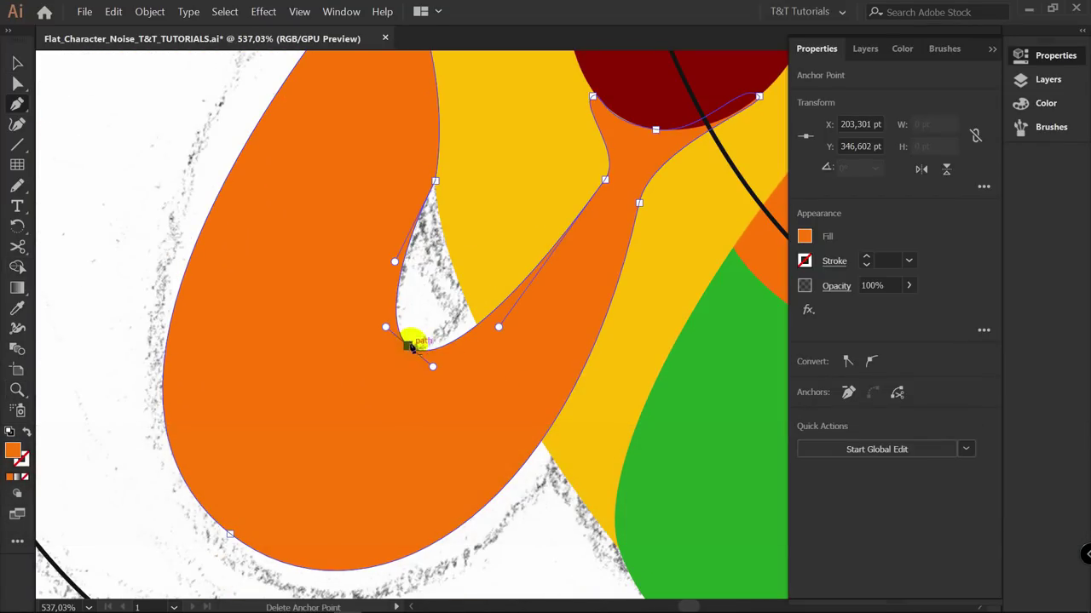
pyautogui.press('a')
pyautogui.moveTo(434, 358); pyautogui.dragTo(416, 363)
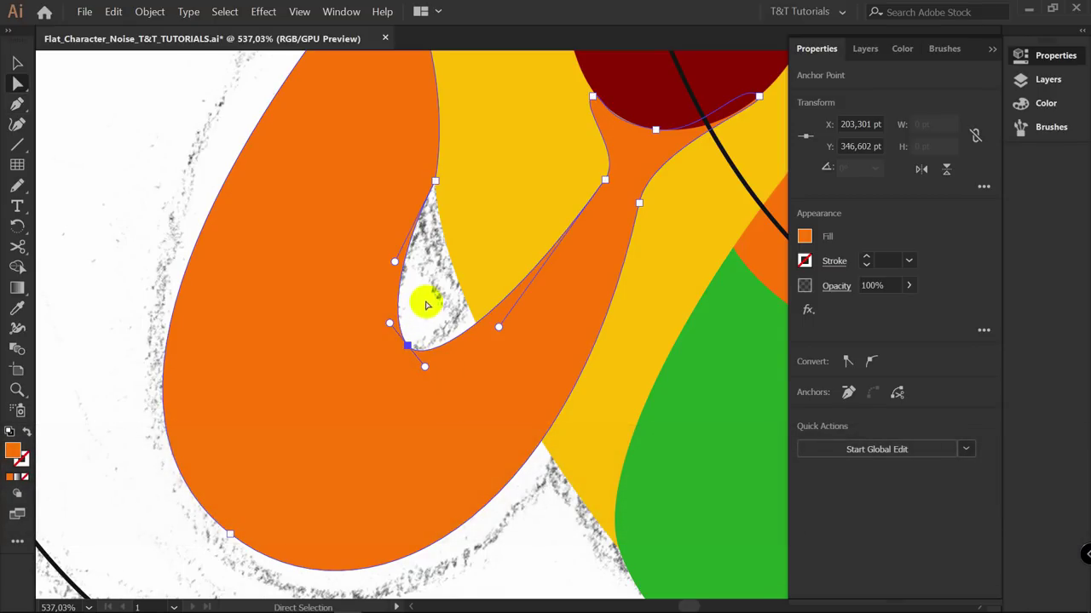
pyautogui.press('alt')
pyautogui.moveTo(425, 368); pyautogui.dragTo(457, 326)
pyautogui.moveTo(389, 323); pyautogui.dragTo(406, 305)
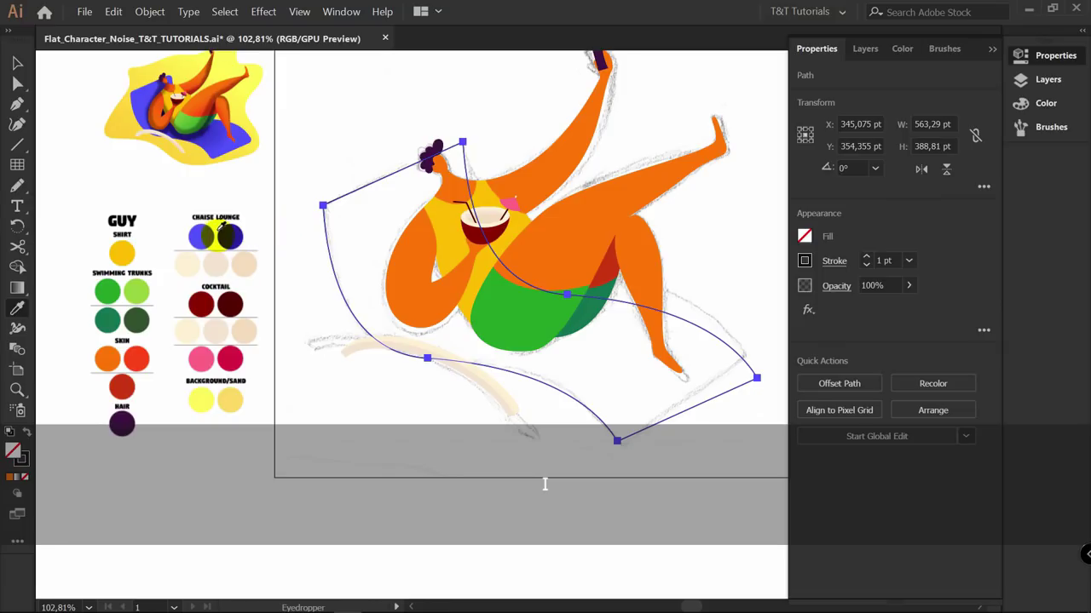
# Fill the chaise lounge outline with the lighter blue chaise lounge swatch and send it to the back
pyautogui.click(202, 236)
pyautogui.press('v')
pyautogui.click(380, 137)
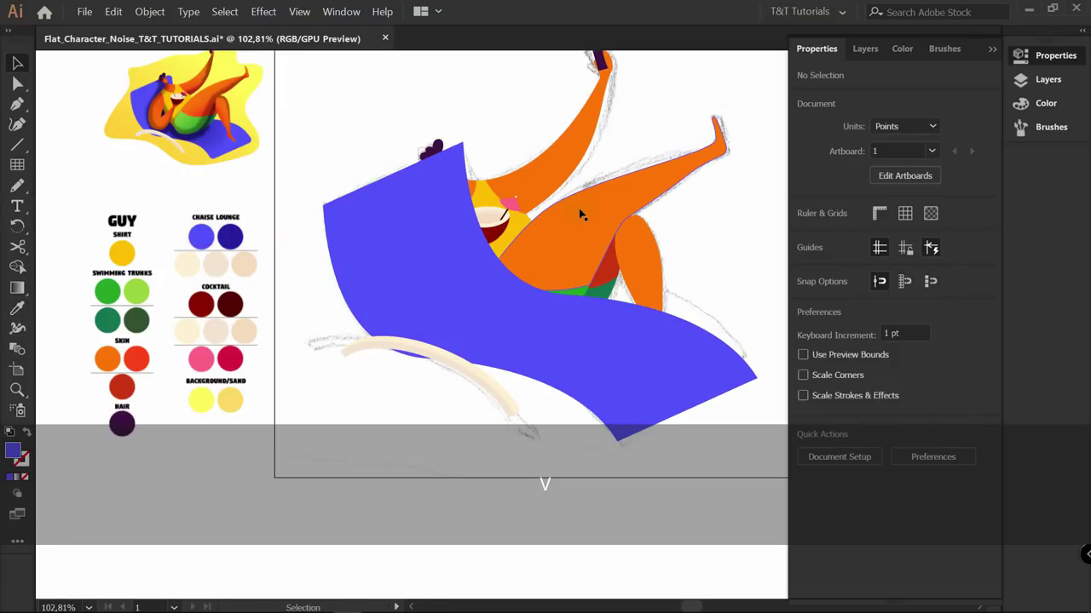
pyautogui.click(392, 263)
pyautogui.rightClick(392, 262)
pyautogui.moveTo(448, 441)
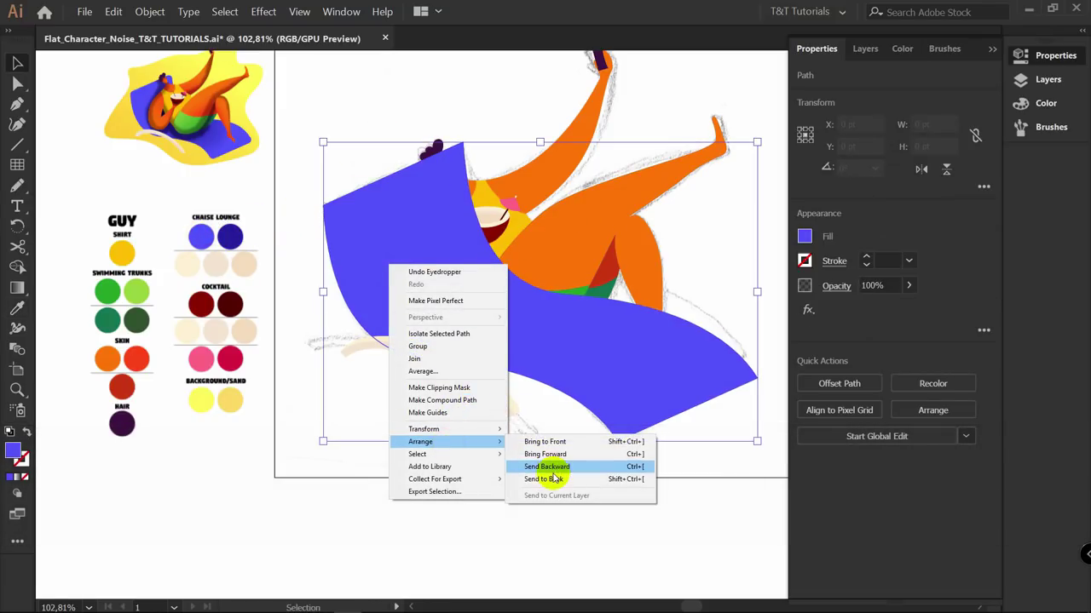
pyautogui.click(552, 479)
pyautogui.click(579, 481)
# Unlock and delete the SKETCH layer
pyautogui.press('space')
pyautogui.moveTo(582, 348); pyautogui.dragTo(503, 387)
pyautogui.click(864, 49)
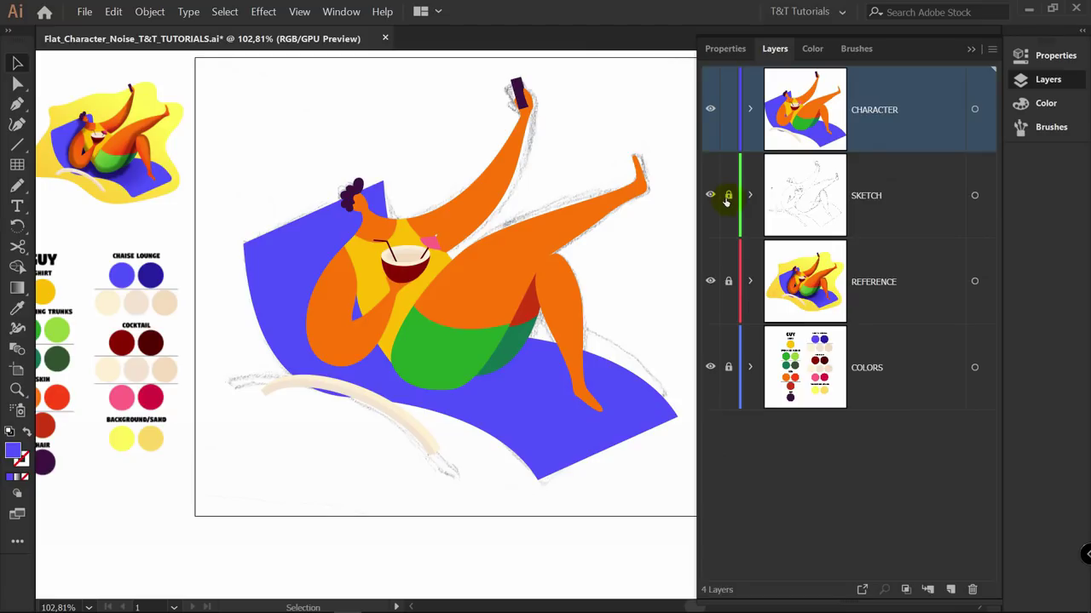
pyautogui.click(873, 196)
pyautogui.click(971, 589)
pyautogui.scroll(1, 451, 158)
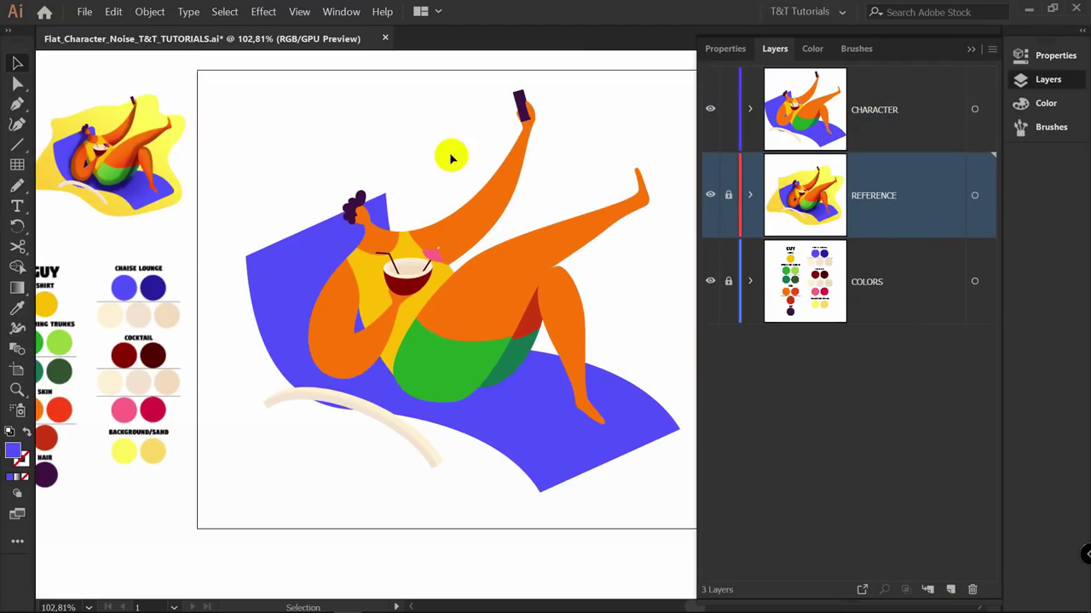
# Select the orange skin shapes of the head, neck, arms, hand and legs and apply a linear gradient to them
pyautogui.click(388, 214)
pyautogui.keyDown('shift'); pyautogui.click(389, 240); pyautogui.keyUp('shift')
pyautogui.keyDown('shift'); pyautogui.click(561, 292); pyautogui.keyUp('shift')
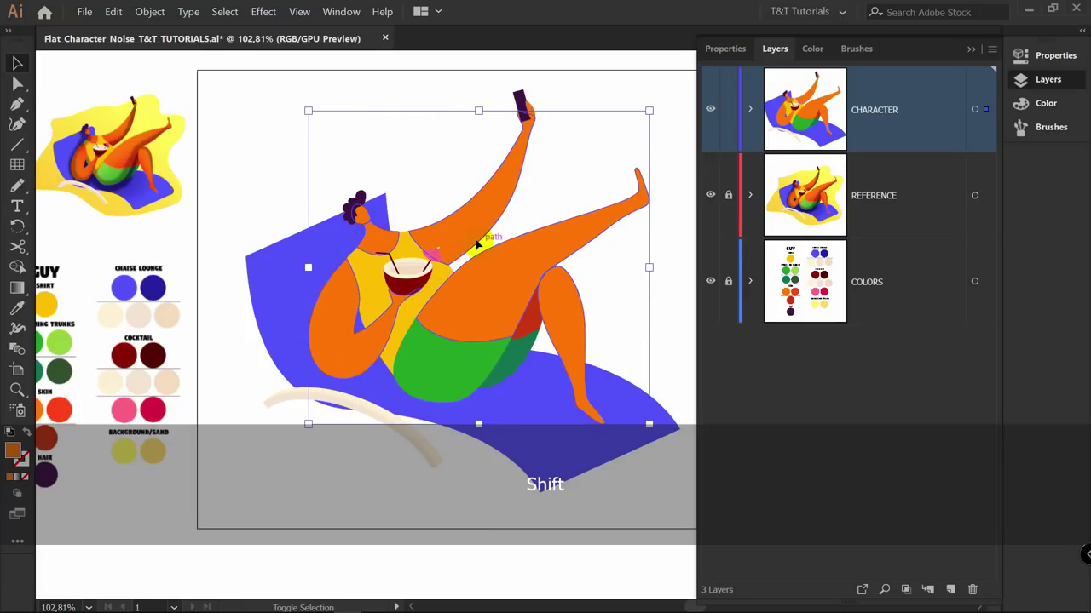
pyautogui.scroll(-1, 477, 245)
pyautogui.click(17, 288)
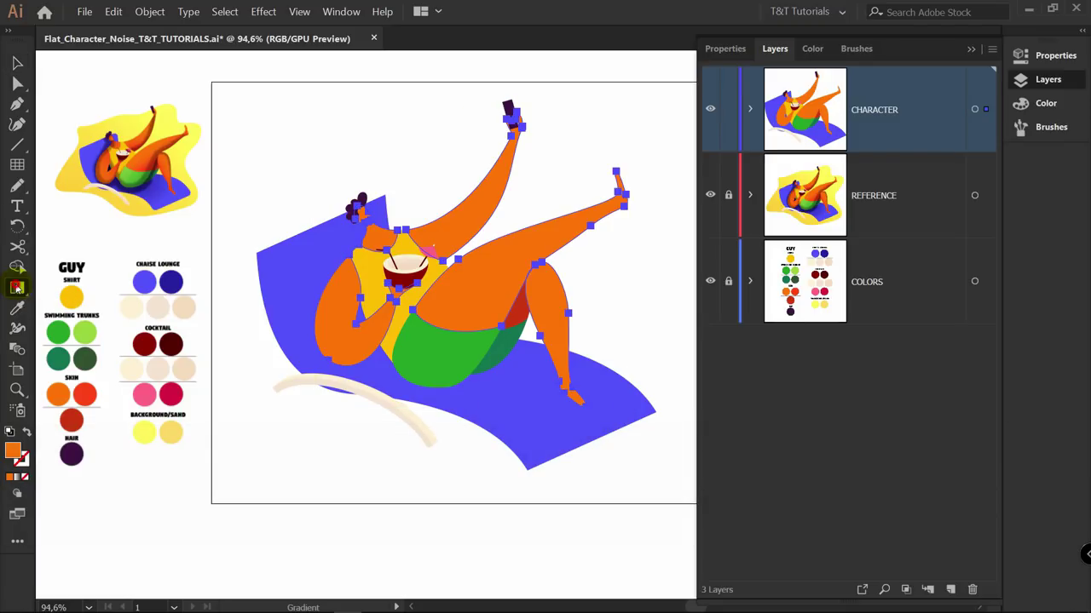
pyautogui.doubleClick(17, 288)
pyautogui.click(760, 308)
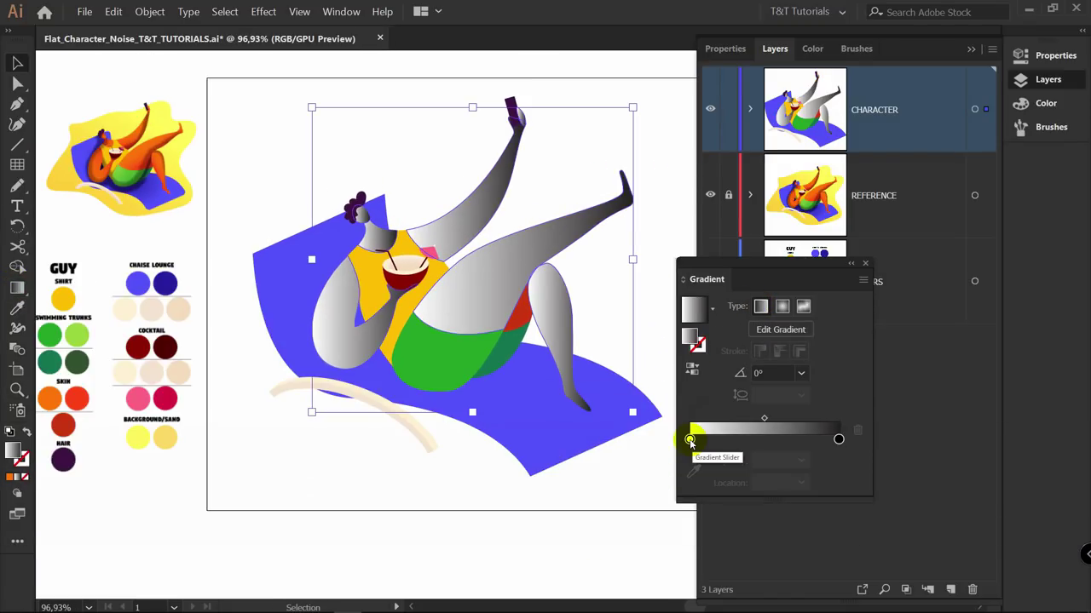
# Set the skin gradient's start stop to the orange skin swatch and its end stop to the red-orange skin swatch
pyautogui.click(690, 440)
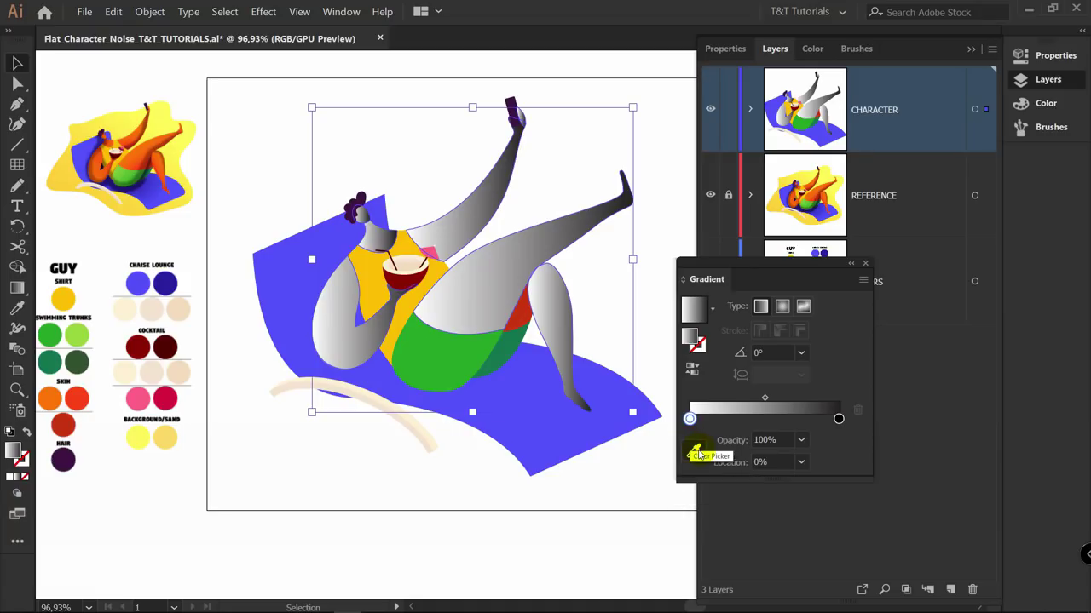
pyautogui.click(696, 454)
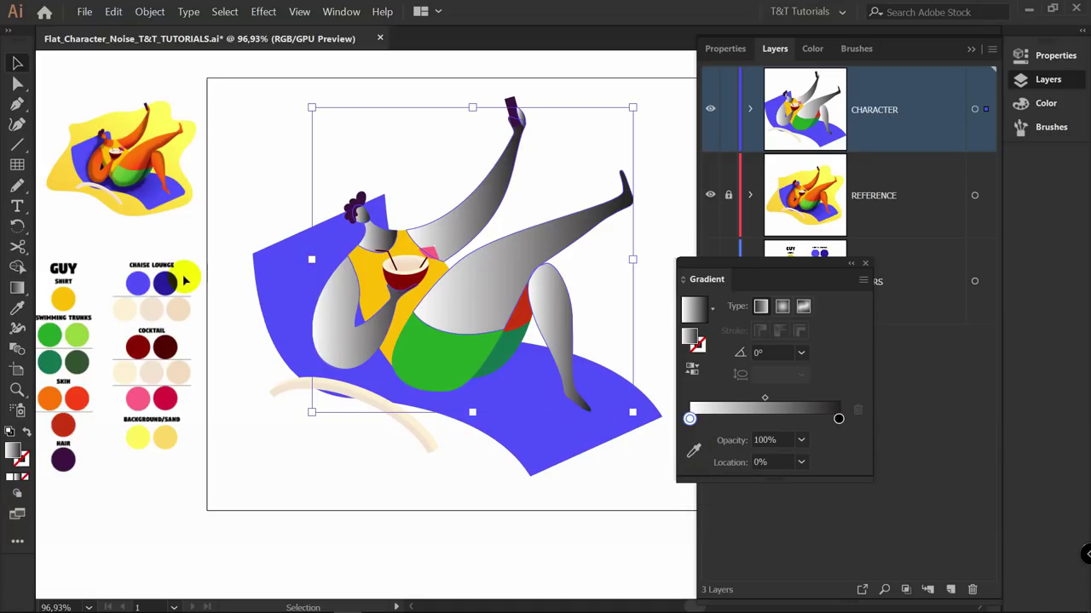
pyautogui.click(50, 397)
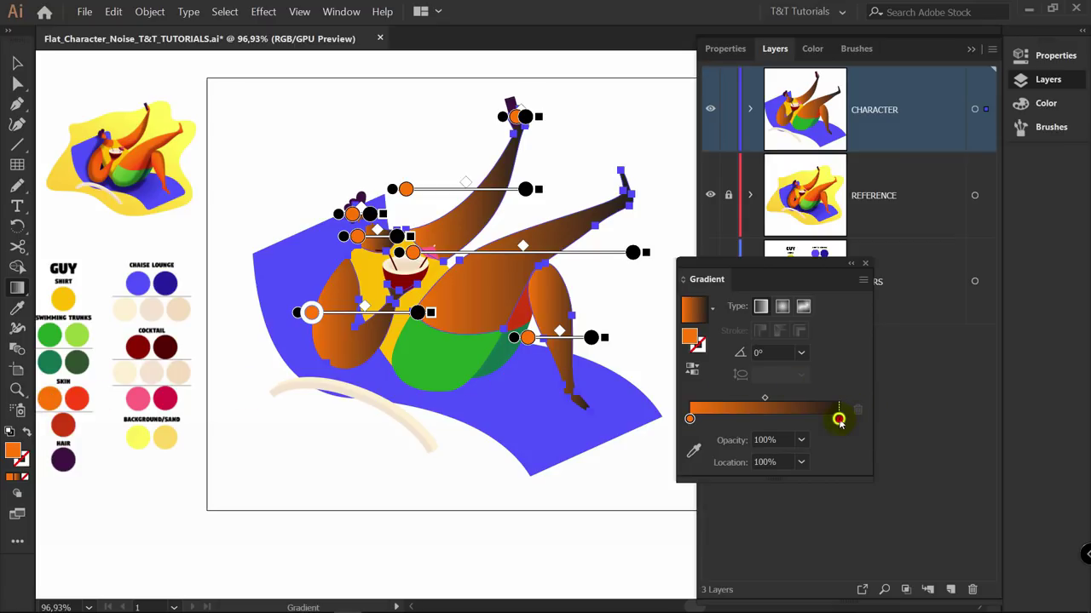
pyautogui.click(698, 451)
pyautogui.click(77, 398)
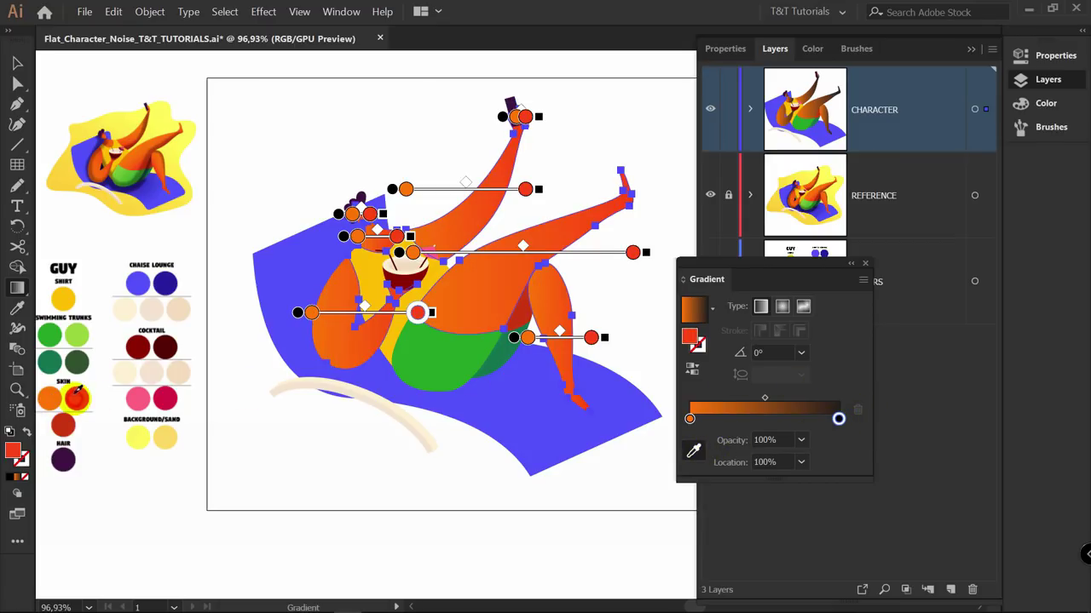
pyautogui.press('v')
# Redirect the raised arm's gradient steeply downward at about -80,6°, running from orange above to red-orange near the shoulder
pyautogui.press('z')
pyautogui.moveTo(413, 206); pyautogui.dragTo(443, 224)
pyautogui.press('v')
pyautogui.click(514, 182)
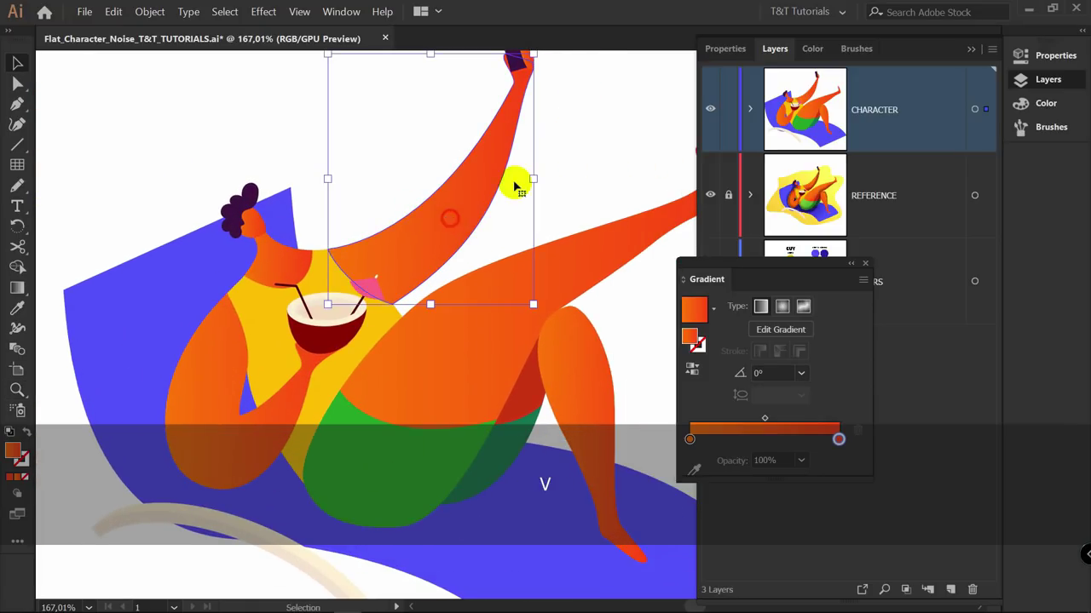
pyautogui.press('g')
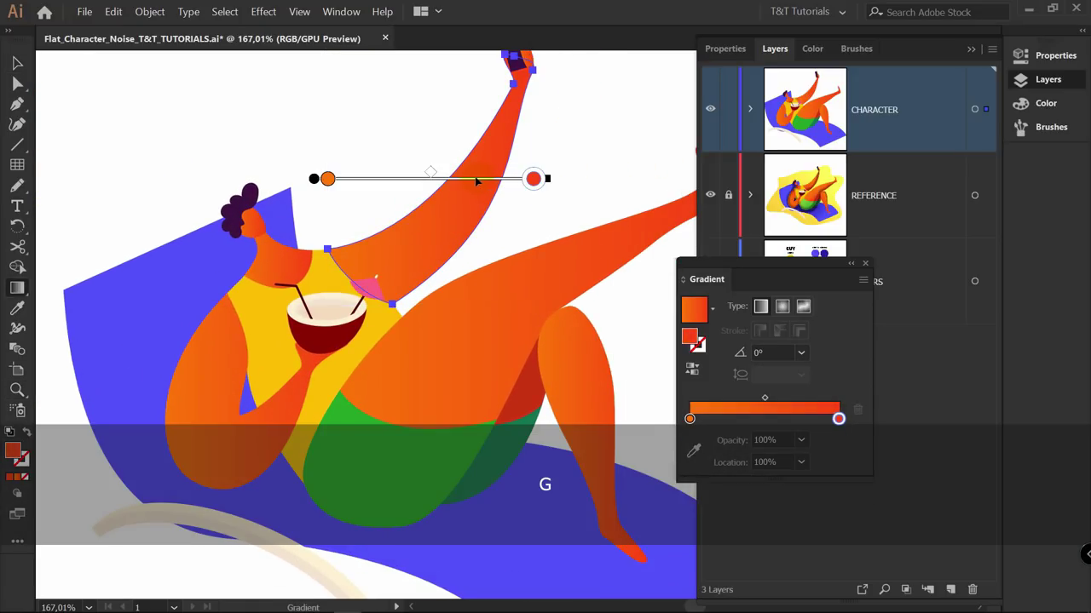
pyautogui.moveTo(430, 106); pyautogui.dragTo(482, 346)
pyautogui.moveTo(383, 115); pyautogui.dragTo(415, 320)
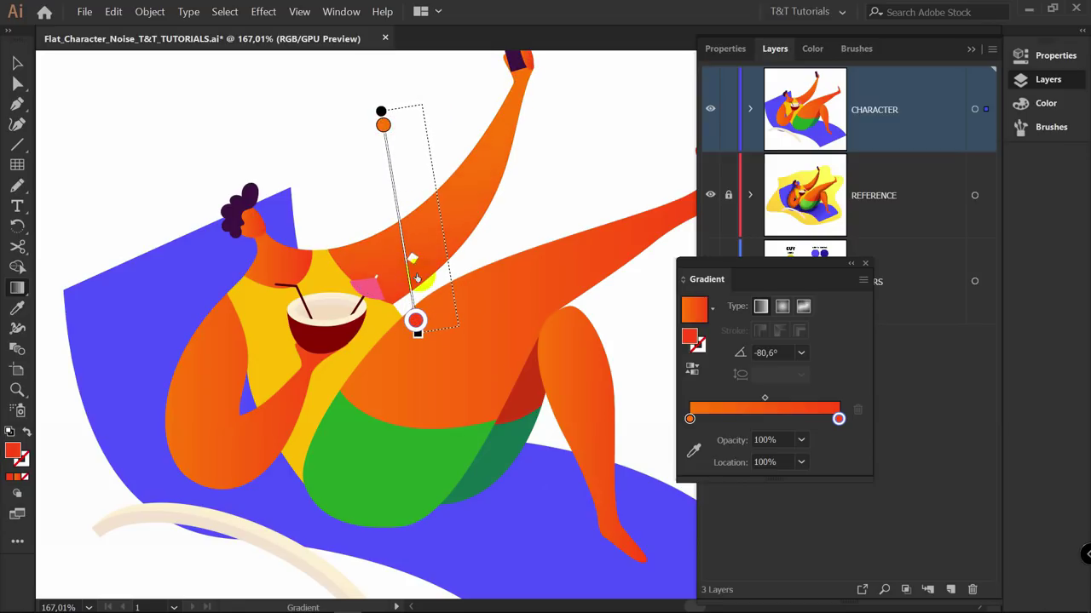
# Adjust the raised arm's gradient stops, moving the orange stop towards the middle of the gradient
pyautogui.moveTo(383, 126); pyautogui.dragTo(404, 249)
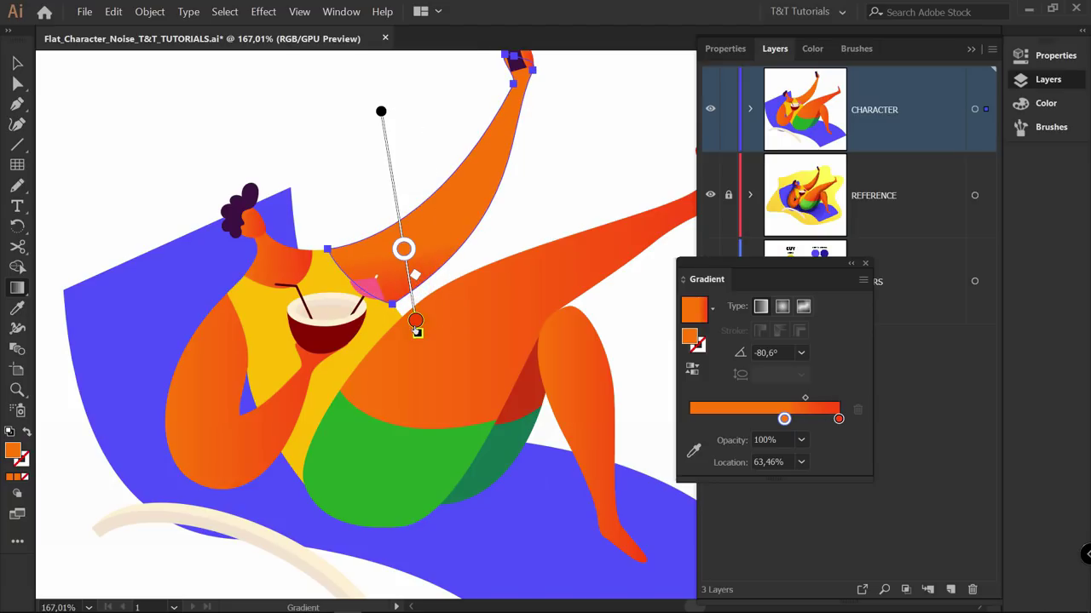
pyautogui.click(414, 320)
pyautogui.moveTo(414, 297); pyautogui.dragTo(413, 296)
pyautogui.moveTo(405, 250); pyautogui.dragTo(398, 216)
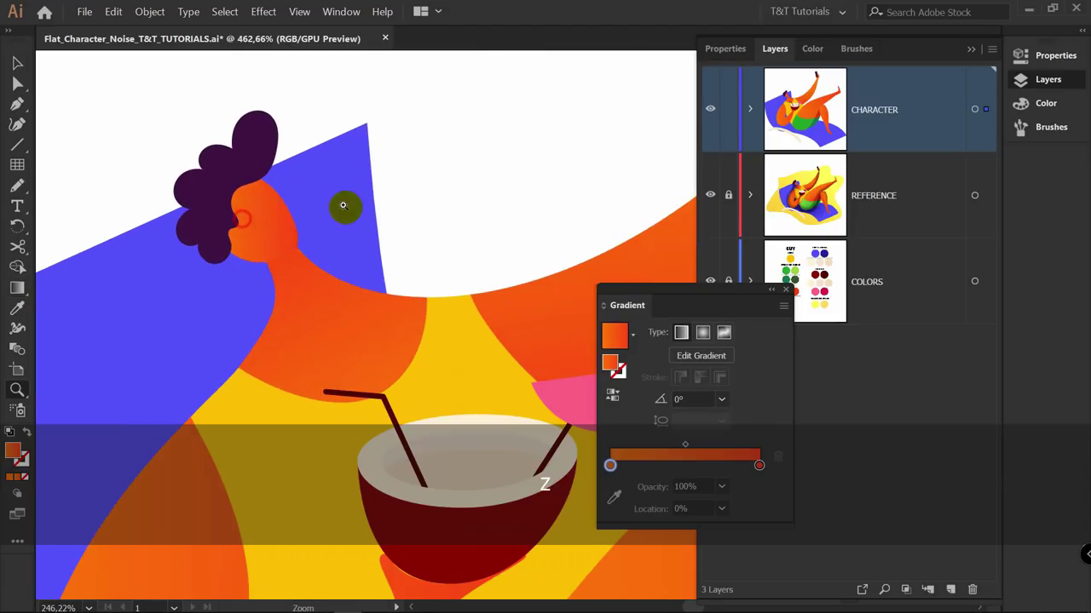
# Redirect the orange to red-orange gradient diagonally across the character's face
pyautogui.moveTo(325, 163)
pyautogui.mouseDown()
pyautogui.moveTo(298, 194)
pyautogui.moveTo(260, 315)
pyautogui.mouseUp()
pyautogui.moveTo(291, 130)
pyautogui.mouseDown()
pyautogui.moveTo(253, 258)
pyautogui.moveTo(172, 324)
pyautogui.moveTo(285, 299)
pyautogui.mouseUp()
pyautogui.moveTo(202, 151)
pyautogui.mouseDown()
pyautogui.moveTo(263, 241)
pyautogui.moveTo(201, 149)
pyautogui.mouseUp()
pyautogui.moveTo(318, 270); pyautogui.dragTo(228, 136)
# Redirect the gradient of the arm holding the cocktail diagonally down to the right at about -39,7°
pyautogui.press('z')
pyautogui.moveTo(452, 202); pyautogui.dragTo(443, 199)
pyautogui.moveTo(420, 273)
pyautogui.mouseDown()
pyautogui.moveTo(409, 175)
pyautogui.moveTo(358, 169)
pyautogui.mouseUp()
pyautogui.press('v')
pyautogui.click(264, 294)
pyautogui.press('g')
pyautogui.moveTo(145, 246); pyautogui.dragTo(375, 435)
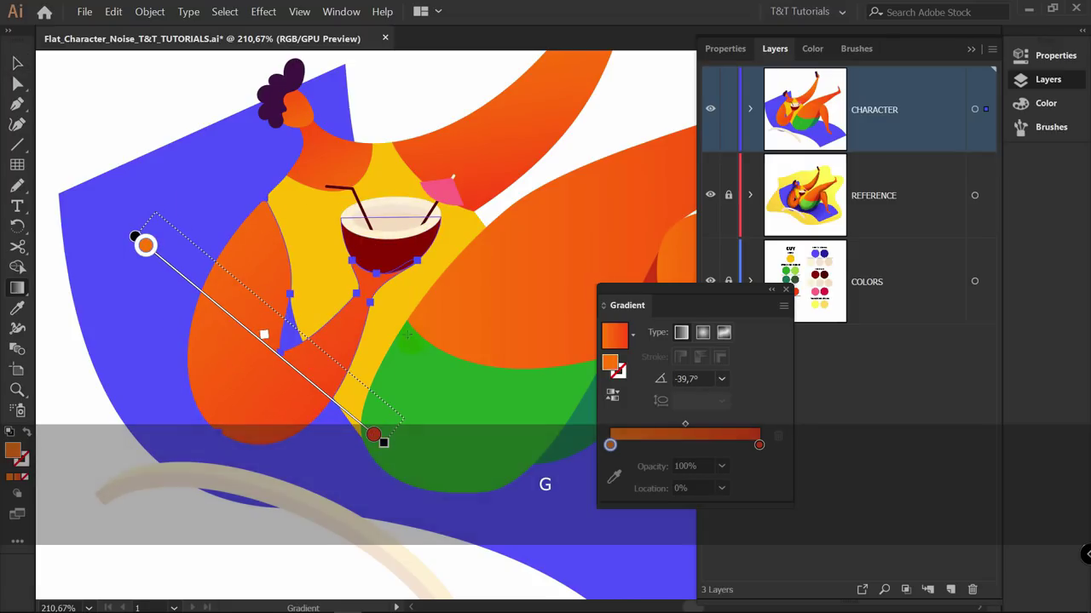
# Redirect the gradient of the arm holding the cocktail to about -44,9°, running diagonally from orange to red-orange
pyautogui.moveTo(406, 336); pyautogui.dragTo(166, 368)
pyautogui.moveTo(143, 225)
pyautogui.mouseDown()
pyautogui.moveTo(232, 264)
pyautogui.moveTo(349, 353)
pyautogui.moveTo(355, 443)
pyautogui.moveTo(341, 421)
pyautogui.mouseUp()
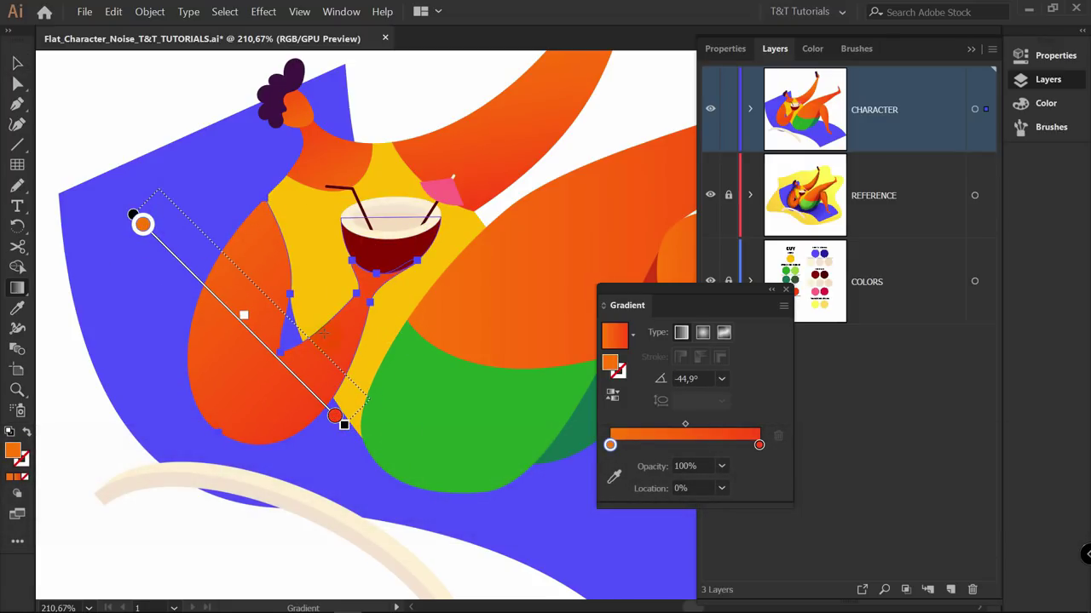
pyautogui.press('z')
pyautogui.press('v')
pyautogui.click(312, 441)
# Redirect the raised front leg's gradient downward, from orange on top to red-orange along the underside of the thigh
pyautogui.press('z')
pyautogui.press('v')
pyautogui.click(348, 289)
pyautogui.press('g')
pyautogui.moveTo(366, 176)
pyautogui.mouseDown()
pyautogui.moveTo(366, 375)
pyautogui.moveTo(401, 350)
pyautogui.mouseUp()
# Redirect the bent back leg's gradient almost horizontally across the leg, from orange to red-orange
pyautogui.press('v')
pyautogui.click(418, 308)
pyautogui.press('g')
pyautogui.moveTo(333, 334)
pyautogui.mouseDown()
pyautogui.moveTo(474, 341)
pyautogui.moveTo(492, 362)
pyautogui.mouseUp()
pyautogui.press('v')
pyautogui.moveTo(265, 393); pyautogui.dragTo(483, 290)
# Give the front shape of the swimming trunks a linear gradient of green and light green sampled from the palette
pyautogui.press('z')
pyautogui.press('v')
pyautogui.click(417, 331)
pyautogui.press('space')
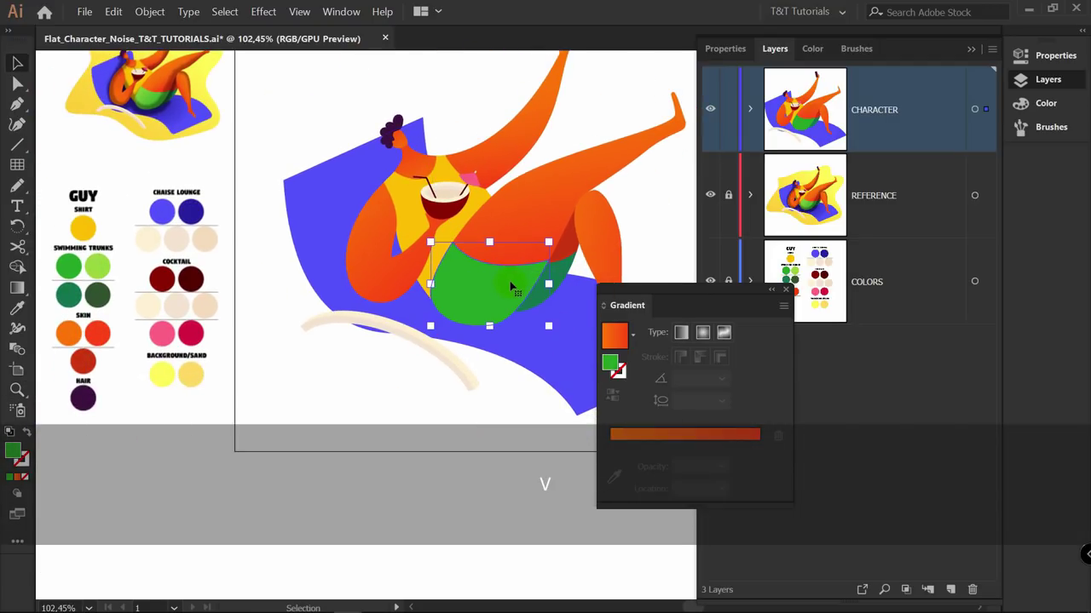
pyautogui.click(681, 333)
pyautogui.click(613, 497)
pyautogui.click(69, 267)
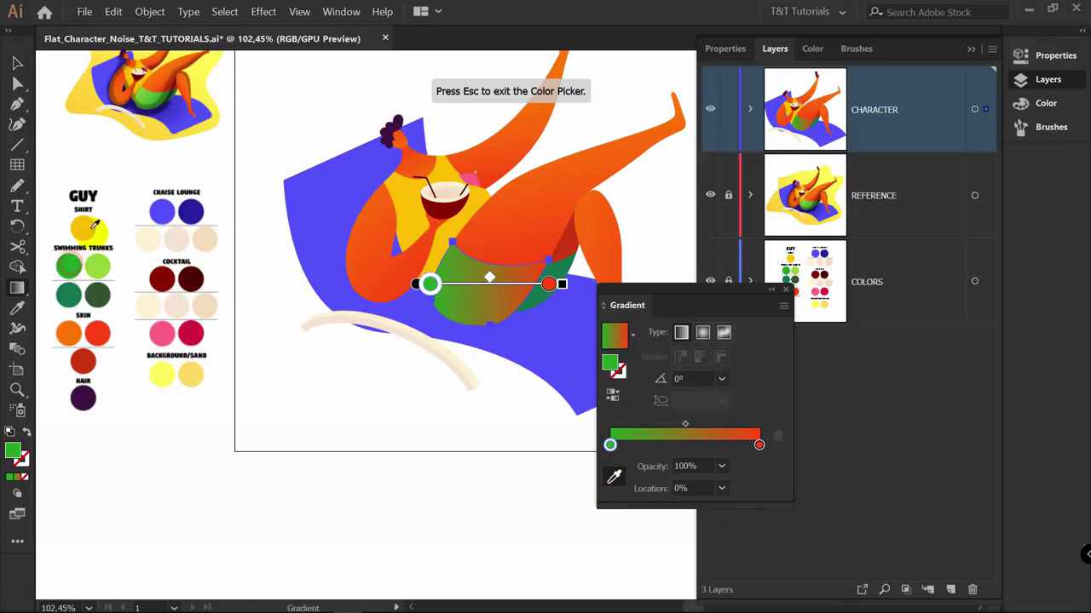
pyautogui.click(620, 483)
pyautogui.click(97, 267)
# Redirect the front trunks gradient diagonally at about 141,1°, with light green at the waist and green below
pyautogui.press('v')
pyautogui.press('g')
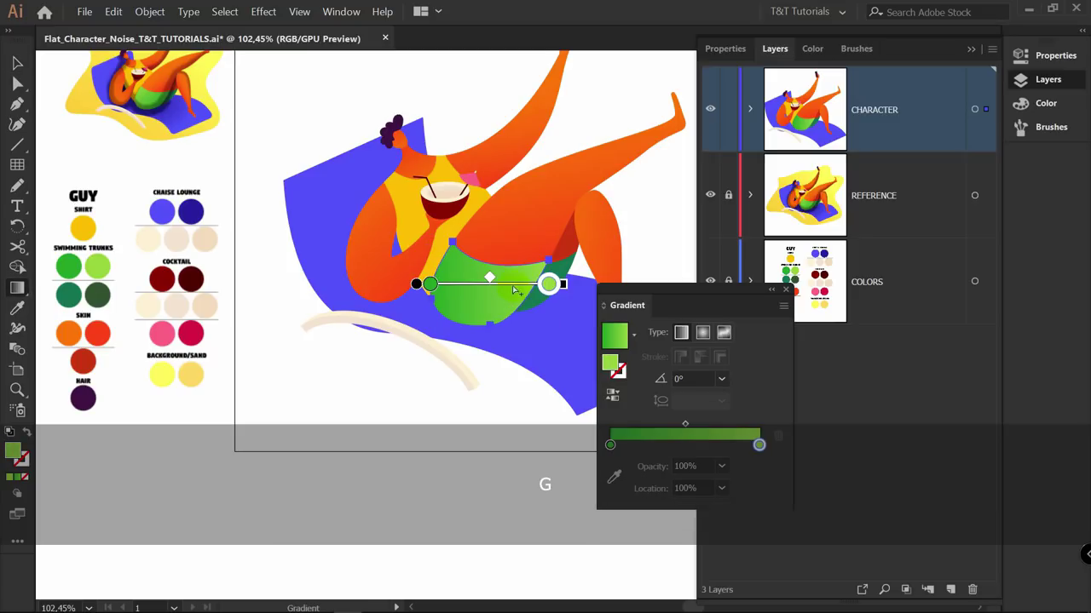
pyautogui.moveTo(431, 231); pyautogui.dragTo(446, 247)
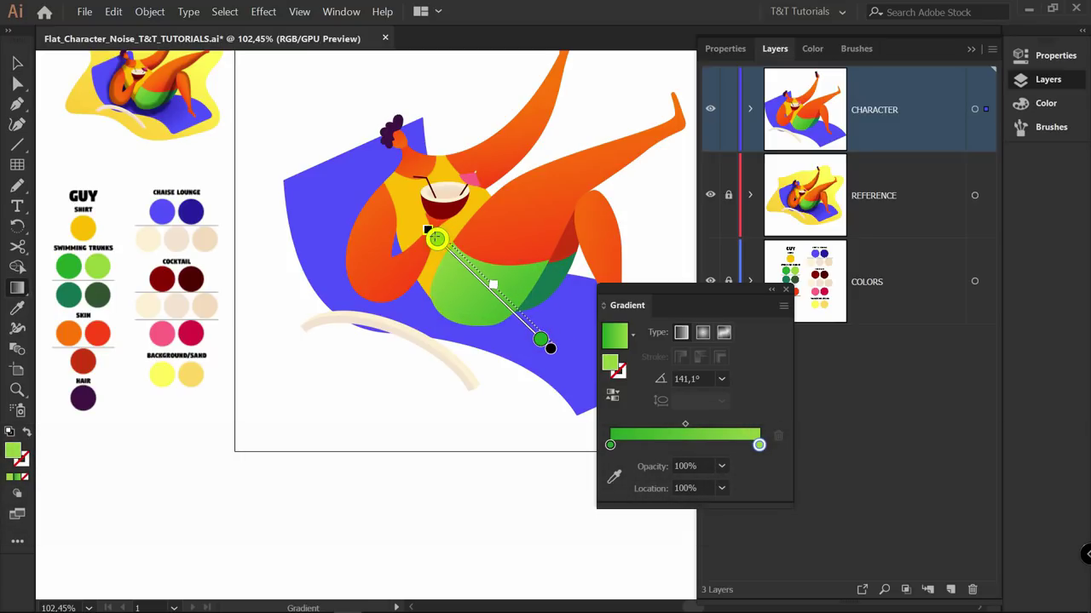
# Give the shaded back shape of the swimming trunks a linear gradient of teal and dark green from the palette
pyautogui.press('v')
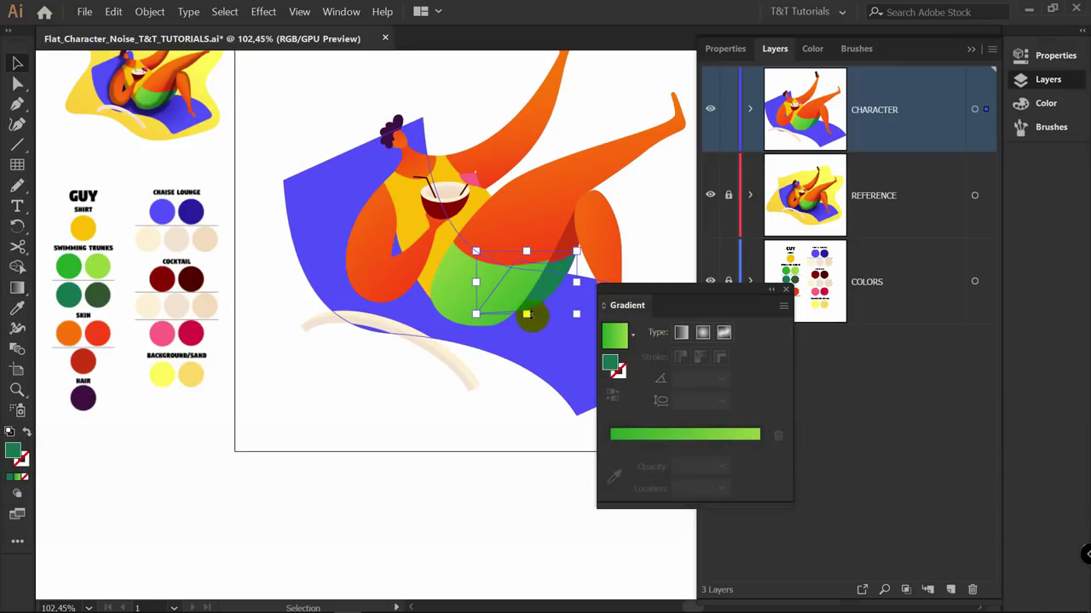
pyautogui.click(681, 333)
pyautogui.click(614, 477)
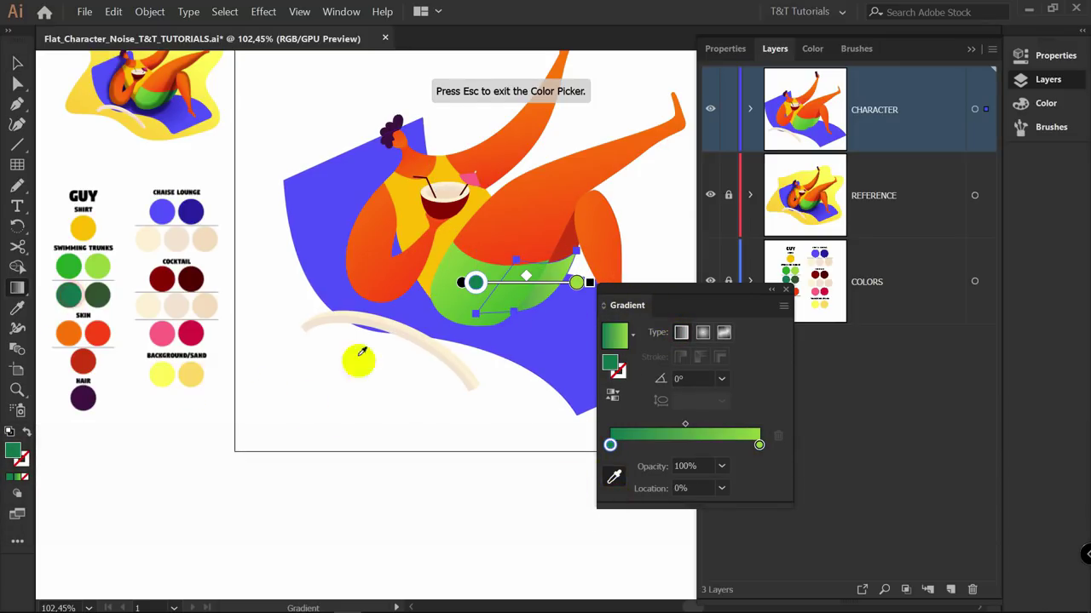
pyautogui.click(103, 289)
pyautogui.moveTo(672, 294); pyautogui.dragTo(741, 286)
# Redirect the back trunks gradient diagonally, from teal at the upper edge to dark green at the lower edge
pyautogui.press('v')
pyautogui.press('g')
pyautogui.moveTo(530, 230); pyautogui.dragTo(556, 315)
pyautogui.press('z')
pyautogui.moveTo(582, 260); pyautogui.dragTo(738, 242)
pyautogui.press('g')
pyautogui.moveTo(582, 222); pyautogui.dragTo(490, 360)
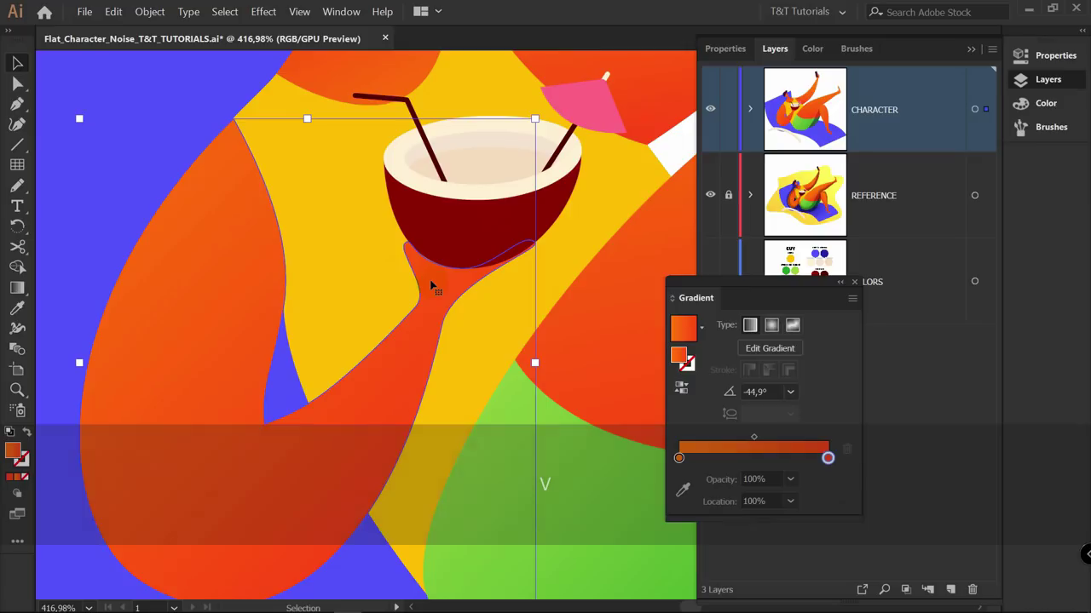
# Bring the arm holding the cocktail to the front of the stacking order
pyautogui.rightClick(432, 281)
pyautogui.moveTo(500, 456)
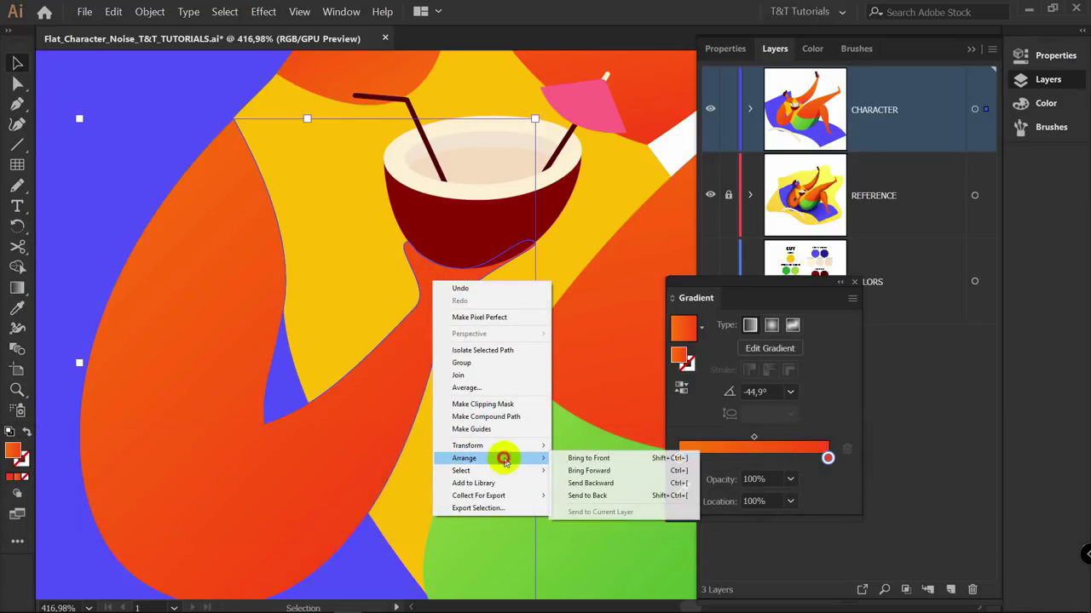
pyautogui.click(581, 454)
# Reshape the hand under the coconut bowl, raising its middle anchor point and bending the outer fingertip curve to fit the bowl
pyautogui.press('z')
pyautogui.keyDown('alt'); pyautogui.click(602, 300); pyautogui.keyUp('alt')
pyautogui.press('a')
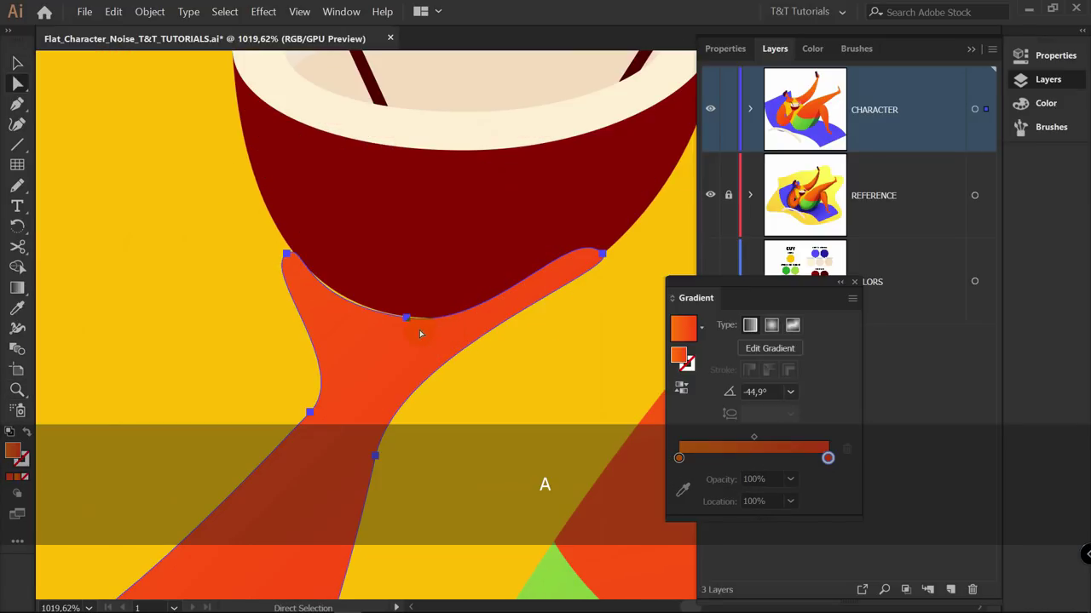
pyautogui.moveTo(406, 318); pyautogui.dragTo(409, 309)
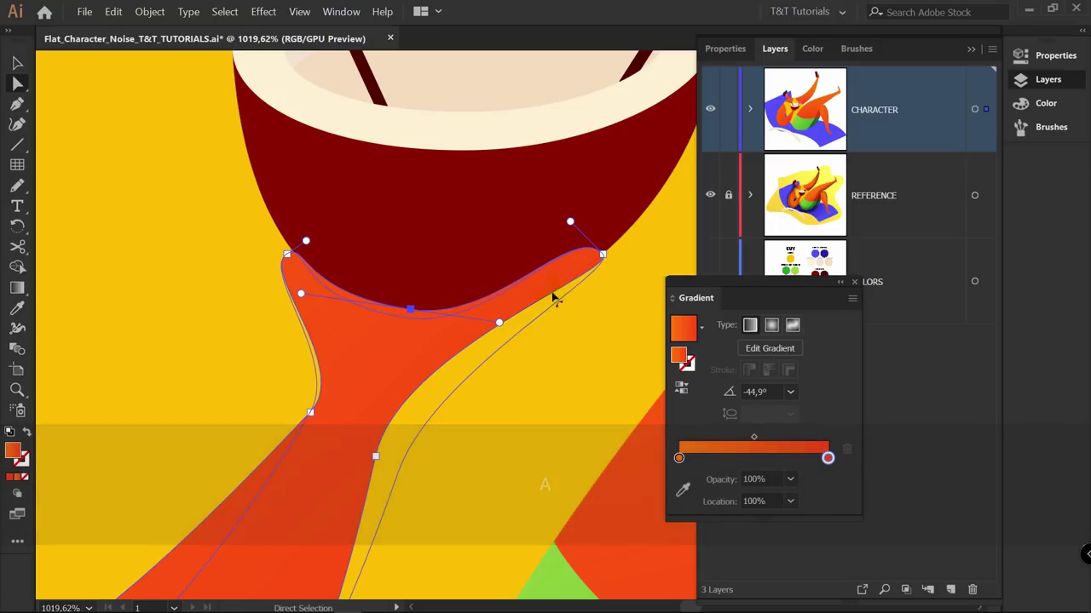
pyautogui.click(602, 253)
pyautogui.moveTo(619, 270); pyautogui.dragTo(570, 340)
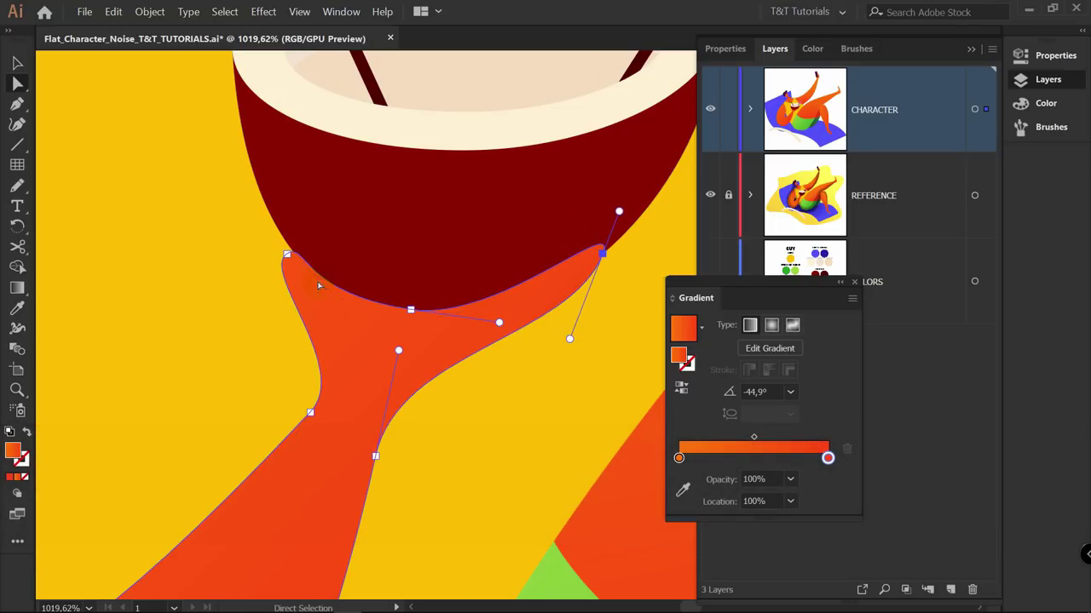
# Redirect the gradient of the finger holding the phone to about 64,9°, from orange at its base to red-orange at its tip
pyautogui.press('z')
pyautogui.moveTo(556, 294); pyautogui.dragTo(289, 320)
pyautogui.press('v')
pyautogui.press('space')
pyautogui.moveTo(494, 265)
pyautogui.mouseDown()
pyautogui.moveTo(243, 318)
pyautogui.moveTo(107, 524)
pyautogui.mouseUp()
pyautogui.press('z')
pyautogui.moveTo(504, 161); pyautogui.dragTo(675, 160)
pyautogui.press('v')
pyautogui.click(477, 165)
pyautogui.press('g')
pyautogui.moveTo(450, 102); pyautogui.dragTo(585, 124)
pyautogui.moveTo(541, 83); pyautogui.dragTo(500, 146)
pyautogui.moveTo(455, 280); pyautogui.dragTo(510, 96)
pyautogui.moveTo(445, 200); pyautogui.dragTo(482, 147)
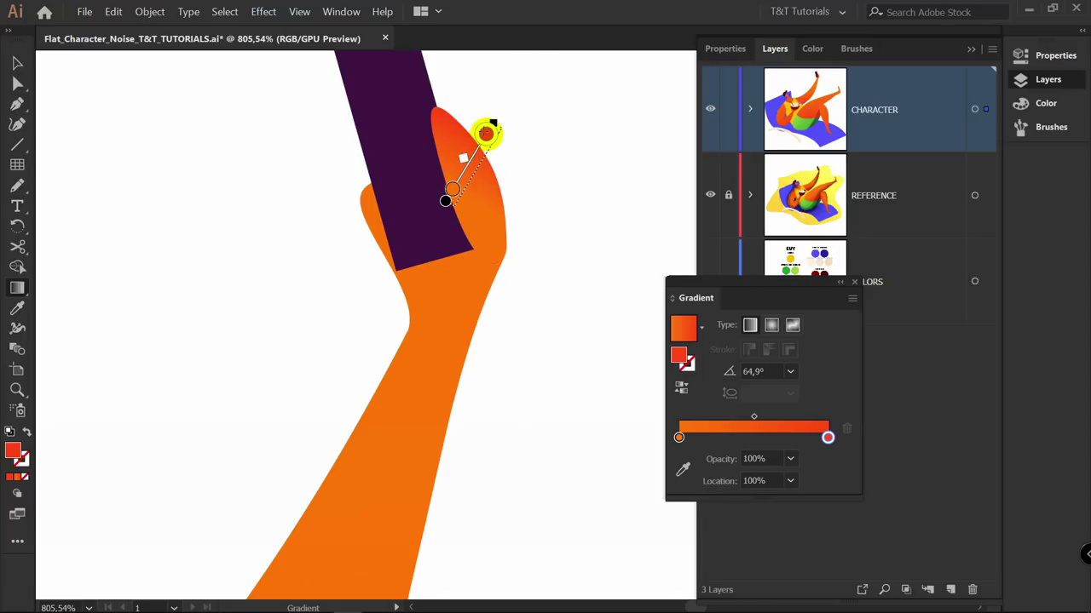
pyautogui.press('v')
pyautogui.click(588, 134)
# Round the phone's corners and shorten the phone slightly from its lower edge
pyautogui.click(418, 199)
pyautogui.press('space')
pyautogui.moveTo(397, 116); pyautogui.dragTo(435, 241)
pyautogui.scroll(1, 435, 242)
pyautogui.press('a')
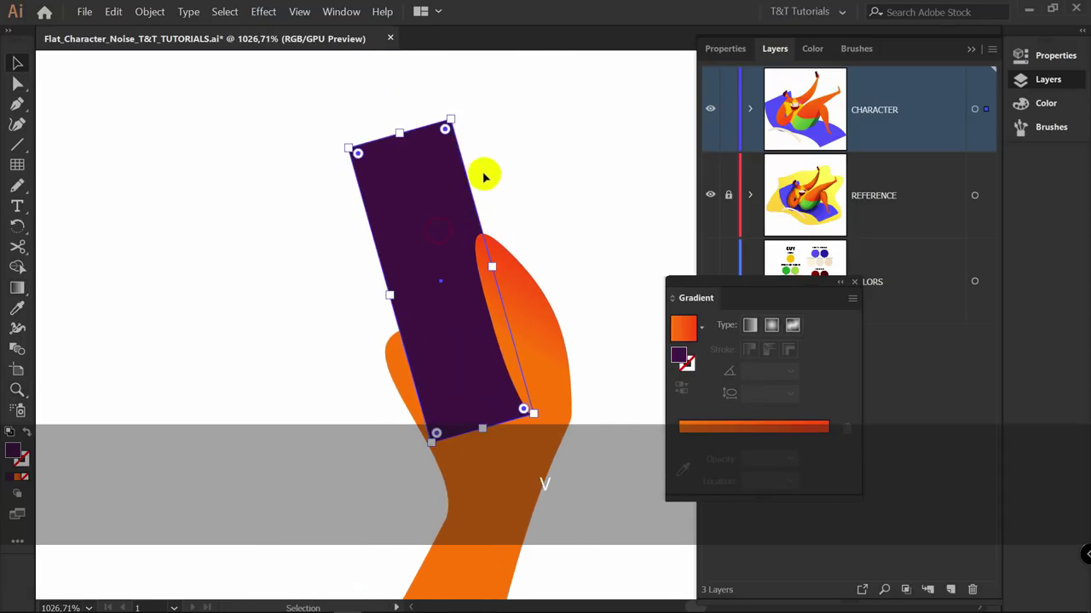
pyautogui.moveTo(445, 128); pyautogui.dragTo(416, 150)
pyautogui.press('v')
pyautogui.moveTo(483, 427); pyautogui.dragTo(481, 416)
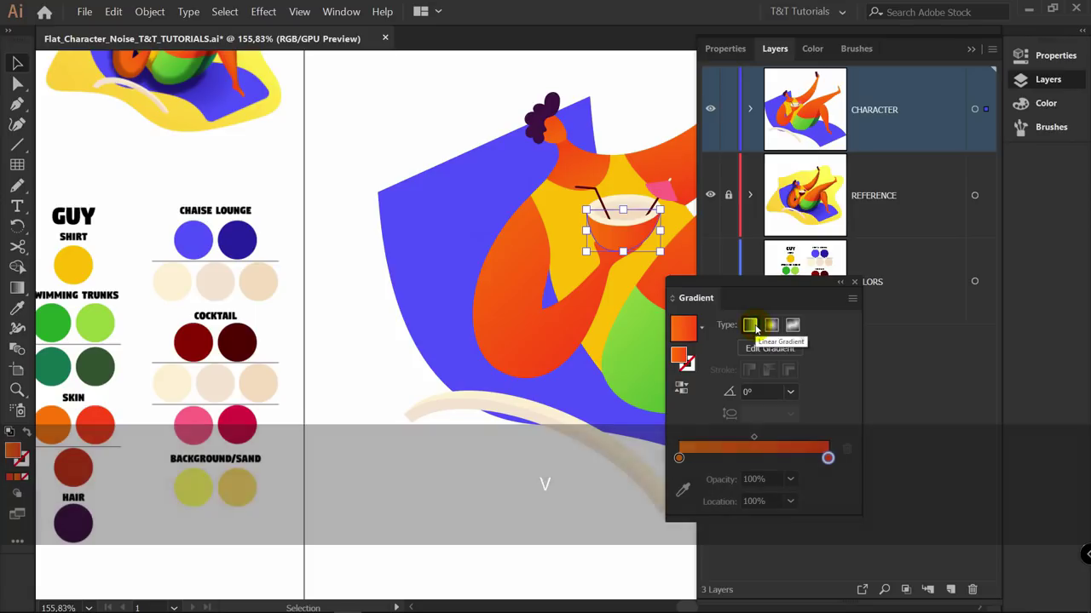
# Give the coconut bowl a linear gradient of dark red and deep maroon sampled from the cocktail palette
pyautogui.click(750, 325)
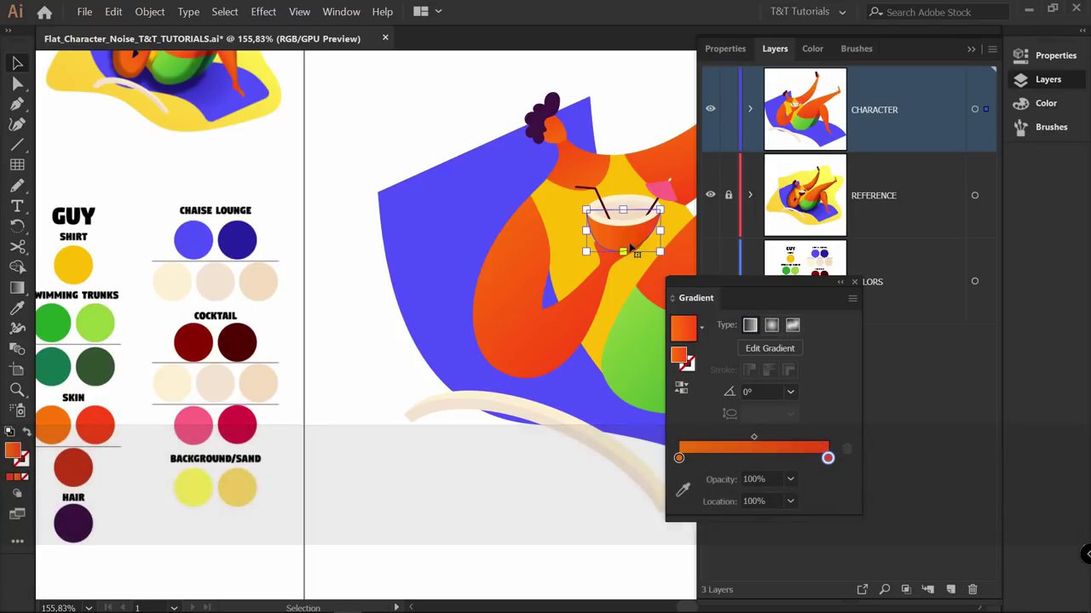
pyautogui.click(682, 489)
pyautogui.click(194, 342)
pyautogui.click(828, 437)
pyautogui.click(241, 342)
# Redirect the coconut bowl's dark red to maroon gradient diagonally down across the bowl
pyautogui.press('z')
pyautogui.moveTo(597, 224); pyautogui.dragTo(652, 218)
pyautogui.press('space')
pyautogui.moveTo(603, 199); pyautogui.dragTo(470, 254)
pyautogui.press('v')
pyautogui.press('g')
pyautogui.moveTo(241, 265); pyautogui.dragTo(443, 287)
pyautogui.moveTo(484, 244); pyautogui.dragTo(279, 324)
# Shade the cocktail umbrella with a diagonal linear gradient from pink to crimson at about -144,2°
pyautogui.press('z')
pyautogui.moveTo(490, 252); pyautogui.dragTo(431, 261)
pyautogui.moveTo(432, 261); pyautogui.dragTo(383, 259)
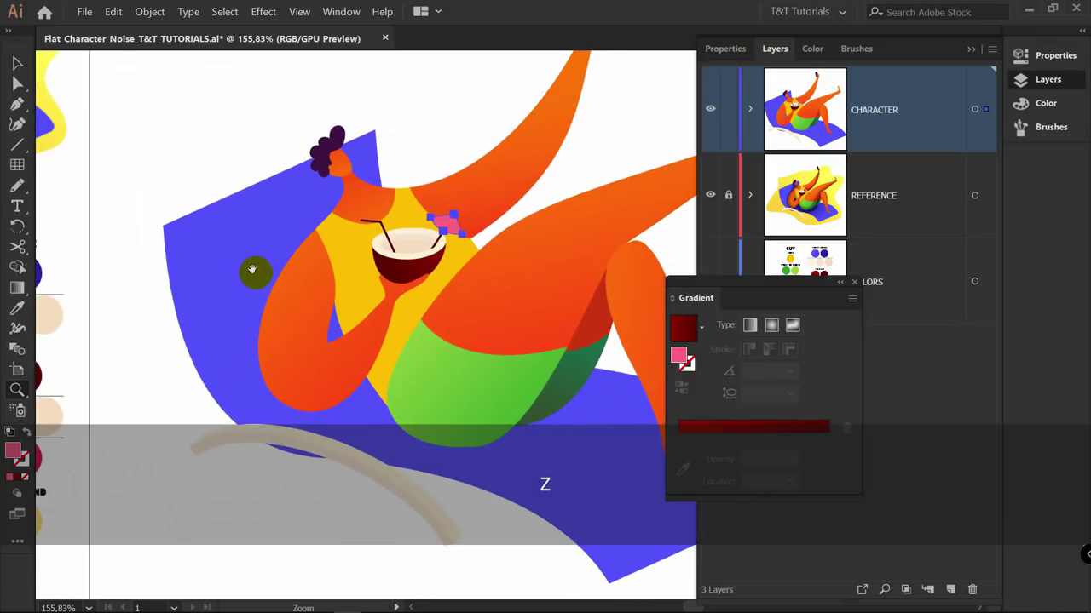
pyautogui.press('space')
pyautogui.press('z')
pyautogui.moveTo(420, 228); pyautogui.dragTo(398, 189)
pyautogui.press('space')
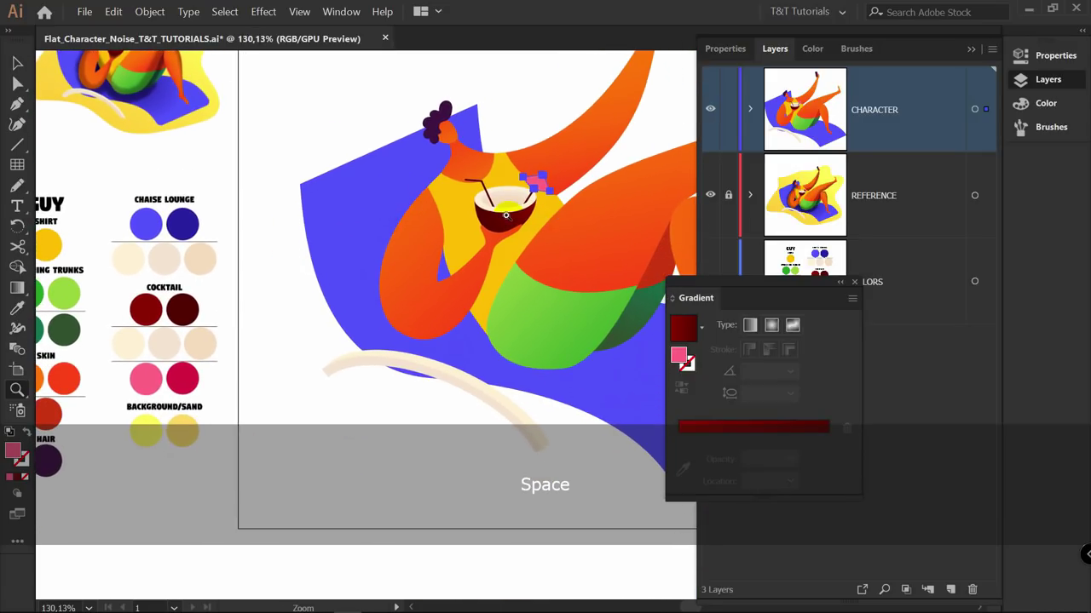
pyautogui.press('v')
pyautogui.press('space')
pyautogui.moveTo(429, 251); pyautogui.dragTo(484, 239)
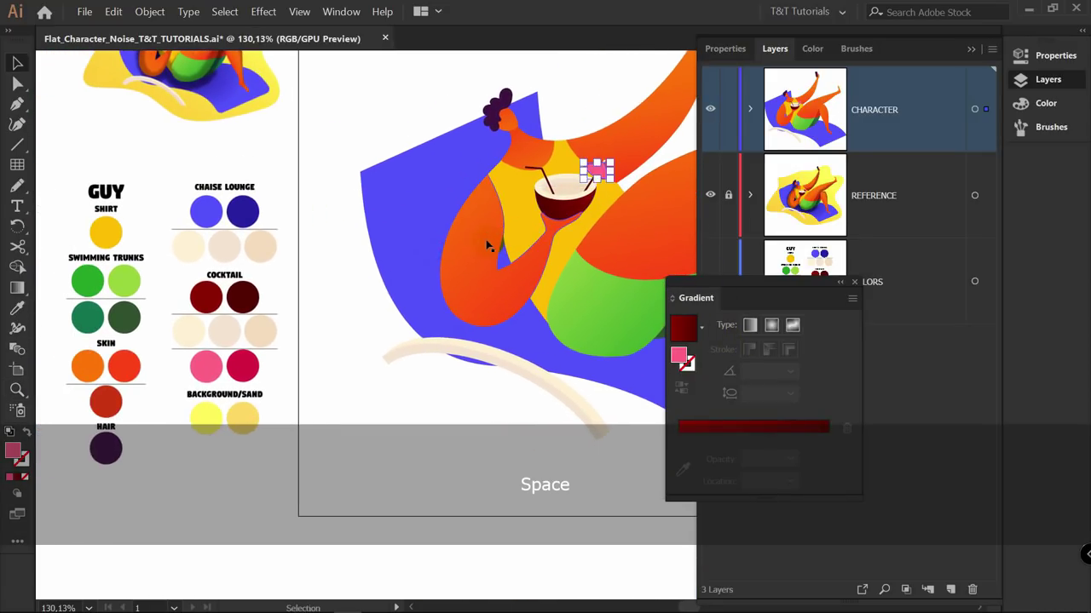
pyautogui.press('z')
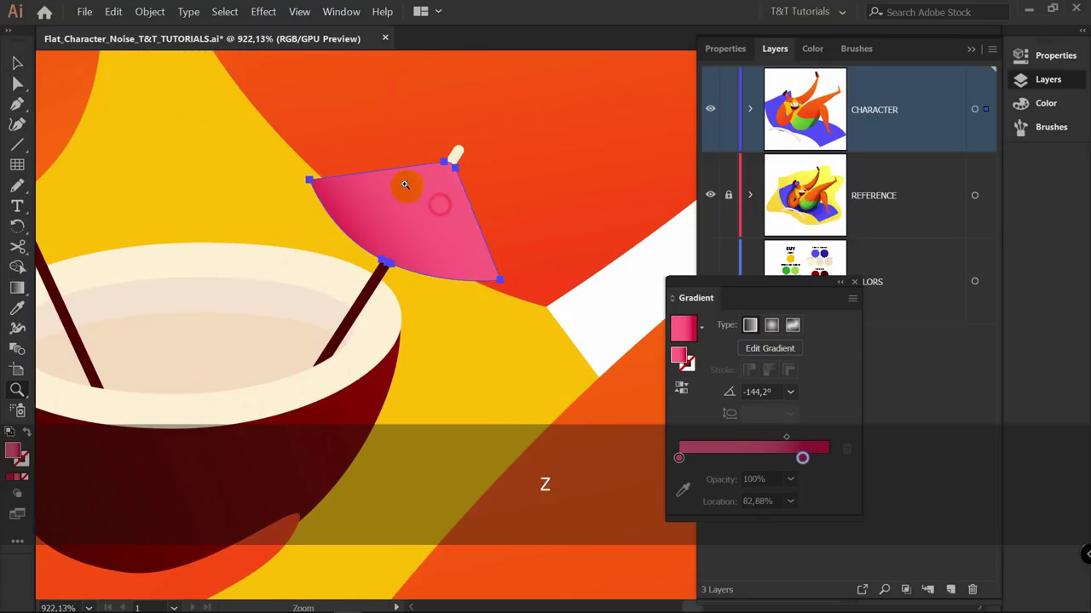
# Move the umbrella gradient's crimson stop to 100% and try a steeper gradient direction
pyautogui.moveTo(406, 185); pyautogui.dragTo(492, 176)
pyautogui.press('v')
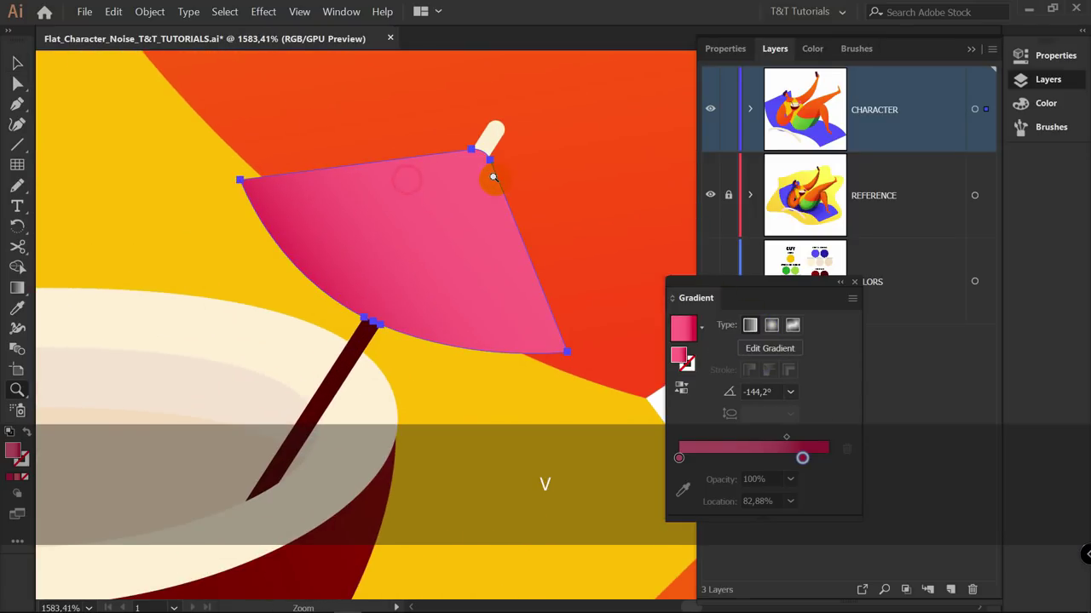
pyautogui.press('g')
pyautogui.moveTo(246, 380); pyautogui.dragTo(318, 330)
pyautogui.moveTo(374, 288); pyautogui.dragTo(329, 319)
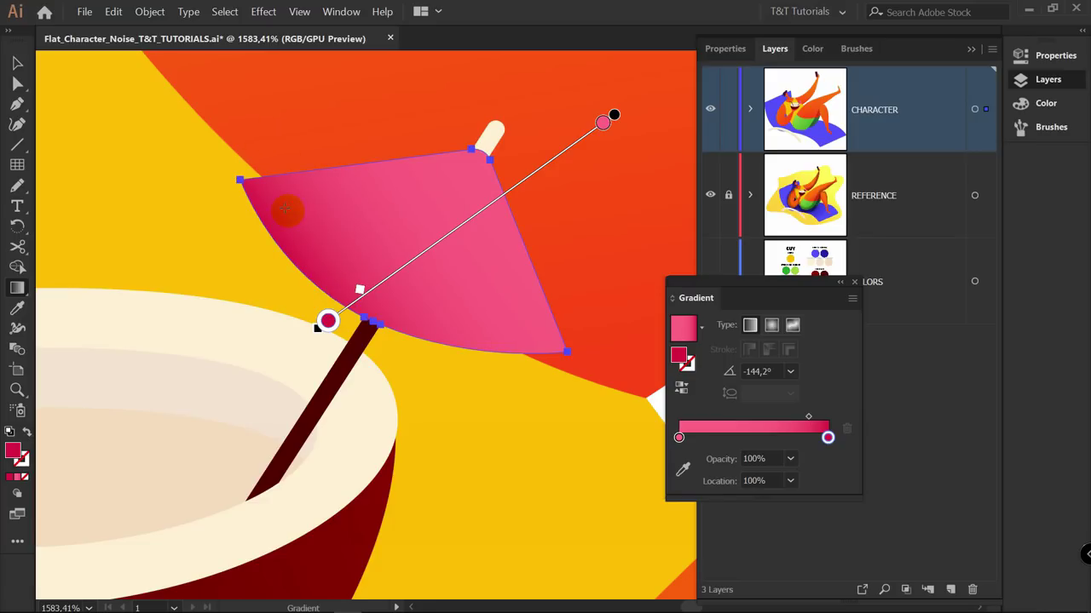
pyautogui.click(359, 292)
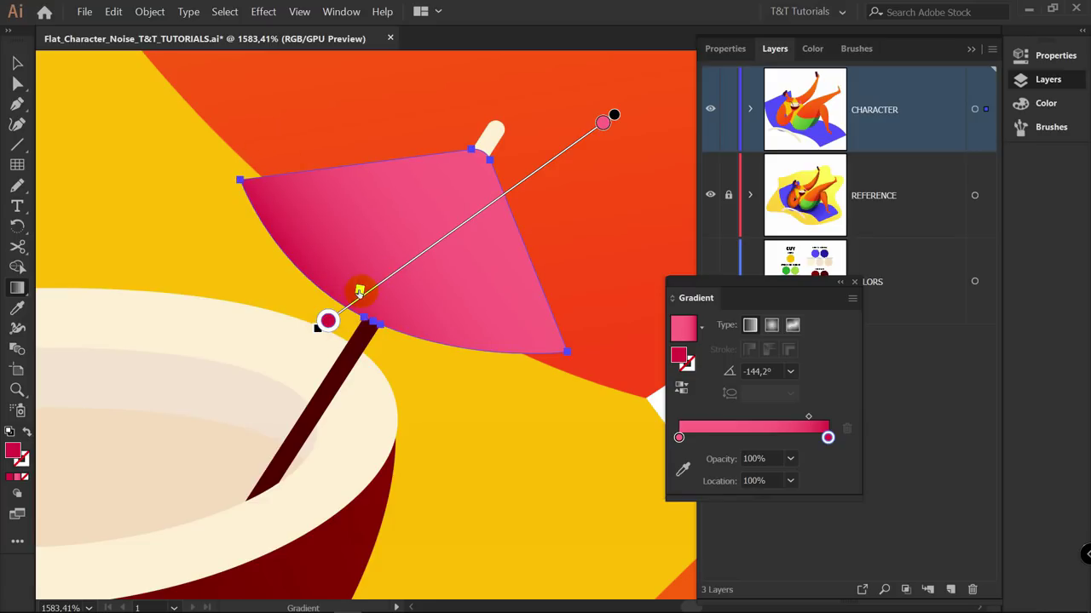
pyautogui.moveTo(614, 115)
pyautogui.mouseDown()
pyautogui.moveTo(577, 142)
pyautogui.moveTo(604, 90)
pyautogui.moveTo(478, 168)
pyautogui.moveTo(335, 314)
pyautogui.mouseUp()
pyautogui.hotkey('ctrl', 'z')
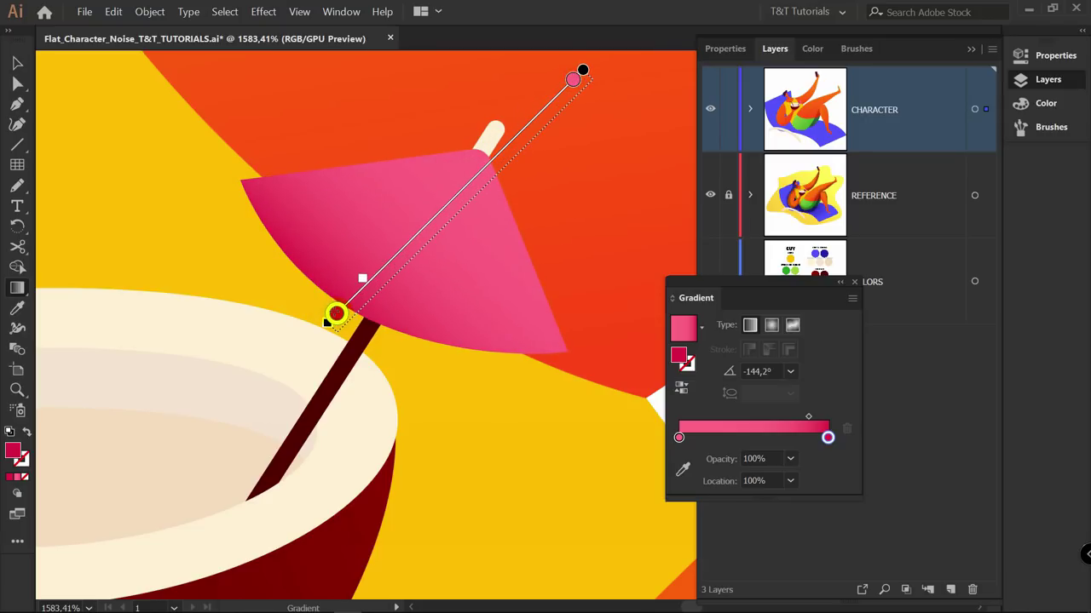
# Give the chaise lounge fabric a radial gradient of blue and dark blue sampled from the chaise lounge palette
pyautogui.press('v')
pyautogui.press('z')
pyautogui.moveTo(604, 194); pyautogui.dragTo(363, 218)
pyautogui.hotkey('ctrl', '0')
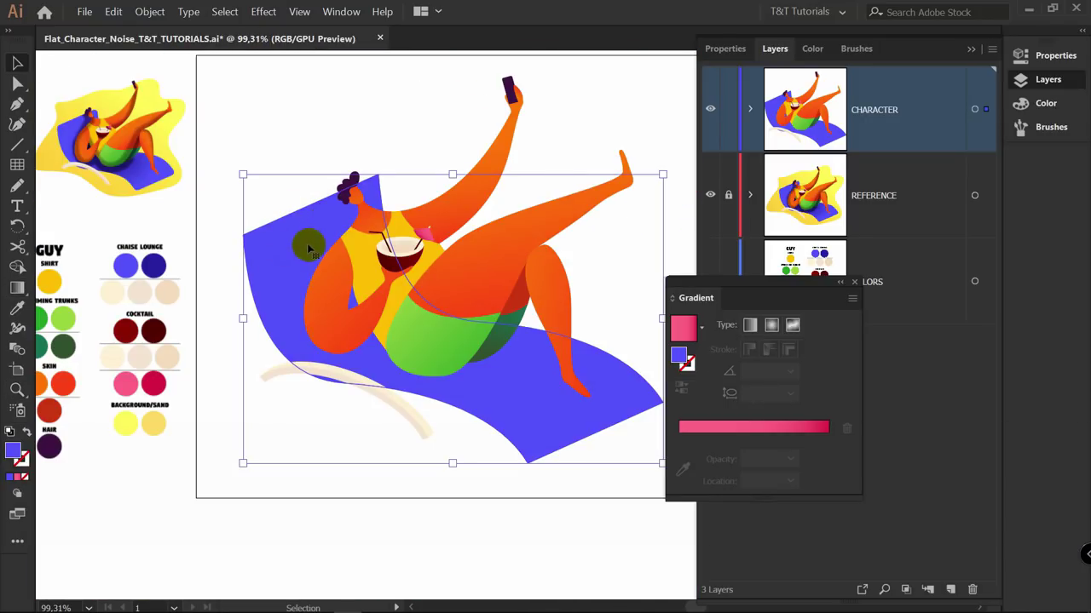
pyautogui.click(772, 326)
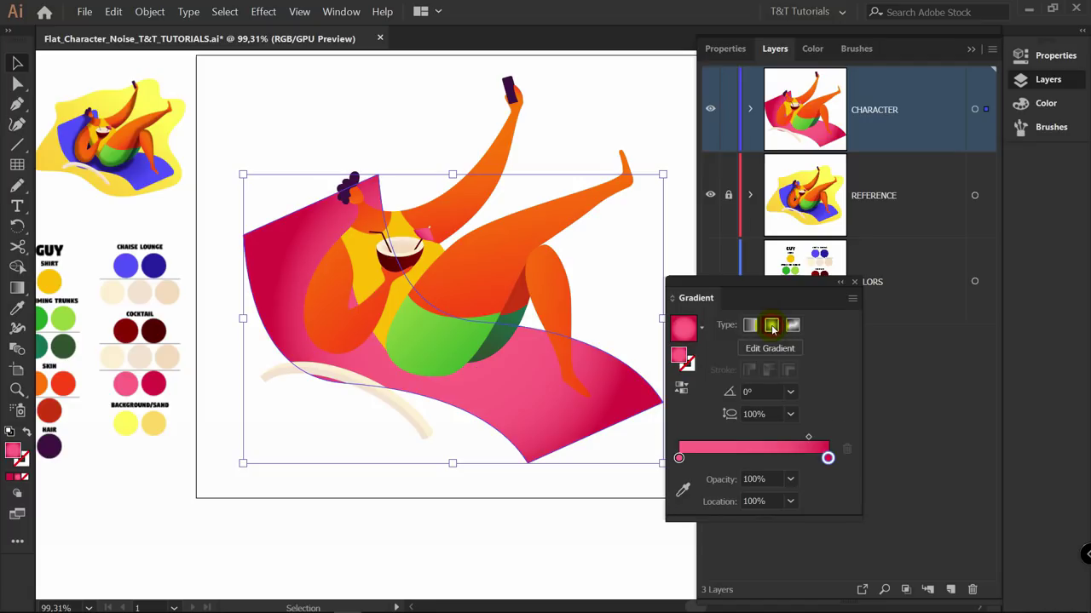
pyautogui.click(679, 459)
pyautogui.click(682, 490)
pyautogui.click(126, 265)
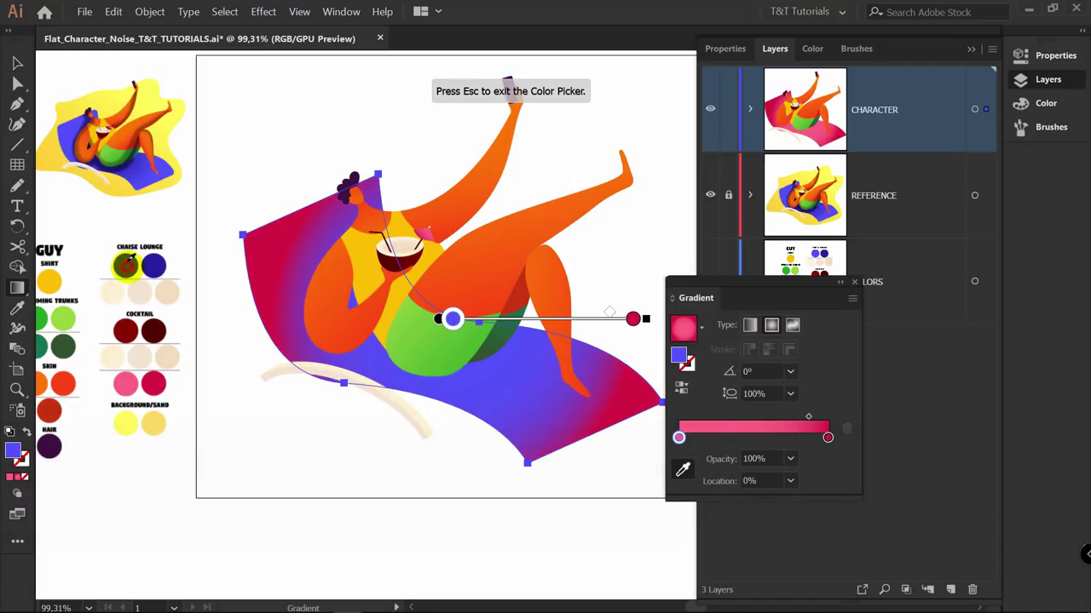
pyautogui.click(829, 438)
pyautogui.click(156, 267)
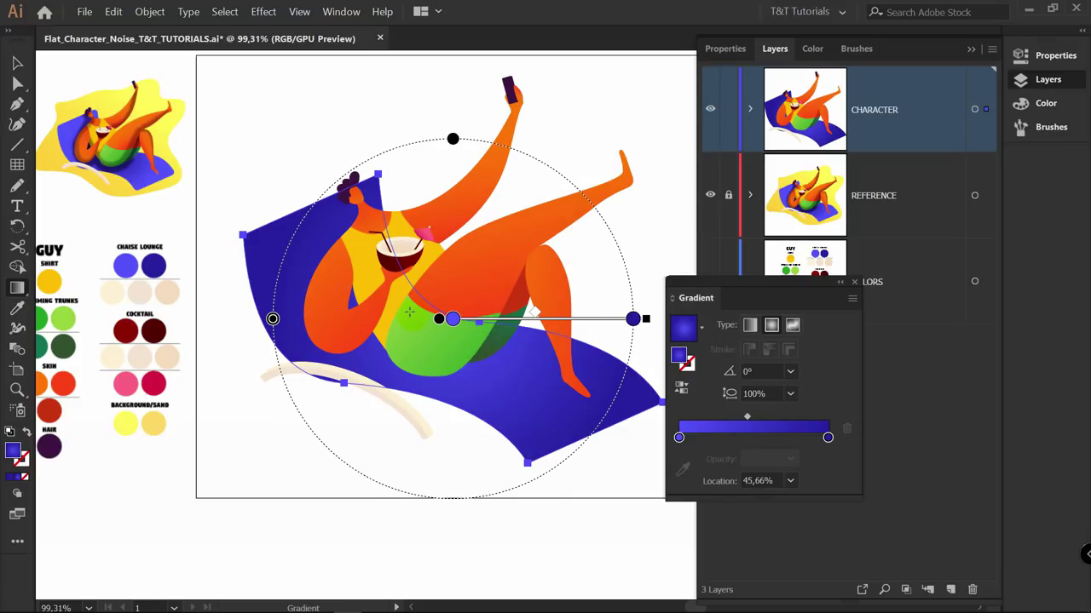
# Reverse the chaise lounge's radial gradient to put dark blue at the centre, and flatten and position its ellipse beneath the character
pyautogui.click(682, 389)
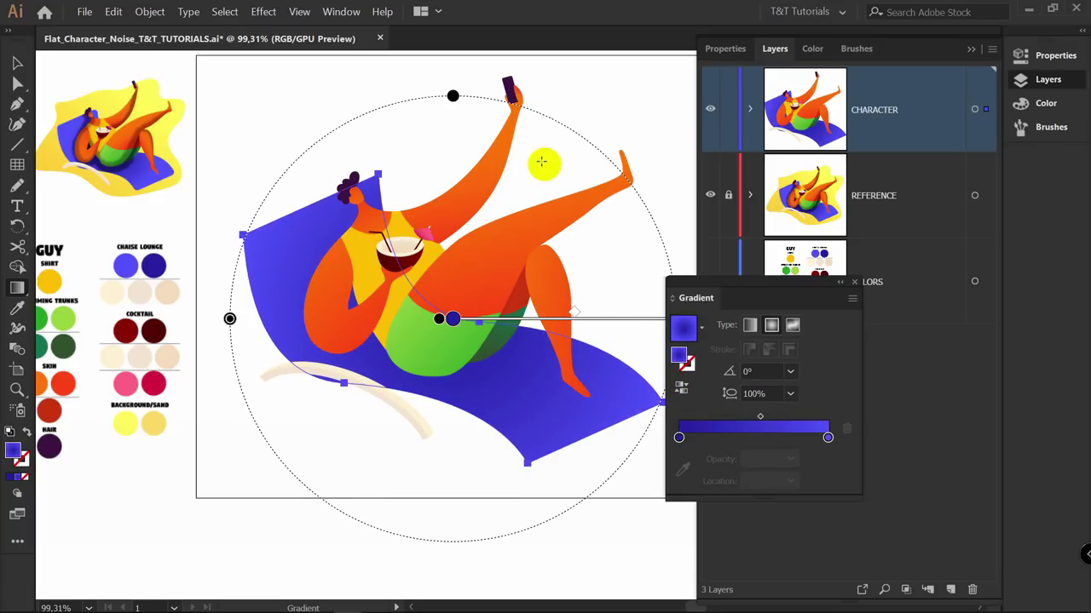
pyautogui.moveTo(458, 100)
pyautogui.mouseDown()
pyautogui.moveTo(452, 205)
pyautogui.moveTo(511, 238)
pyautogui.mouseUp()
pyautogui.moveTo(508, 348)
pyautogui.mouseDown()
pyautogui.moveTo(459, 344)
pyautogui.moveTo(507, 349)
pyautogui.mouseUp()
pyautogui.moveTo(628, 405)
pyautogui.mouseDown()
pyautogui.moveTo(580, 390)
pyautogui.moveTo(619, 397)
pyautogui.moveTo(608, 396)
pyautogui.mouseUp()
pyautogui.moveTo(426, 333); pyautogui.dragTo(434, 331)
pyautogui.press('v')
pyautogui.click(556, 131)
# Choose the Noise_1 brush for the Paintbrush tool
pyautogui.press('space')
pyautogui.moveTo(529, 146); pyautogui.dragTo(507, 161)
pyautogui.press('z')
pyautogui.moveTo(453, 222); pyautogui.dragTo(495, 205)
pyautogui.moveTo(557, 188); pyautogui.dragTo(508, 196)
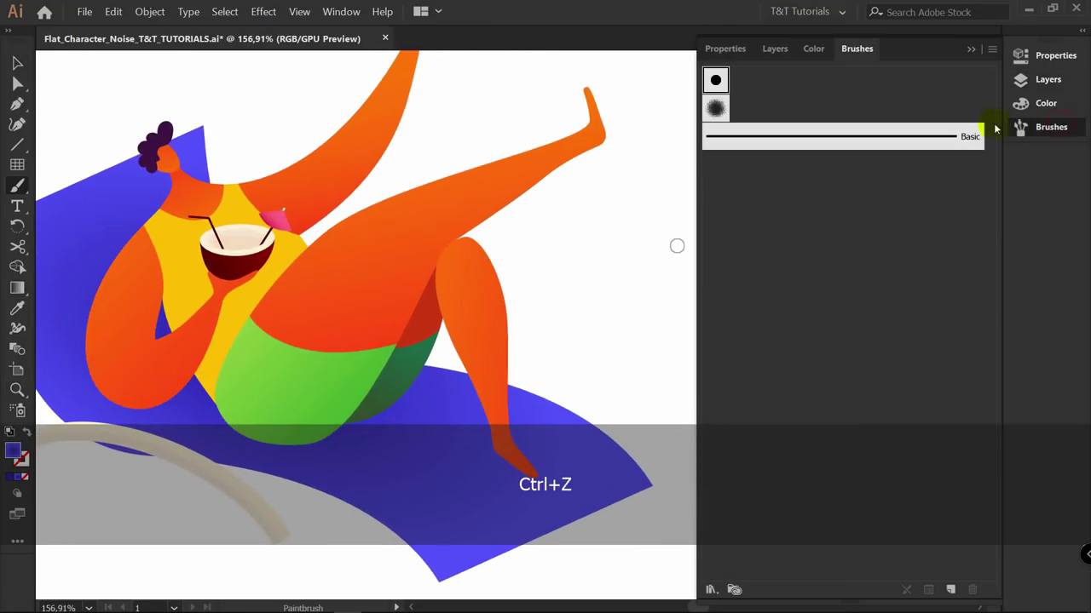
pyautogui.click(716, 108)
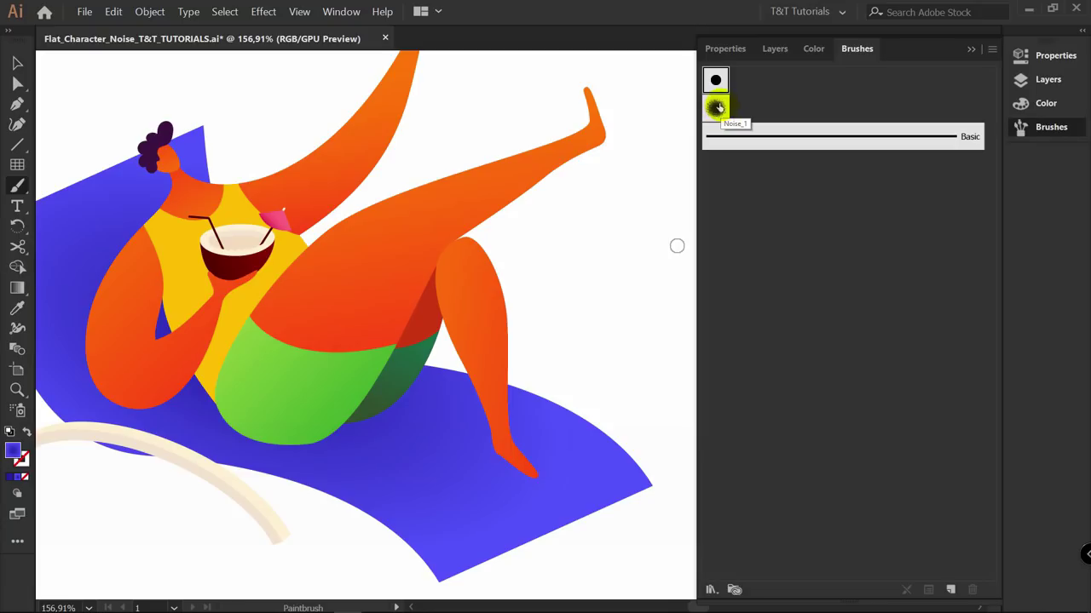
pyautogui.doubleClick(715, 108)
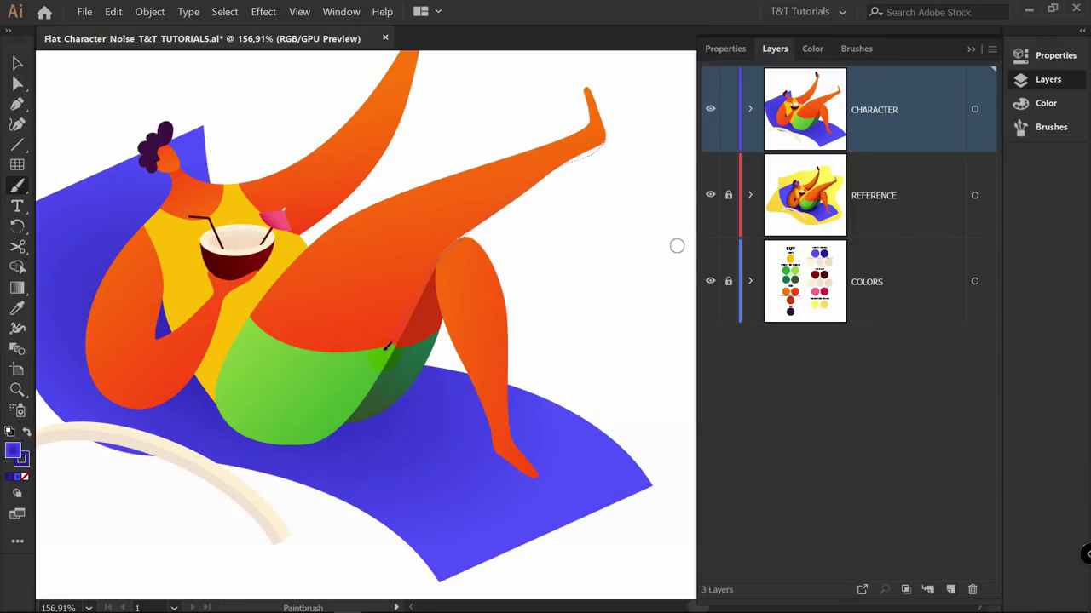
# Paint a noise stroke from the raised foot along the underside of the leg and trunks, and select the stroke
pyautogui.moveTo(226, 426); pyautogui.dragTo(218, 434)
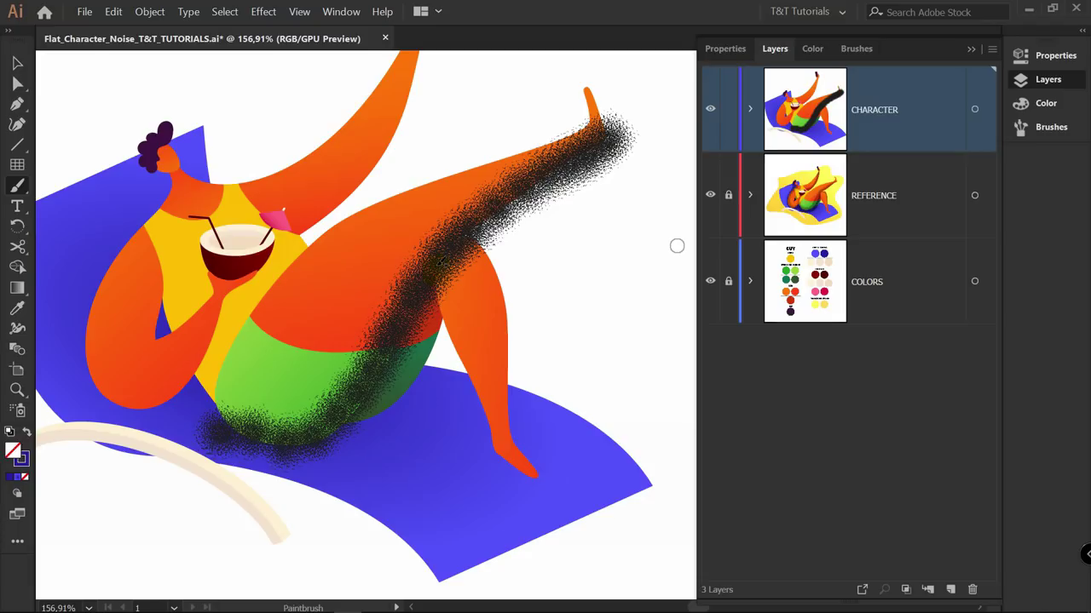
pyautogui.press('z')
pyautogui.moveTo(431, 270); pyautogui.dragTo(455, 262)
pyautogui.press('v')
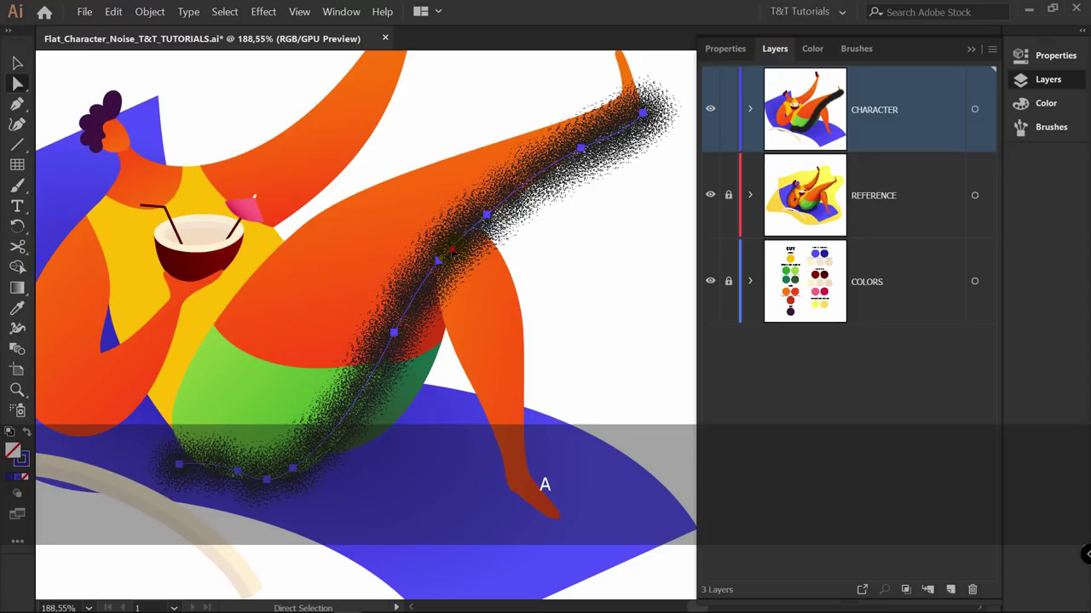
pyautogui.press('v')
pyautogui.click(539, 207)
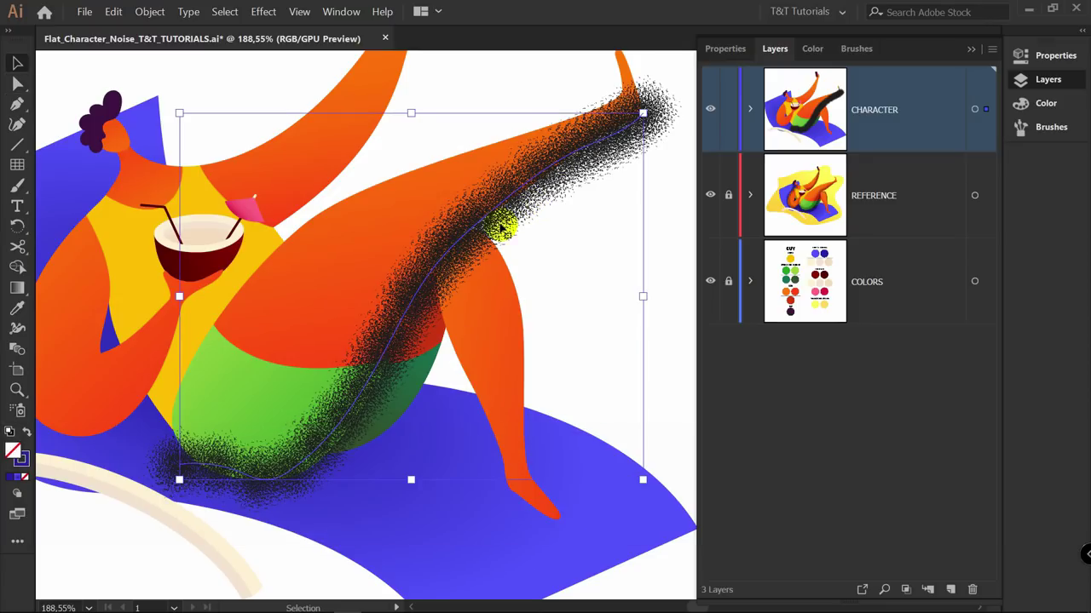
# Set the noise stroke's opacity to 45% with Normal blending, and deselect it
pyautogui.click(1041, 56)
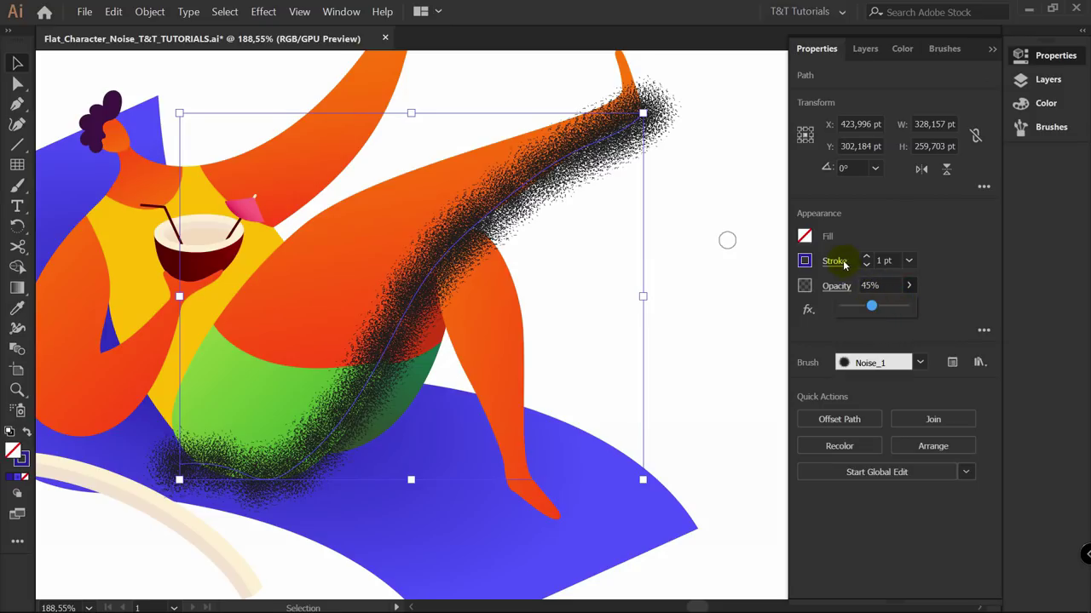
pyautogui.click(834, 286)
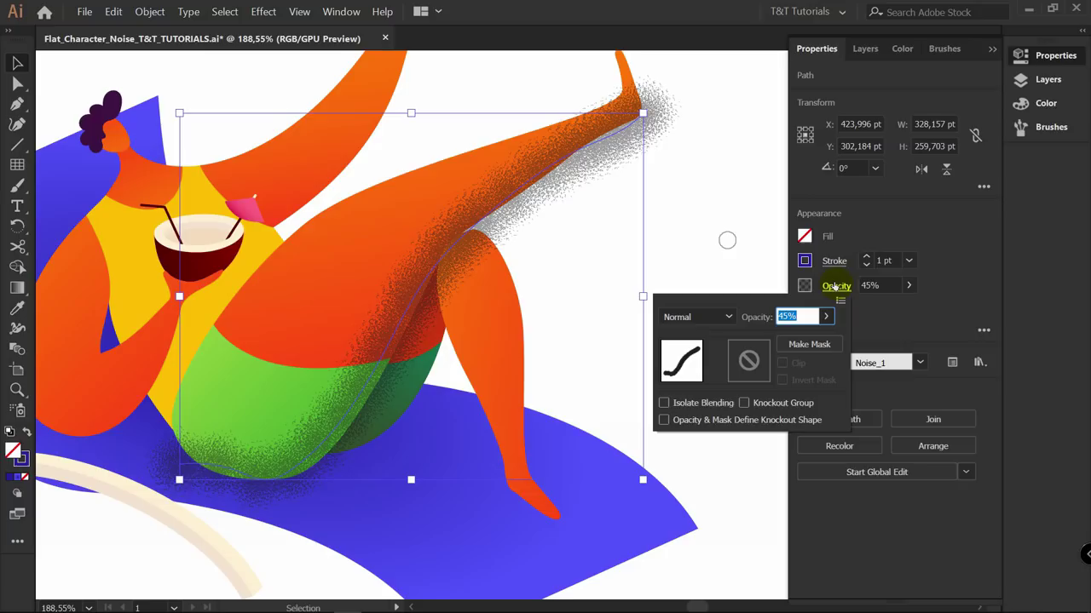
pyautogui.click(712, 316)
pyautogui.click(692, 54)
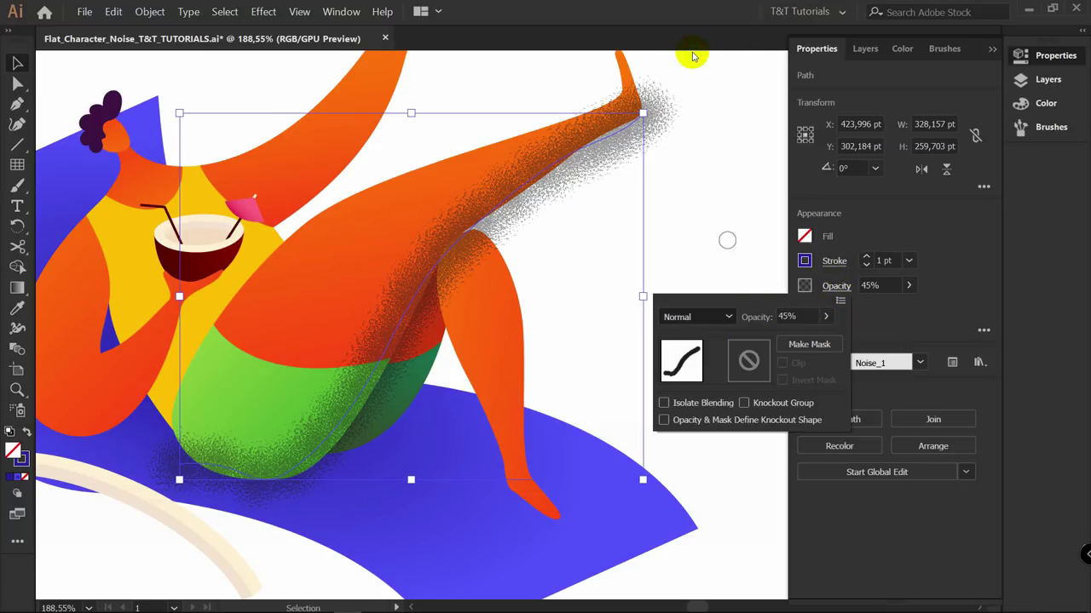
pyautogui.click(621, 216)
pyautogui.click(694, 202)
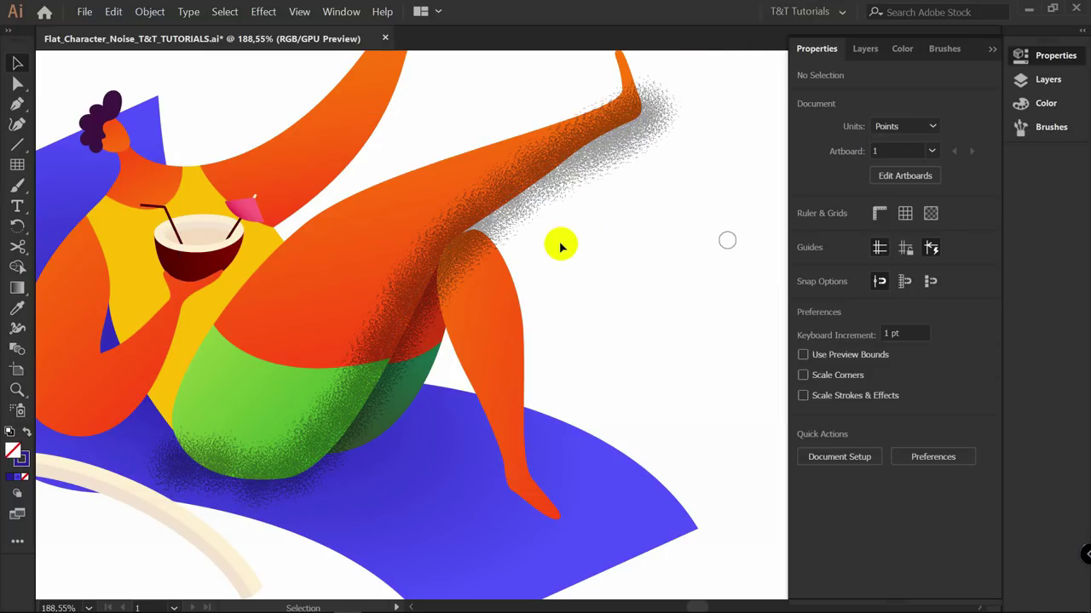
# Duplicate the raised leg and the light green trunks shape in place and unite the copies into one shape
pyautogui.click(334, 254)
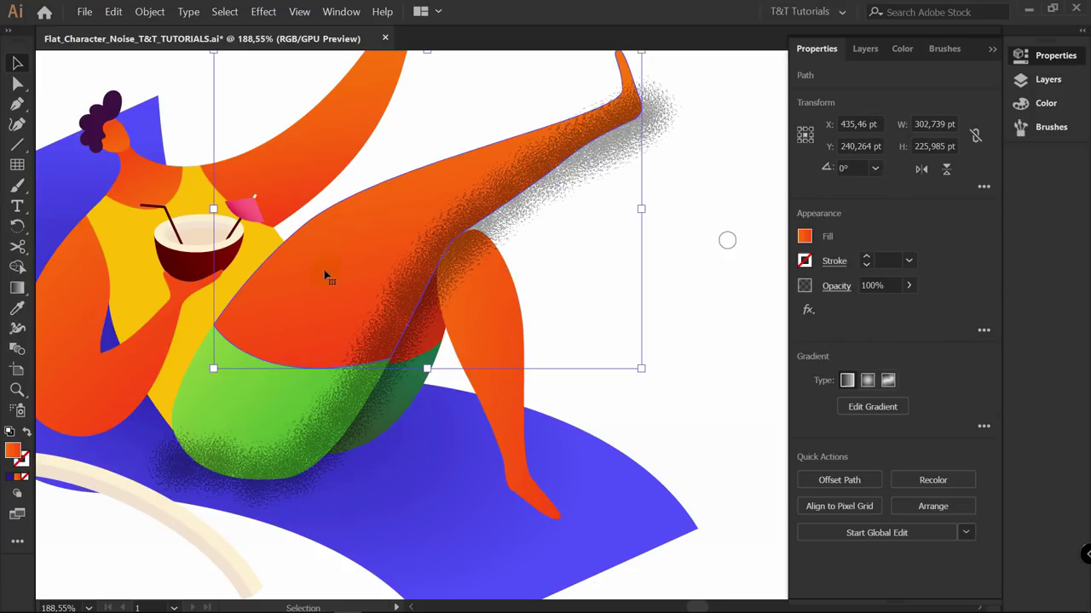
pyautogui.keyDown('shift'); pyautogui.click(197, 373); pyautogui.keyUp('shift')
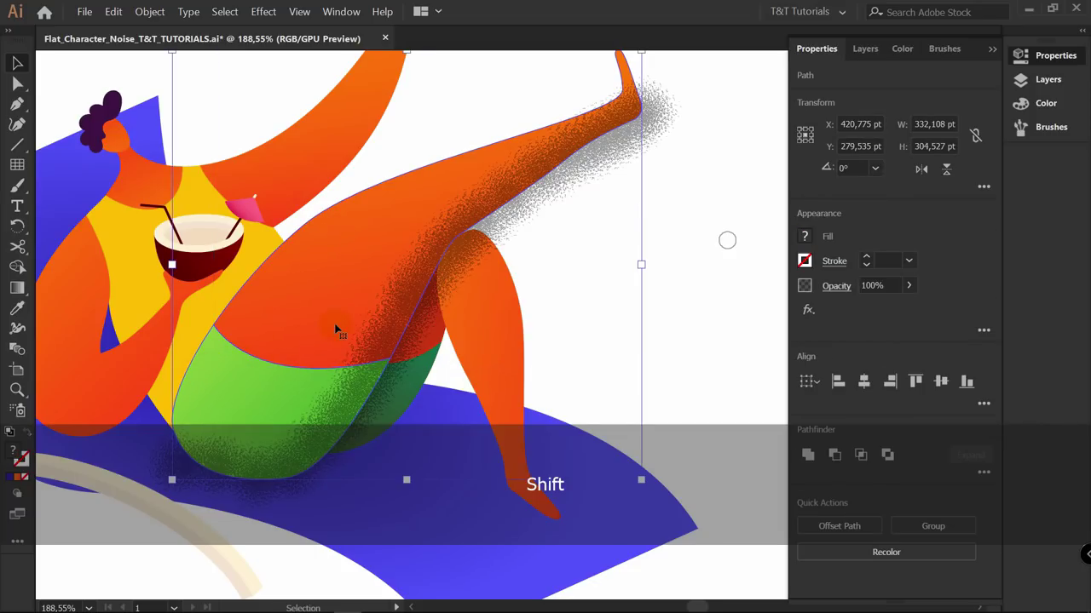
pyautogui.press('ctrl')
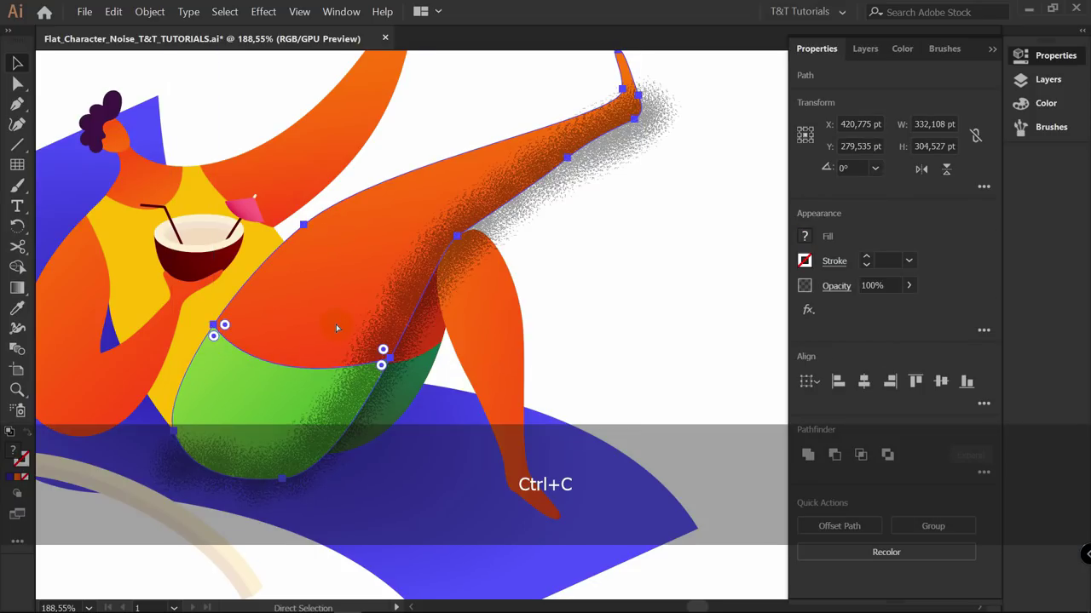
pyautogui.click(808, 454)
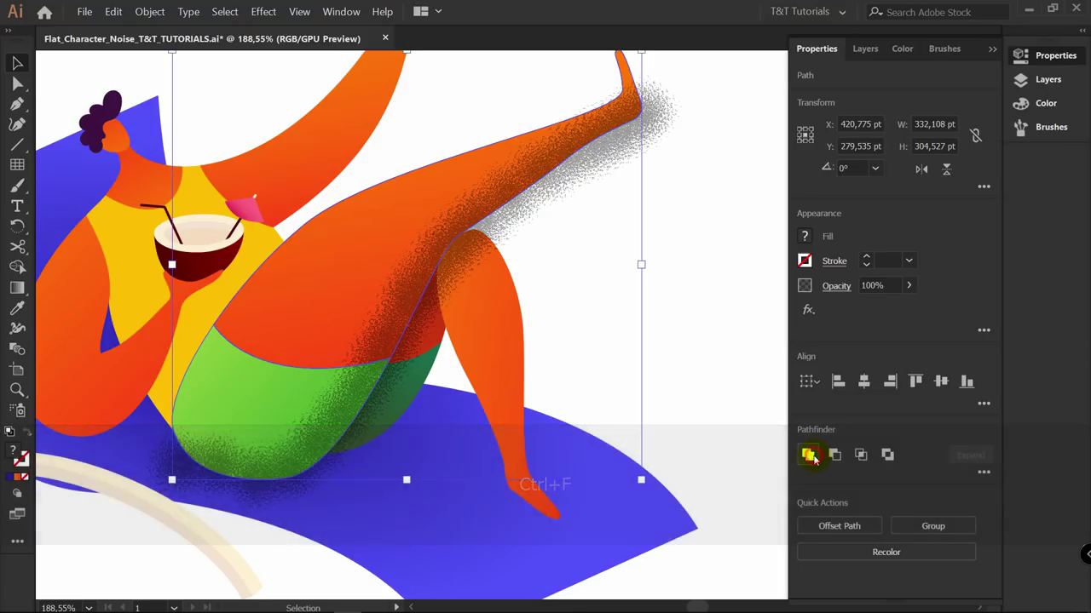
# Bring the united leg shape to the front and make it a clipping mask for the noise stroke
pyautogui.rightClick(339, 262)
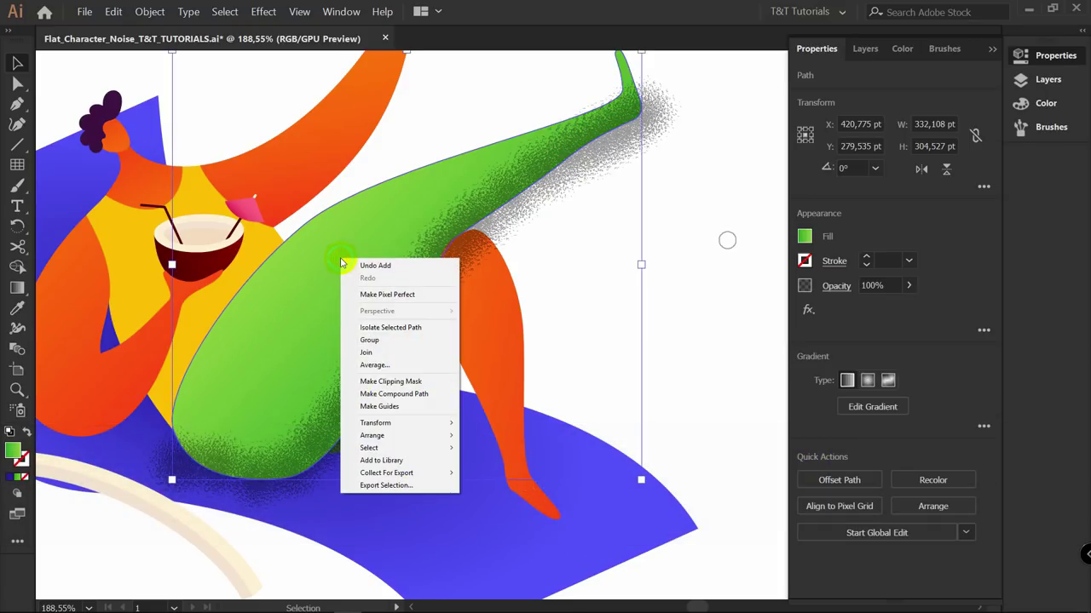
pyautogui.moveTo(401, 435)
pyautogui.click(472, 437)
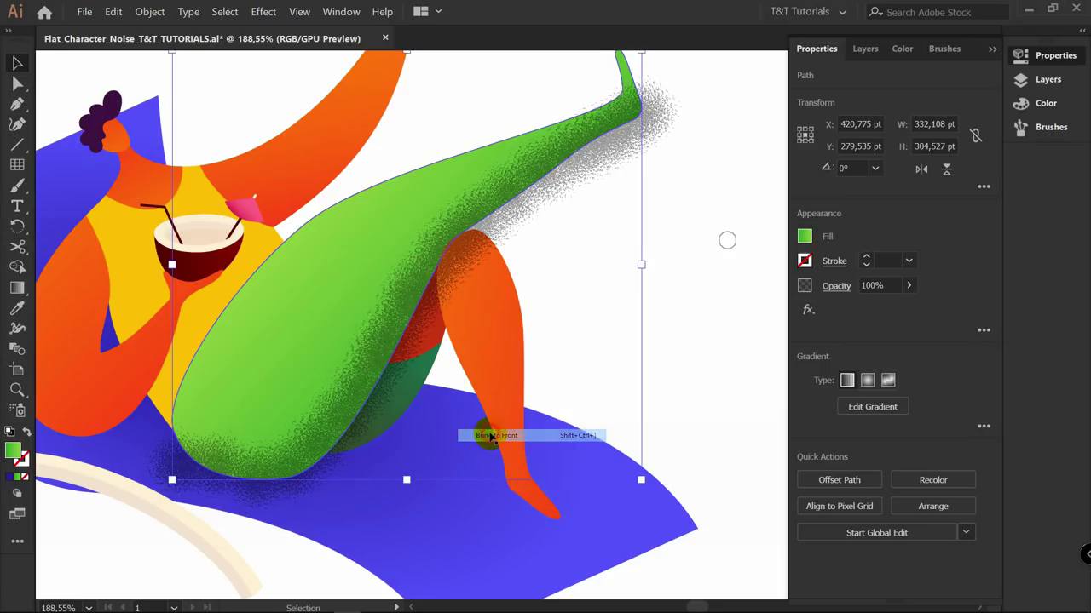
pyautogui.keyDown('shift'); pyautogui.click(613, 151); pyautogui.keyUp('shift')
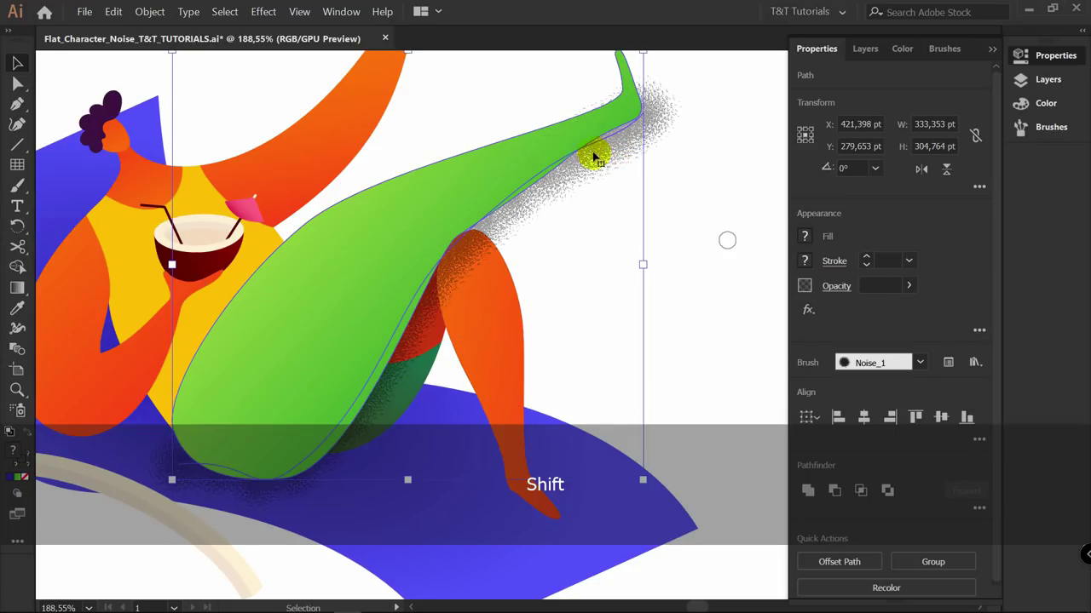
pyautogui.rightClick(501, 186)
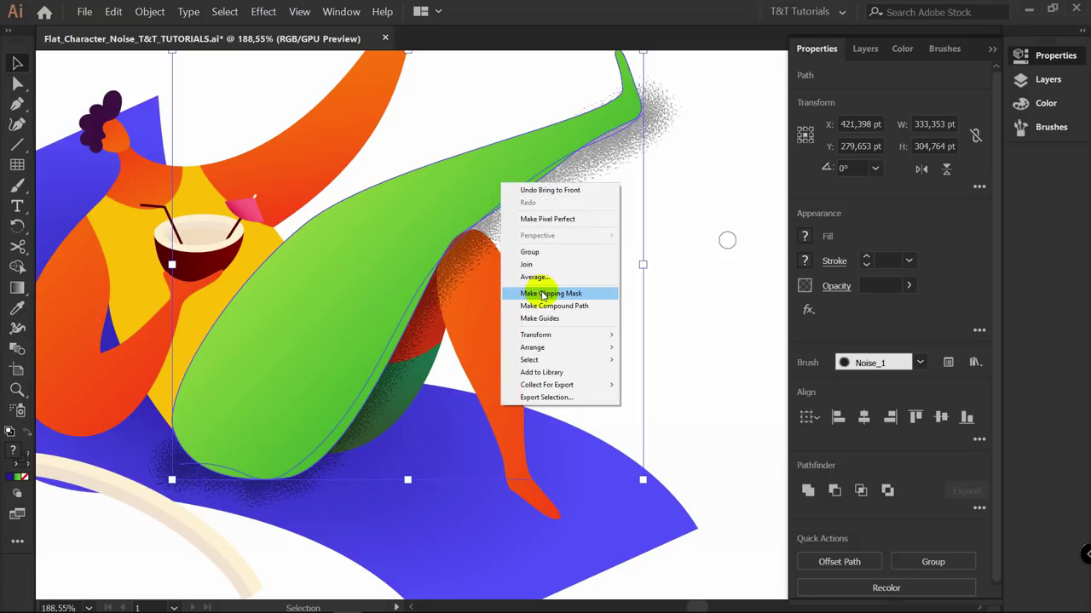
pyautogui.click(586, 294)
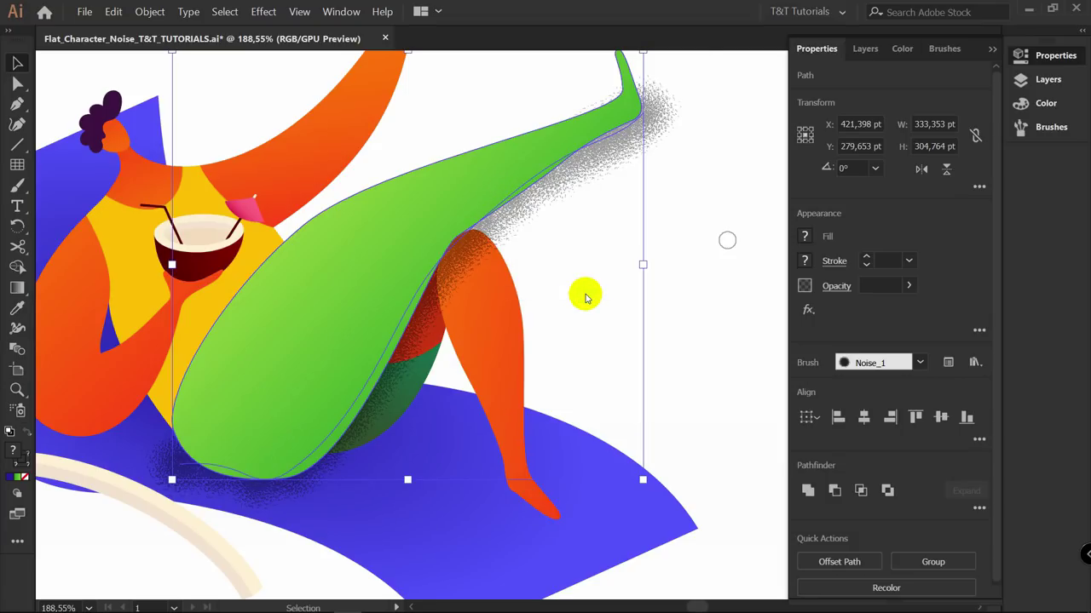
pyautogui.hotkey('ctrl', 'shift', 'a')
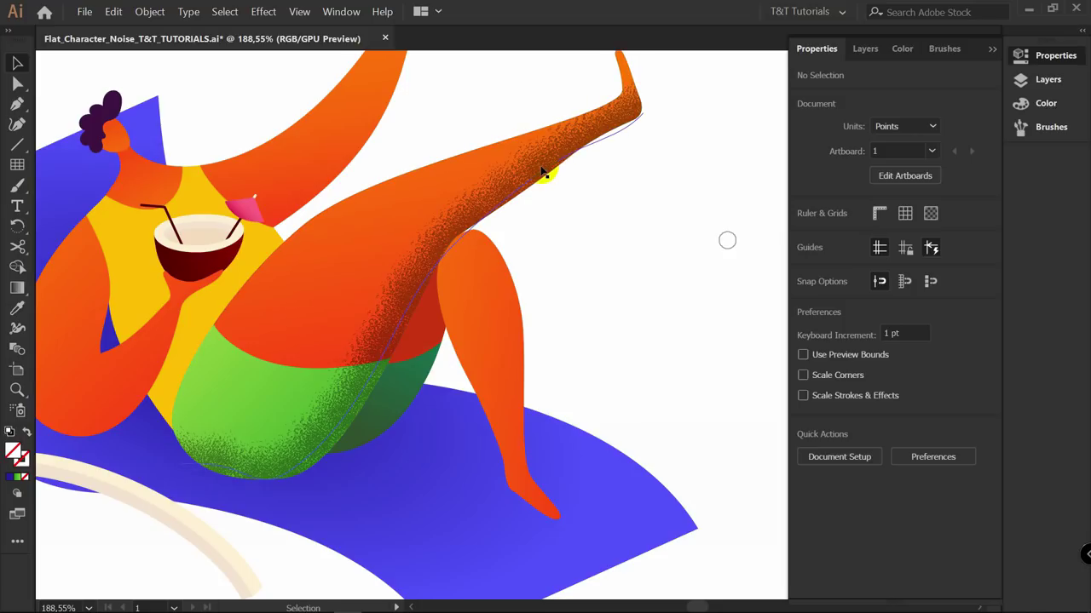
# Shift the noise path's anchor points behind the knee and along the back of the thigh outward
pyautogui.press('a')
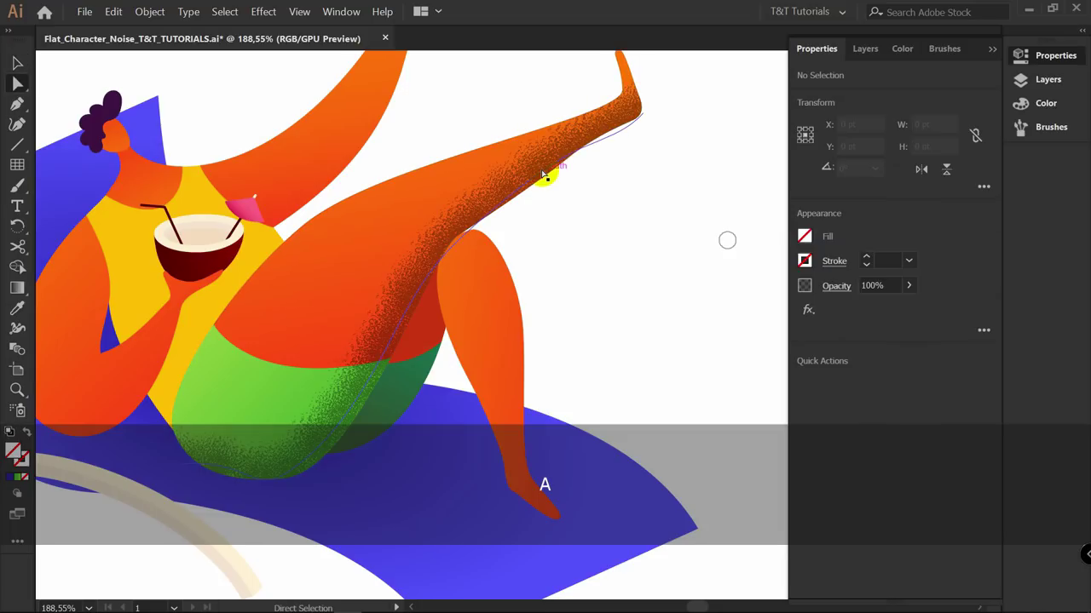
pyautogui.moveTo(488, 215); pyautogui.dragTo(442, 277)
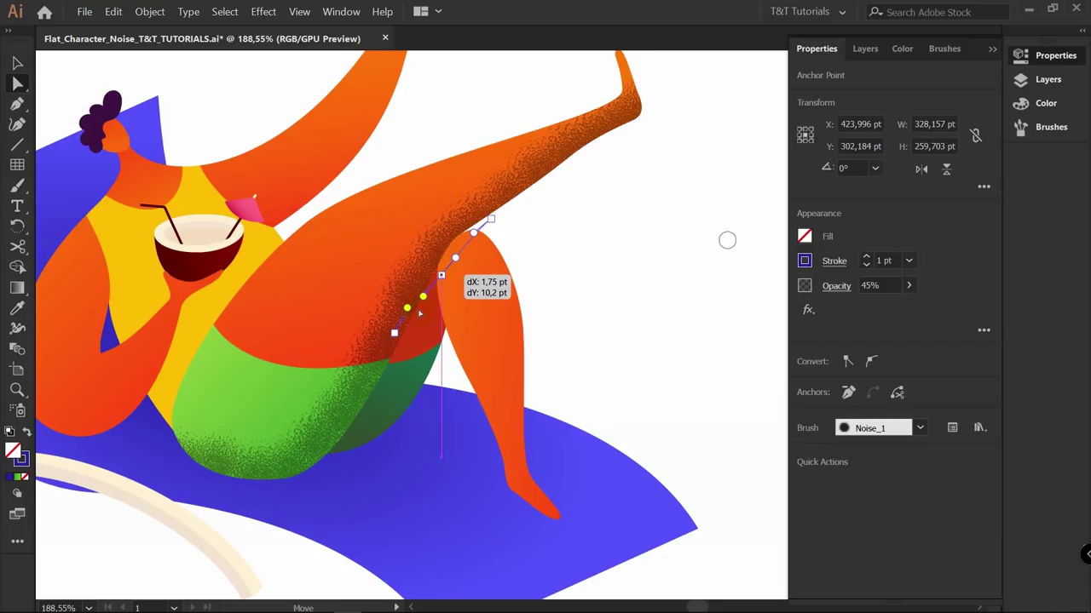
pyautogui.moveTo(394, 335); pyautogui.dragTo(411, 354)
pyautogui.press('v')
pyautogui.click(585, 250)
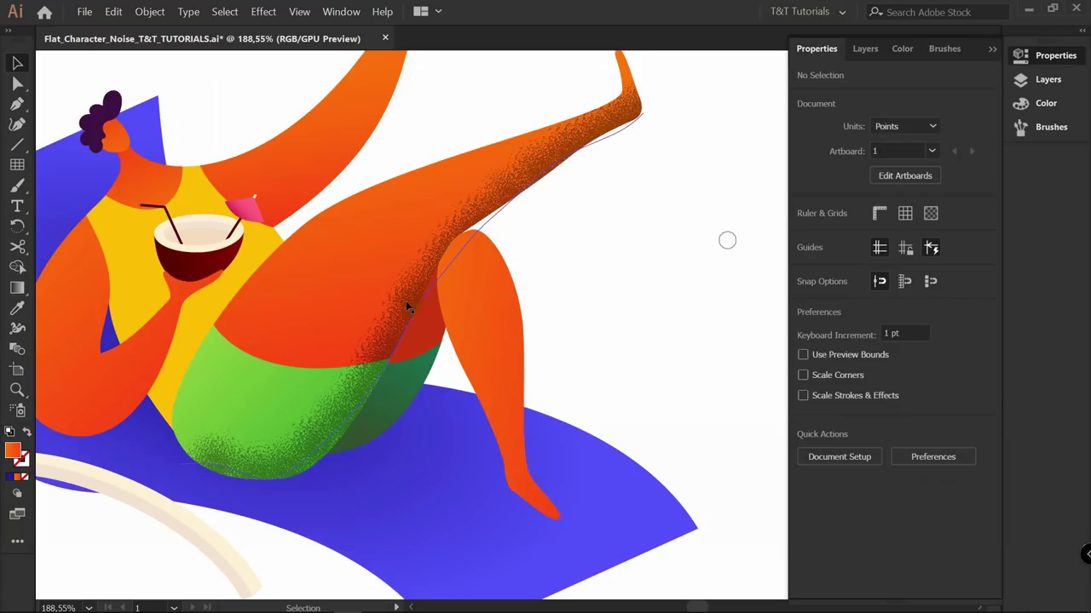
# Isolate the clip group, remove an extra anchor beneath the trunks and reshape the noise path to follow their lower curve
pyautogui.doubleClick(406, 301)
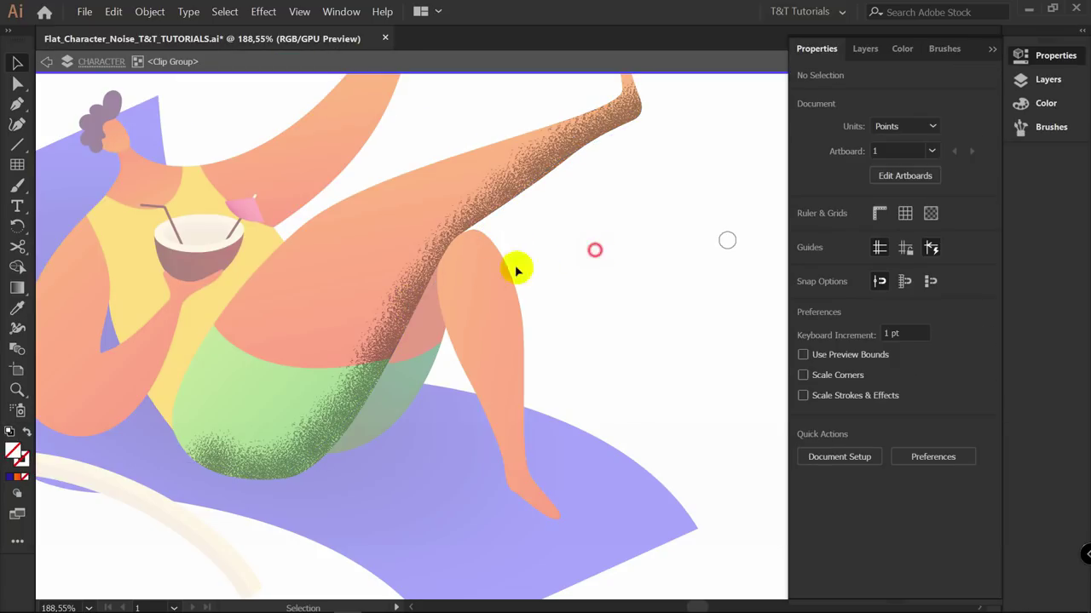
pyautogui.click(420, 284)
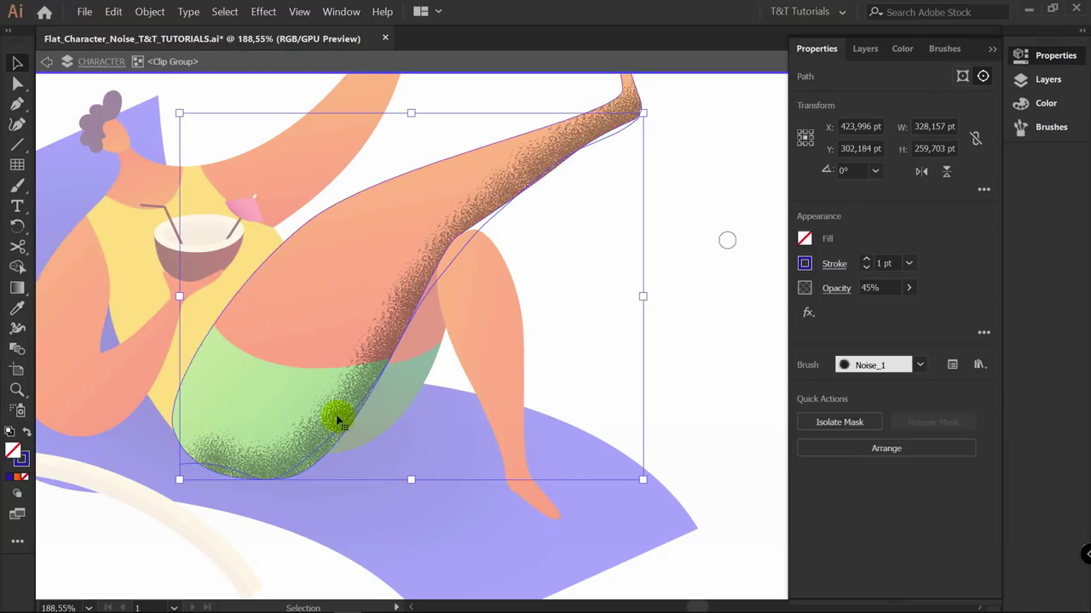
pyautogui.press('a')
pyautogui.click(219, 483)
pyautogui.moveTo(298, 480); pyautogui.dragTo(353, 438)
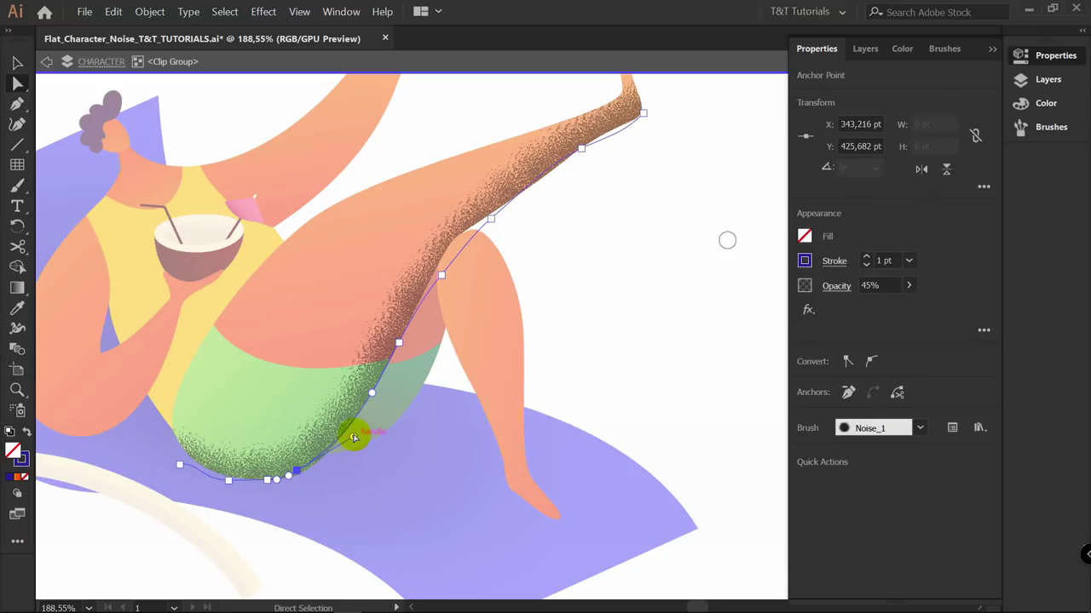
pyautogui.press('p')
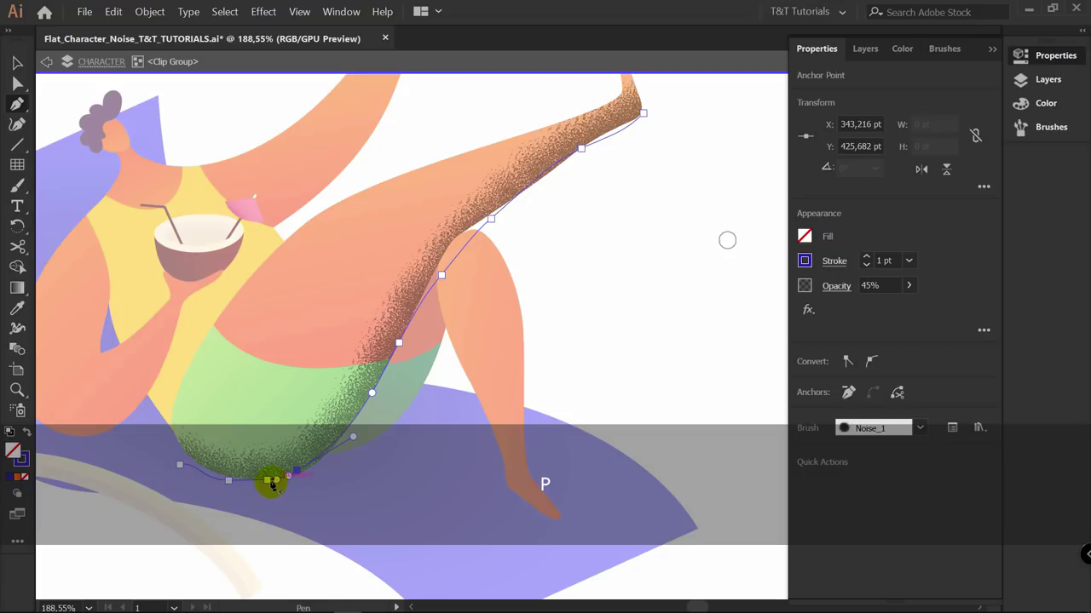
pyautogui.click(230, 484)
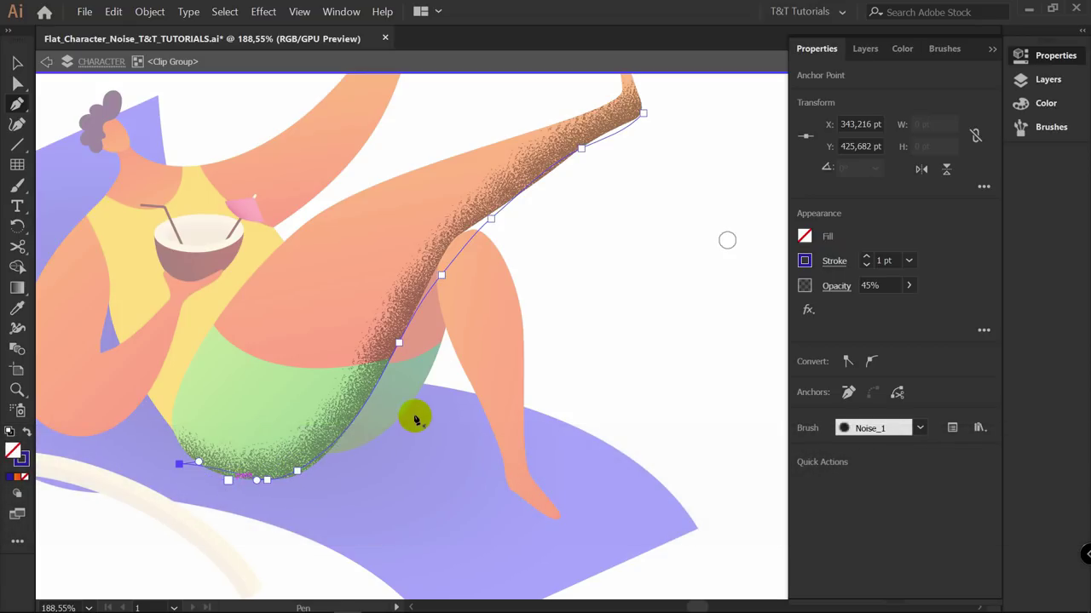
pyautogui.press('a')
pyautogui.moveTo(263, 480); pyautogui.dragTo(275, 480)
# Move the noise path's anchors near the ankle and foot away from the raised leg, and exit isolation mode
pyautogui.press('z')
pyautogui.click(626, 138)
pyautogui.press('a')
pyautogui.moveTo(596, 196); pyautogui.dragTo(610, 211)
pyautogui.moveTo(487, 259); pyautogui.dragTo(487, 285)
pyautogui.moveTo(610, 212)
pyautogui.mouseDown()
pyautogui.moveTo(549, 241)
pyautogui.moveTo(602, 233)
pyautogui.moveTo(601, 244)
pyautogui.mouseUp()
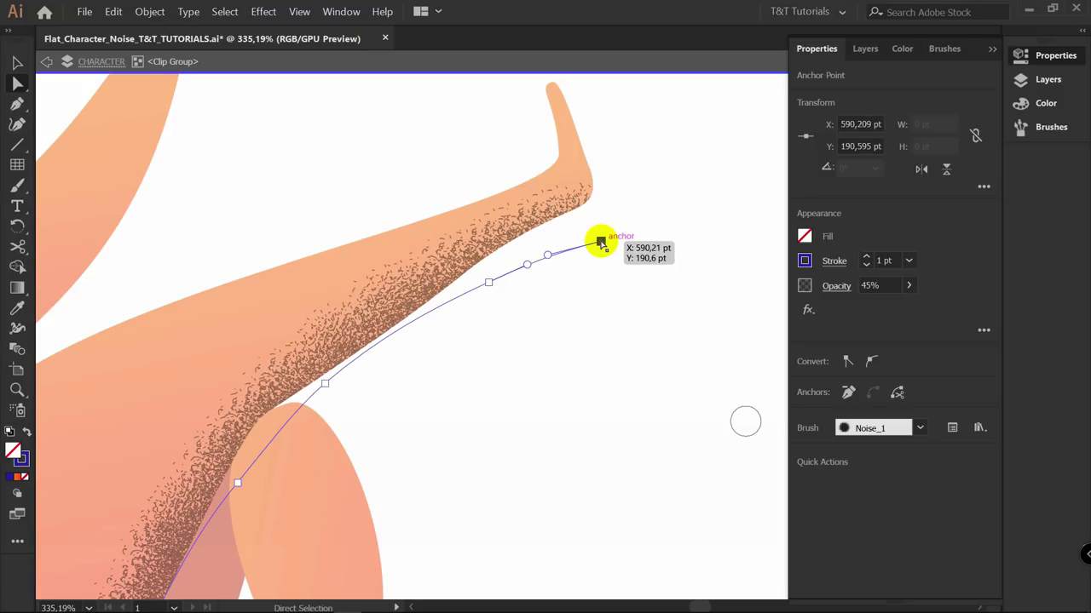
pyautogui.press('v')
pyautogui.doubleClick(657, 187)
# Set the Noise_1 scatter brush's maximum random spacing to 42%, choosing to leave existing strokes as they are
pyautogui.press('z')
pyautogui.moveTo(608, 199); pyautogui.dragTo(499, 234)
pyautogui.press('v')
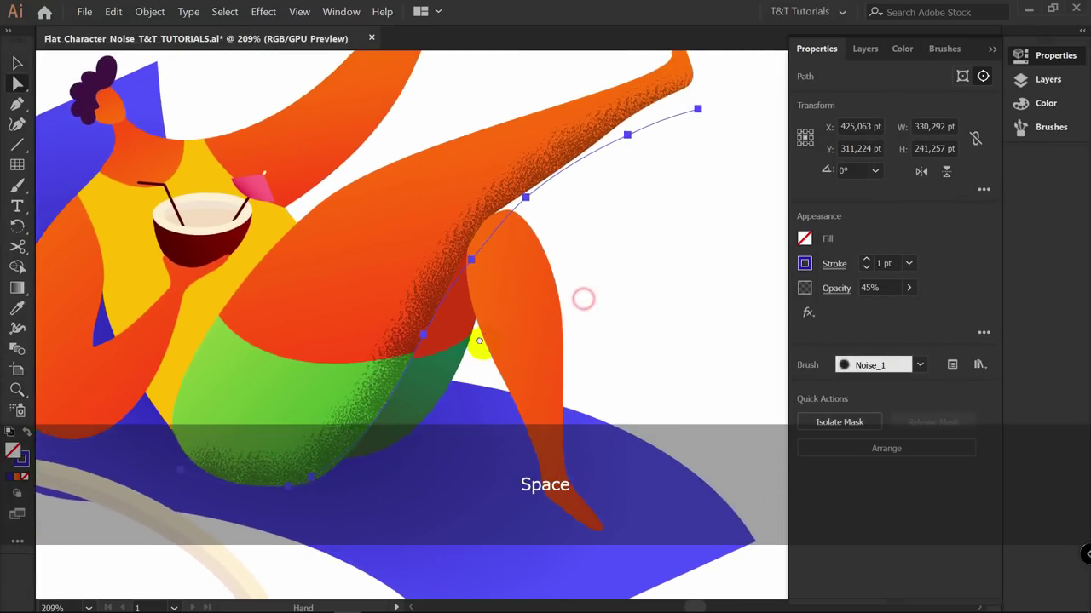
pyautogui.moveTo(479, 340); pyautogui.dragTo(458, 357)
pyautogui.moveTo(380, 388); pyautogui.dragTo(450, 336)
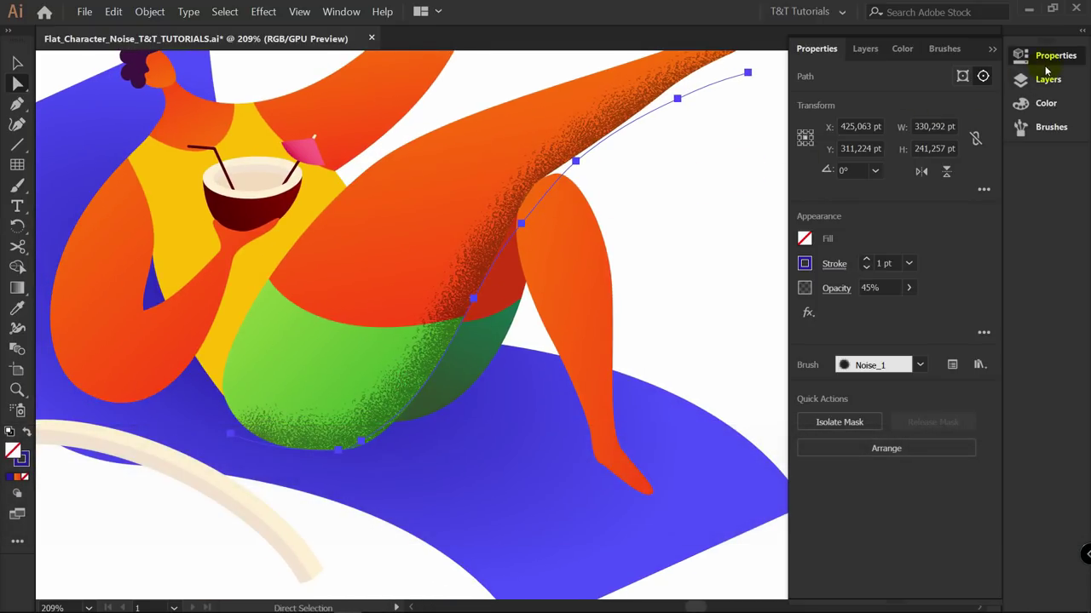
pyautogui.click(1048, 127)
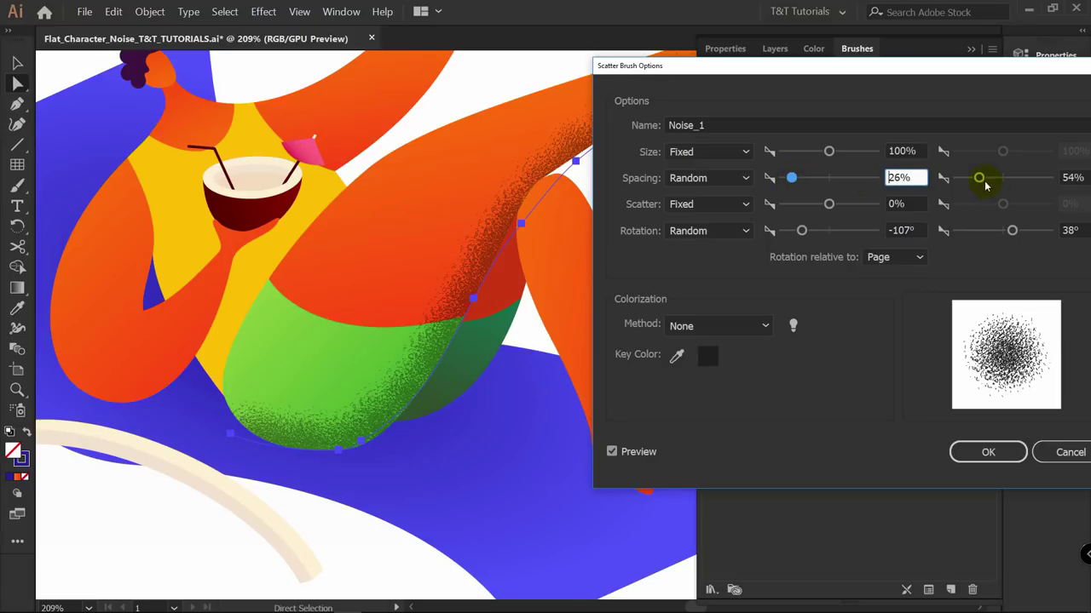
pyautogui.moveTo(979, 179); pyautogui.dragTo(977, 181)
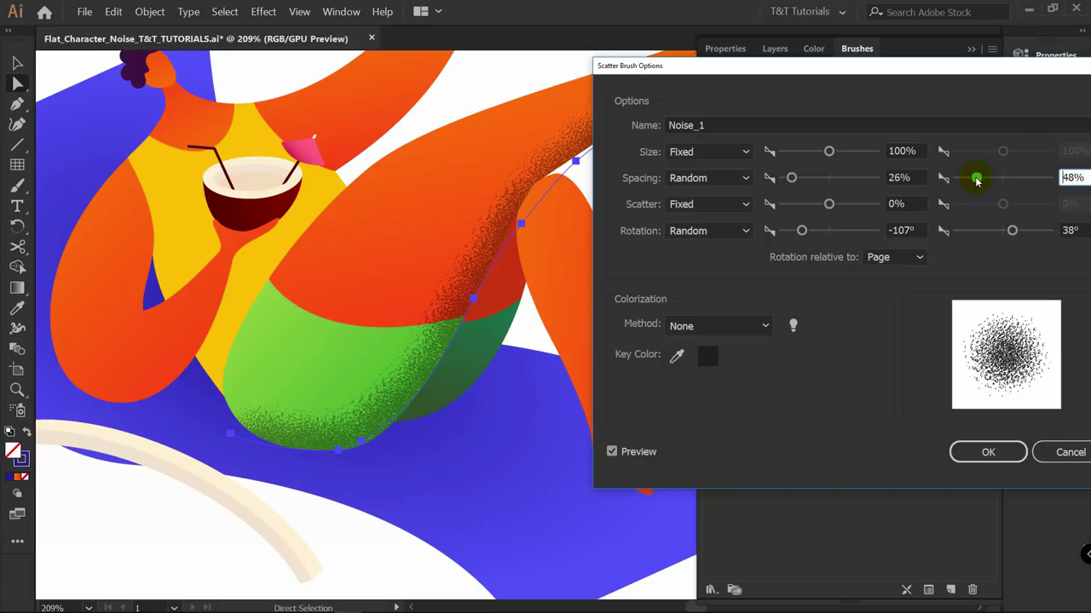
pyautogui.moveTo(978, 181); pyautogui.dragTo(974, 183)
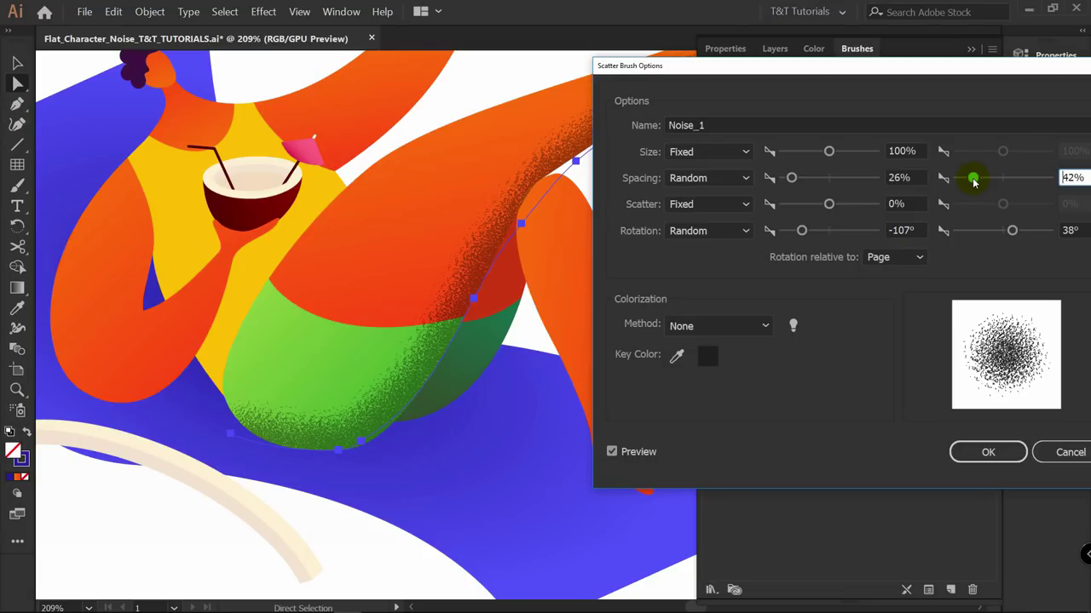
pyautogui.click(987, 453)
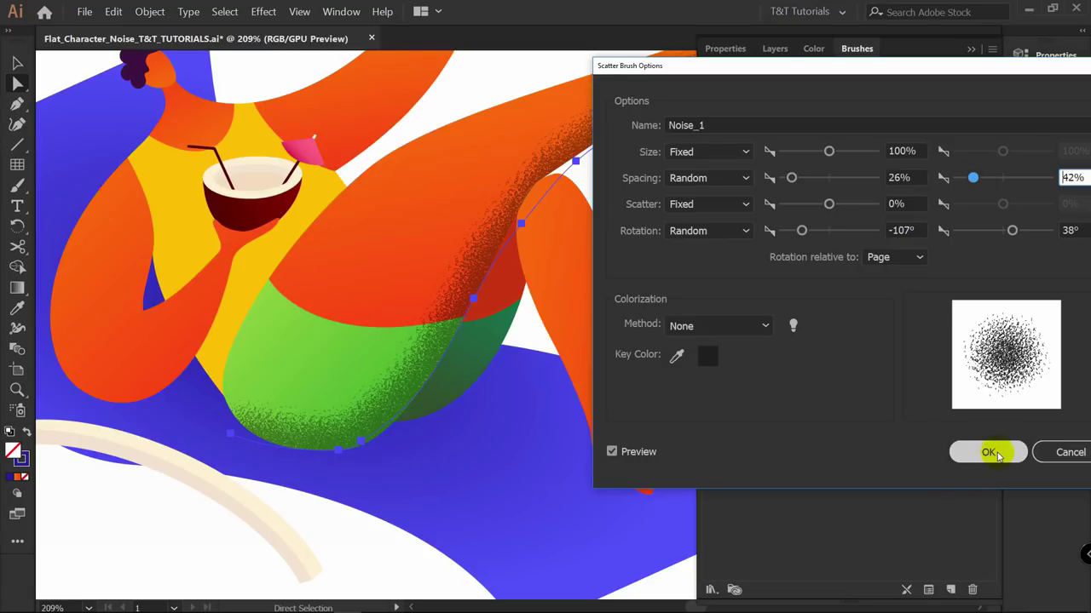
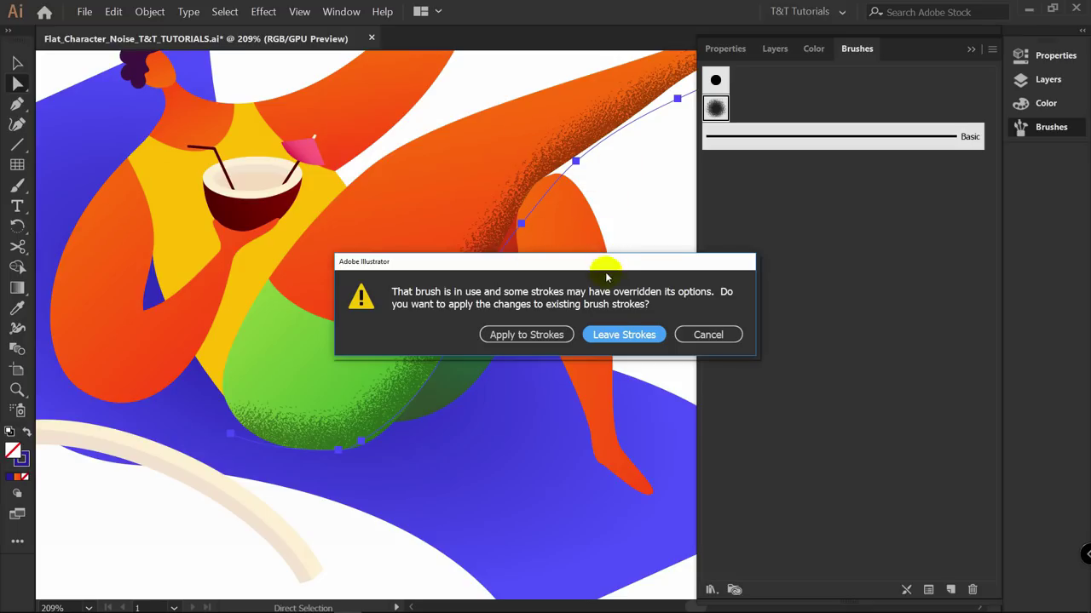
pyautogui.click(600, 336)
# Paint a noise stroke from behind the knee down over the far thigh and dark green trunks
pyautogui.scroll(1, 632, 339)
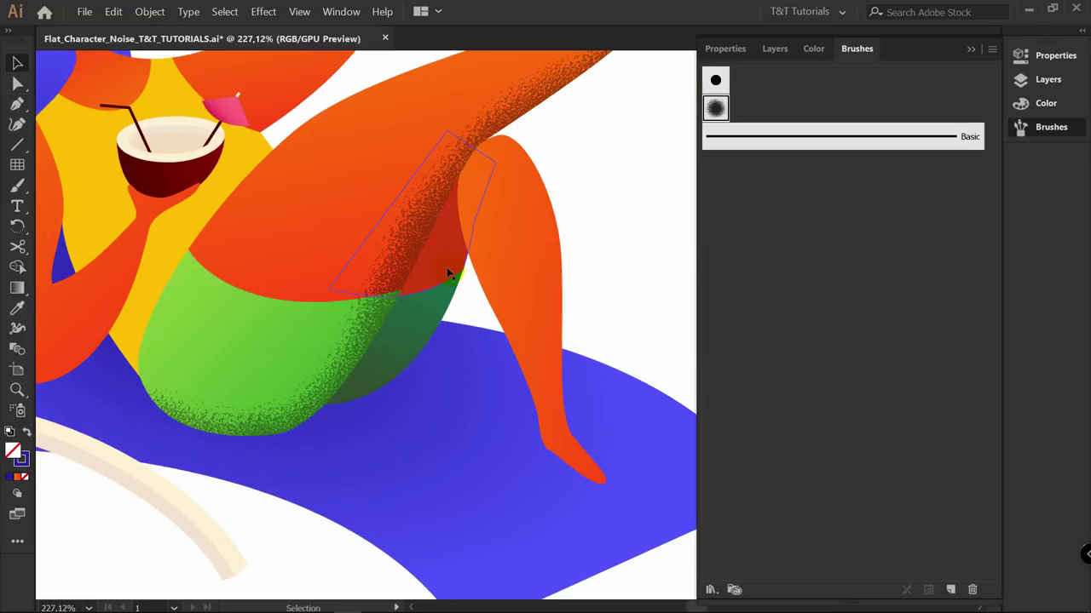
pyautogui.press('b')
pyautogui.moveTo(432, 220)
pyautogui.mouseDown()
pyautogui.moveTo(352, 383)
pyautogui.moveTo(280, 431)
pyautogui.moveTo(298, 409)
pyautogui.mouseUp()
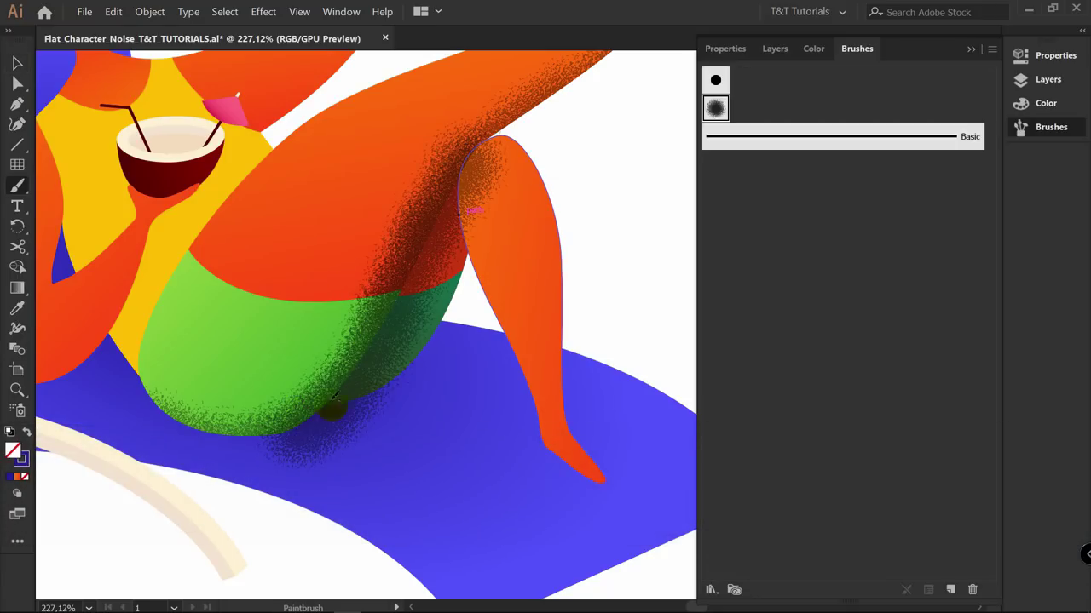
# Duplicate the far thigh and dark green trunks shapes in place and unite the copies into one shape
pyautogui.press('v')
pyautogui.scroll(3, 461, 257)
pyautogui.click(460, 258)
pyautogui.keyDown('shift'); pyautogui.click(457, 302); pyautogui.keyUp('shift')
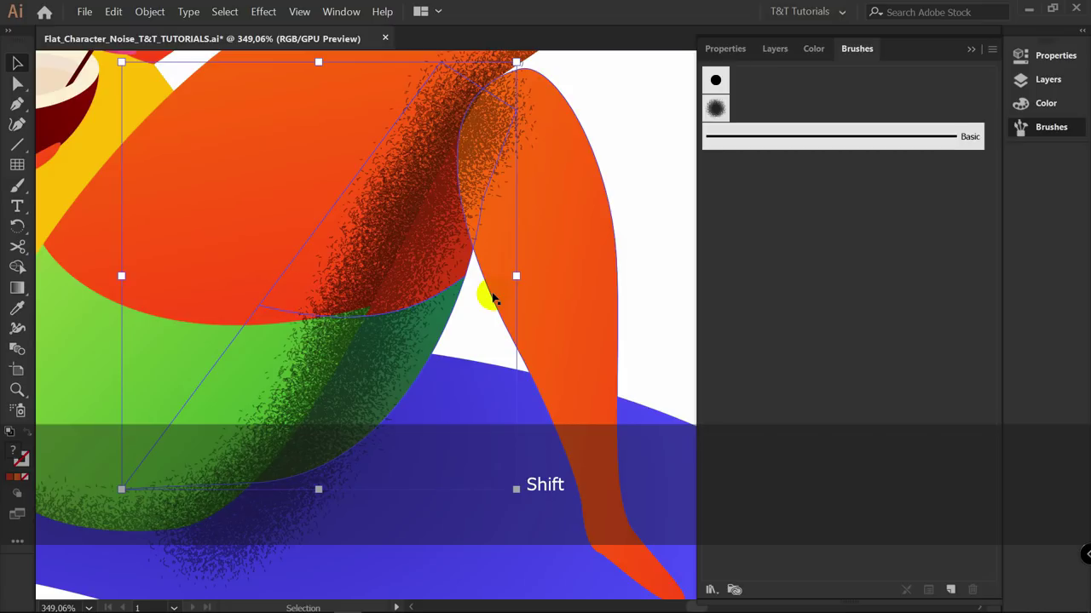
pyautogui.press('ctrl')
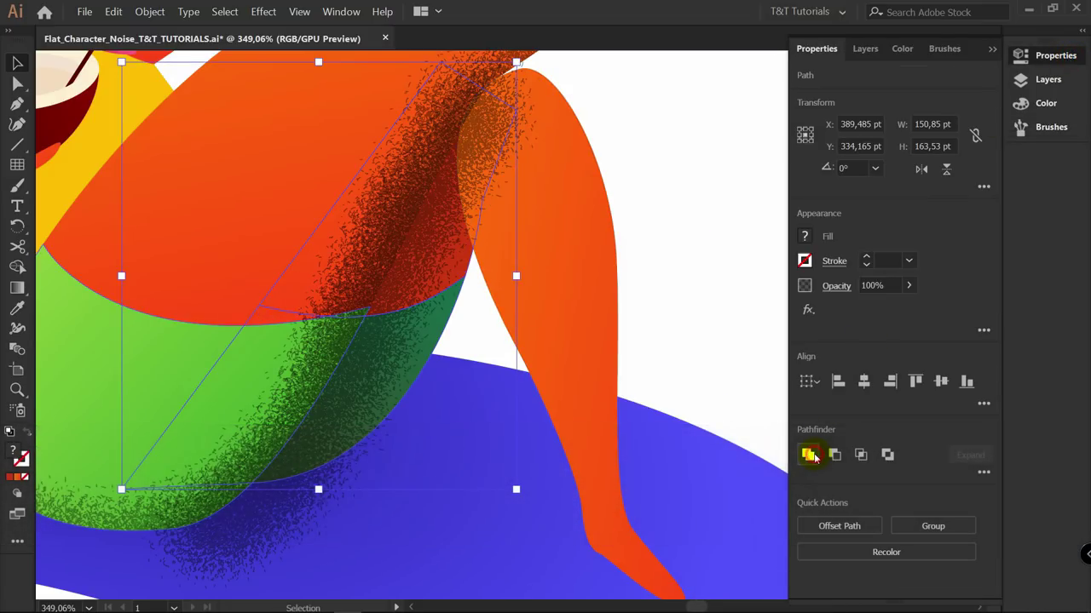
pyautogui.click(809, 455)
pyautogui.click(1019, 79)
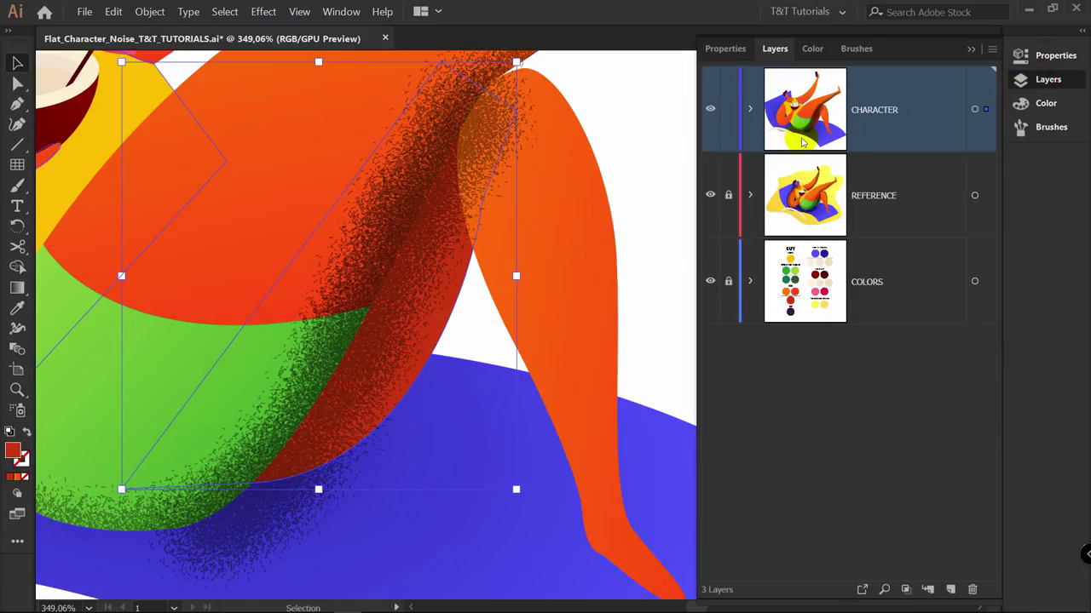
# Move the new noise stroke directly beneath the united thigh-and-trunks shape in the CHARACTER layer's stacking order
pyautogui.click(750, 110)
pyautogui.scroll(-5, 895, 255)
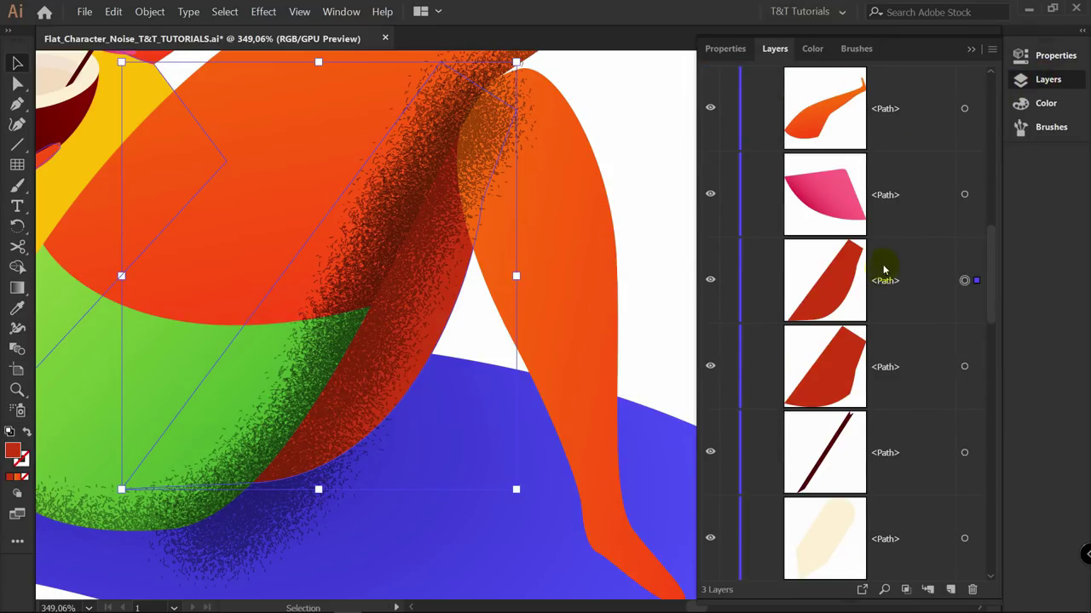
pyautogui.moveTo(990, 282); pyautogui.dragTo(990, 133)
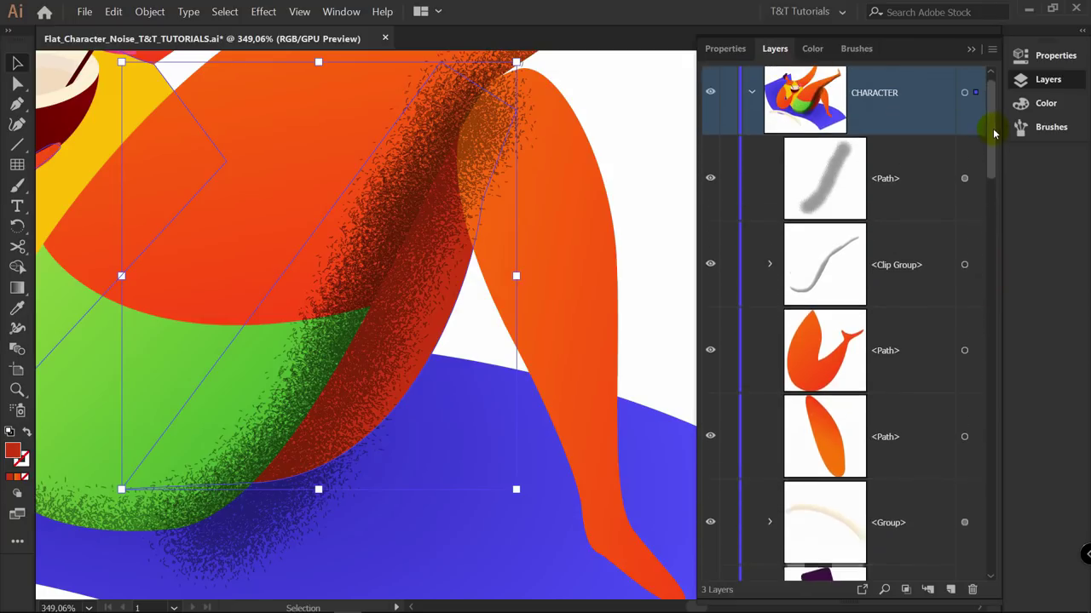
pyautogui.click(886, 195)
pyautogui.moveTo(886, 196); pyautogui.dragTo(849, 241)
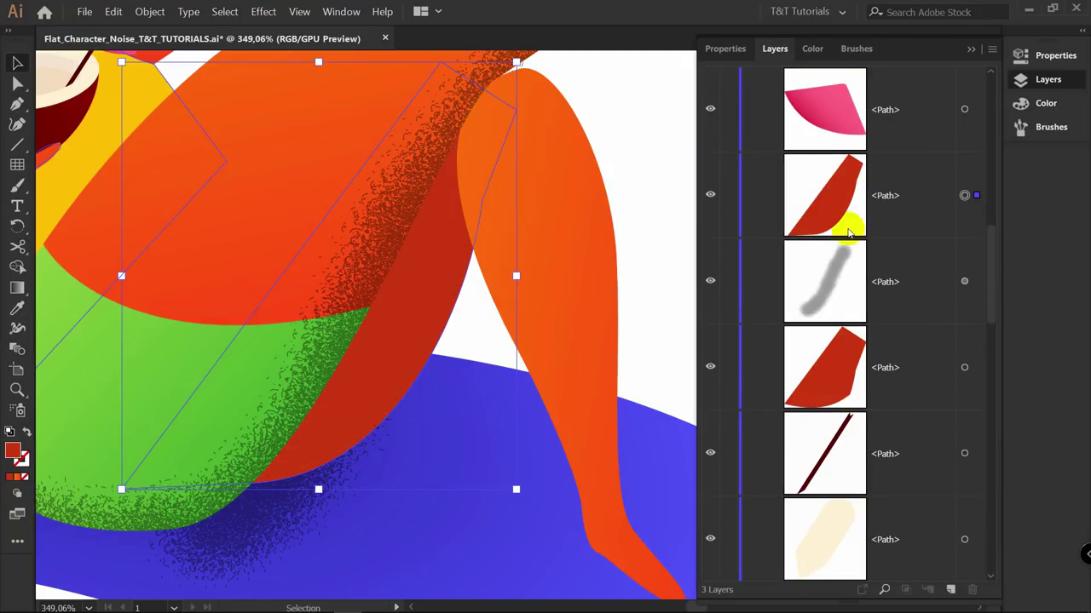
# Clip the noise stroke to the united thigh-and-trunks shape with a clipping mask
pyautogui.keyDown('shift'); pyautogui.click(964, 280); pyautogui.keyUp('shift')
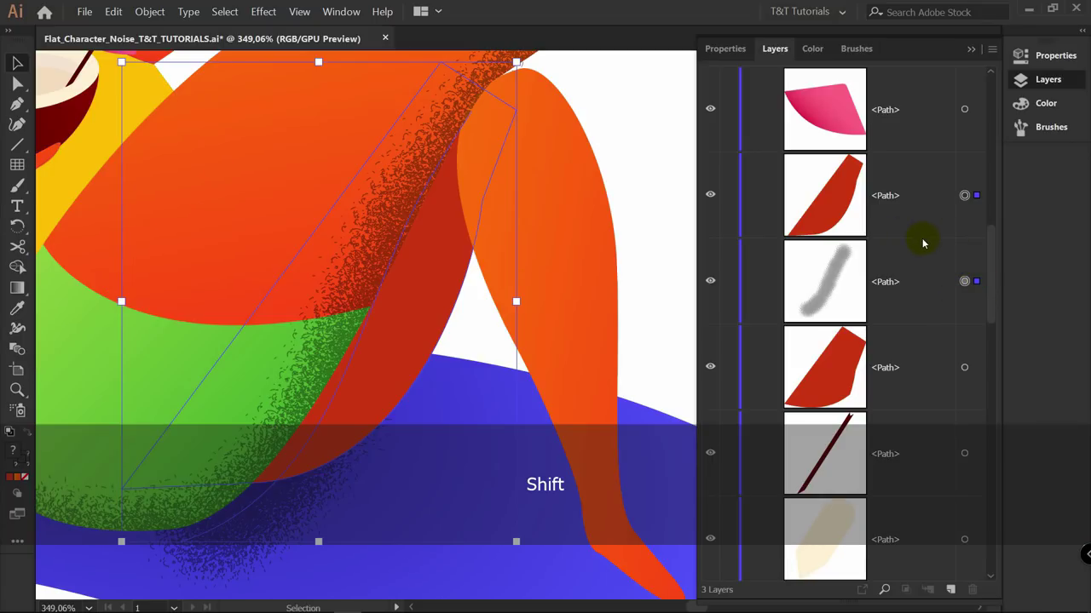
pyautogui.rightClick(438, 251)
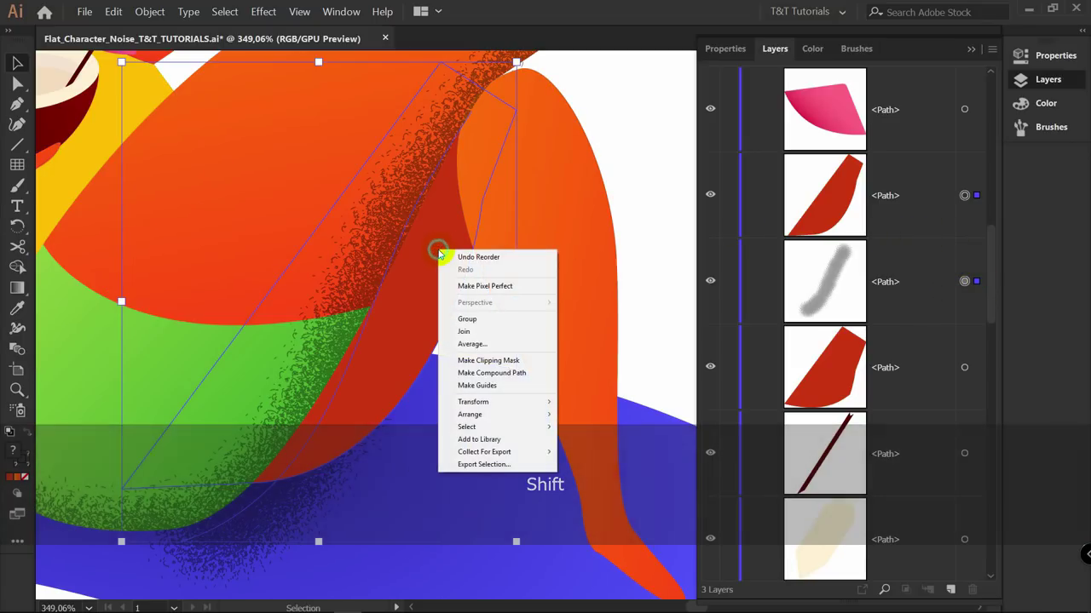
pyautogui.click(490, 361)
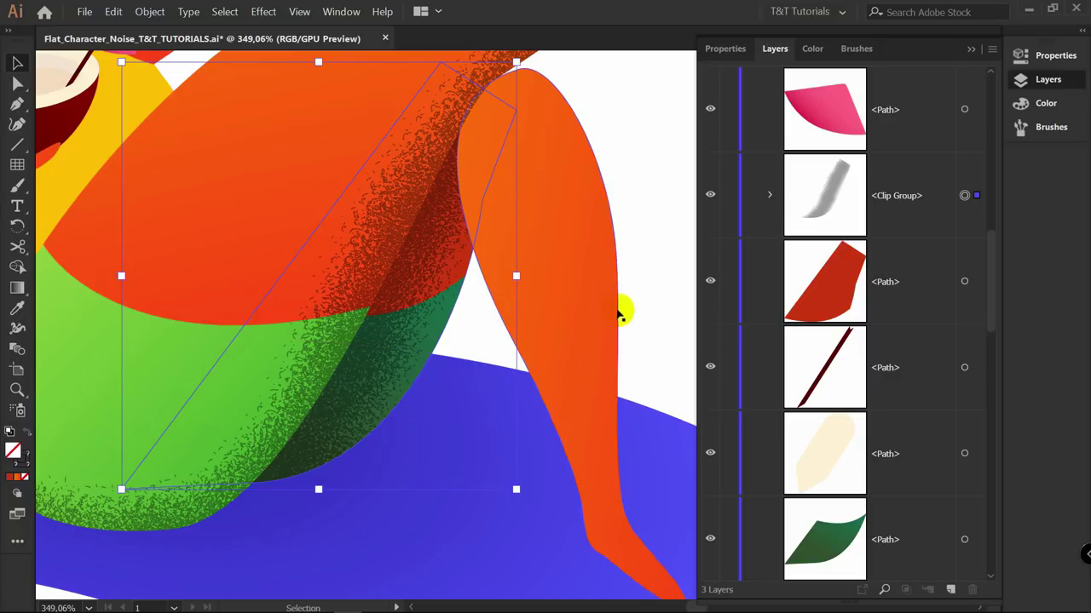
# Match the clipped far-thigh noise stroke's appearance to the raised leg's noise path with the Eyedropper
pyautogui.press('a')
pyautogui.click(428, 254)
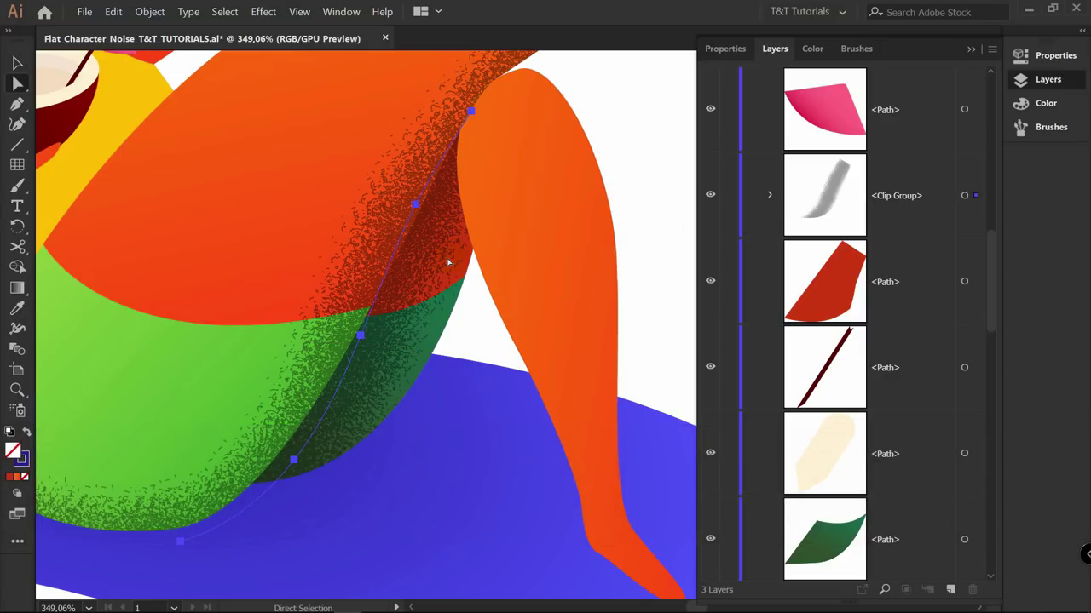
pyautogui.press('space')
pyautogui.moveTo(428, 183); pyautogui.dragTo(384, 345)
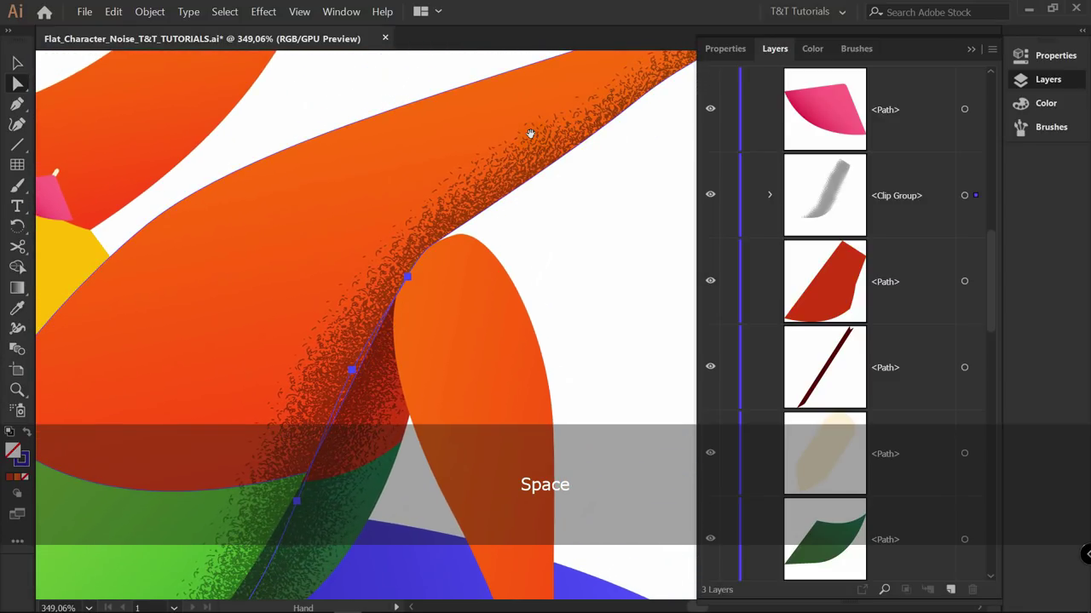
pyautogui.press('i')
pyautogui.click(591, 161)
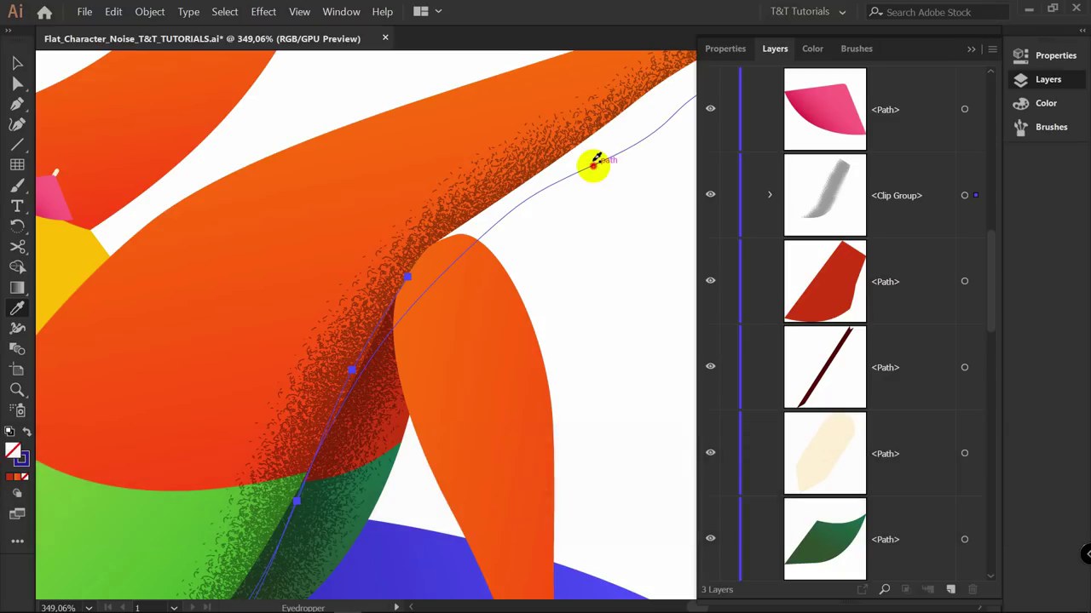
pyautogui.click(524, 144)
# Examine the noise shading on the thighs and trunks and the unshaded bent lower leg
pyautogui.scroll(-2, 524, 143)
pyautogui.press('v')
pyautogui.click(519, 216)
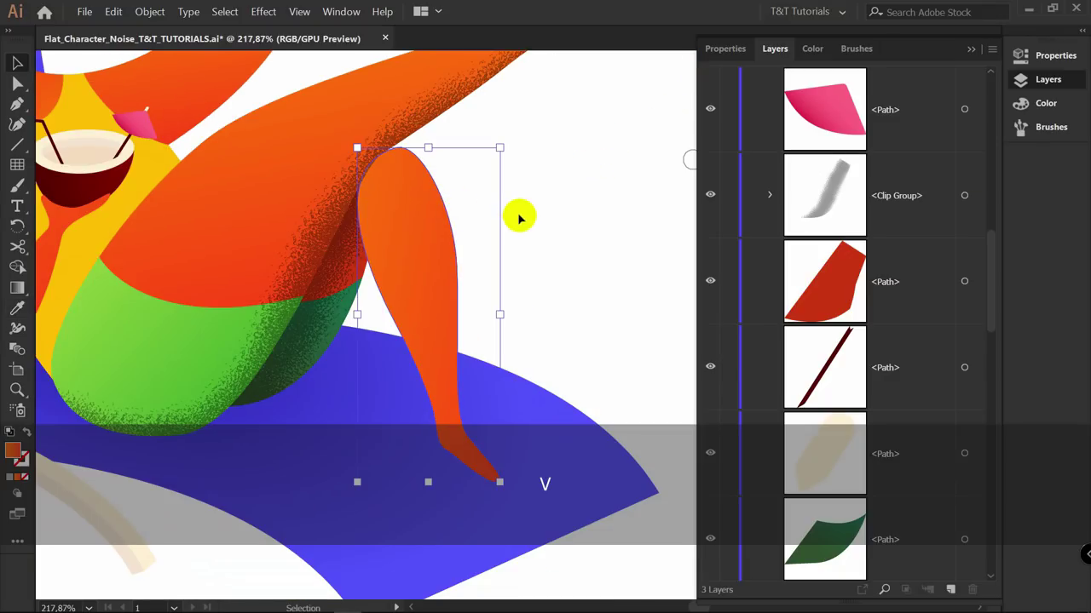
pyautogui.press('z')
pyautogui.moveTo(406, 244); pyautogui.dragTo(478, 244)
pyautogui.press('v')
pyautogui.press('space')
pyautogui.moveTo(271, 286); pyautogui.dragTo(414, 301)
pyautogui.press('v')
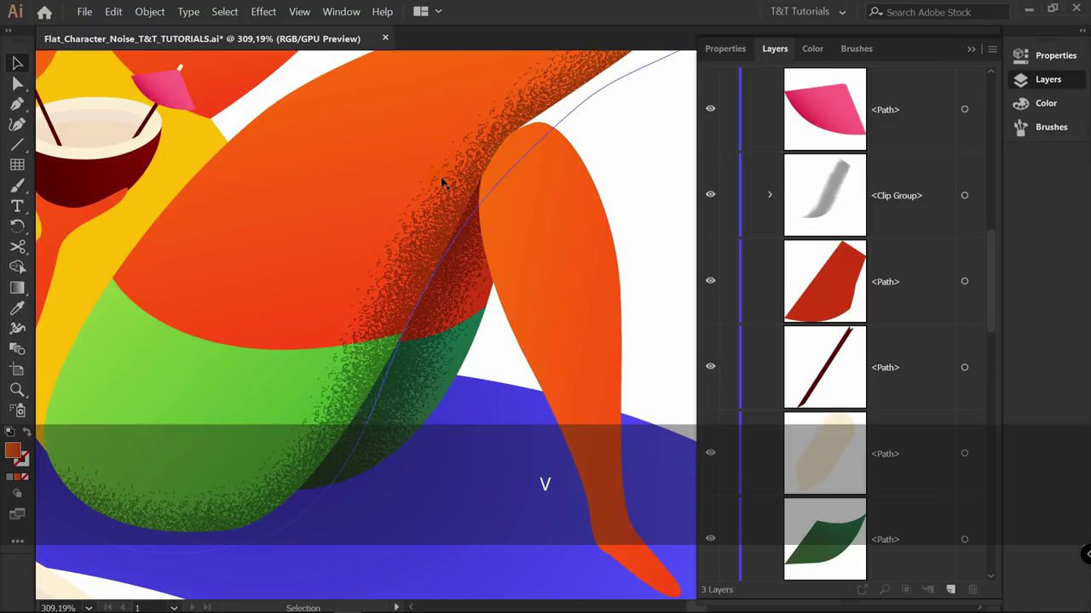
pyautogui.click(172, 484)
pyautogui.click(334, 264)
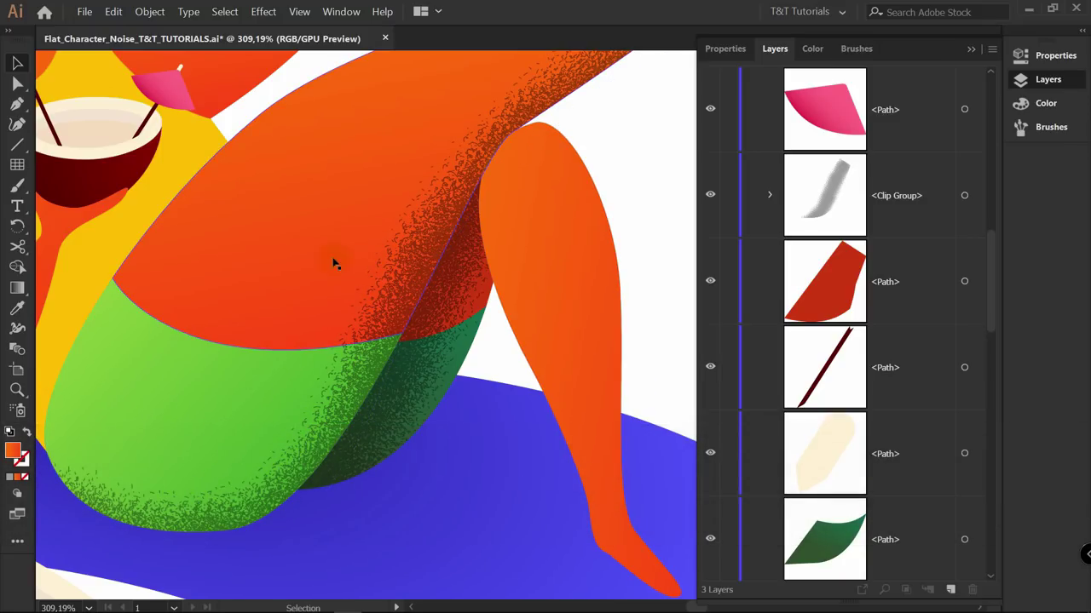
pyautogui.press('space')
pyautogui.moveTo(610, 198); pyautogui.dragTo(458, 177)
pyautogui.press('v')
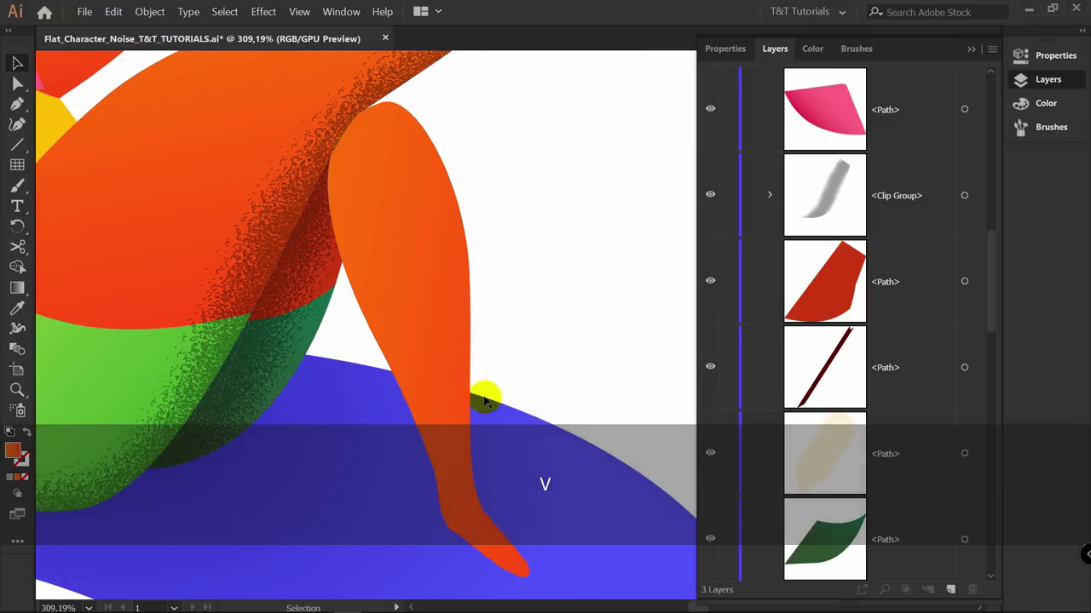
# Set the bent lower leg to Draw Inside and paint a noise stroke along its outer edge from knee to foot
pyautogui.scroll(-1, 483, 175)
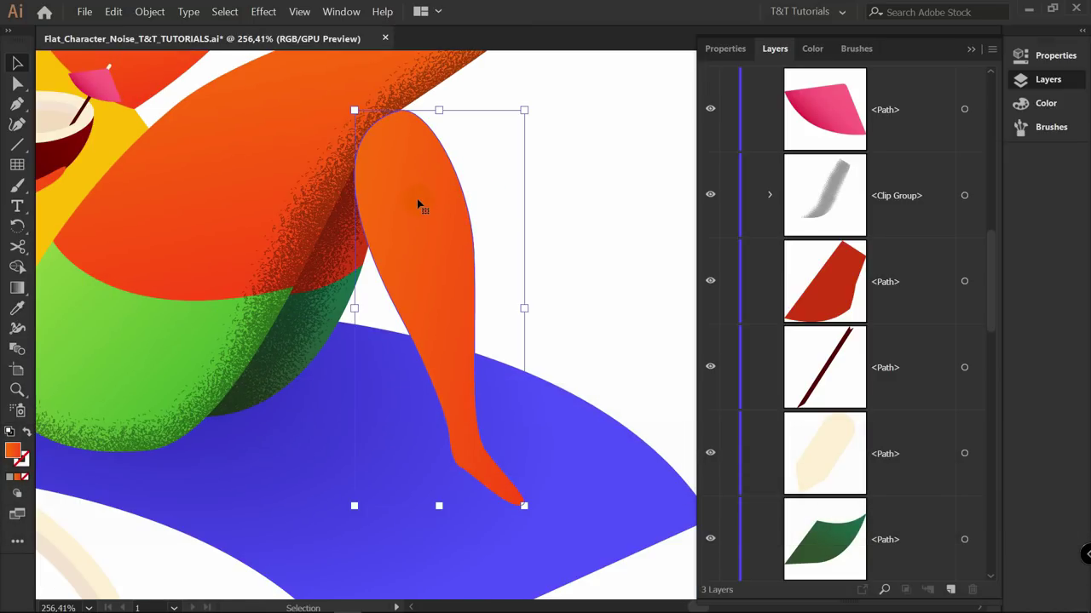
pyautogui.click(18, 494)
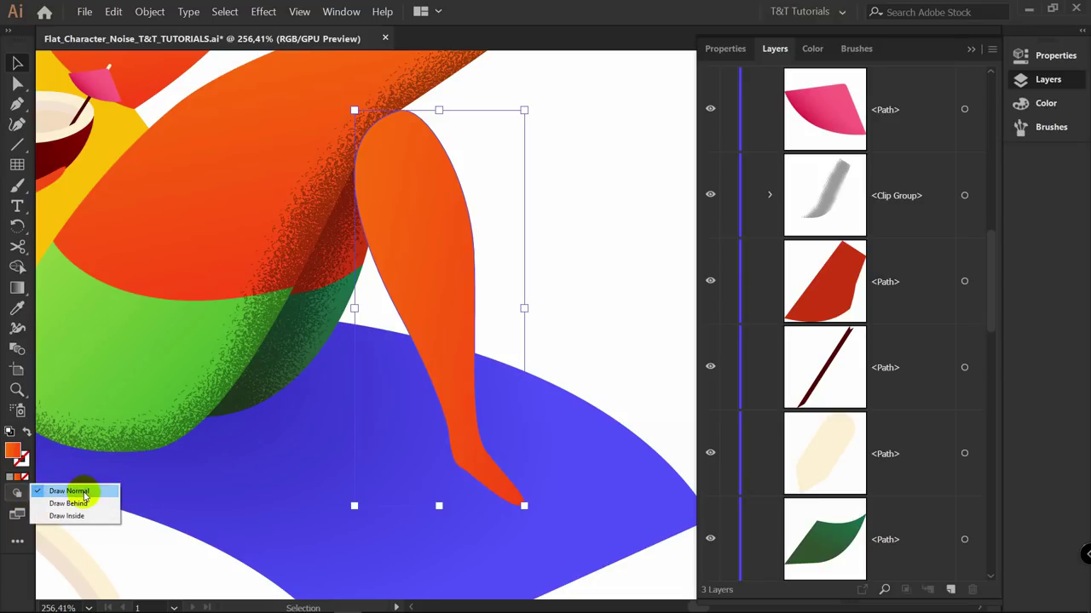
pyautogui.click(77, 517)
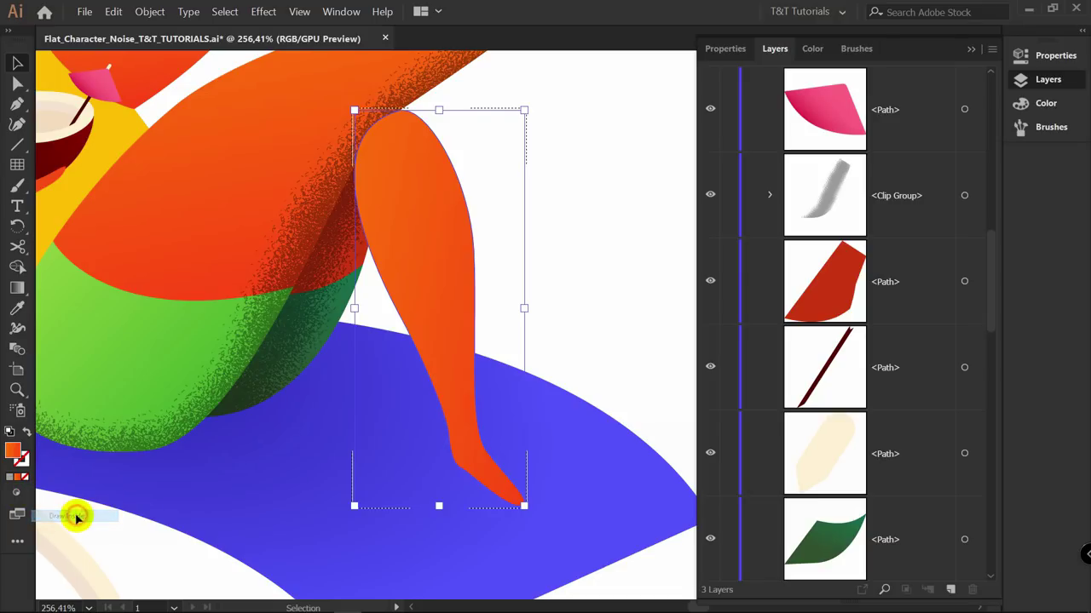
pyautogui.press('b')
pyautogui.moveTo(413, 98); pyautogui.dragTo(543, 502)
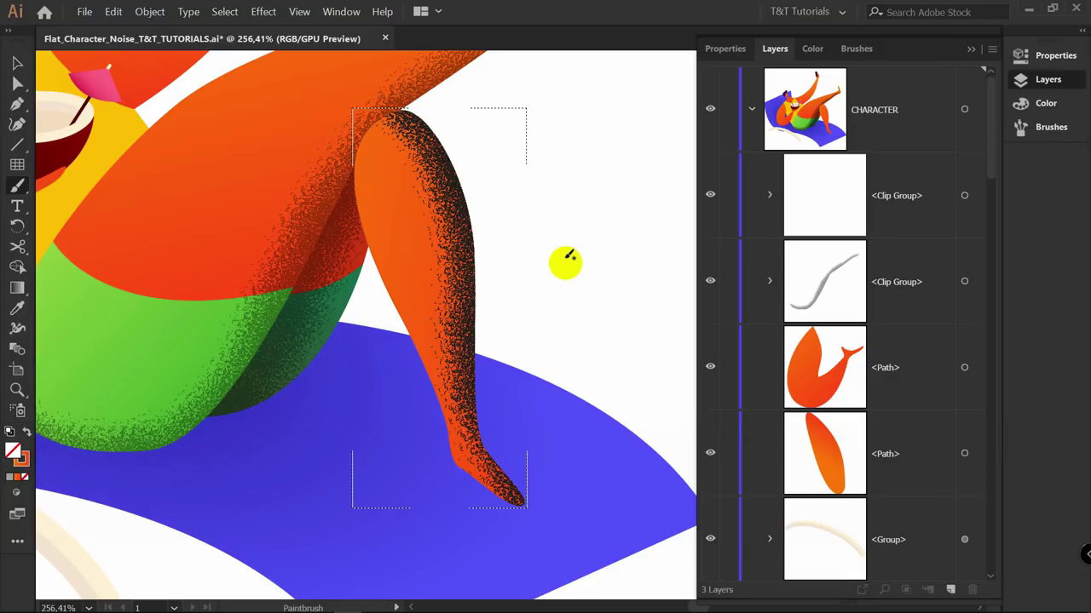
# Match the lower leg's noise stroke to the thigh's noise appearance with the Eyedropper
pyautogui.press('a')
pyautogui.click(469, 222)
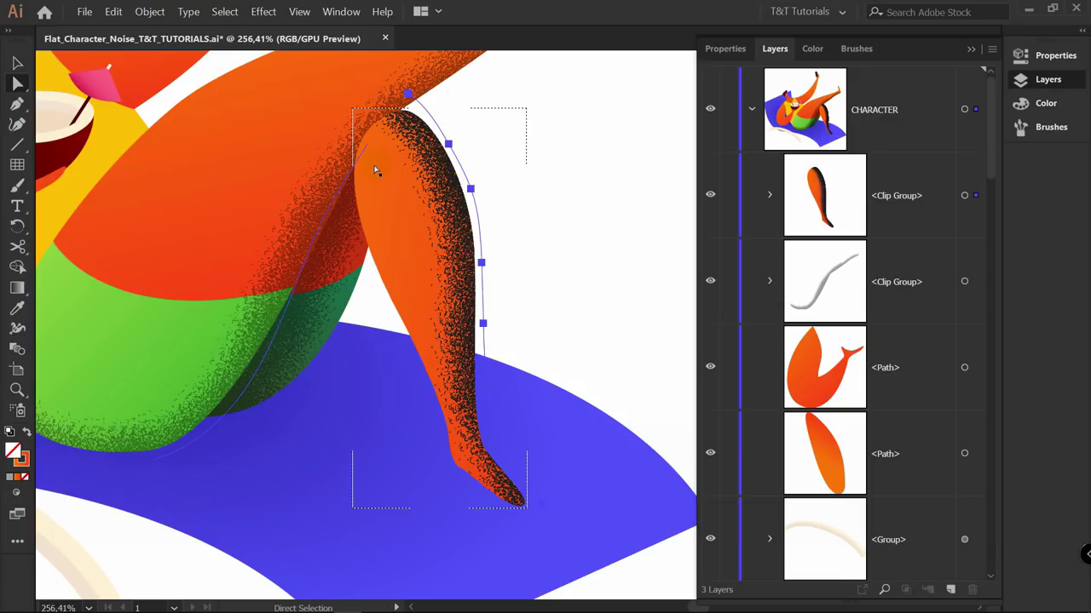
pyautogui.press('i')
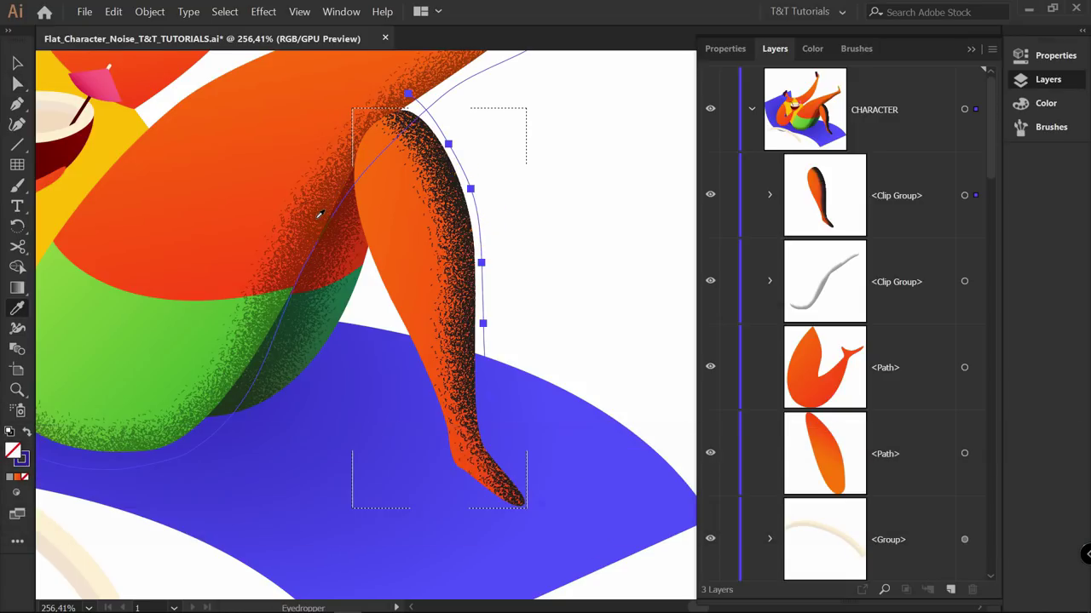
pyautogui.click(324, 215)
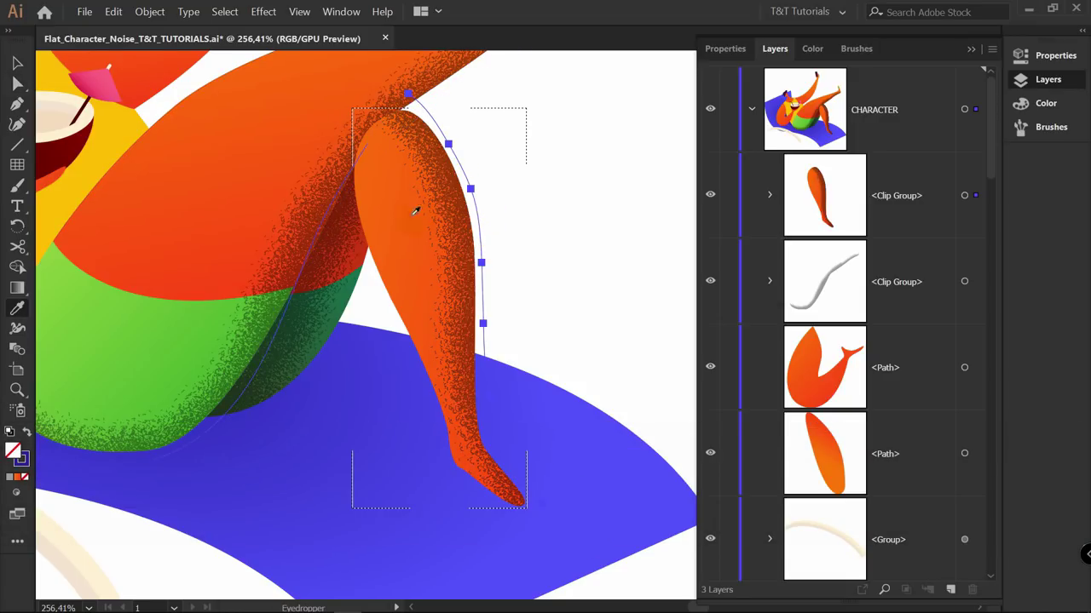
# Shift the lower-leg noise path's anchors near the foot to thin the noise there
pyautogui.press('a')
pyautogui.press('space')
pyautogui.moveTo(534, 384)
pyautogui.mouseDown()
pyautogui.moveTo(531, 314)
pyautogui.moveTo(495, 312)
pyautogui.moveTo(487, 323)
pyautogui.moveTo(507, 321)
pyautogui.mouseUp()
pyautogui.moveTo(543, 433); pyautogui.dragTo(555, 416)
pyautogui.moveTo(507, 323); pyautogui.dragTo(503, 338)
pyautogui.click(488, 251)
# Pull the noise path's anchors around the knee and upper shin outward from the lower leg
pyautogui.moveTo(483, 193); pyautogui.dragTo(530, 331)
pyautogui.press('space')
pyautogui.moveTo(472, 288); pyautogui.dragTo(482, 282)
pyautogui.moveTo(450, 241); pyautogui.dragTo(457, 230)
pyautogui.moveTo(410, 192); pyautogui.dragTo(394, 195)
pyautogui.moveTo(457, 231); pyautogui.dragTo(463, 220)
pyautogui.moveTo(481, 282); pyautogui.dragTo(487, 276)
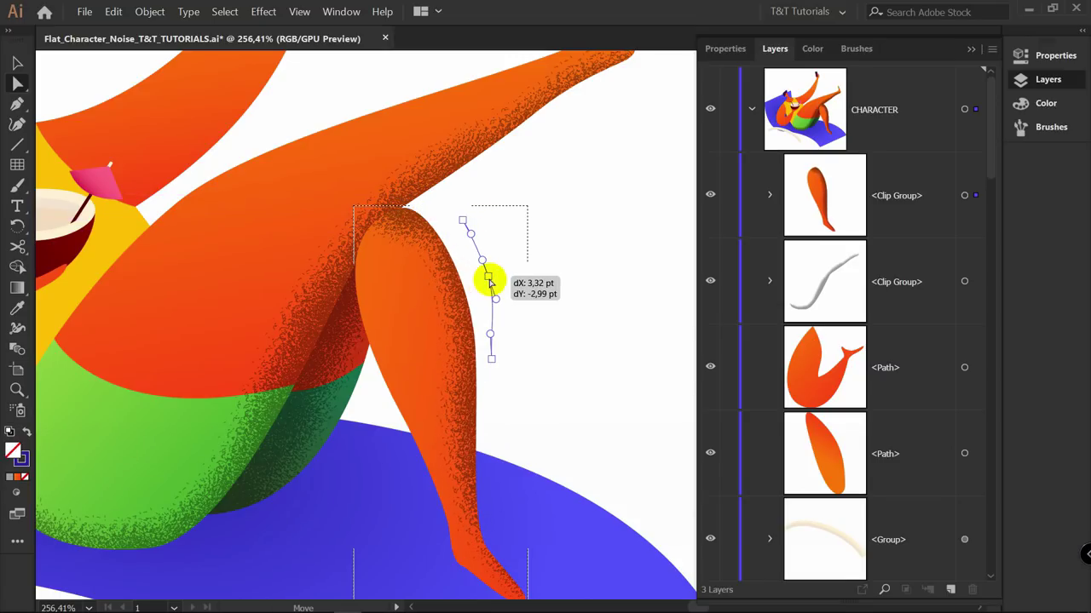
# Move the noise path's anchors beside the shin and foot farther out, and leave Draw Inside mode
pyautogui.moveTo(497, 361); pyautogui.dragTo(509, 418)
pyautogui.moveTo(504, 508); pyautogui.dragTo(566, 396)
pyautogui.press('space')
pyautogui.moveTo(553, 478); pyautogui.dragTo(559, 469)
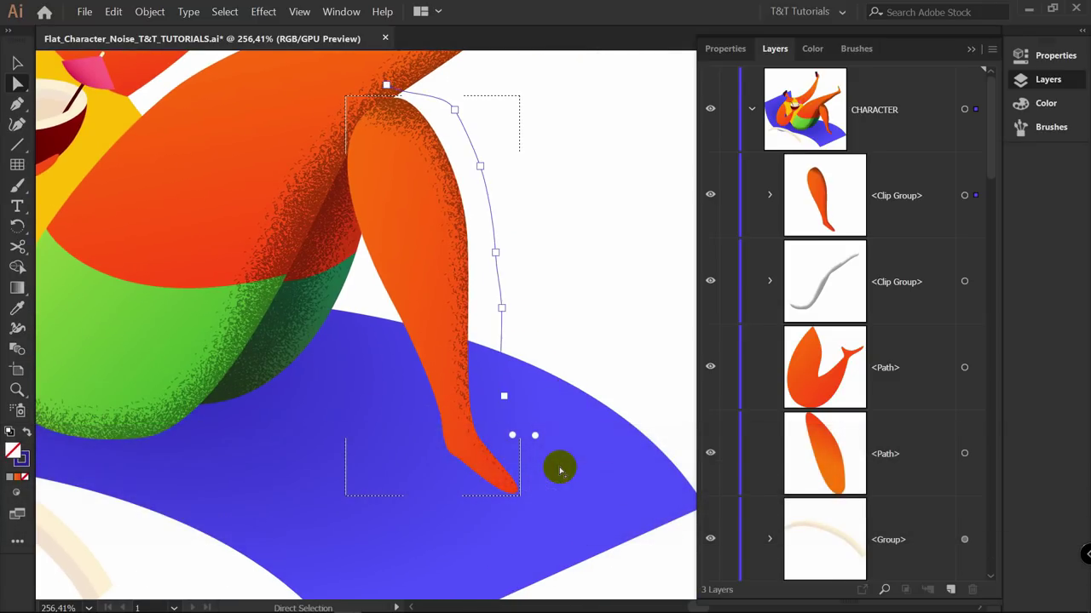
pyautogui.press('v')
pyautogui.click(604, 146)
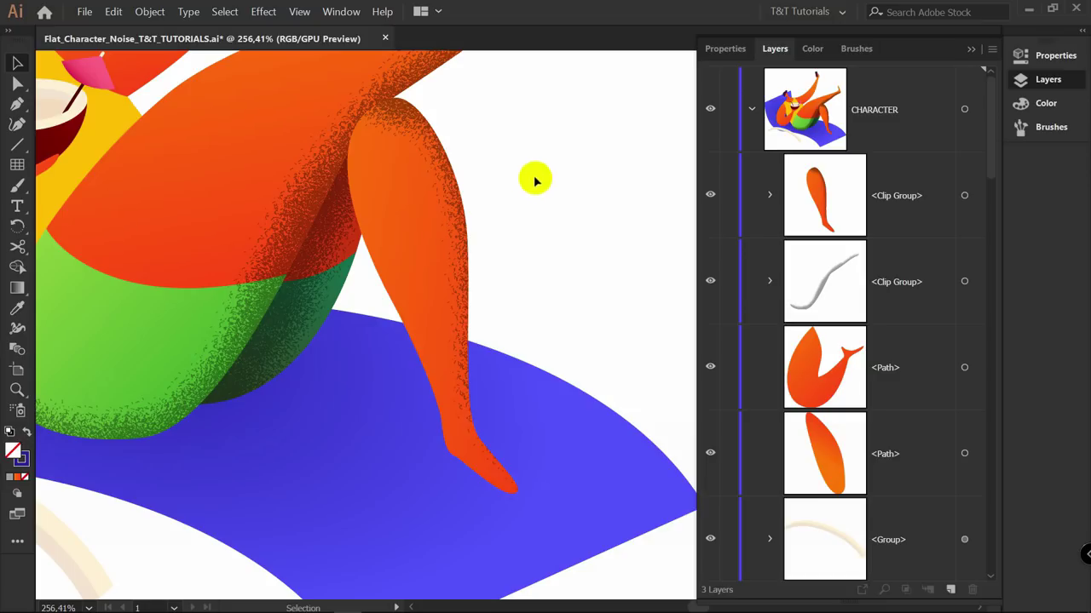
# Locate the lower leg's clipping path in its clip group and reactivate Draw Inside for it
pyautogui.click(458, 176)
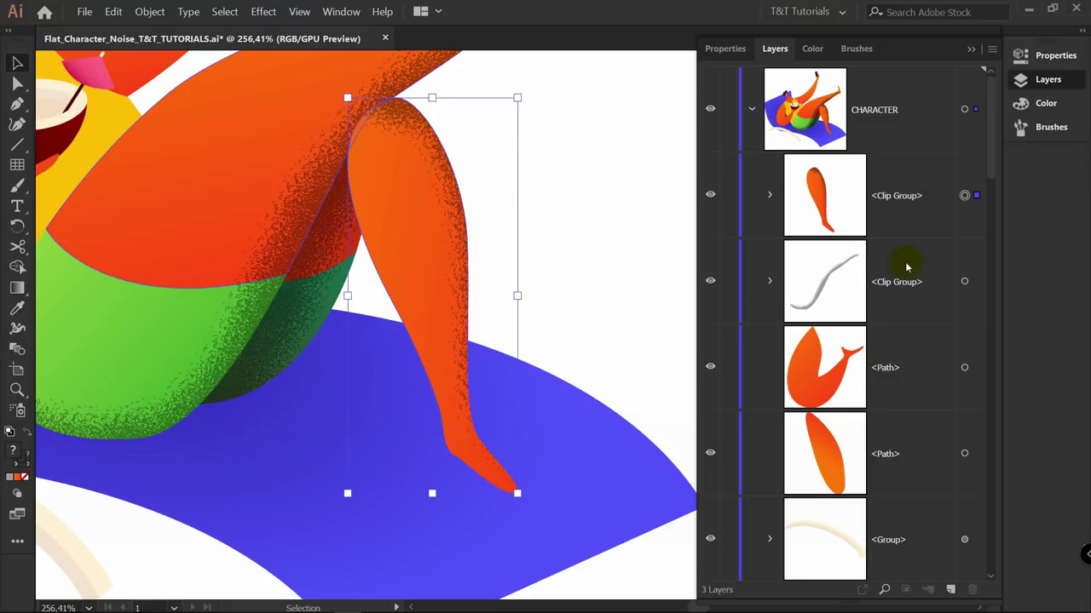
pyautogui.click(884, 591)
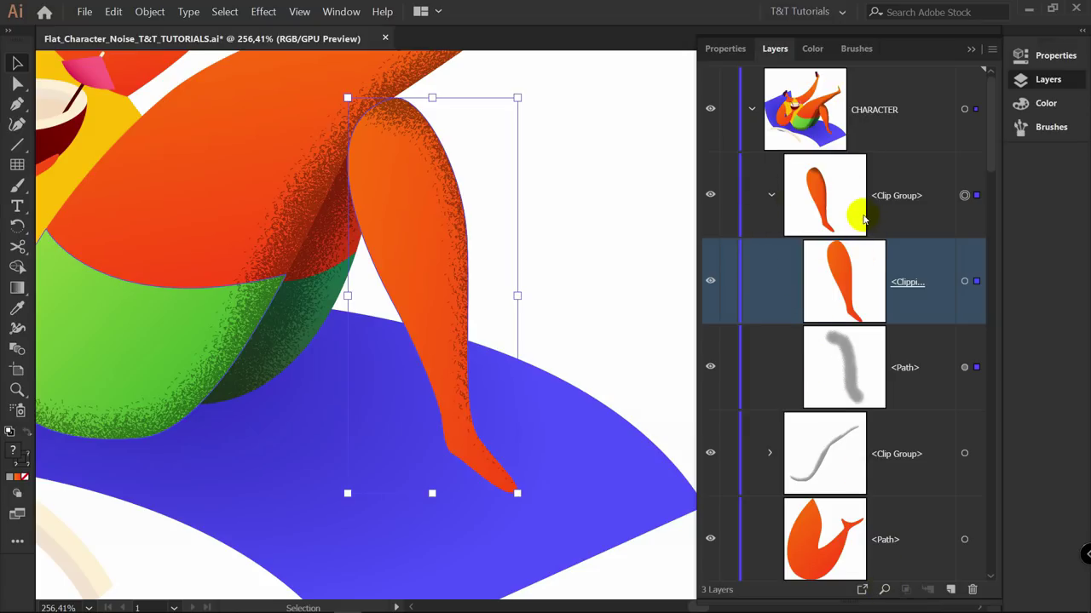
pyautogui.click(979, 280)
pyautogui.click(18, 494)
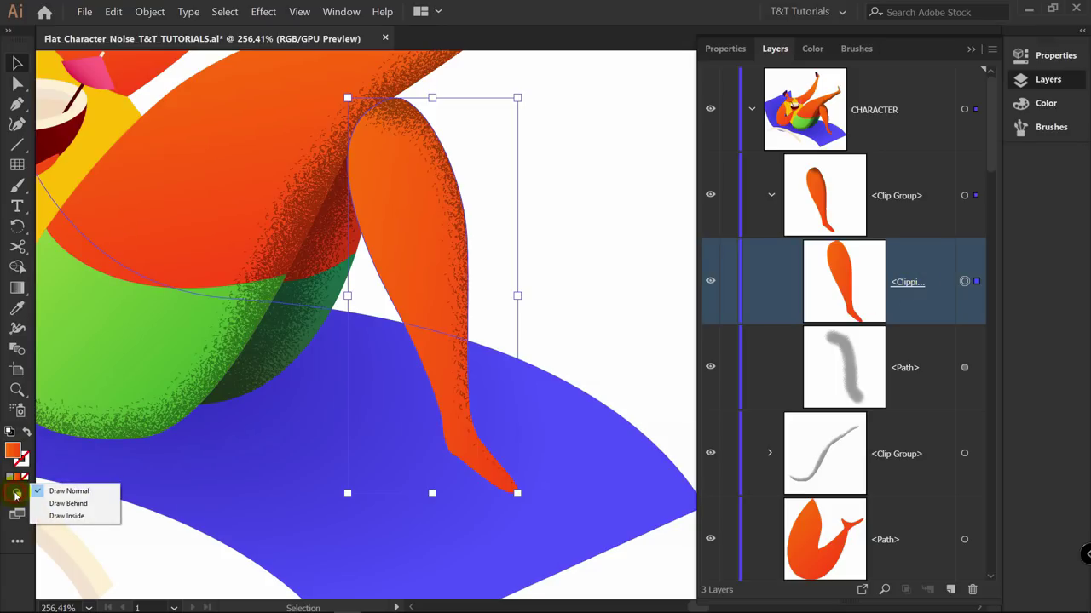
pyautogui.click(68, 516)
pyautogui.click(525, 224)
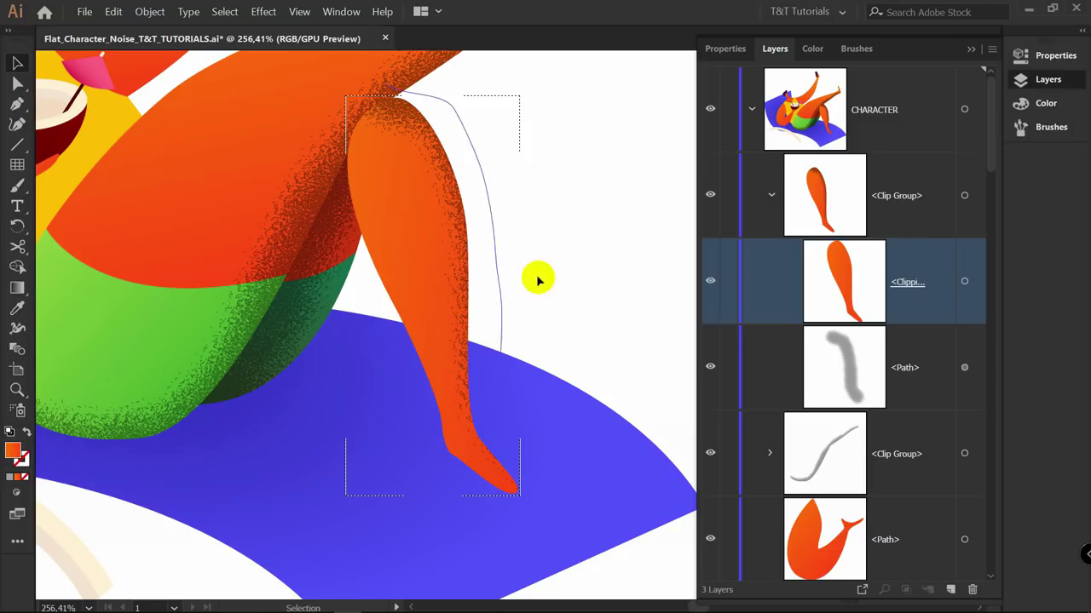
# Set the arm holding the coconut to Draw Inside and paint a noise stroke around its outer edge from shoulder to hand
pyautogui.press('z')
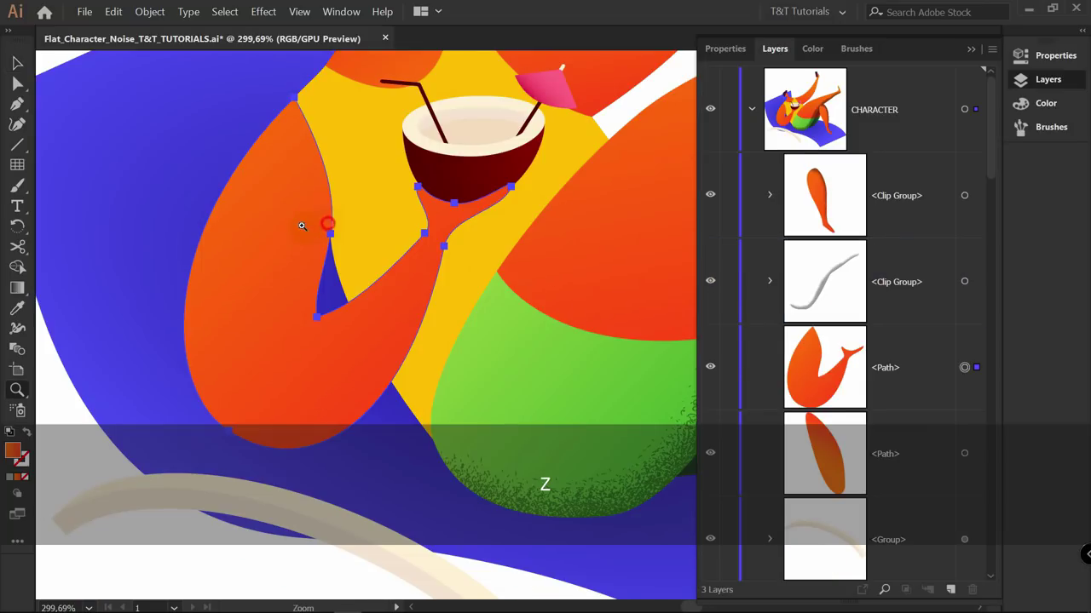
pyautogui.press('v')
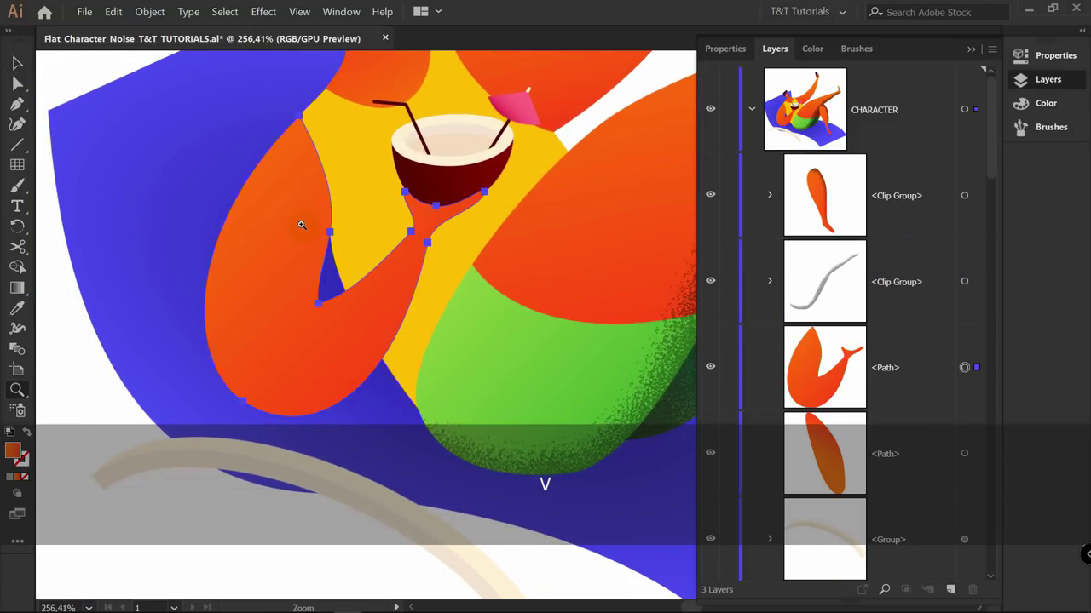
pyautogui.click(17, 494)
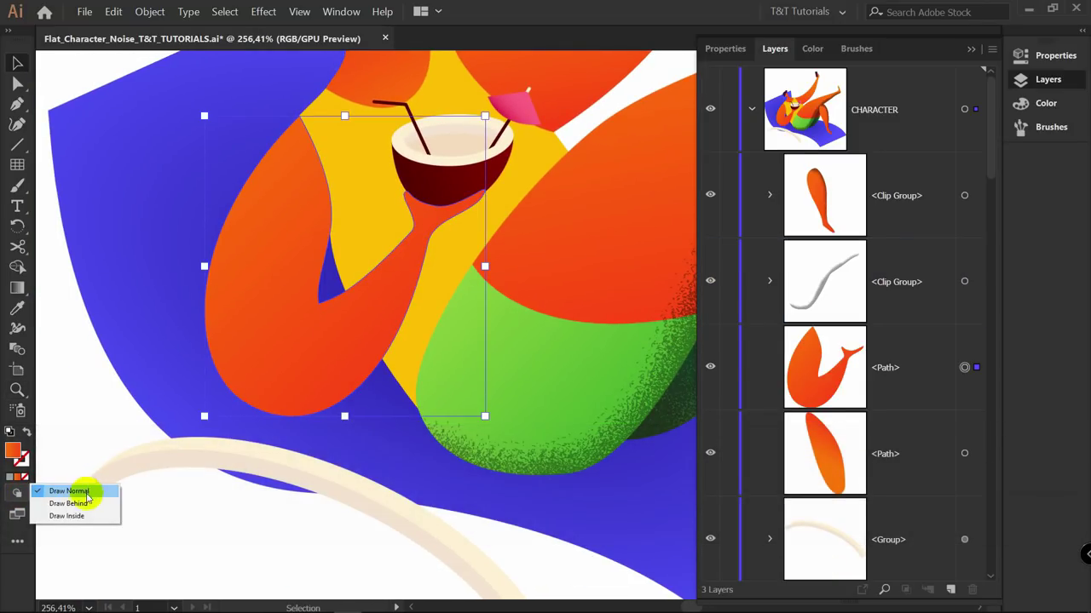
pyautogui.click(67, 516)
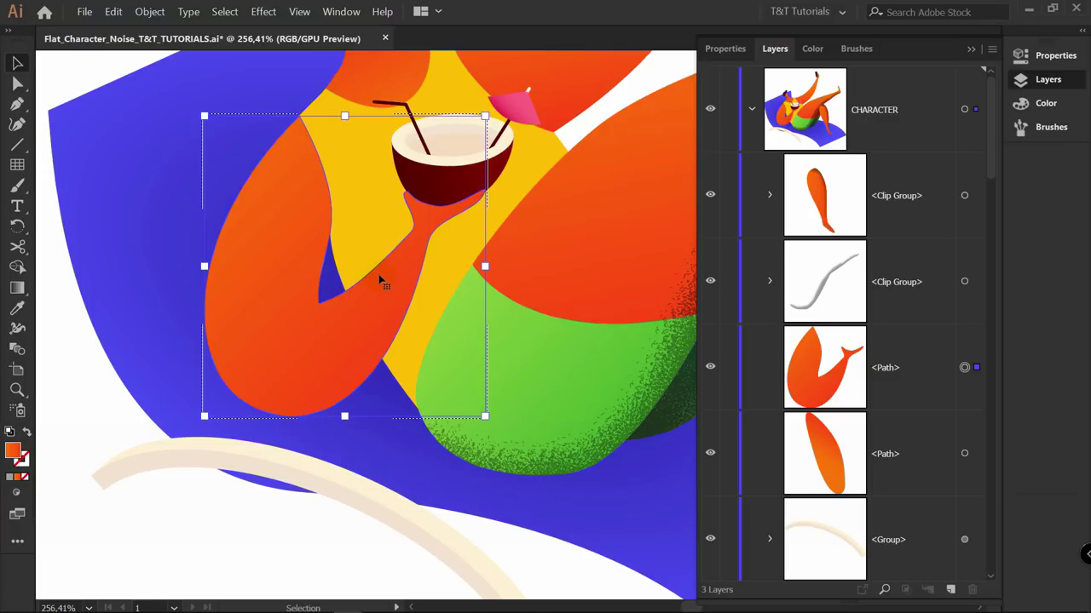
pyautogui.press('b')
pyautogui.press('space')
pyautogui.moveTo(209, 205); pyautogui.dragTo(255, 212)
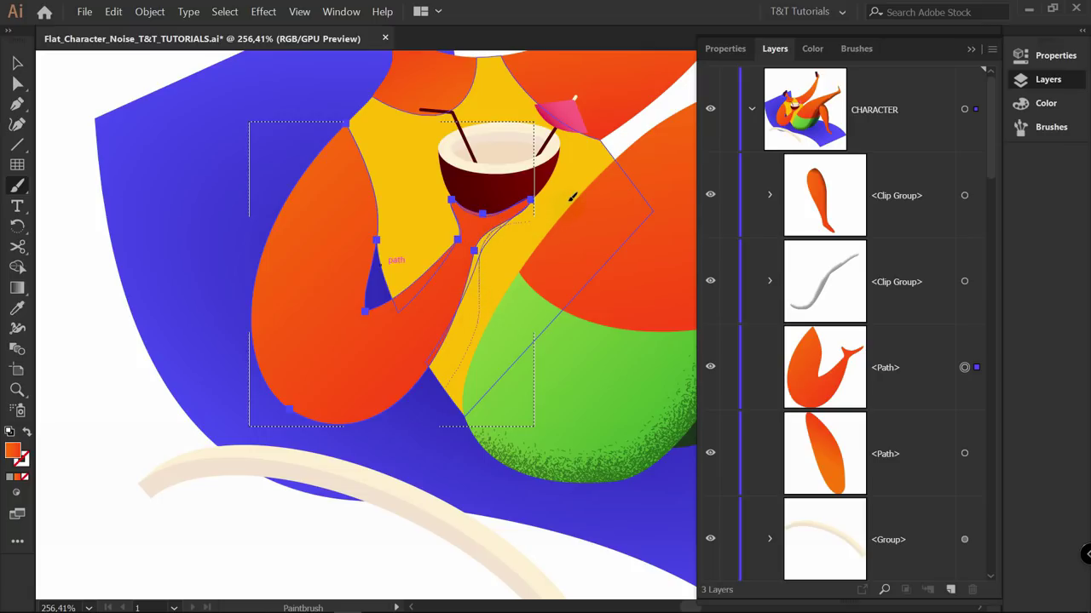
pyautogui.moveTo(569, 201); pyautogui.dragTo(569, 203)
# Match the noise stroke around the coconut-holding arm to the thigh's noise shadow using the Eyedropper
pyautogui.press('a')
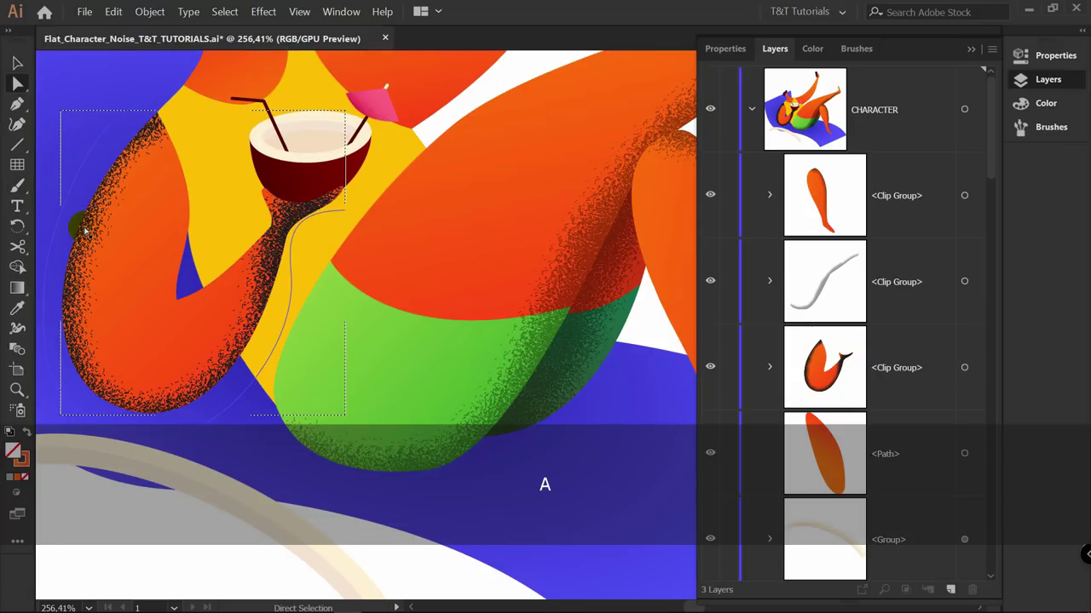
pyautogui.click(78, 227)
pyautogui.click(555, 275)
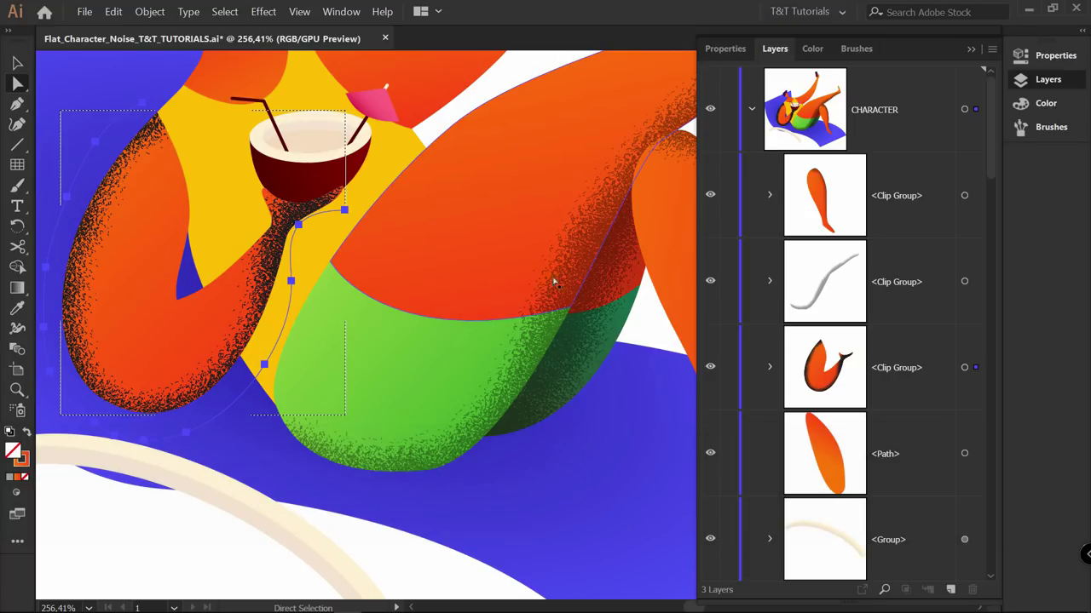
pyautogui.press('i')
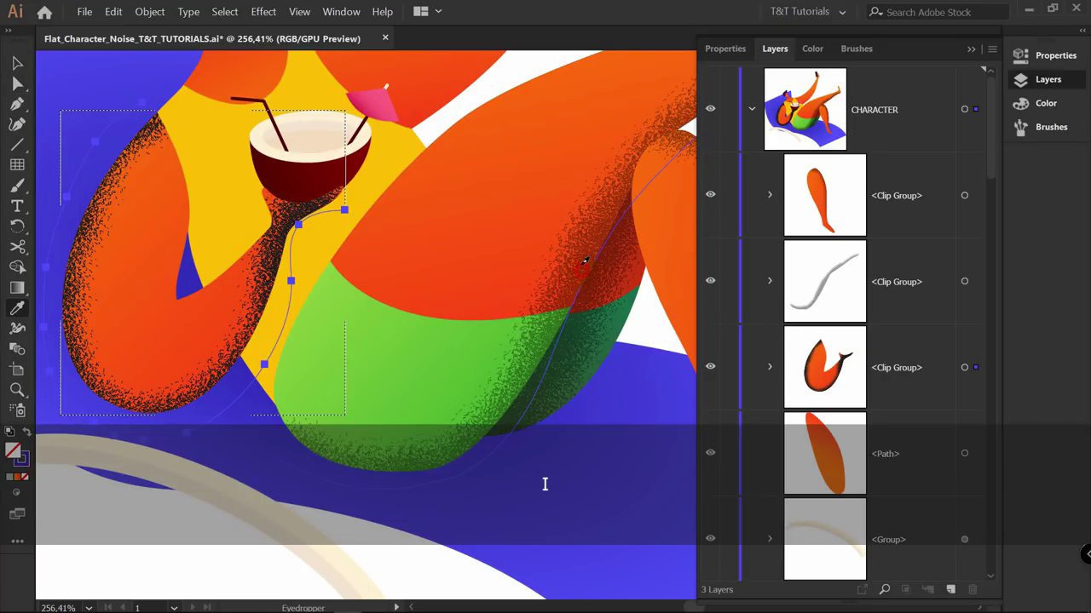
pyautogui.click(584, 261)
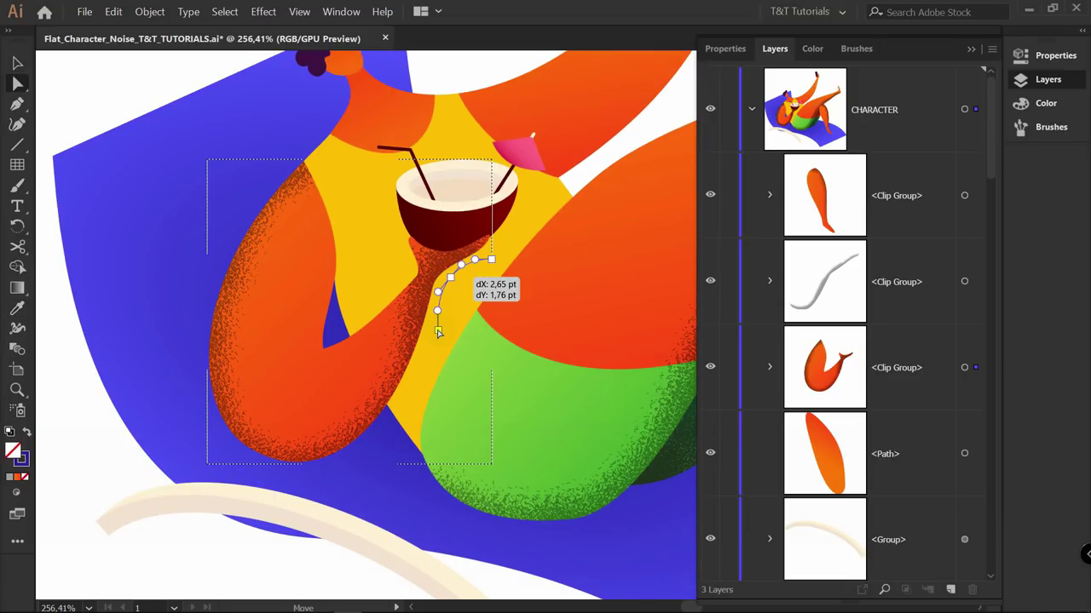
# Move the arm noise path's anchors below the hand outward, and leave Draw Inside mode
pyautogui.moveTo(443, 280); pyautogui.dragTo(457, 283)
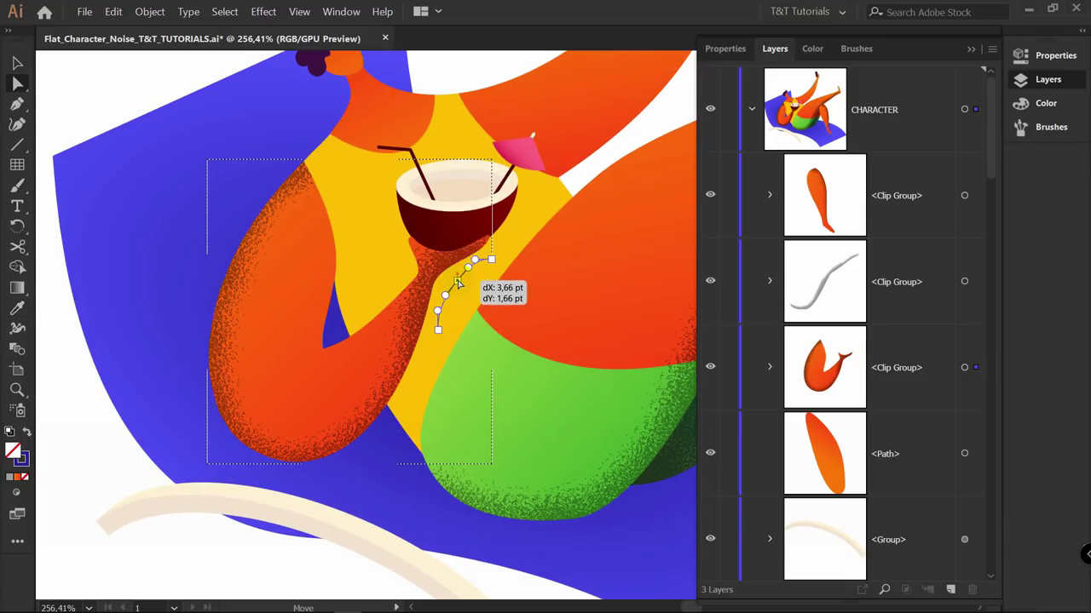
pyautogui.press('v')
pyautogui.click(176, 137)
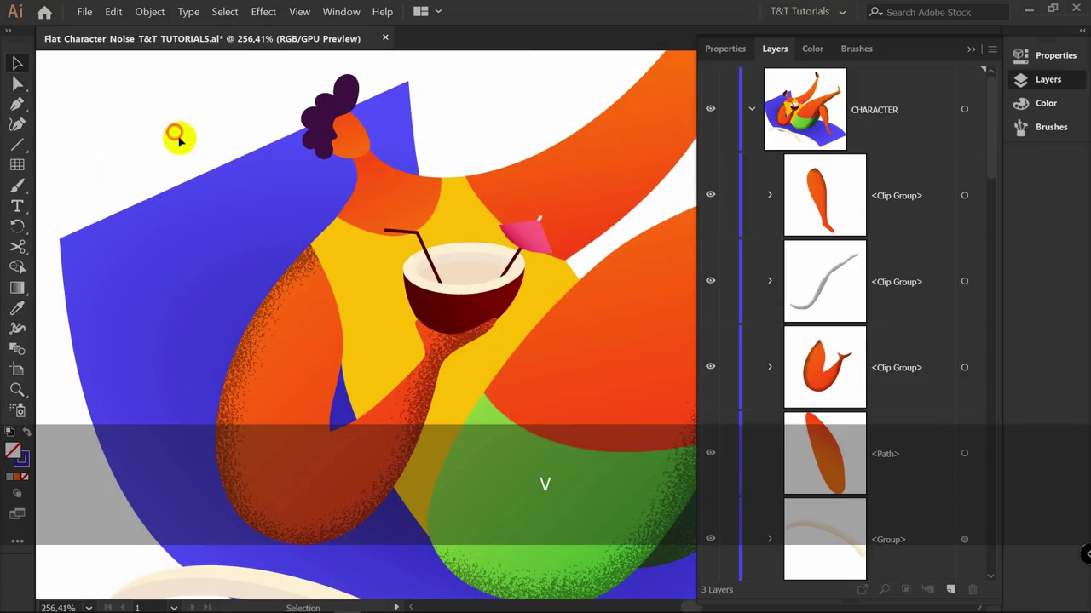
# Set the yellow torso shape to Draw Inside and paint noise strokes at the shoulder, beside the arm and at the hip
pyautogui.press('space')
pyautogui.moveTo(334, 306); pyautogui.dragTo(336, 244)
pyautogui.press('v')
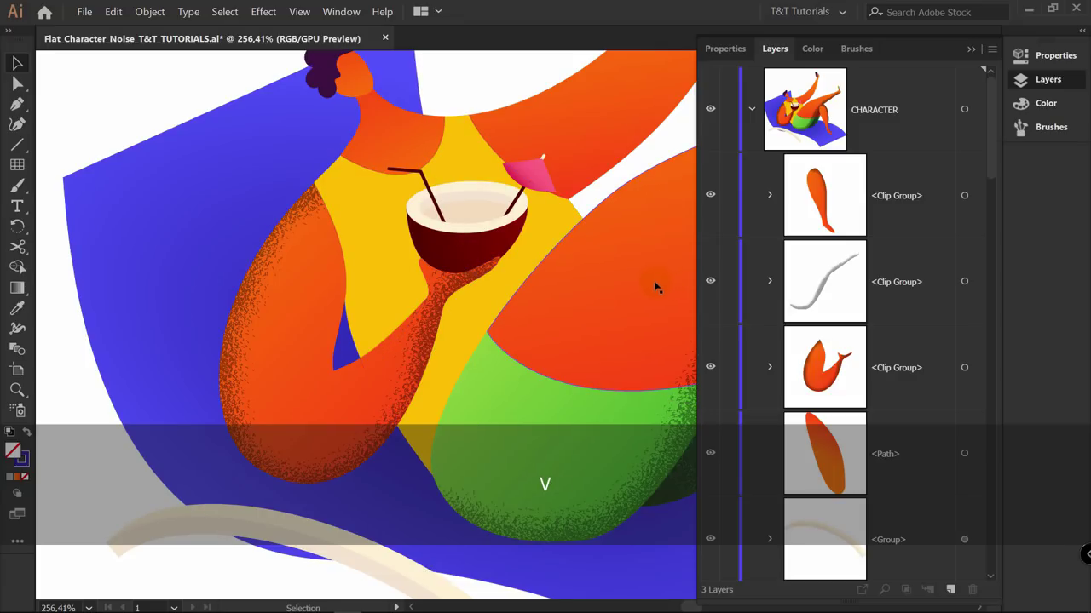
pyautogui.click(297, 281)
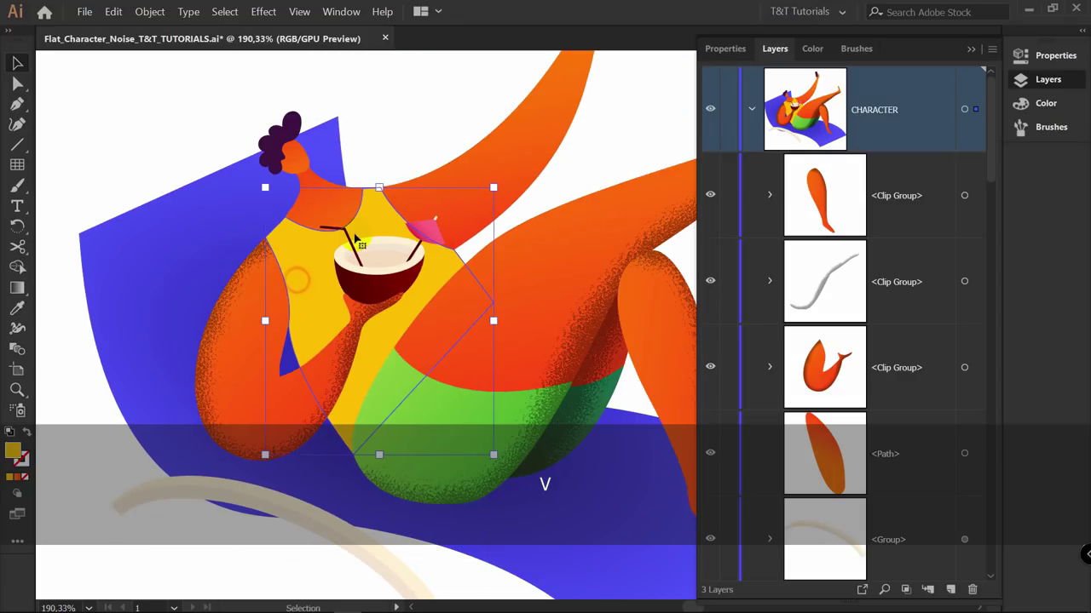
pyautogui.press('space')
pyautogui.moveTo(338, 254); pyautogui.dragTo(388, 265)
pyautogui.press('v')
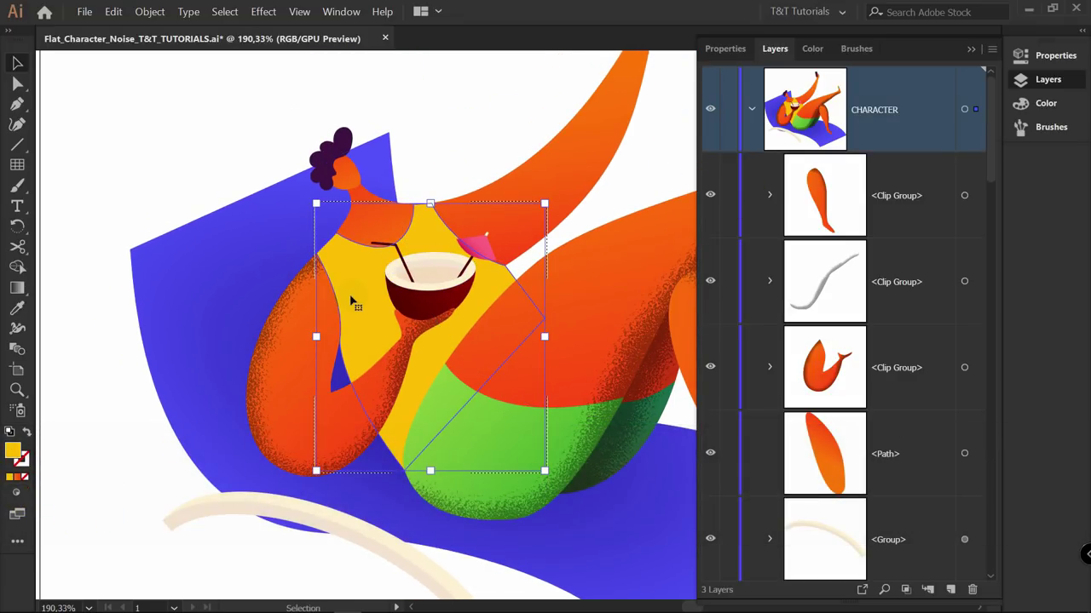
pyautogui.press('b')
pyautogui.moveTo(344, 218); pyautogui.dragTo(292, 289)
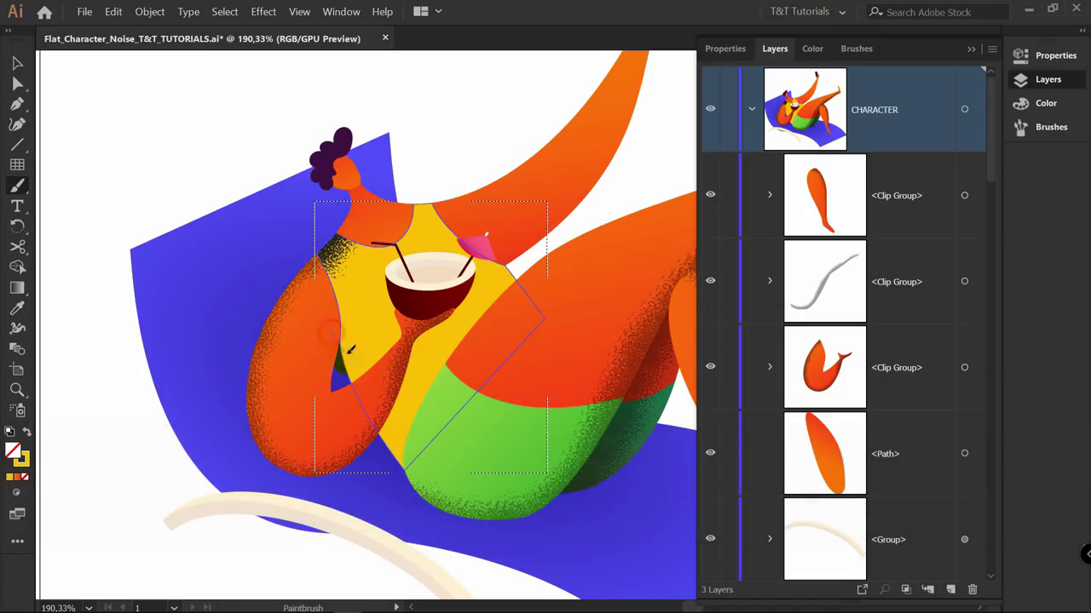
pyautogui.moveTo(412, 456); pyautogui.dragTo(414, 454)
# Match the torso's noise strokes to the existing arm shadow and shift the path beside the inner elbow away from the torso
pyautogui.press('a')
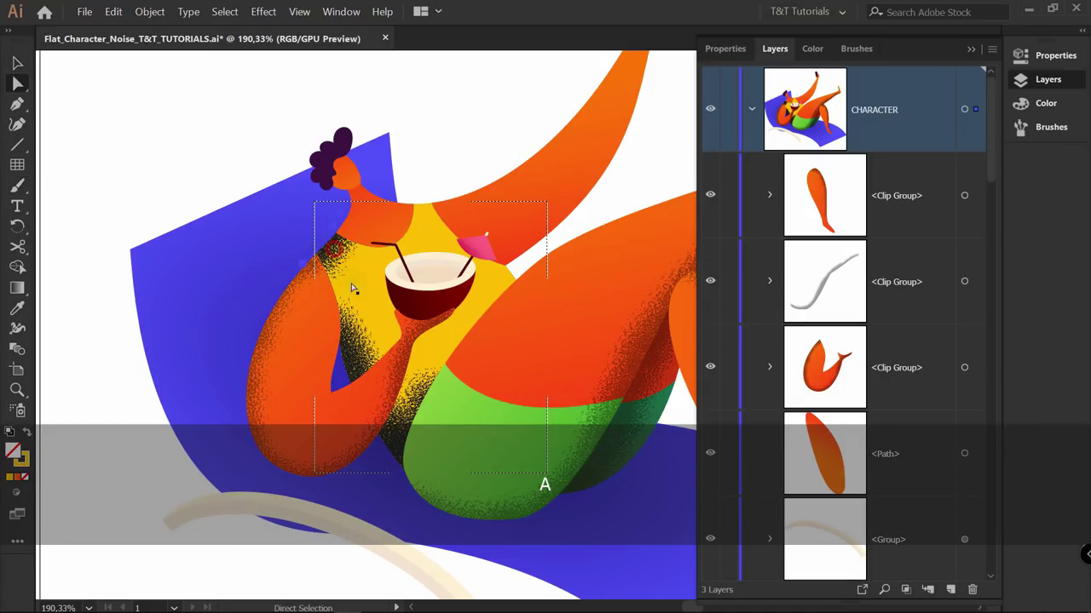
pyautogui.press('i')
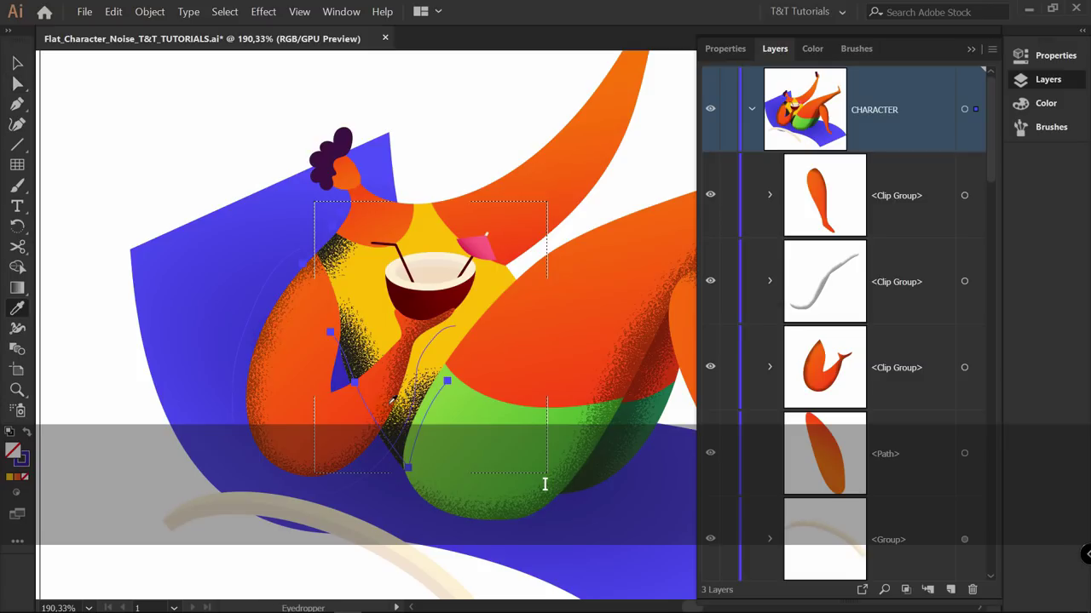
pyautogui.keyDown('shift'); pyautogui.click(394, 482); pyautogui.keyUp('shift')
pyautogui.press('a')
pyautogui.moveTo(354, 384)
pyautogui.mouseDown()
pyautogui.moveTo(354, 369)
pyautogui.moveTo(349, 394)
pyautogui.moveTo(329, 339)
pyautogui.mouseUp()
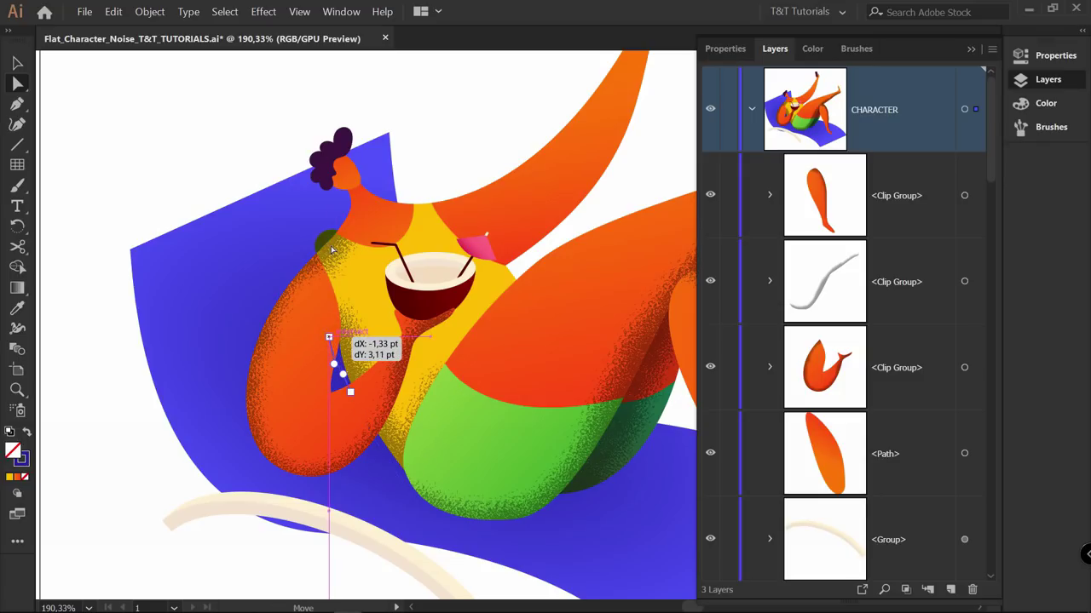
pyautogui.moveTo(335, 256); pyautogui.dragTo(332, 252)
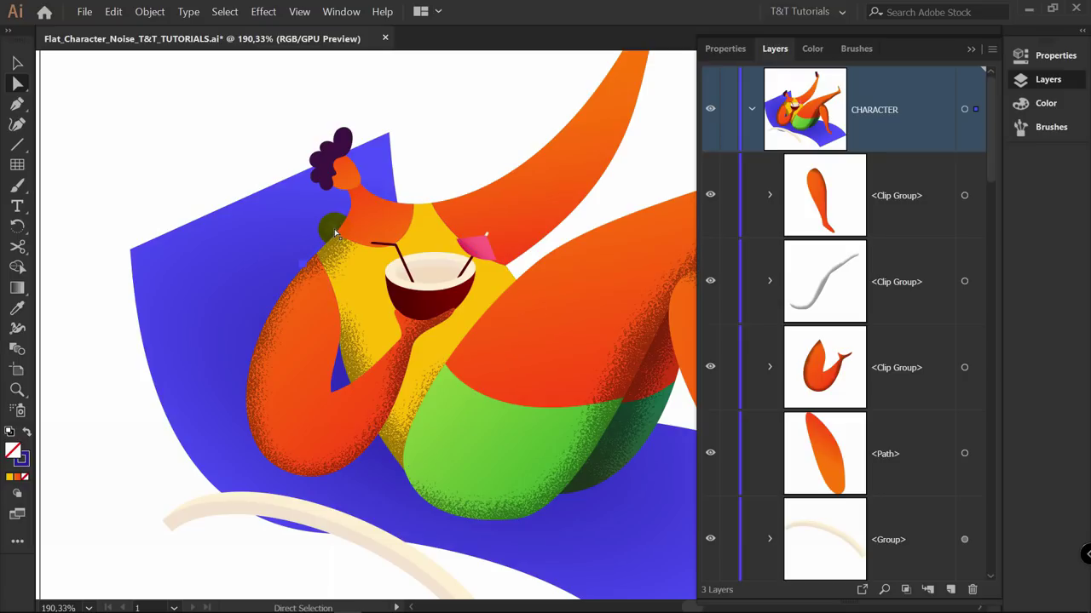
# Pull the torso noise path's anchors near the inner elbow farther toward the arm to thin the shadow
pyautogui.press('z')
pyautogui.click(336, 232)
pyautogui.press('a')
pyautogui.moveTo(280, 274); pyautogui.dragTo(336, 154)
pyautogui.press('z')
pyautogui.moveTo(424, 175); pyautogui.dragTo(468, 113)
pyautogui.press('v')
pyautogui.click(474, 111)
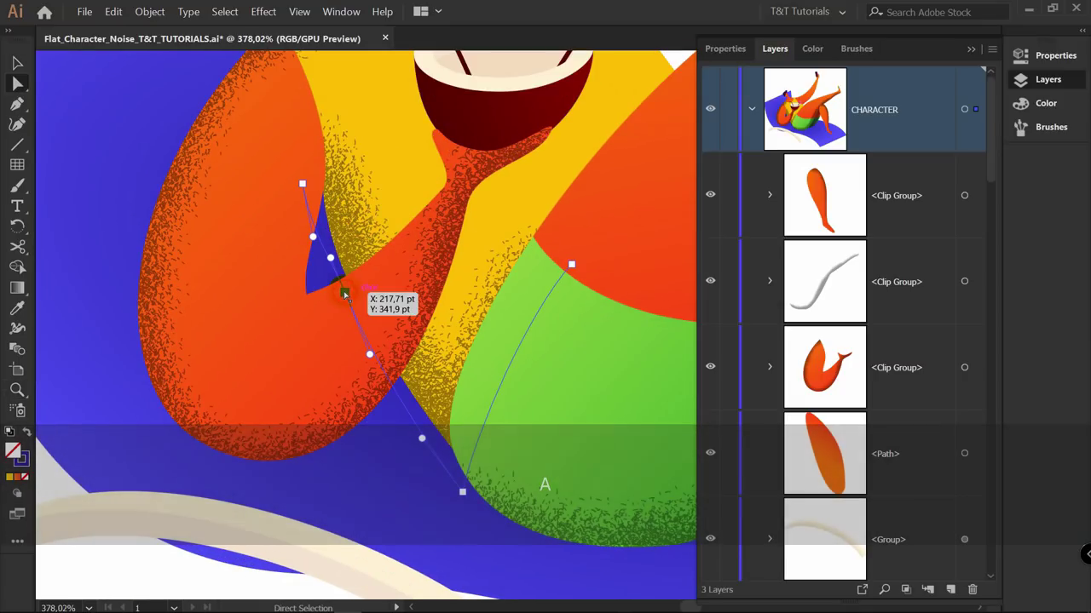
pyautogui.moveTo(345, 294); pyautogui.dragTo(336, 312)
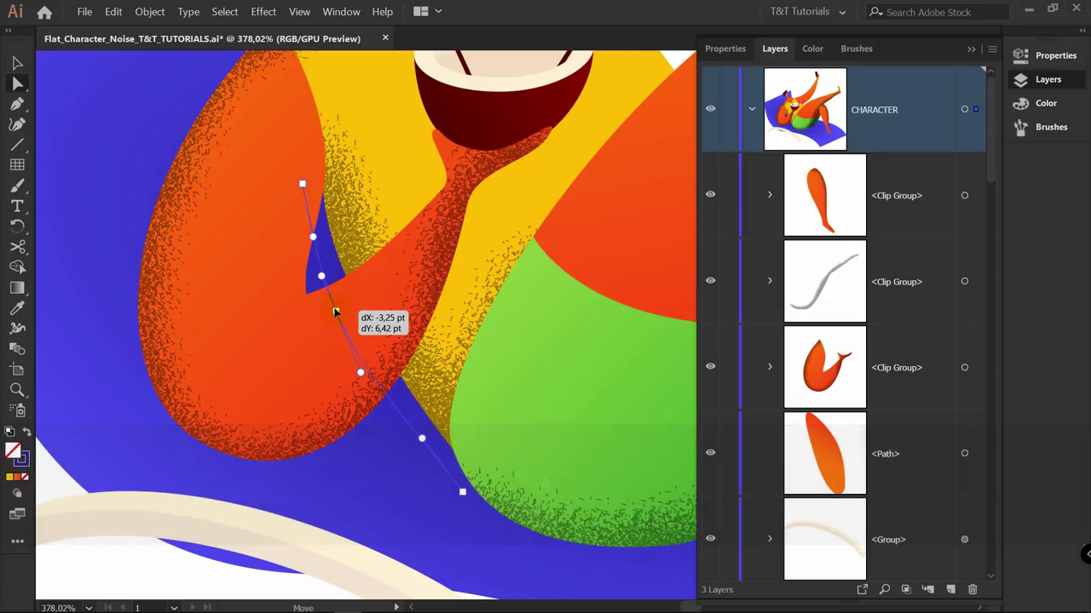
pyautogui.moveTo(302, 185); pyautogui.dragTo(299, 182)
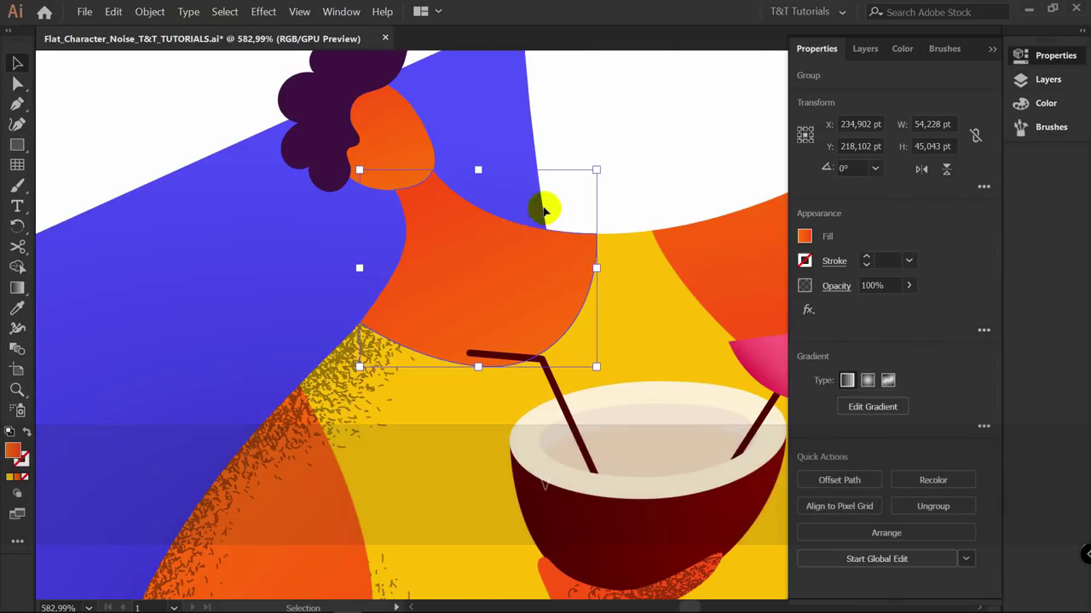
# Draw a rectangle about 14 × 13 pt over the neck-and-chest group and unite both into a single path
pyautogui.click(14, 492)
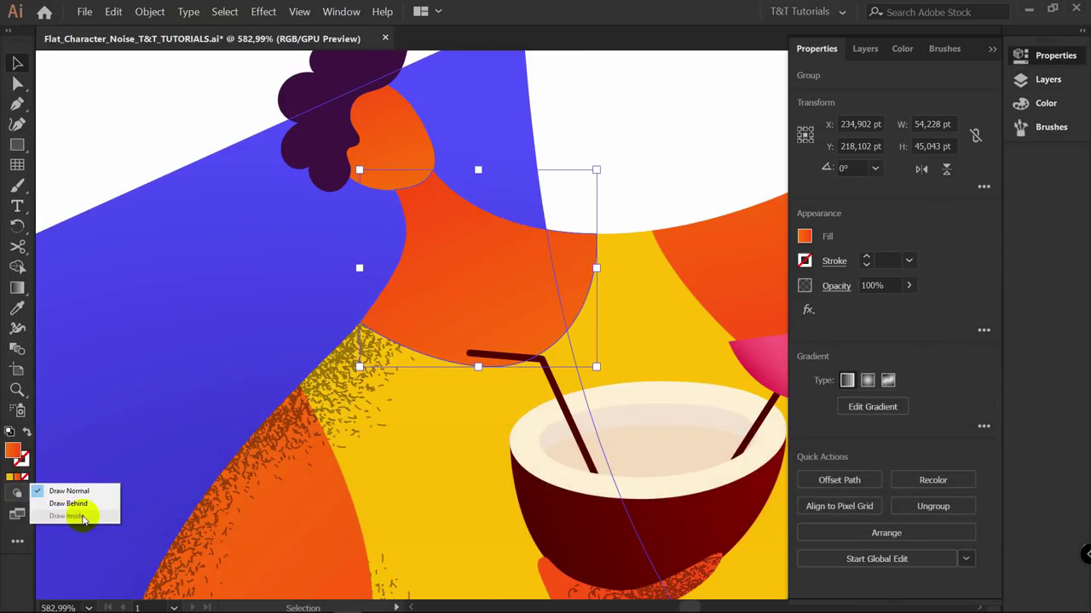
pyautogui.click(597, 127)
pyautogui.press('m')
pyautogui.scroll(1, 492, 253)
pyautogui.moveTo(471, 249); pyautogui.dragTo(543, 316)
pyautogui.press('v')
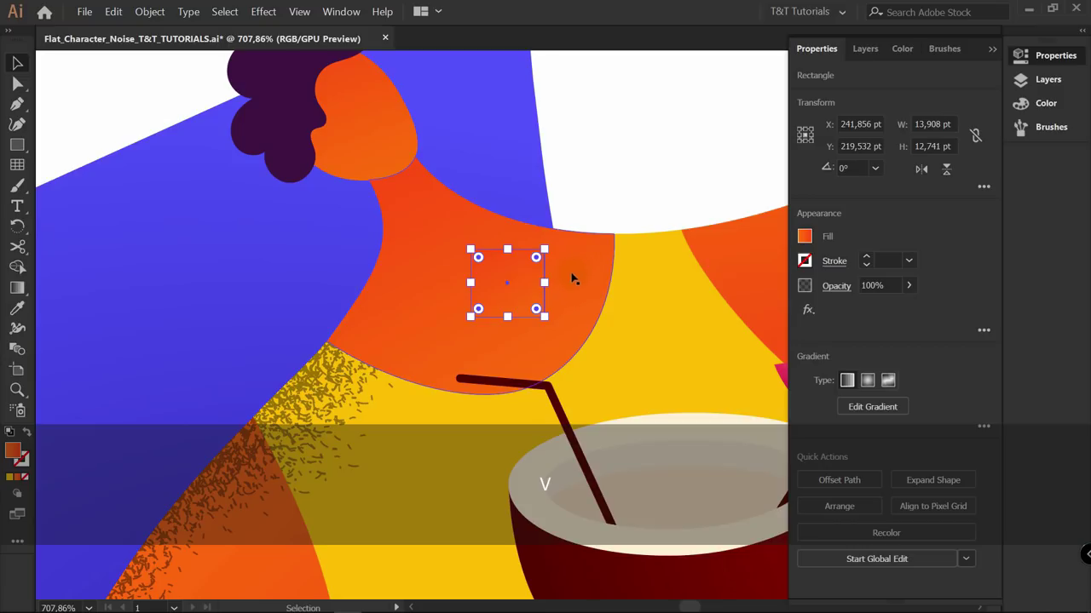
pyautogui.keyDown('shift'); pyautogui.click(446, 214); pyautogui.keyUp('shift')
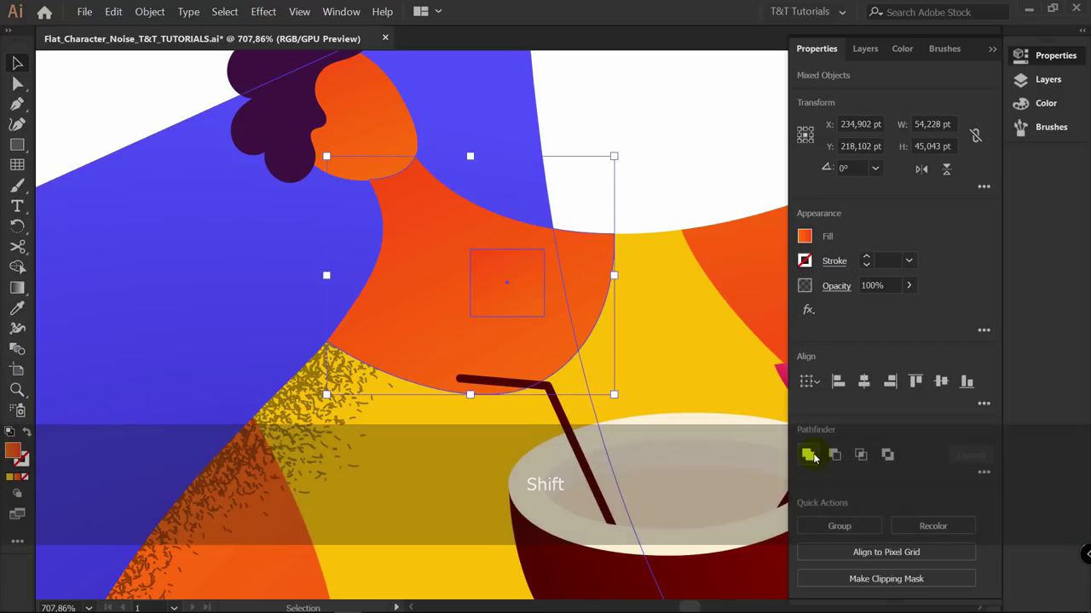
pyautogui.click(808, 454)
# Set the neck-and-chest shape to Draw Inside and paint a noise stroke down its back edge to the shoulder
pyautogui.click(17, 493)
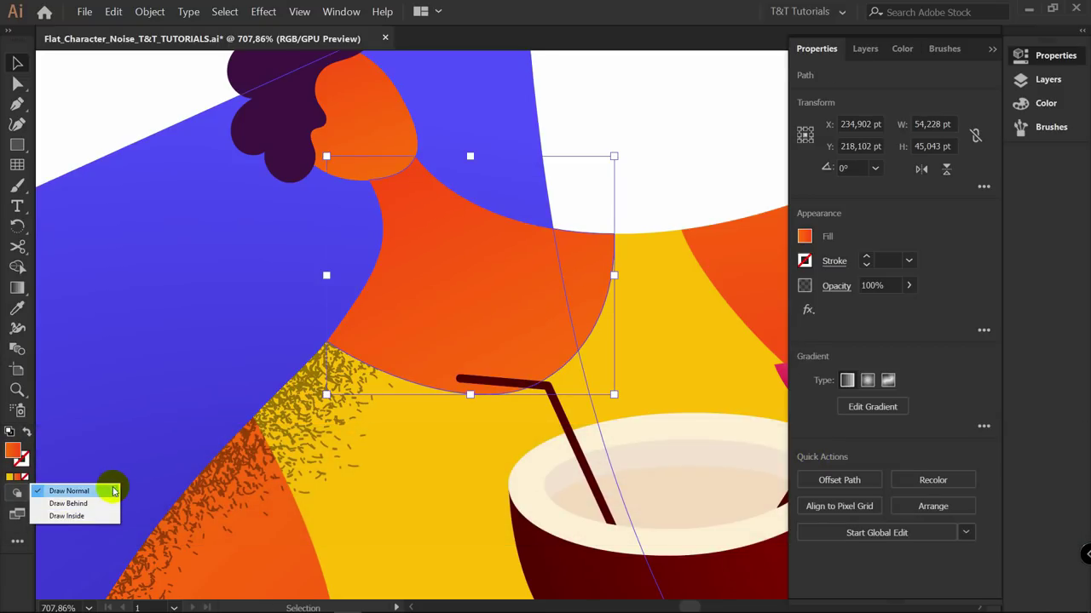
pyautogui.click(72, 516)
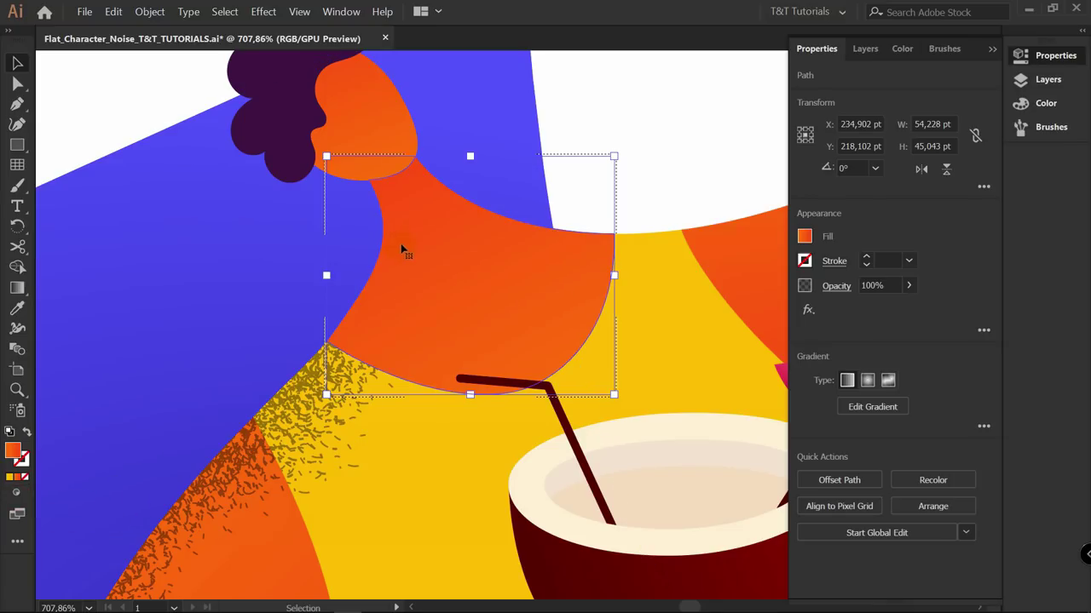
pyautogui.press('b')
pyautogui.moveTo(353, 154)
pyautogui.mouseDown()
pyautogui.moveTo(369, 209)
pyautogui.moveTo(272, 379)
pyautogui.mouseUp()
# Select the neck's noise stroke and adjust its weight, trying 0.5 pt and 0.75 pt
pyautogui.press('z')
pyautogui.press('a')
pyautogui.click(443, 251)
pyautogui.moveTo(444, 246)
pyautogui.mouseDown()
pyautogui.moveTo(416, 249)
pyautogui.moveTo(490, 211)
pyautogui.mouseUp()
pyautogui.press('z')
pyautogui.press('v')
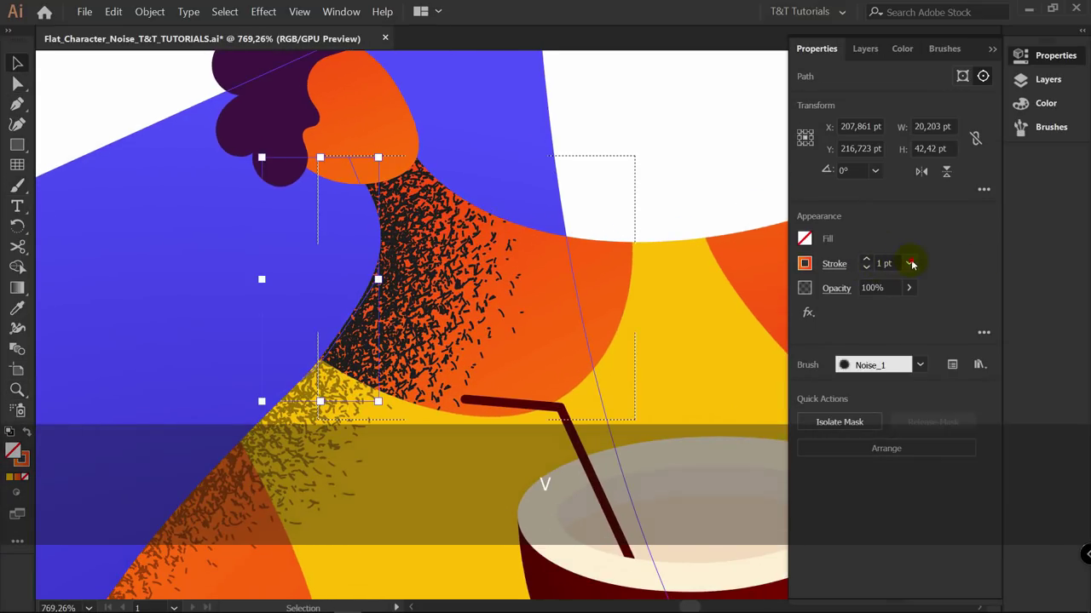
pyautogui.click(865, 267)
pyautogui.click(866, 267)
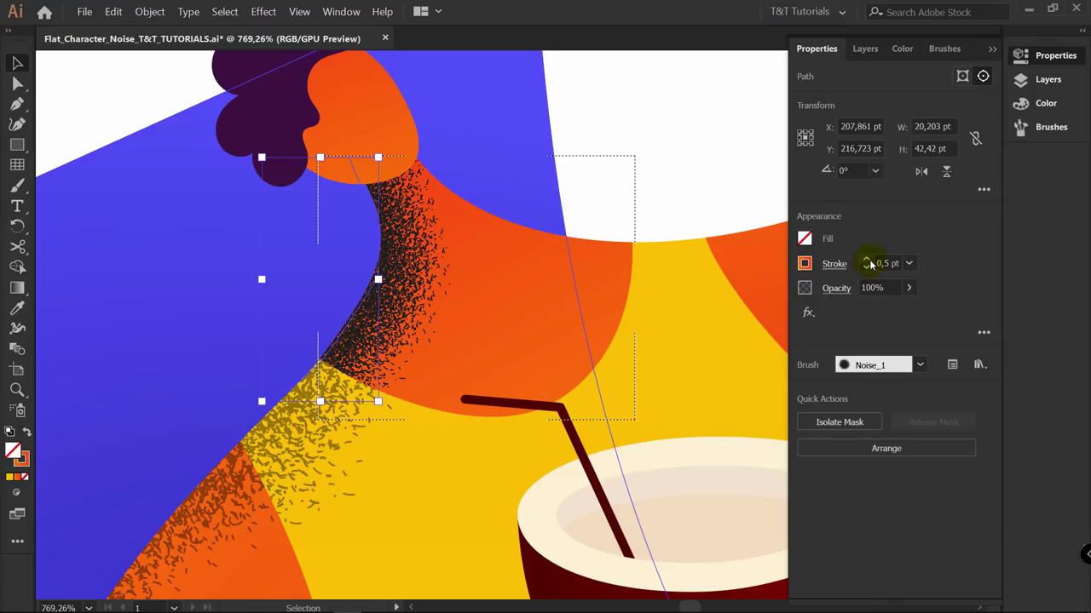
pyautogui.click(866, 259)
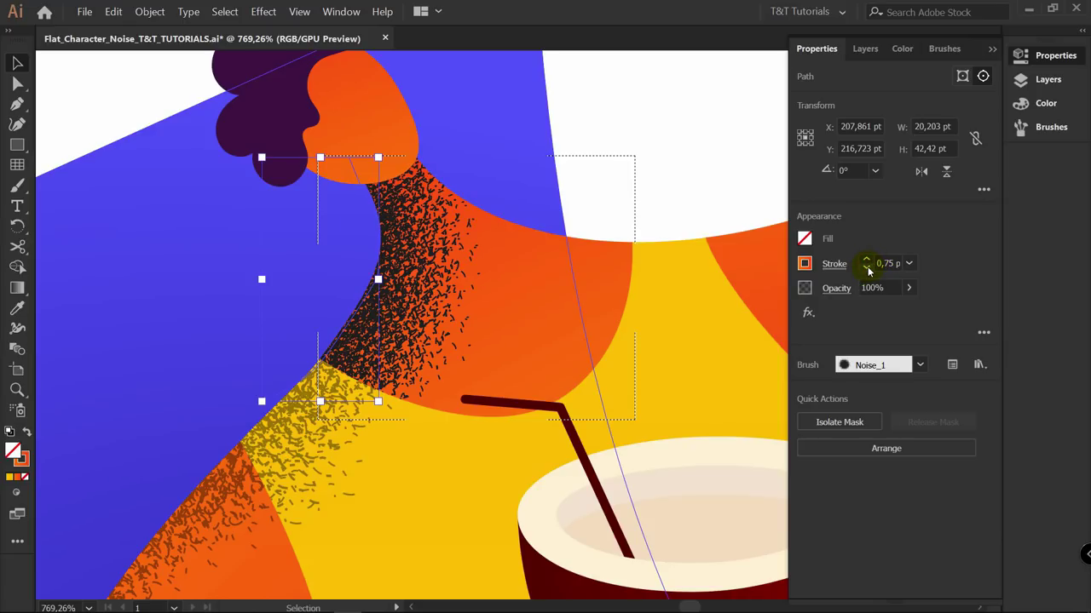
pyautogui.click(866, 260)
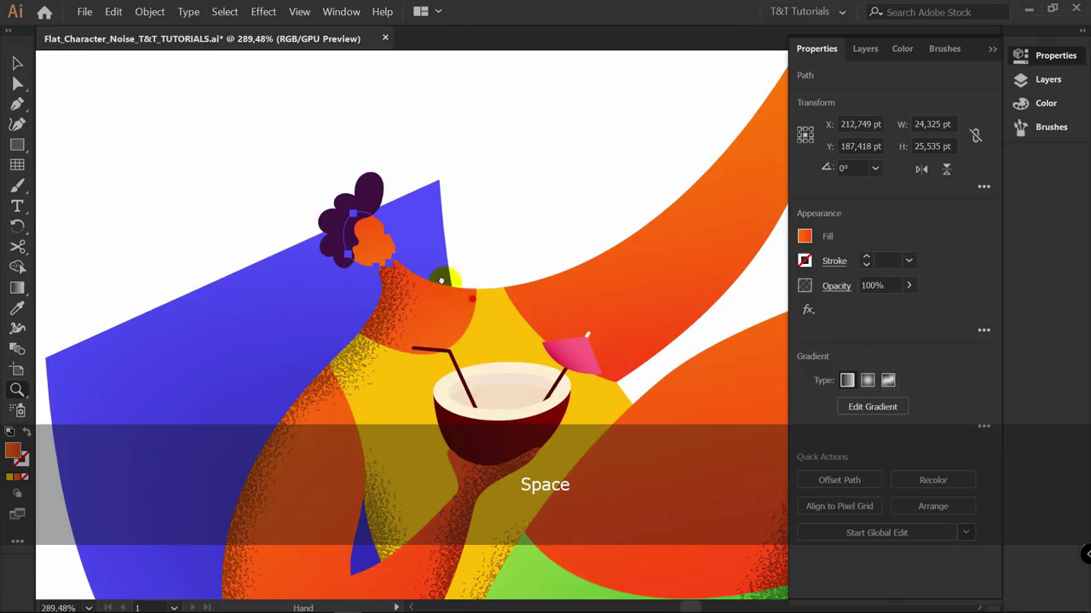
# Paint a noise stroke inside the face shape along the hairline
pyautogui.moveTo(458, 237); pyautogui.dragTo(349, 212)
pyautogui.press('v')
pyautogui.moveTo(548, 294); pyautogui.dragTo(522, 272)
pyautogui.moveTo(456, 162); pyautogui.dragTo(572, 462)
pyautogui.press('z')
pyautogui.moveTo(325, 311); pyautogui.dragTo(402, 284)
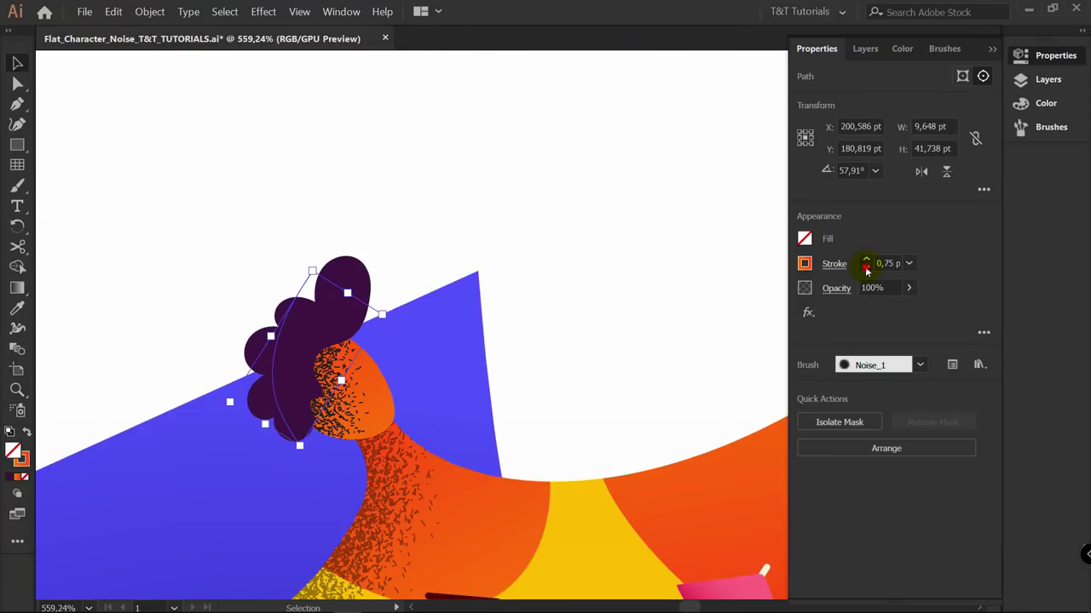
# Match the face's noise stroke to the neck shadow at 45% opacity and 0.5 pt weight, and reposition it along the hairline
pyautogui.click(866, 268)
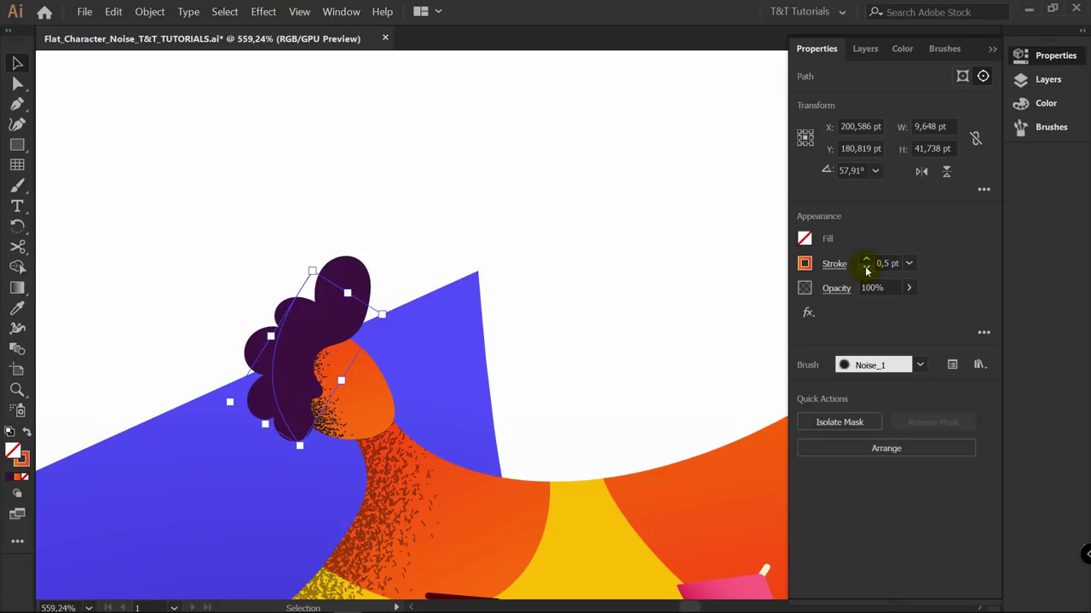
pyautogui.click(866, 260)
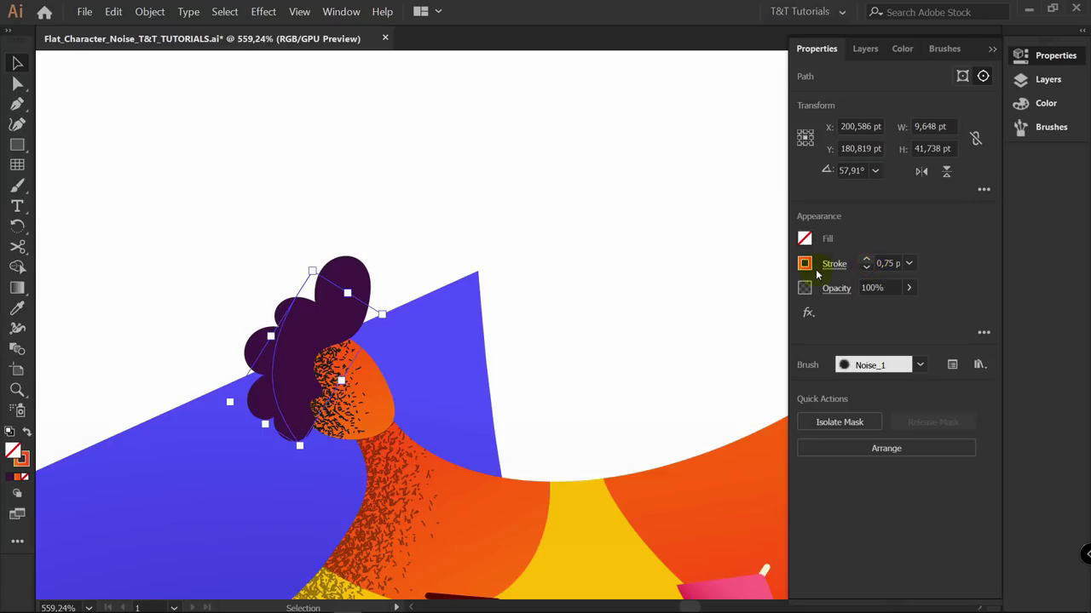
pyautogui.moveTo(387, 312); pyautogui.dragTo(396, 333)
pyautogui.press('v')
pyautogui.press('i')
pyautogui.click(370, 490)
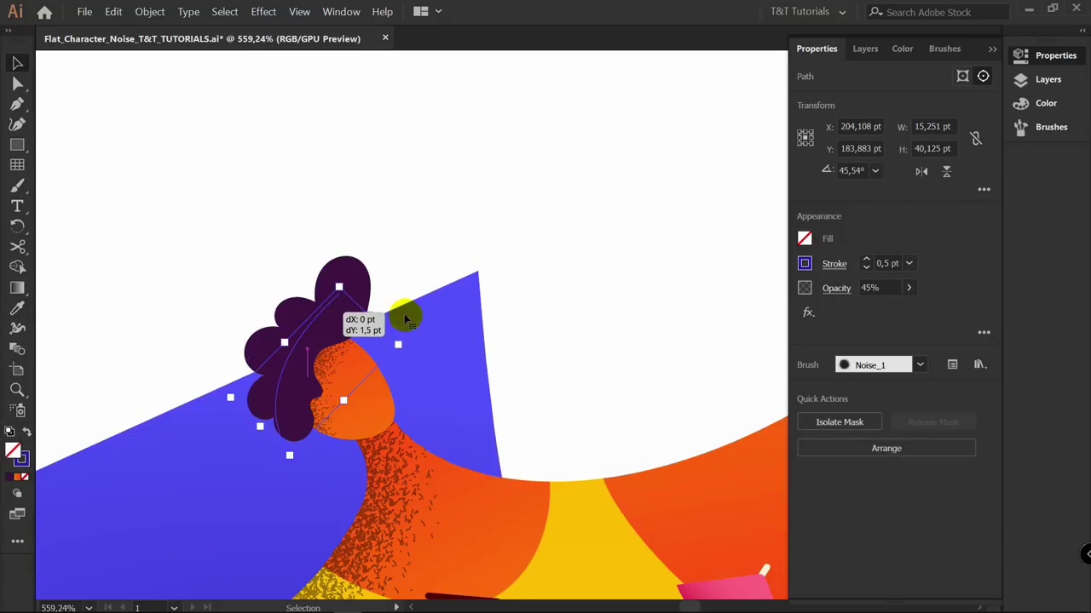
pyautogui.click(546, 330)
# Match the cocktail umbrella's noise stroke to the neck shadow at 45% opacity and set its weight to 0.5 pt
pyautogui.press('z')
pyautogui.moveTo(566, 316); pyautogui.dragTo(411, 317)
pyautogui.press('space')
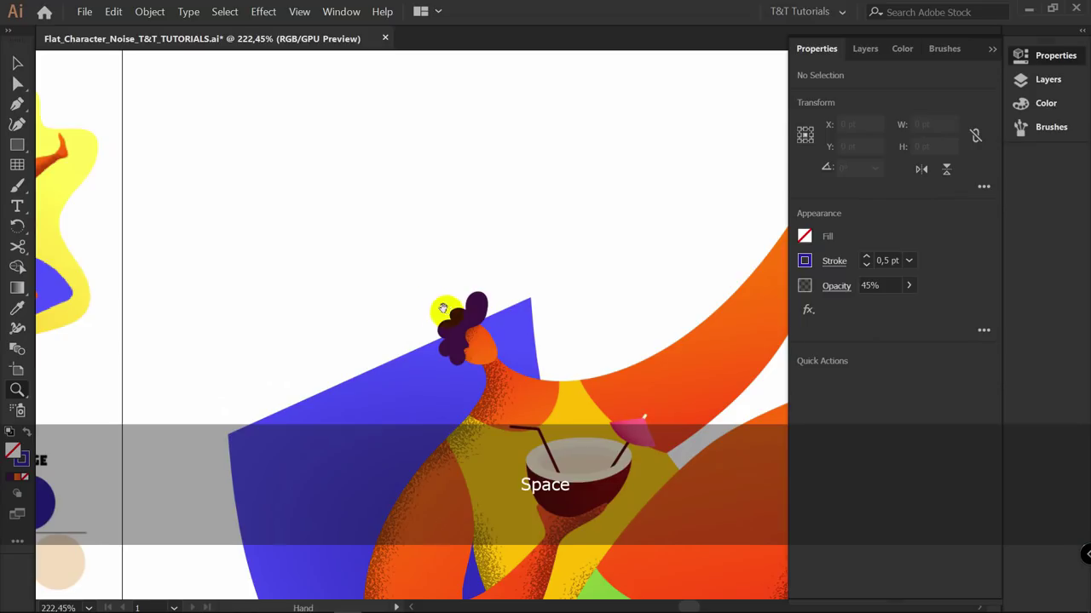
pyautogui.press('a')
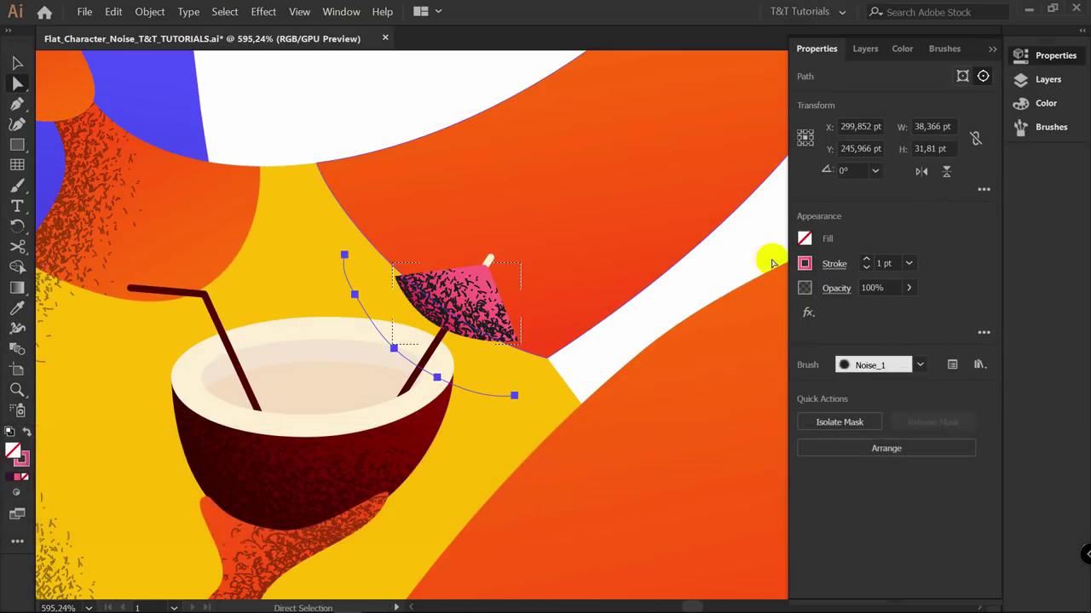
pyautogui.press('i')
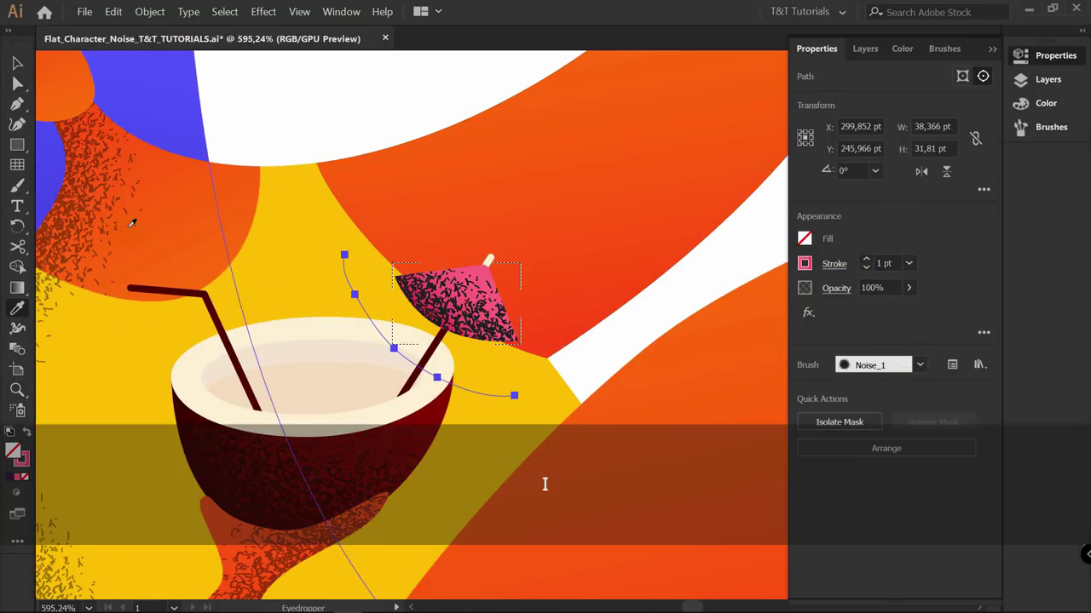
pyautogui.click(83, 203)
pyautogui.click(868, 269)
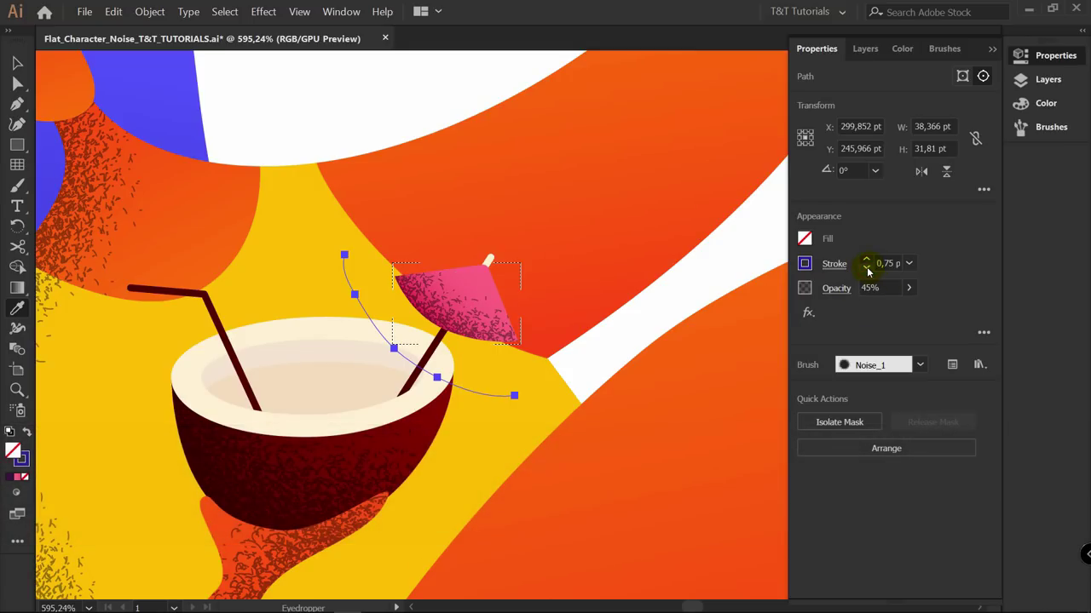
pyautogui.click(867, 268)
pyautogui.press('v')
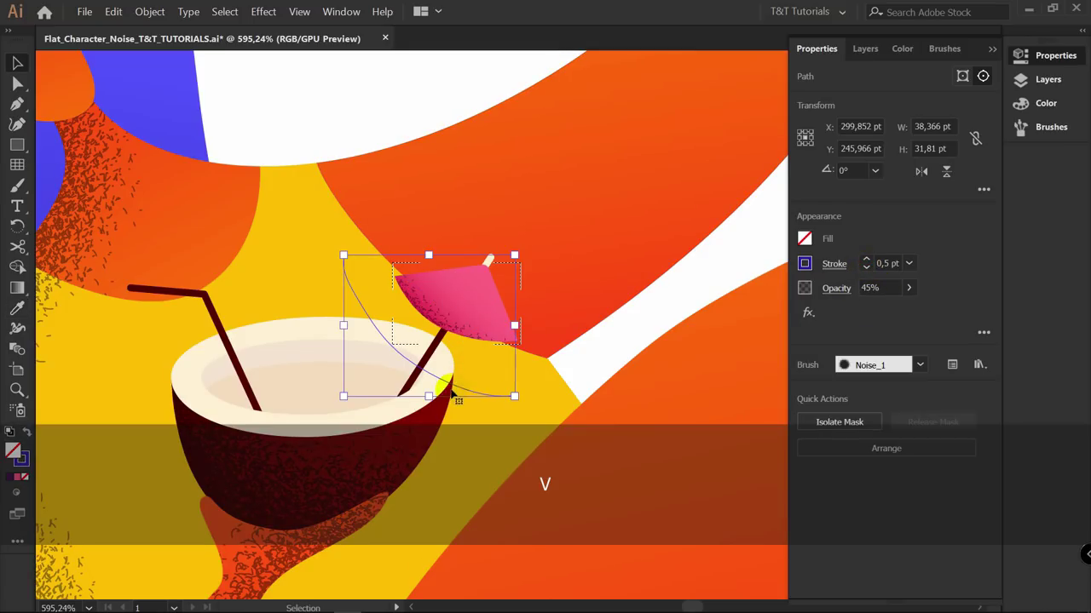
# Reposition the cocktail umbrella's noise stroke, and paint a noise stroke inside the raised arm along its underside
pyautogui.moveTo(458, 386); pyautogui.dragTo(466, 379)
pyautogui.click(545, 185)
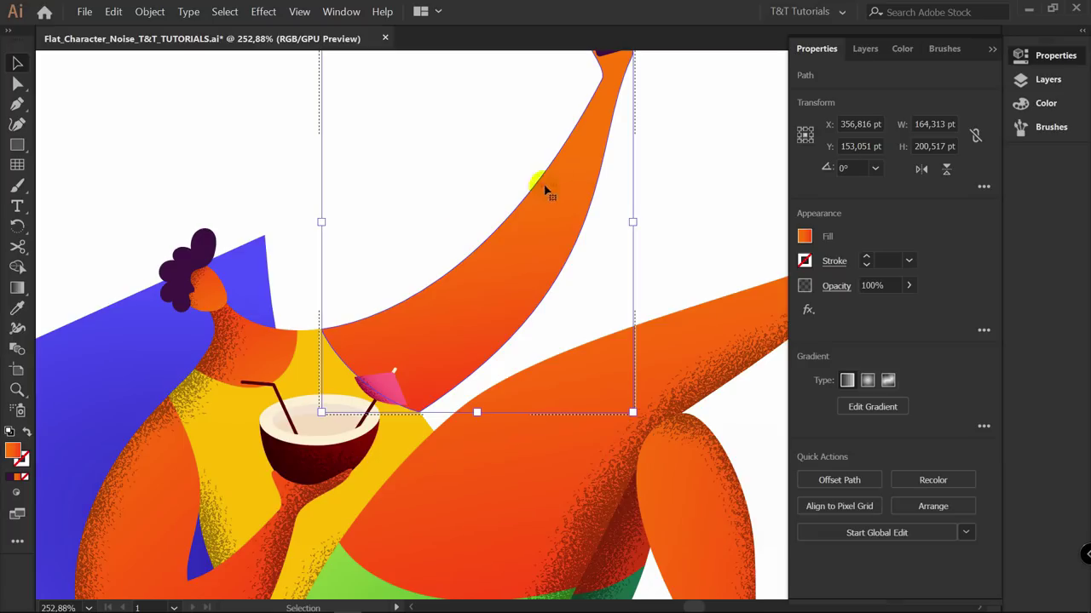
pyautogui.press('b')
pyautogui.moveTo(635, 61)
pyautogui.mouseDown()
pyautogui.moveTo(533, 317)
pyautogui.moveTo(433, 408)
pyautogui.mouseUp()
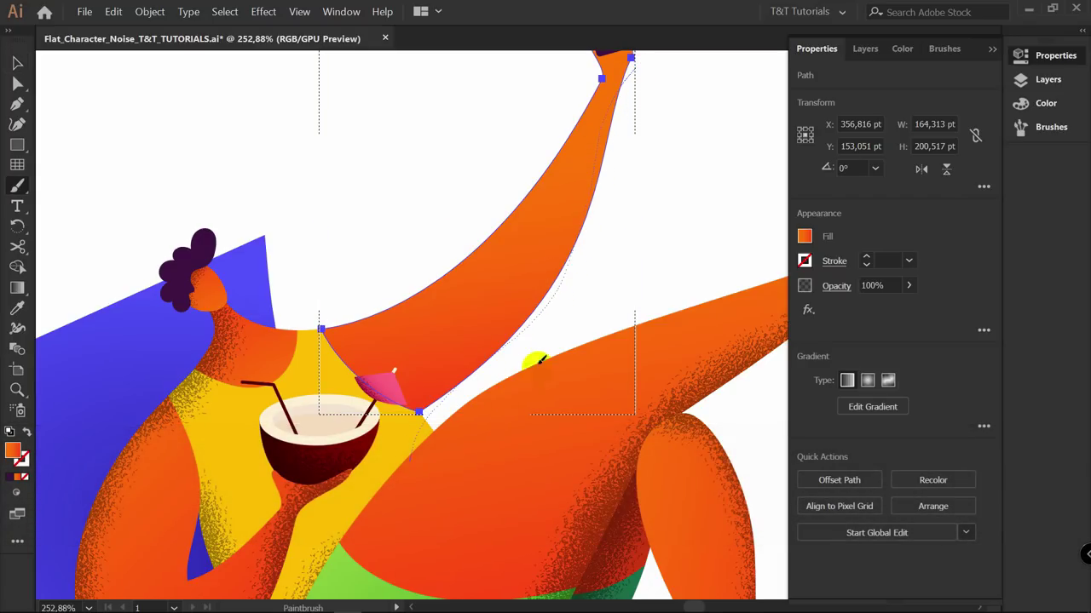
pyautogui.press('v')
pyautogui.click(554, 288)
# Match the raised arm's noise stroke to the leg shadow at 45% opacity and 1 pt weight, and reposition it along the underside
pyautogui.press('i')
pyautogui.click(684, 427)
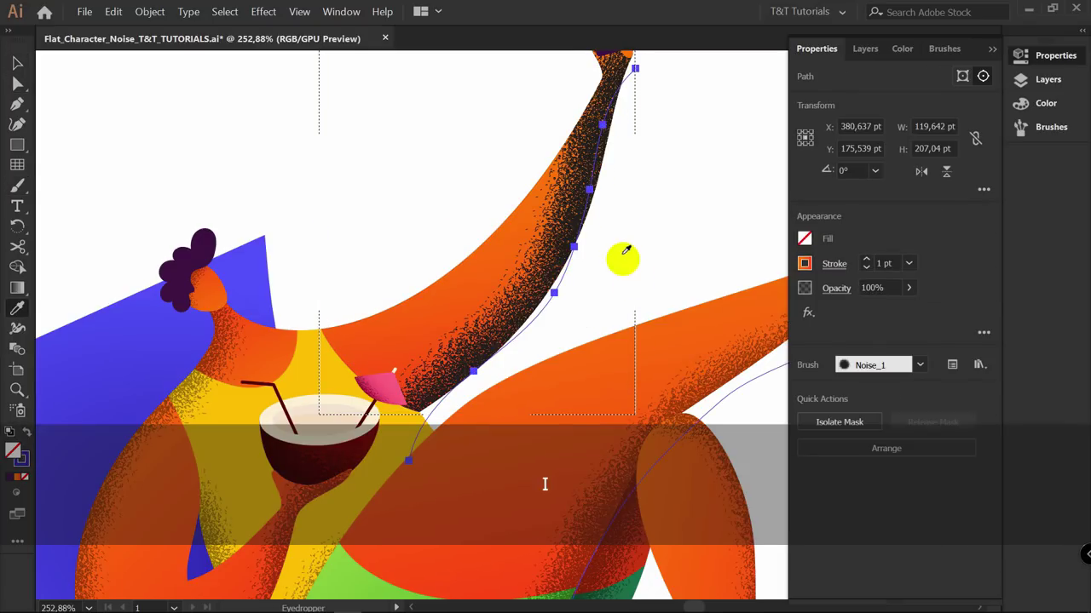
pyautogui.press('v')
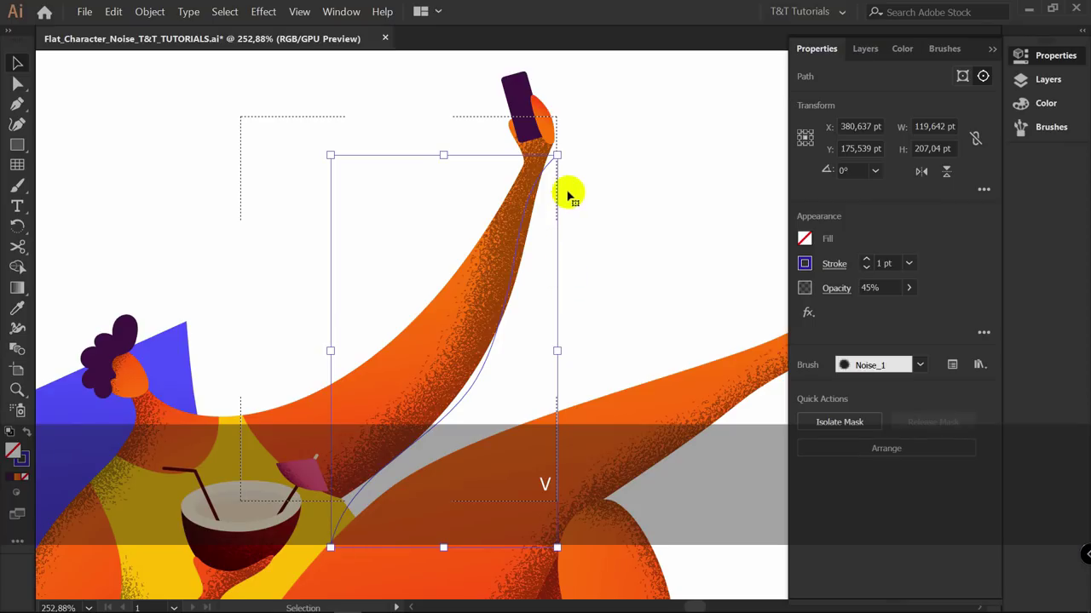
pyautogui.press('a')
pyautogui.press('v')
pyautogui.moveTo(522, 237); pyautogui.dragTo(534, 244)
pyautogui.moveTo(570, 153); pyautogui.dragTo(550, 203)
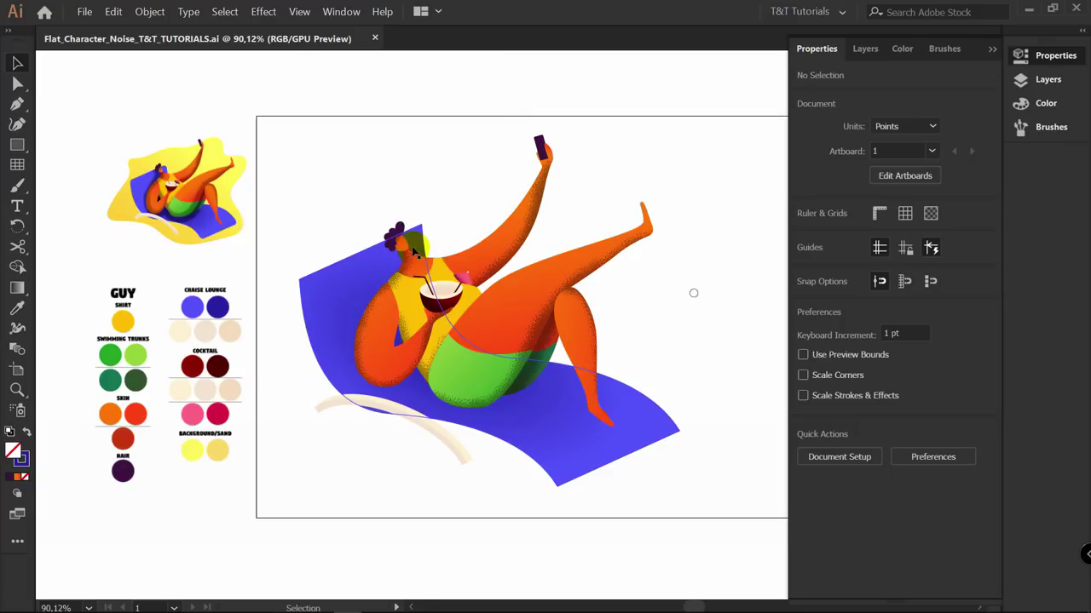
# Paint a noise stroke inside the chaise lounge, following the character's head, back and bottom
pyautogui.click(329, 280)
pyautogui.press('z')
pyautogui.moveTo(460, 287); pyautogui.dragTo(517, 283)
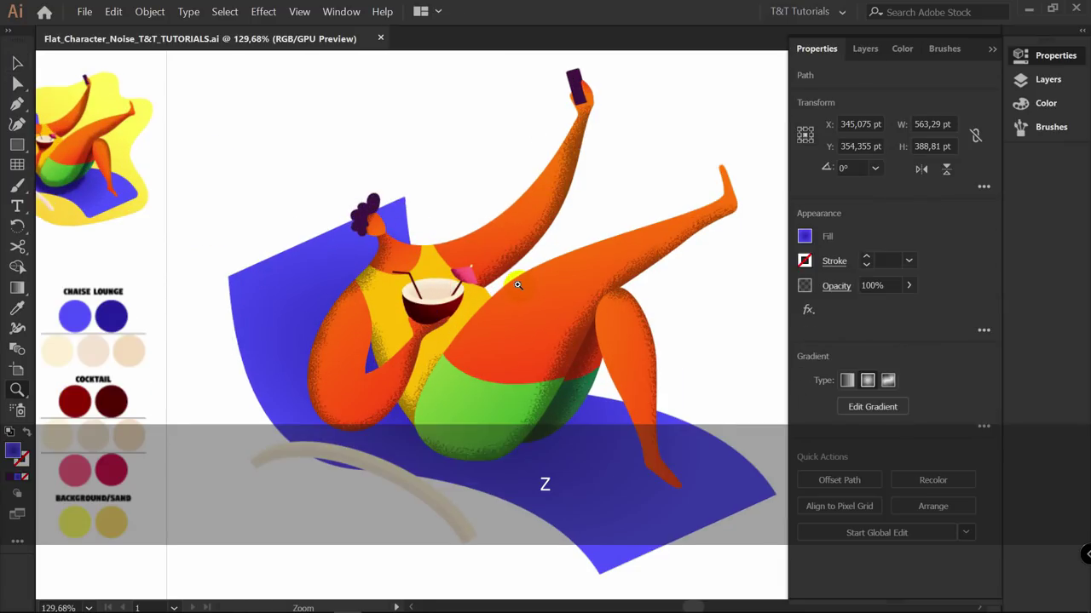
pyautogui.press('v')
pyautogui.press('b')
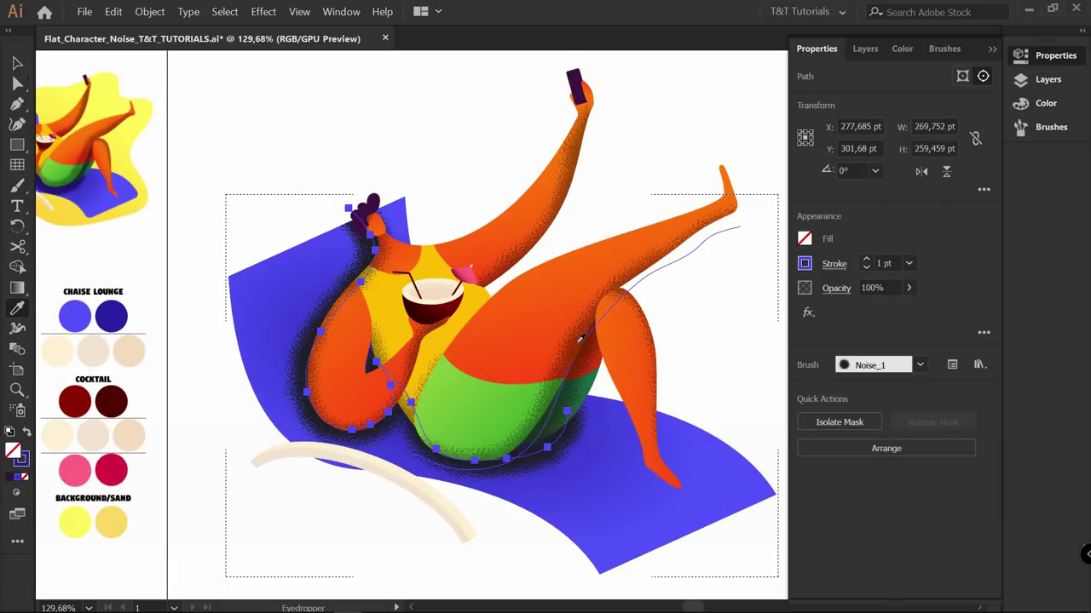
# Match the chaise lounge's noise stroke to the leg shadow at 45% opacity and 1 pt weight, and open its opacity control
pyautogui.click(576, 330)
pyautogui.press('v')
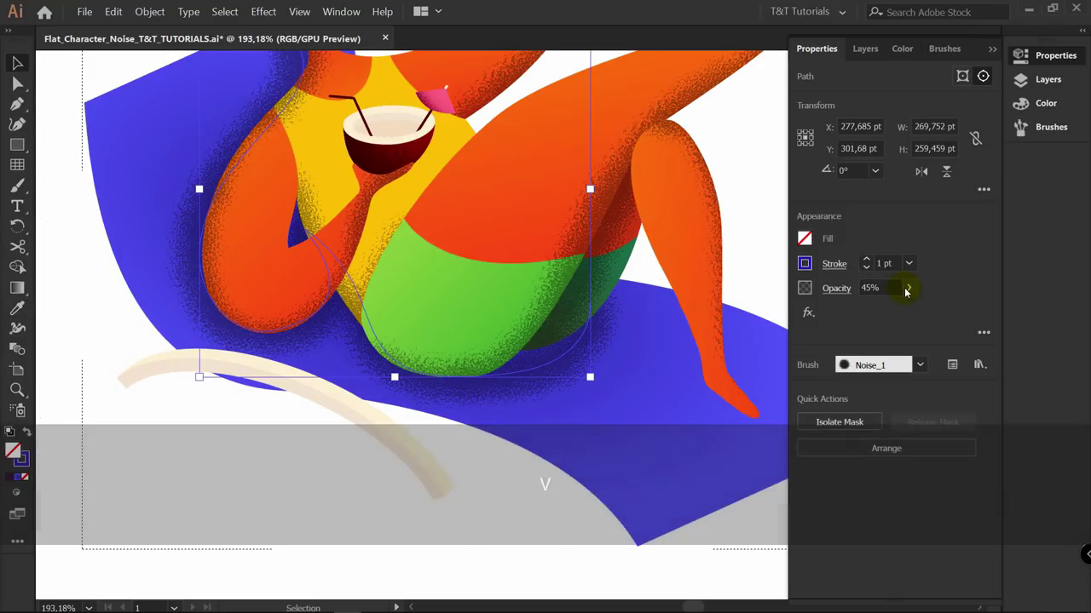
pyautogui.click(908, 289)
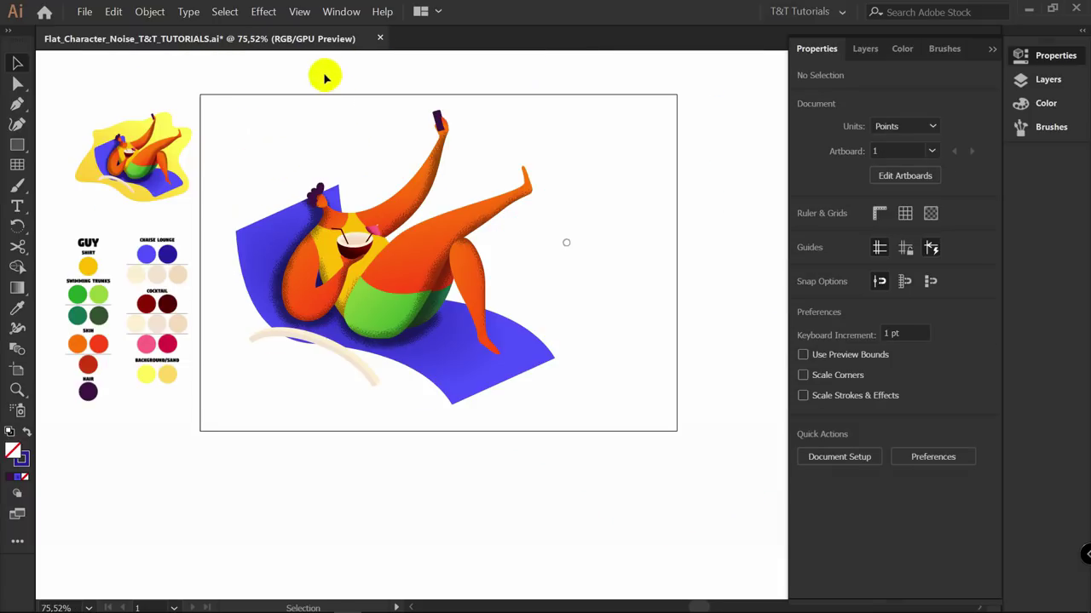
# Hide the artboards and add a layer named BACKGROUND directly below the CHARACTER layer
pyautogui.click(298, 13)
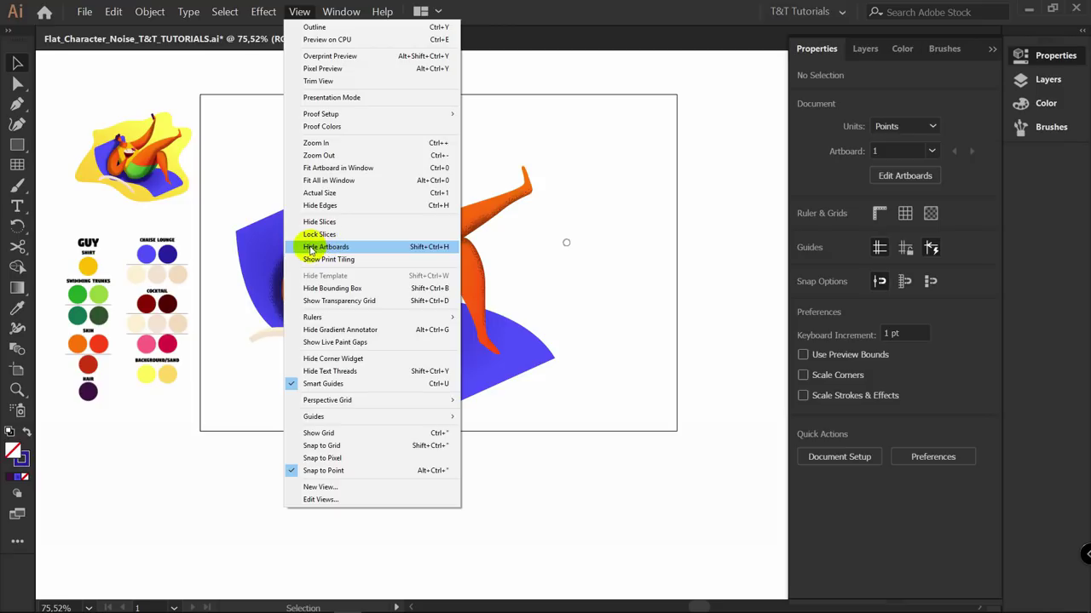
pyautogui.click(366, 246)
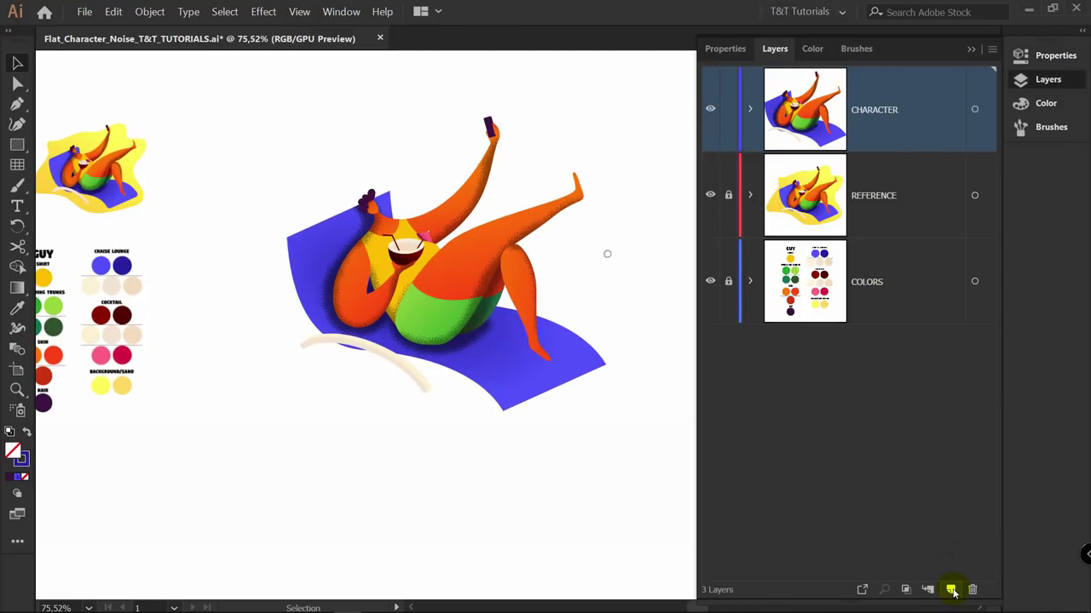
pyautogui.click(951, 589)
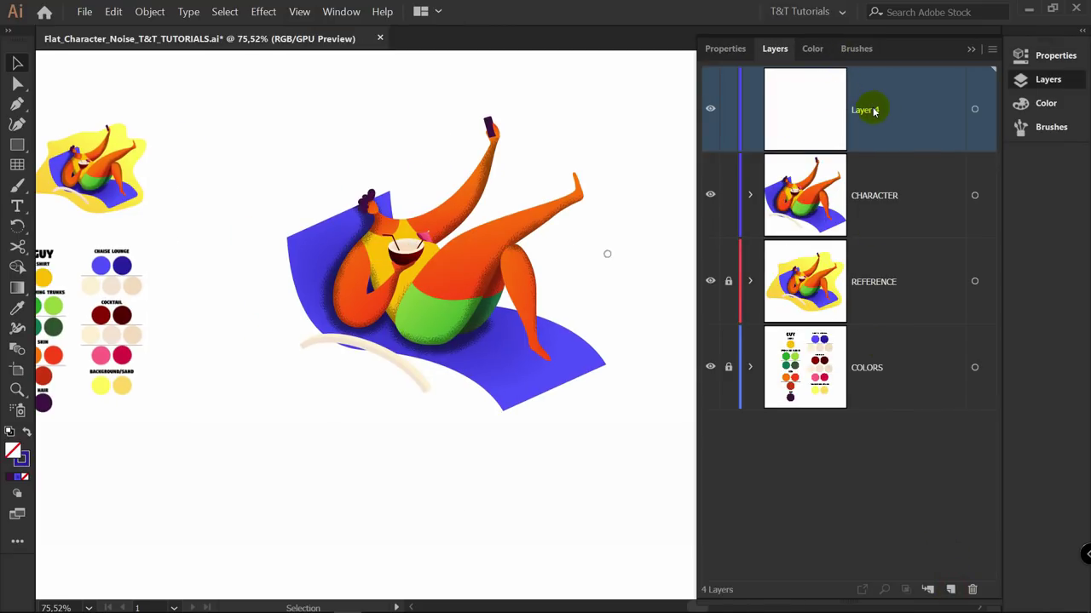
pyautogui.moveTo(872, 115); pyautogui.dragTo(884, 229)
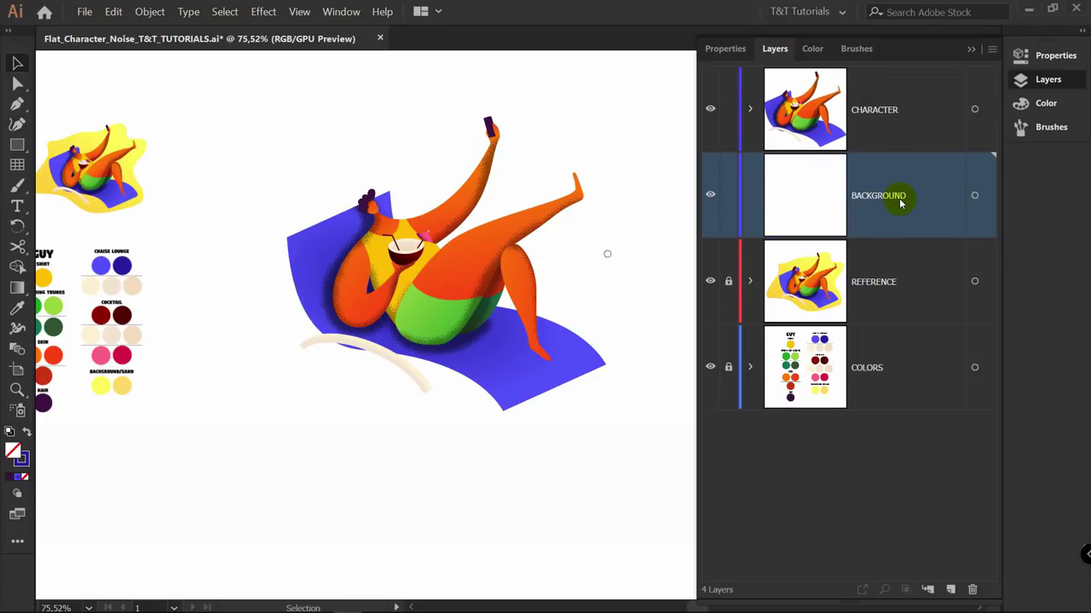
# Draw a closed wavy blob around the whole character and chaise lounge with the Pencil tool, and resize and rotate it to fit
pyautogui.hotkey('ctrl', '-')
pyautogui.press('n')
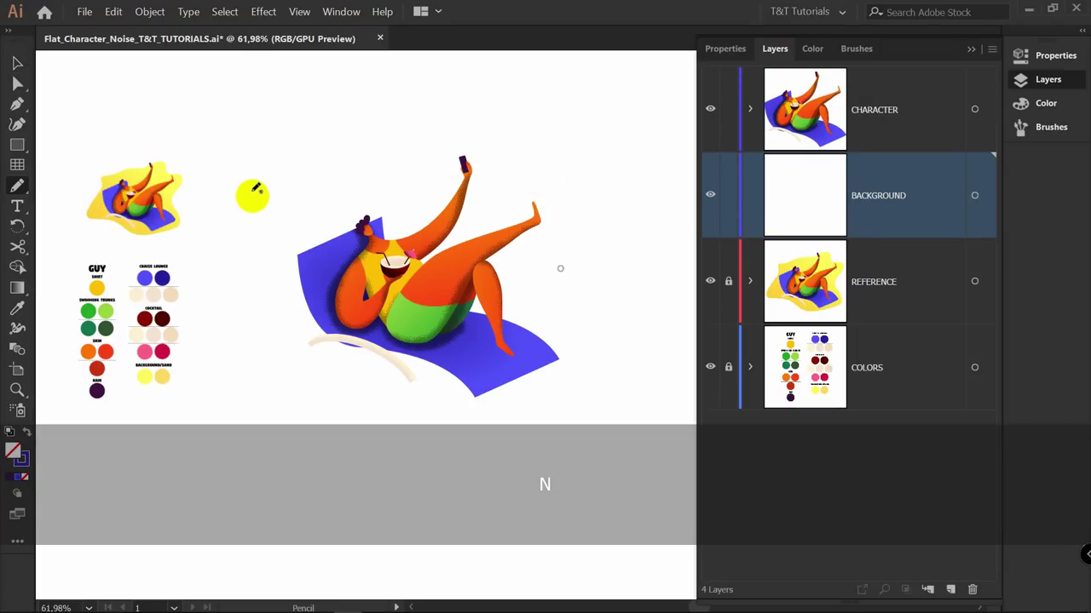
pyautogui.moveTo(254, 195)
pyautogui.mouseDown()
pyautogui.moveTo(523, 153)
pyautogui.moveTo(598, 223)
pyautogui.moveTo(555, 273)
pyautogui.moveTo(564, 305)
pyautogui.moveTo(627, 344)
pyautogui.moveTo(631, 379)
pyautogui.moveTo(531, 417)
pyautogui.moveTo(397, 407)
pyautogui.moveTo(265, 366)
pyautogui.moveTo(254, 195)
pyautogui.mouseUp()
pyautogui.press('v')
pyautogui.moveTo(637, 450); pyautogui.dragTo(616, 435)
pyautogui.moveTo(622, 119); pyautogui.dragTo(605, 102)
pyautogui.moveTo(614, 257); pyautogui.dragTo(599, 260)
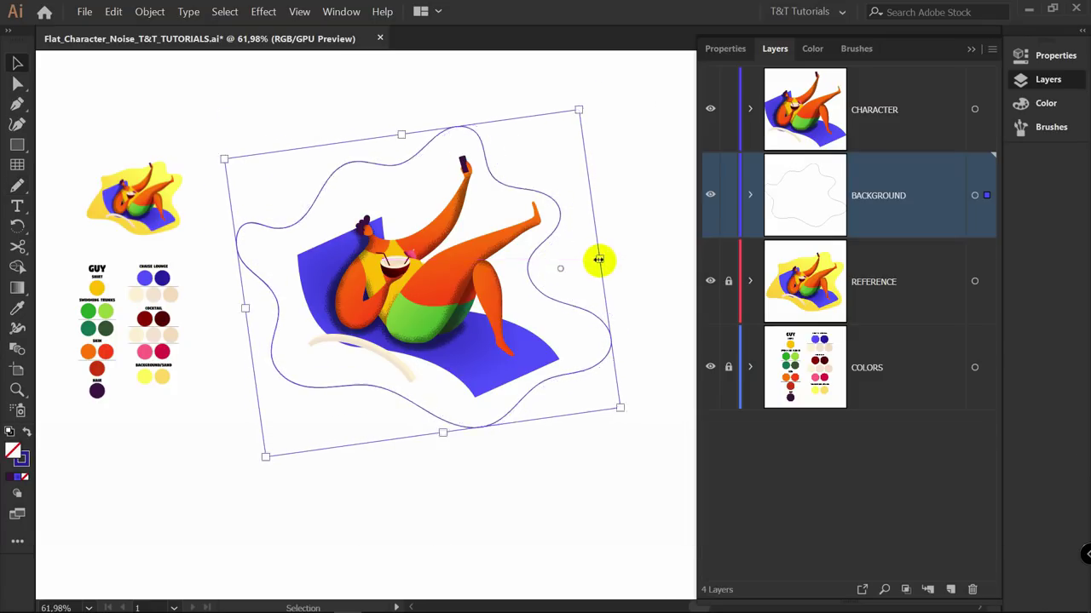
# Fill the background blob with a linear gradient of the yellow and sand palette colours, running diagonally from upper right to lower left
pyautogui.click(26, 433)
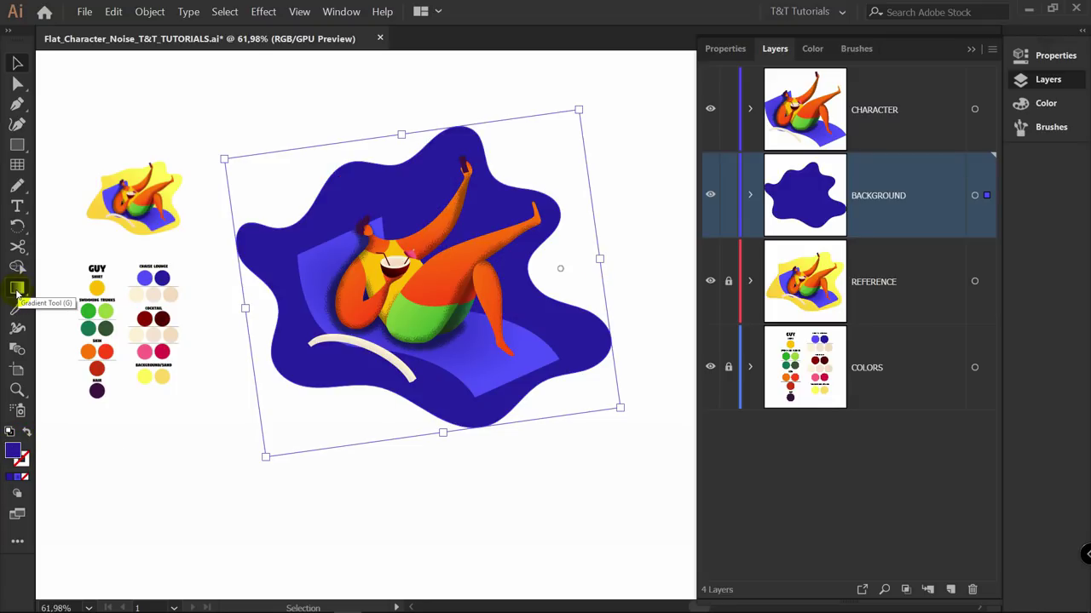
pyautogui.click(17, 290)
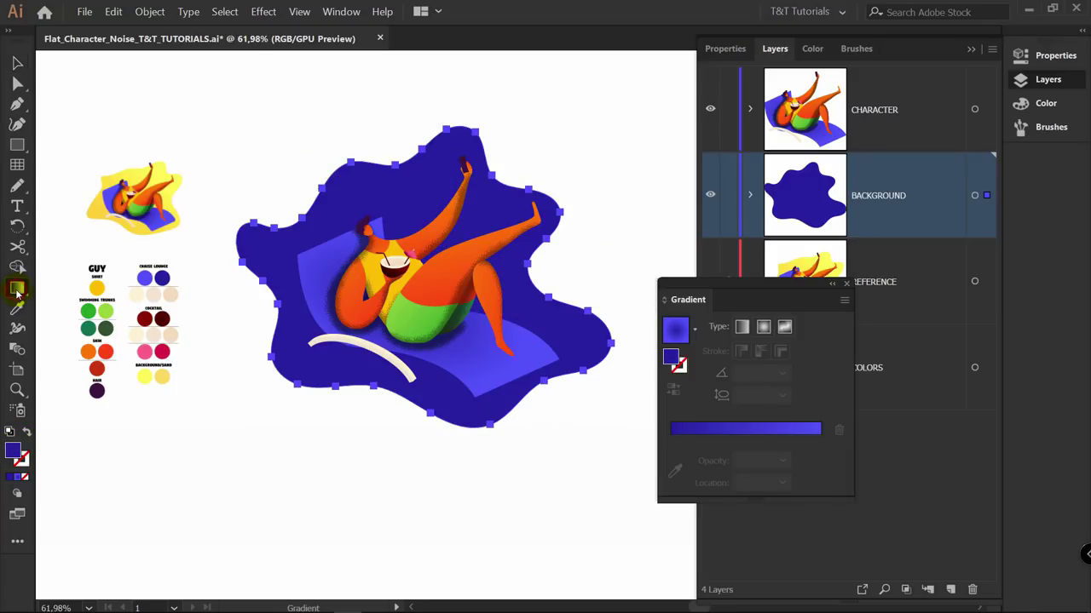
pyautogui.click(741, 329)
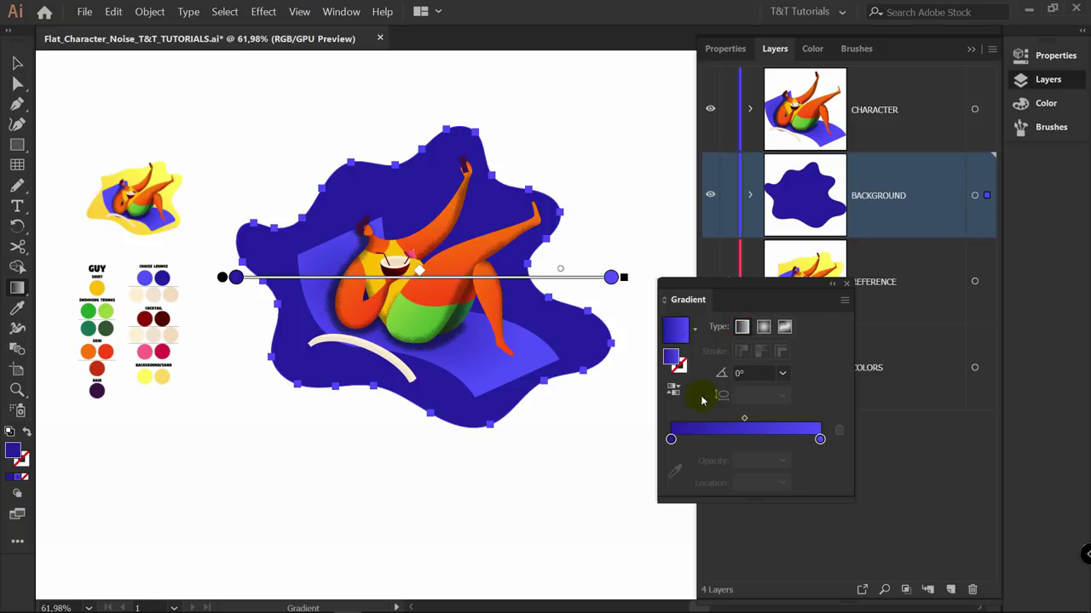
pyautogui.click(147, 373)
pyautogui.press('g')
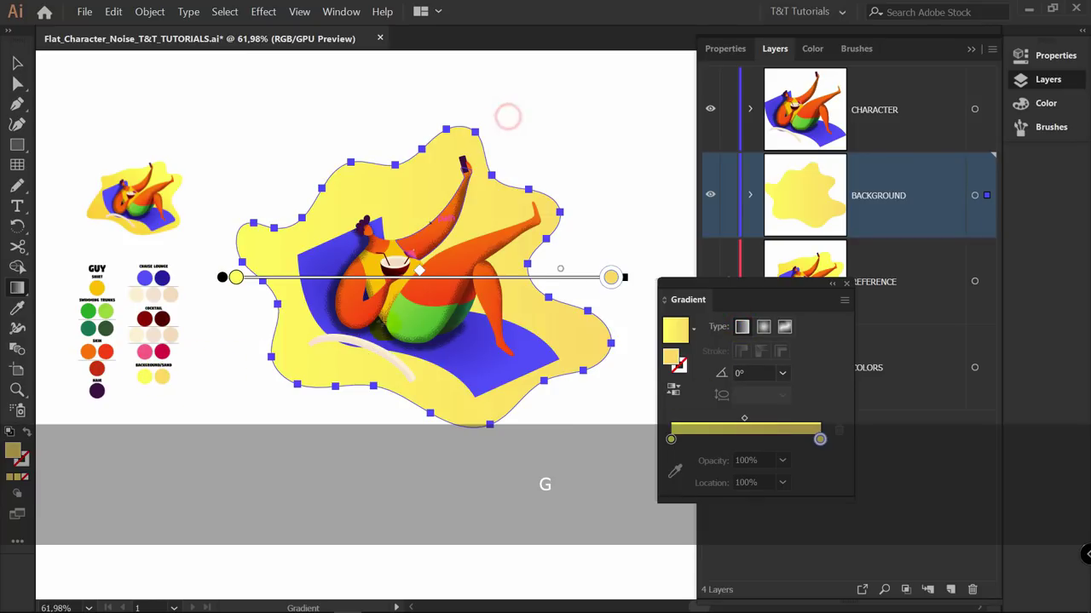
pyautogui.moveTo(507, 116); pyautogui.dragTo(372, 310)
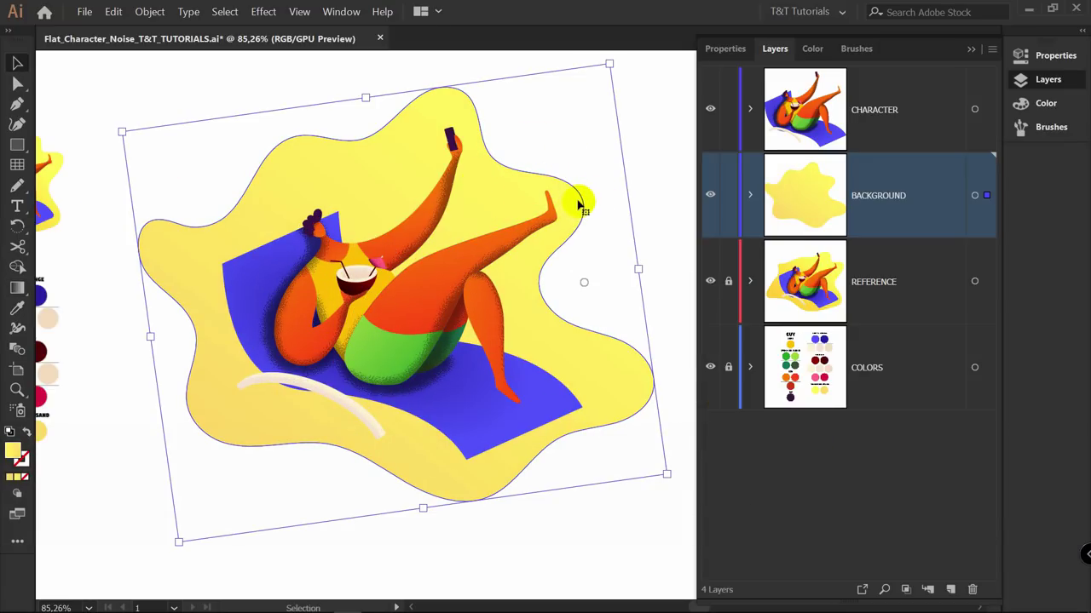
# Paste a copy of the background blob in front and apply a Stippled Grain effect with intensity 23 and contrast 65
pyautogui.press('ctrl')
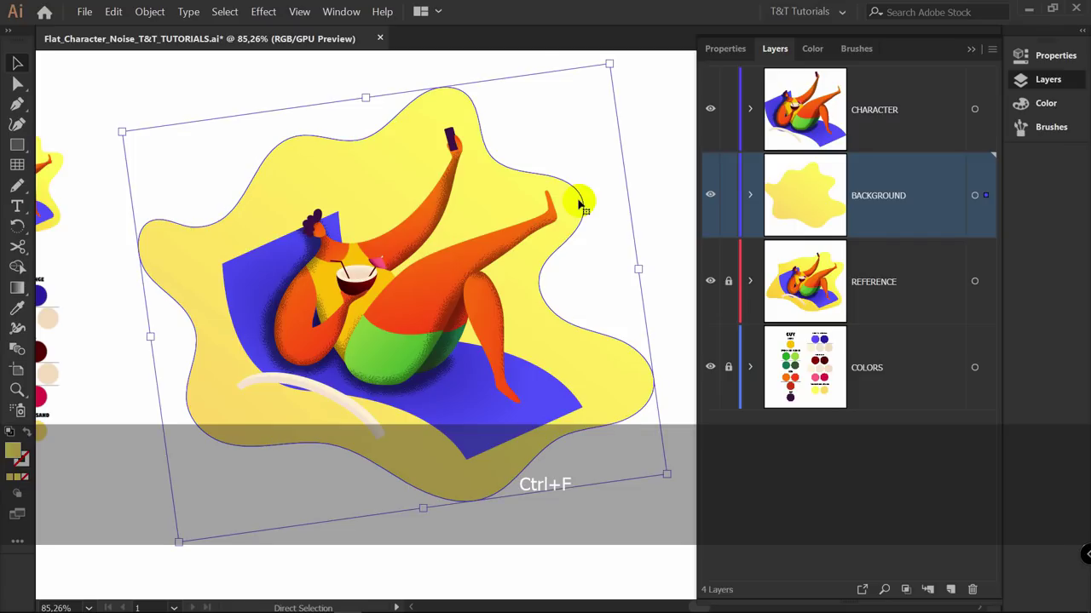
pyautogui.click(264, 11)
pyautogui.moveTo(275, 263)
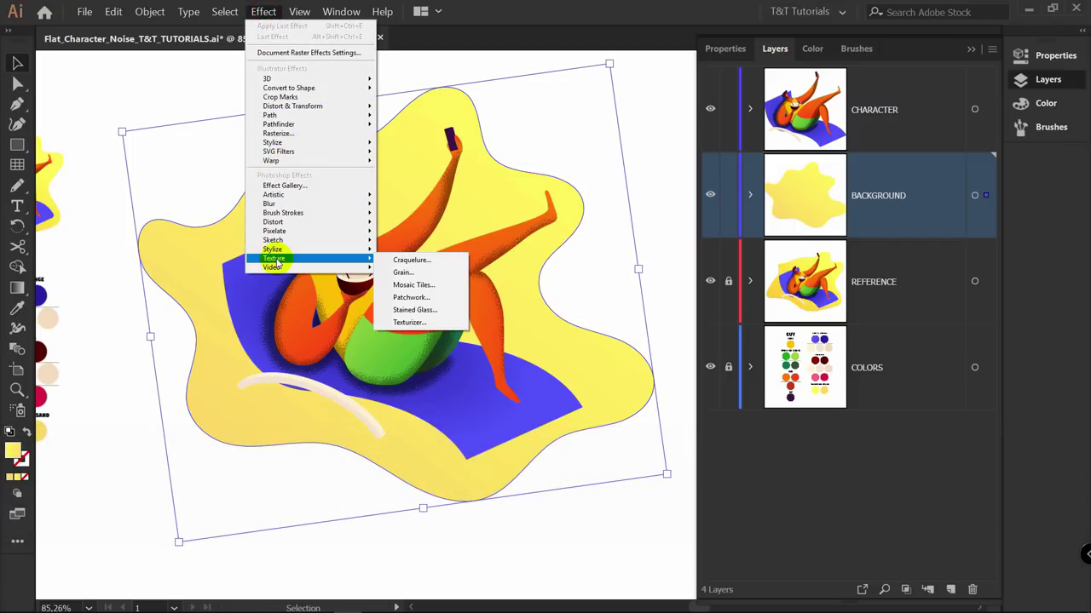
pyautogui.click(410, 274)
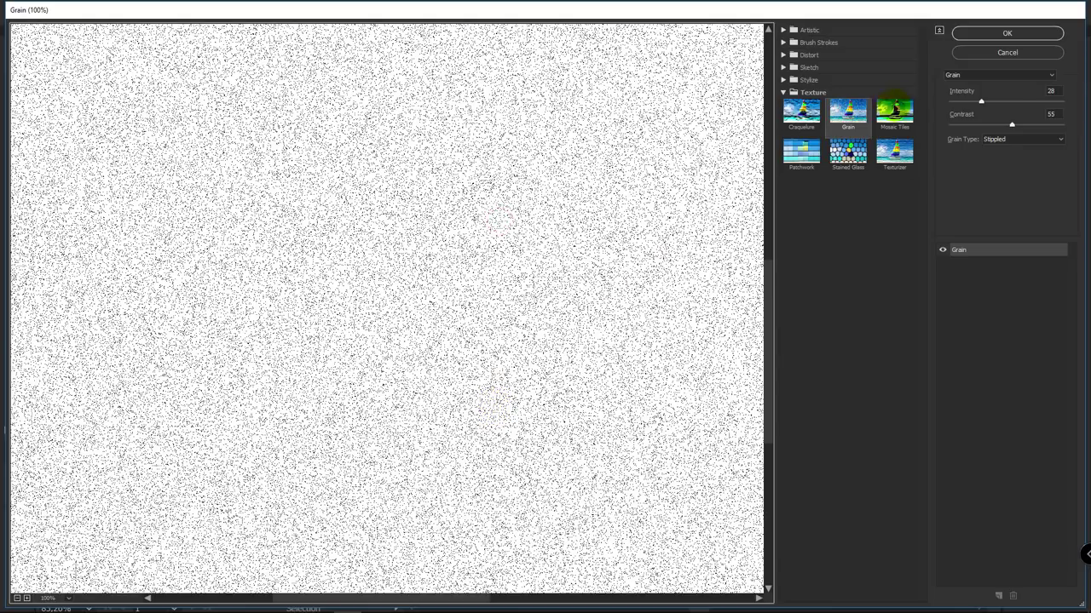
pyautogui.moveTo(981, 103); pyautogui.dragTo(977, 102)
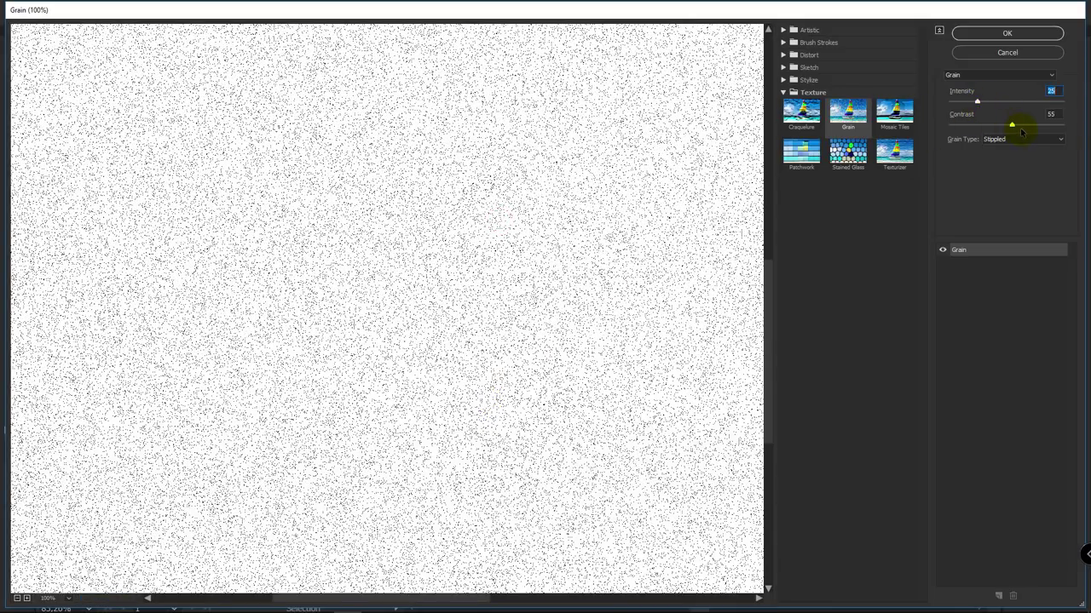
pyautogui.moveTo(978, 102); pyautogui.dragTo(1013, 102)
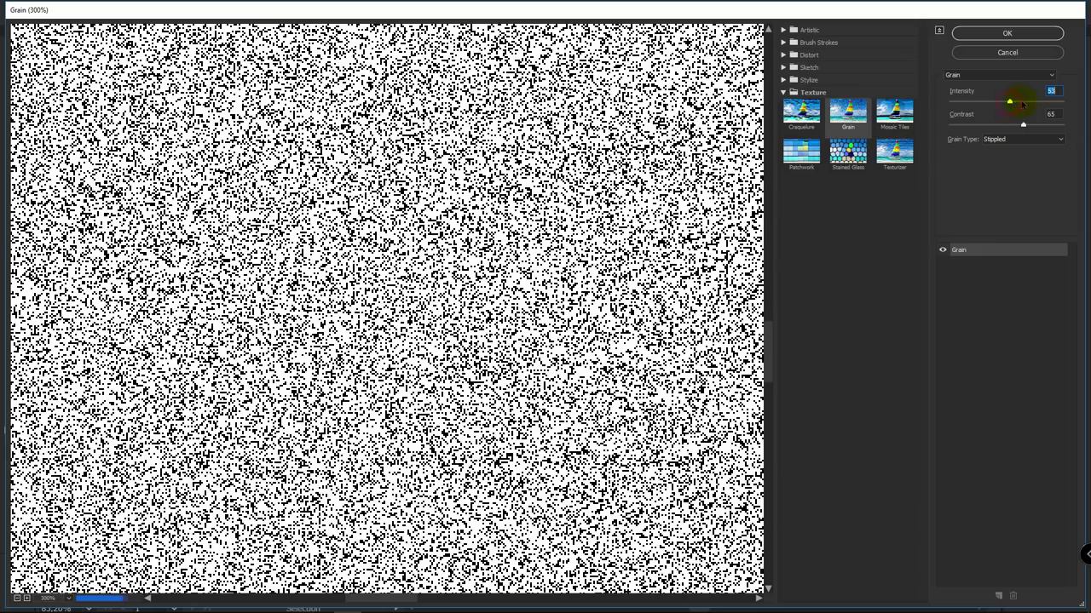
pyautogui.moveTo(1021, 103); pyautogui.dragTo(974, 103)
pyautogui.click(1008, 33)
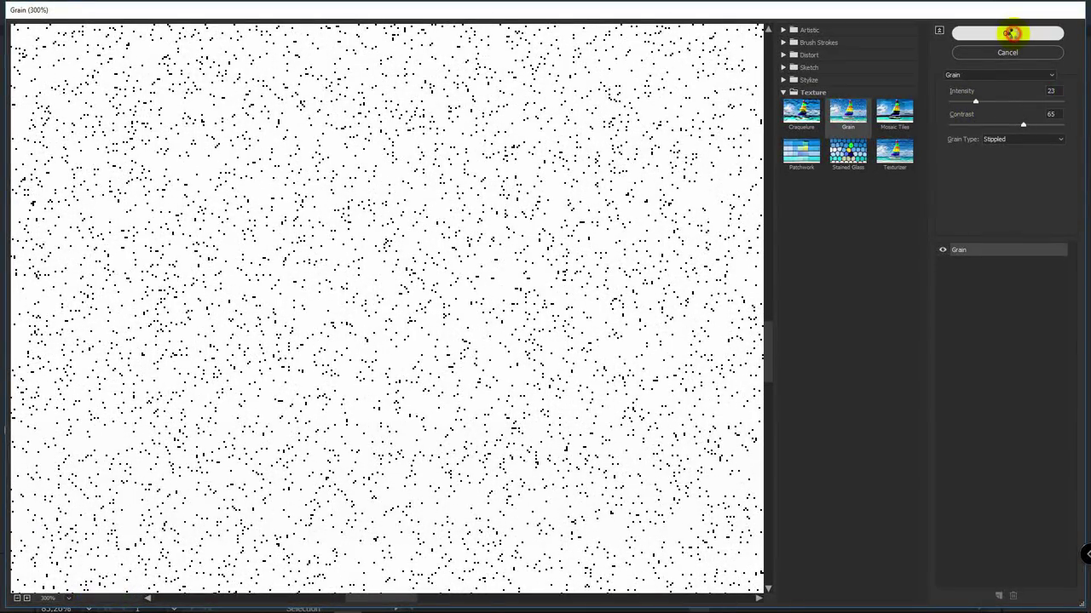
# Set the grainy background copy's blending mode to Multiply
pyautogui.click(1045, 56)
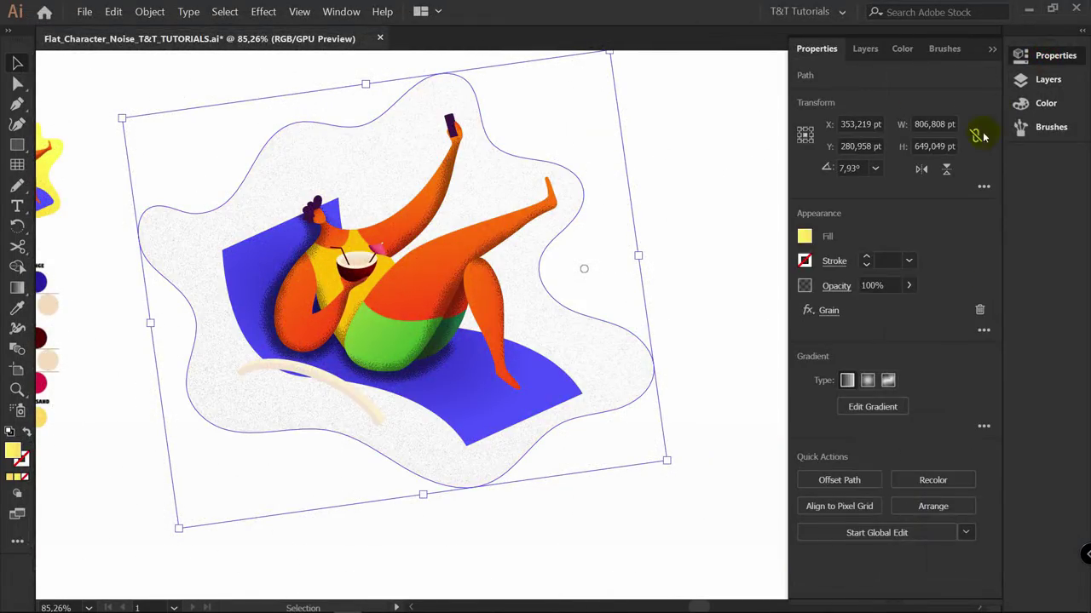
pyautogui.click(833, 286)
pyautogui.click(729, 317)
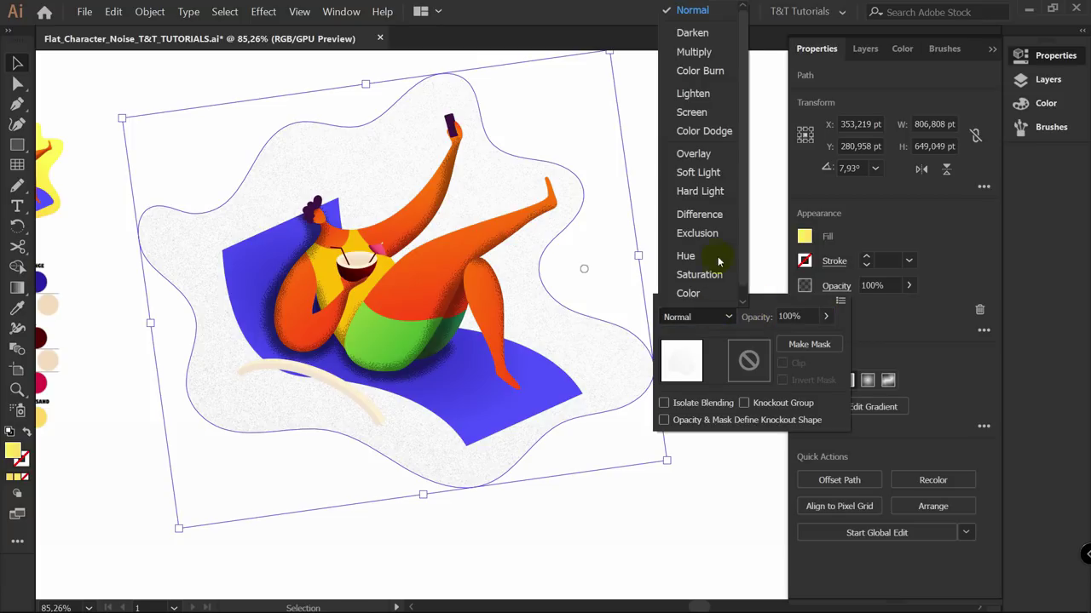
pyautogui.click(703, 54)
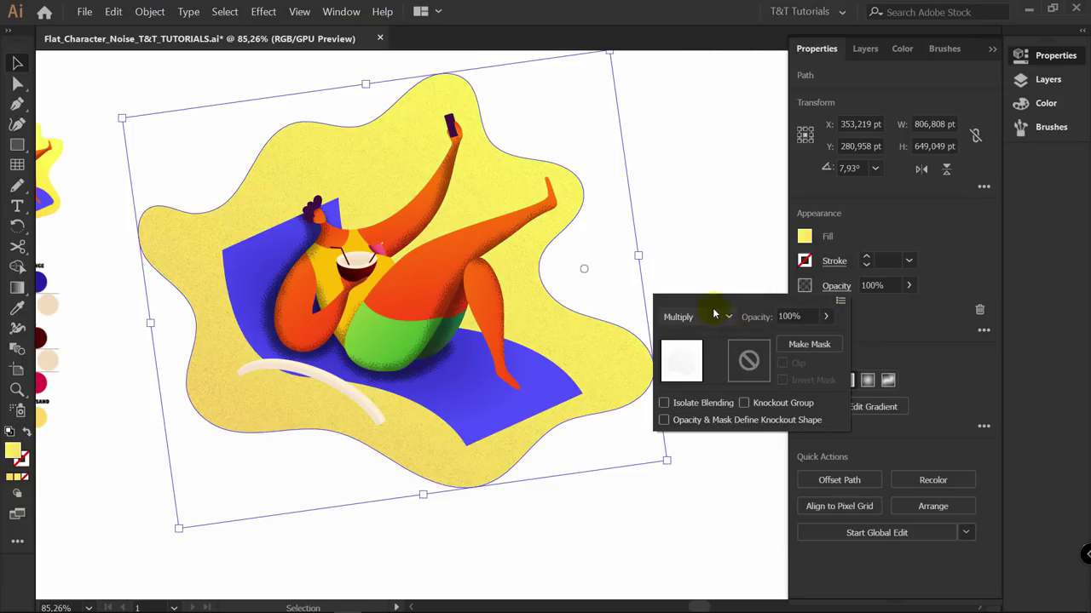